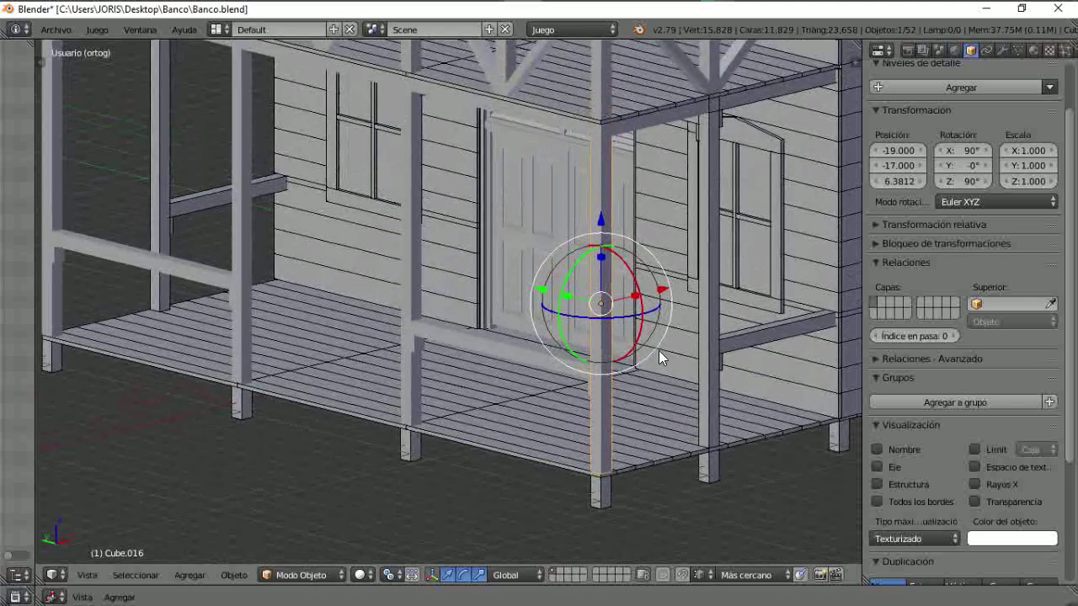
Step: Duplicate the front corner porch post in place and snap the 3D cursor to the centre of the end section's front railing
{"action": "key", "text": "shift+d"}
{"action": "right_click", "coordinate": [508, 358]}
{"action": "scroll", "coordinate": [576, 379], "scroll_direction": "up", "scroll_amount": 4}
{"action": "middle_click_drag", "start_coordinate": [519, 334], "coordinate": [547, 292]}
{"action": "right_click", "coordinate": [547, 299]}
{"action": "scroll", "coordinate": [544, 306], "scroll_direction": "down", "scroll_amount": 4}
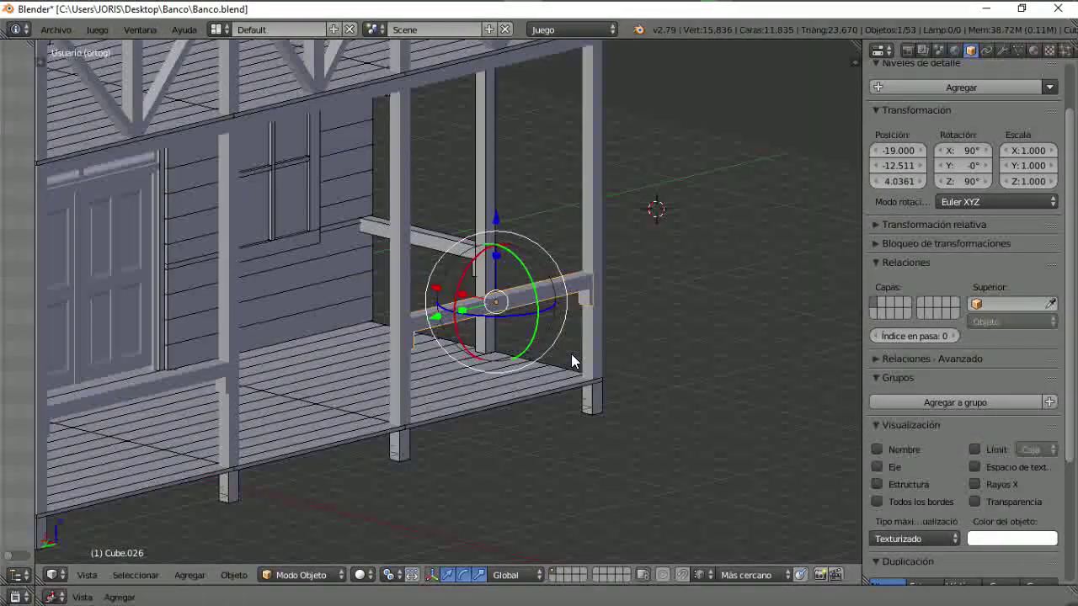
{"action": "key", "text": "shift+s"}
{"action": "left_click", "coordinate": [507, 424]}
Step: Snap the duplicated post to the 3D cursor at the railing's centre
{"action": "middle_click_drag", "start_coordinate": [506, 423], "coordinate": [537, 341]}
{"action": "middle_click_drag", "start_coordinate": [645, 233], "coordinate": [642, 379], "text": "shift"}
{"action": "right_click_drag", "start_coordinate": [636, 227], "coordinate": [749, 236]}
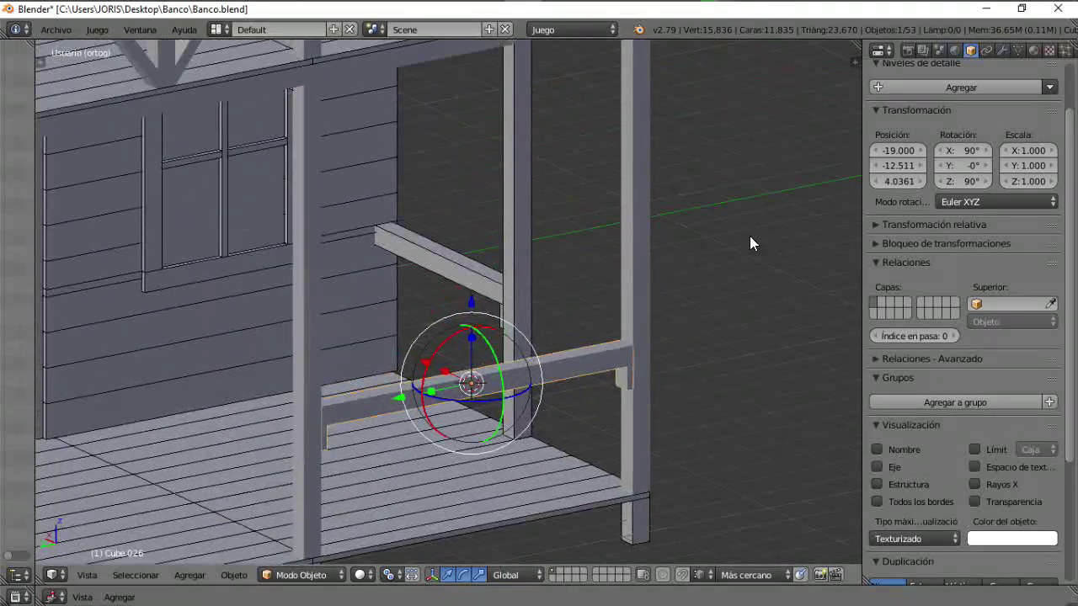
{"action": "right_click", "coordinate": [775, 295]}
{"action": "key", "text": "shift+s"}
{"action": "left_click", "coordinate": [637, 236]}
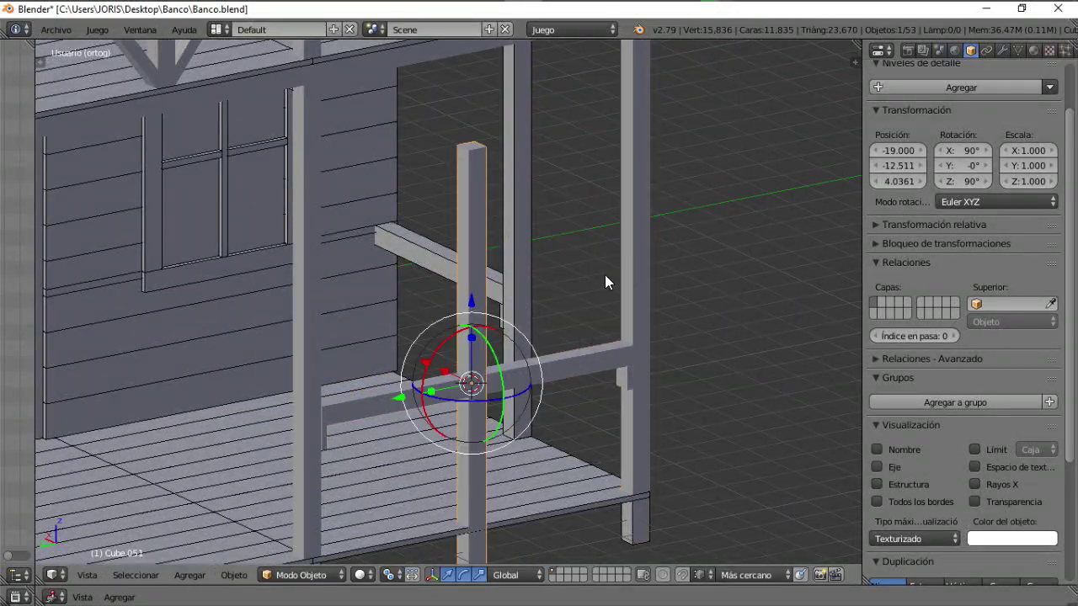
Step: Scale the duplicated post to 0.443 along its length and lower it until its base rests on the porch floor
{"action": "middle_click_drag", "start_coordinate": [606, 281], "coordinate": [545, 307]}
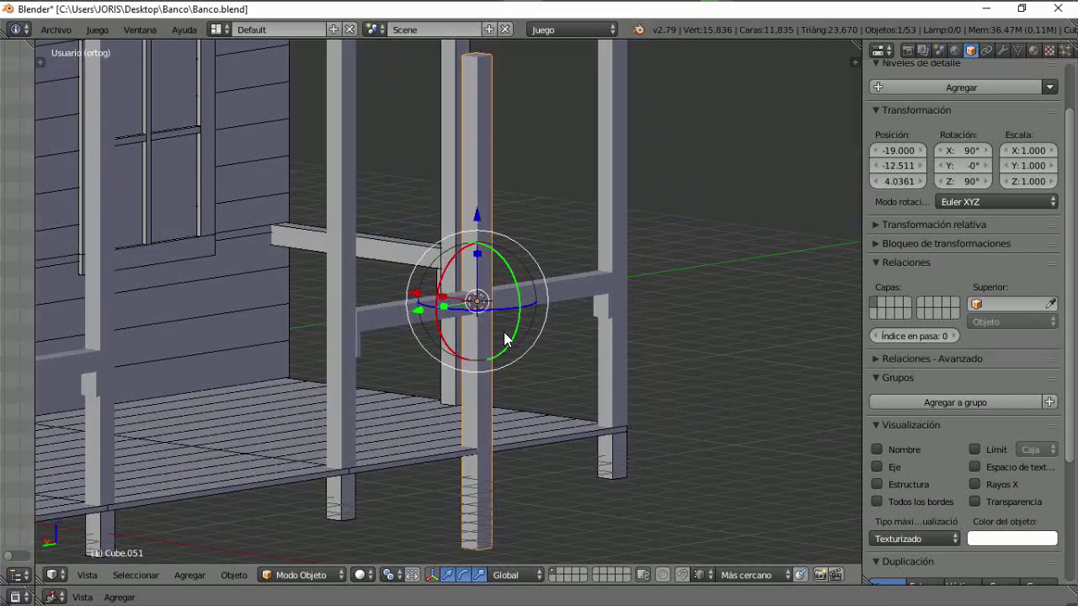
{"action": "left_click", "coordinate": [491, 287]}
{"action": "scroll", "coordinate": [505, 331], "scroll_direction": "up", "scroll_amount": 3}
{"action": "middle_click_drag", "start_coordinate": [515, 348], "coordinate": [433, 247], "text": "shift"}
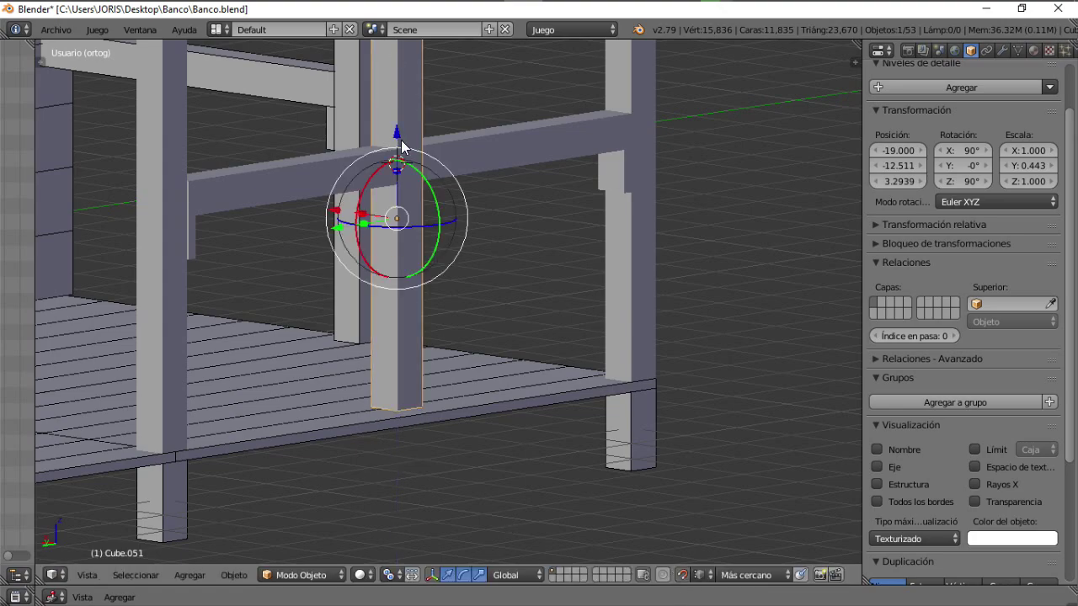
{"action": "left_click_drag", "start_coordinate": [402, 146], "coordinate": [578, 270]}
{"action": "left_click_drag", "start_coordinate": [648, 358], "coordinate": [648, 359]}
{"action": "scroll", "coordinate": [478, 246], "scroll_direction": "down", "scroll_amount": 3}
Step: Lower the top face of the shortened post in Edit Mode until it aligns with the underside of the railing
{"action": "middle_click_drag", "start_coordinate": [429, 235], "coordinate": [231, 225]}
{"action": "scroll", "coordinate": [413, 168], "scroll_direction": "up", "scroll_amount": 5}
{"action": "middle_click_drag", "start_coordinate": [426, 162], "coordinate": [404, 227], "text": "shift"}
{"action": "key", "text": "Tab"}
{"action": "right_click", "coordinate": [450, 108]}
{"action": "scroll", "coordinate": [448, 163], "scroll_direction": "down", "scroll_amount": 2}
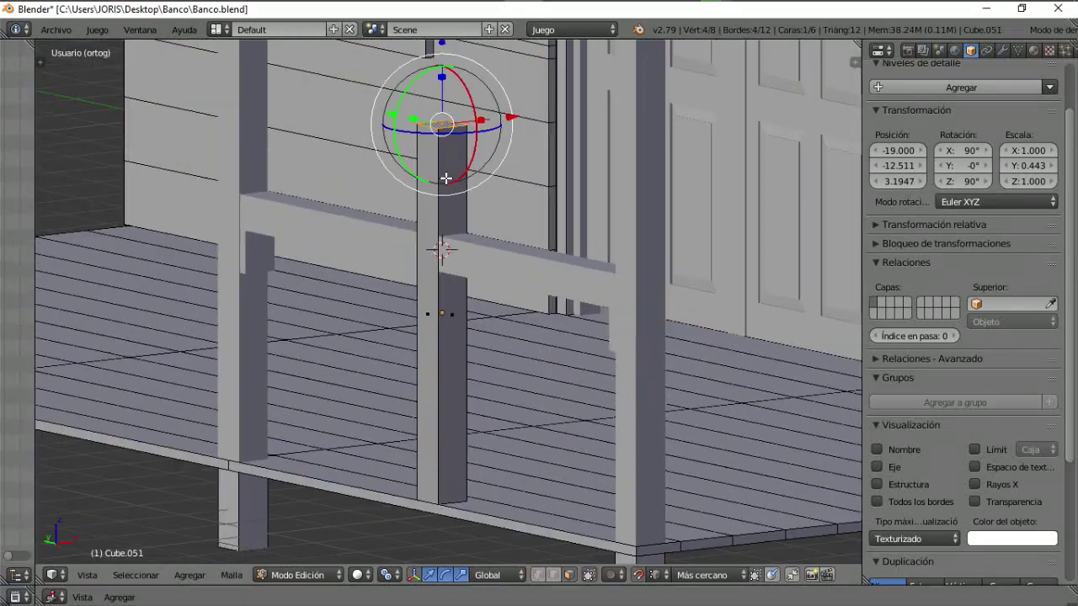
{"action": "middle_click_drag", "start_coordinate": [445, 178], "coordinate": [423, 225], "text": "shift"}
{"action": "left_click_drag", "start_coordinate": [422, 79], "coordinate": [405, 146]}
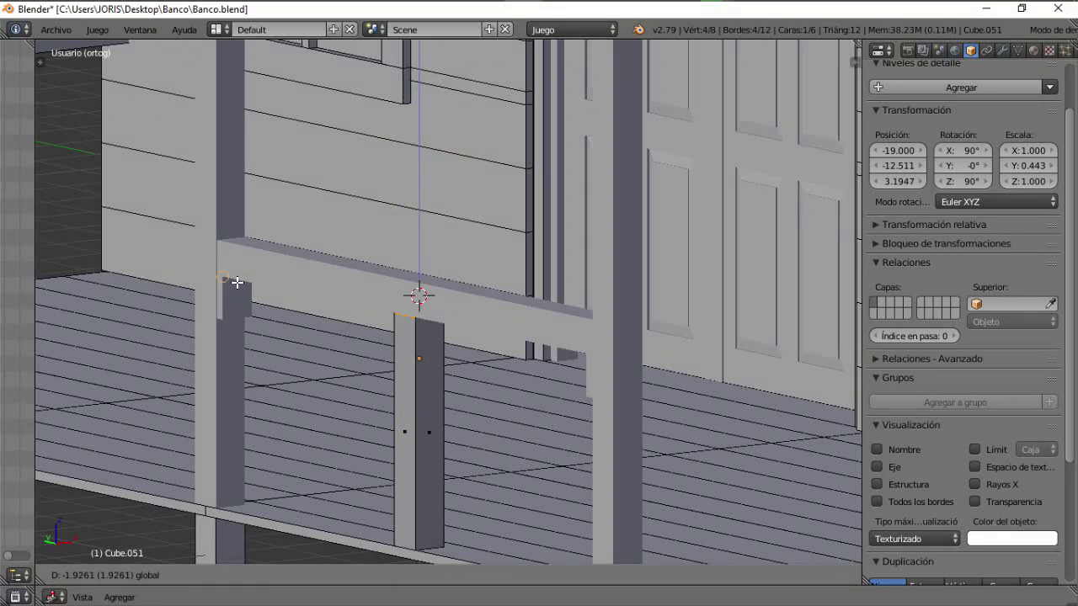
{"action": "left_click_drag", "start_coordinate": [237, 282], "coordinate": [237, 282]}
Step: Centre the 3D cursor on the short post's mesh and set the post's origin to the 3D cursor
{"action": "scroll", "coordinate": [261, 282], "scroll_direction": "down", "scroll_amount": 2}
{"action": "middle_click_drag", "start_coordinate": [295, 282], "coordinate": [476, 307]}
{"action": "key", "text": "shift+s"}
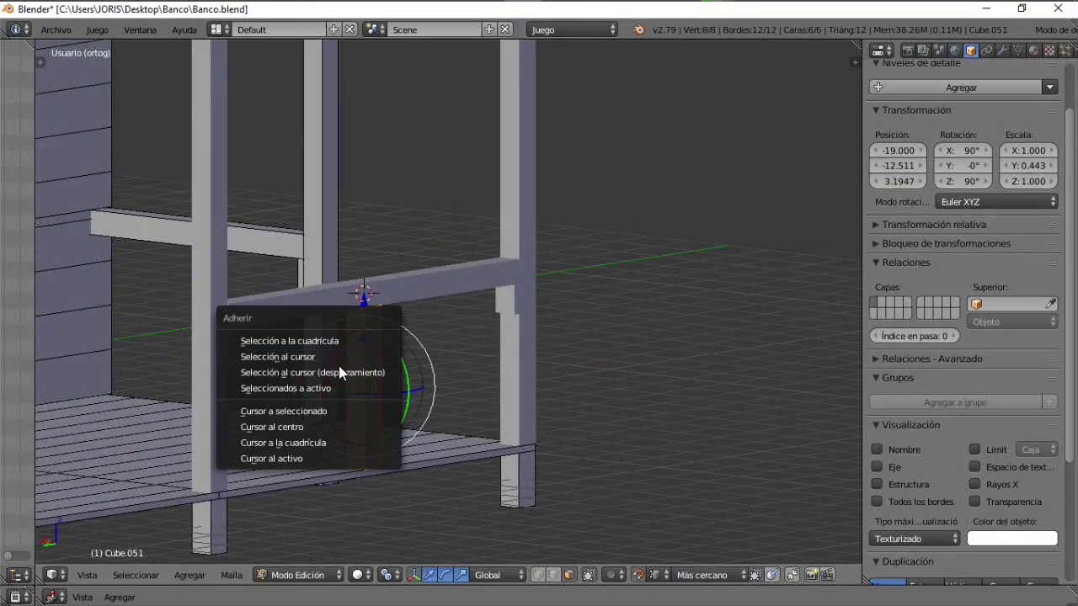
{"action": "left_click", "coordinate": [336, 411]}
{"action": "key", "text": "Tab"}
{"action": "key", "text": "t"}
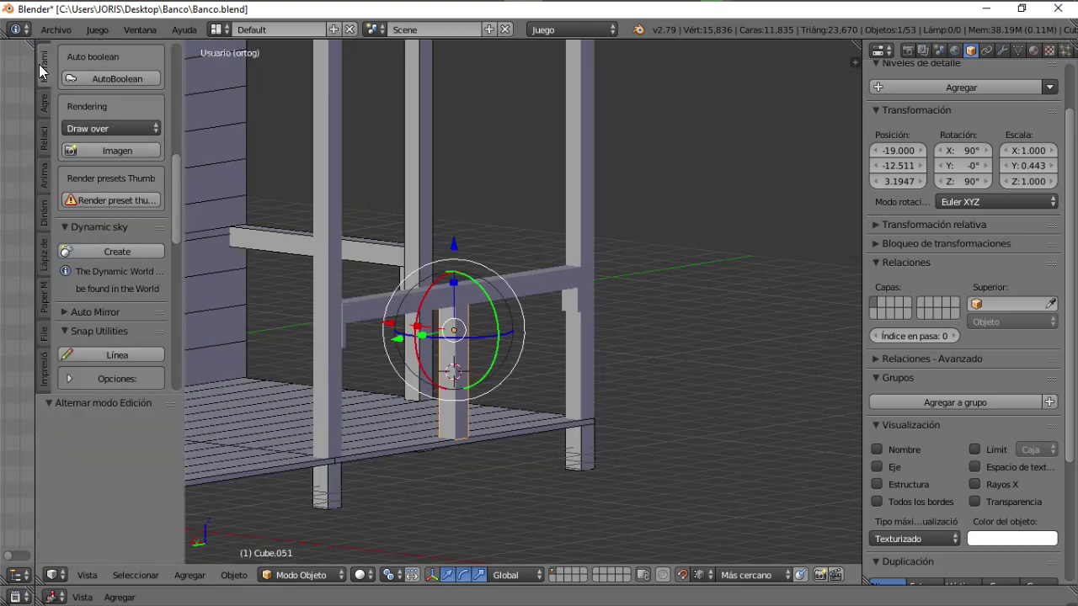
{"action": "scroll", "coordinate": [93, 139], "scroll_direction": "up", "scroll_amount": 10}
{"action": "left_click", "coordinate": [109, 196]}
{"action": "left_click", "coordinate": [126, 255]}
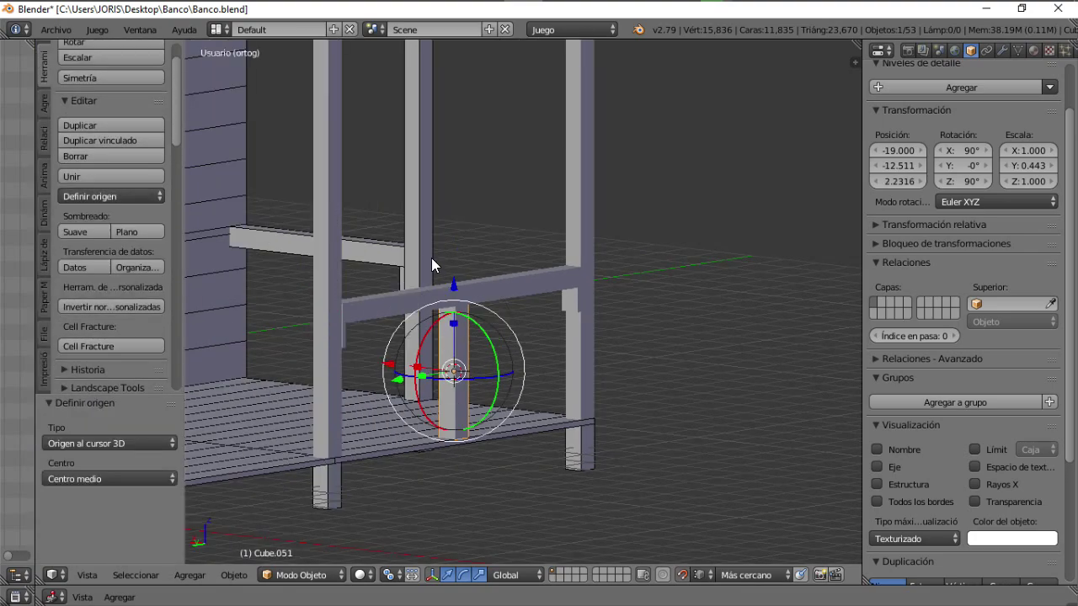
Step: Snap the 3D cursor to the centre of the front railing at the opposite end of the porch
{"action": "middle_click_drag", "start_coordinate": [431, 257], "coordinate": [639, 320]}
{"action": "right_click", "coordinate": [388, 320]}
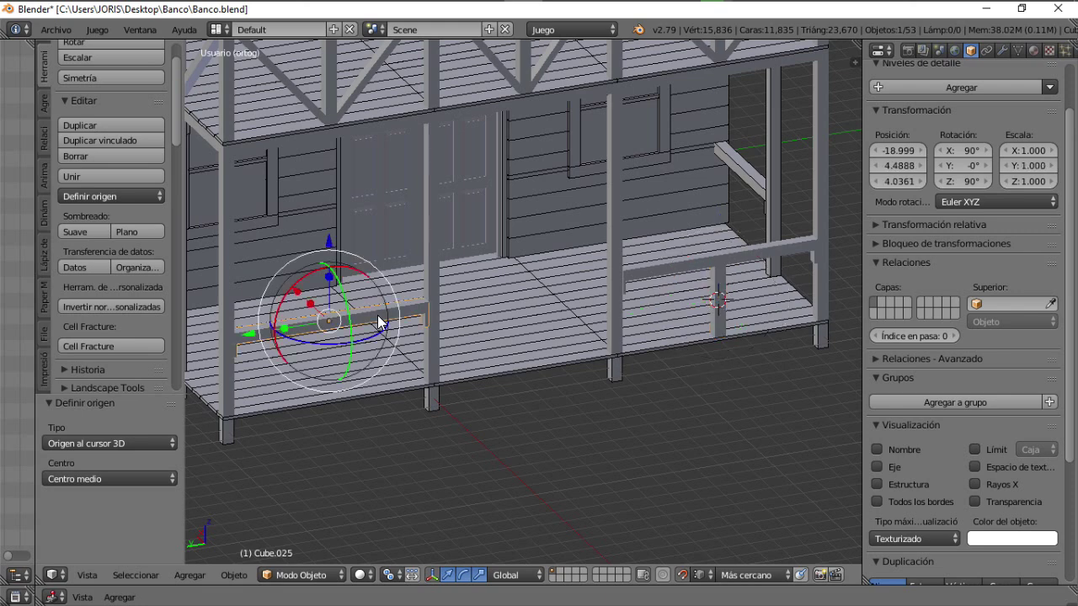
{"action": "right_click_drag", "start_coordinate": [377, 315], "coordinate": [372, 315]}
{"action": "key", "text": "shift+s"}
{"action": "left_click", "coordinate": [359, 317]}
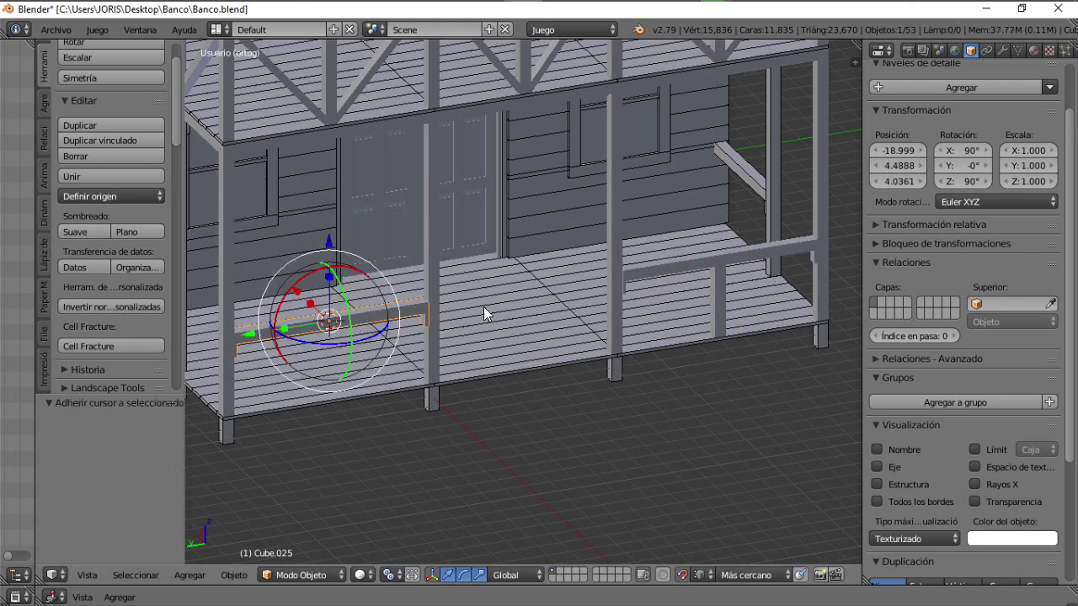
Step: Duplicate the short post, snap the copy to the 3D cursor, and lower it 1.804 units on Z onto the floor
{"action": "right_click", "coordinate": [723, 292]}
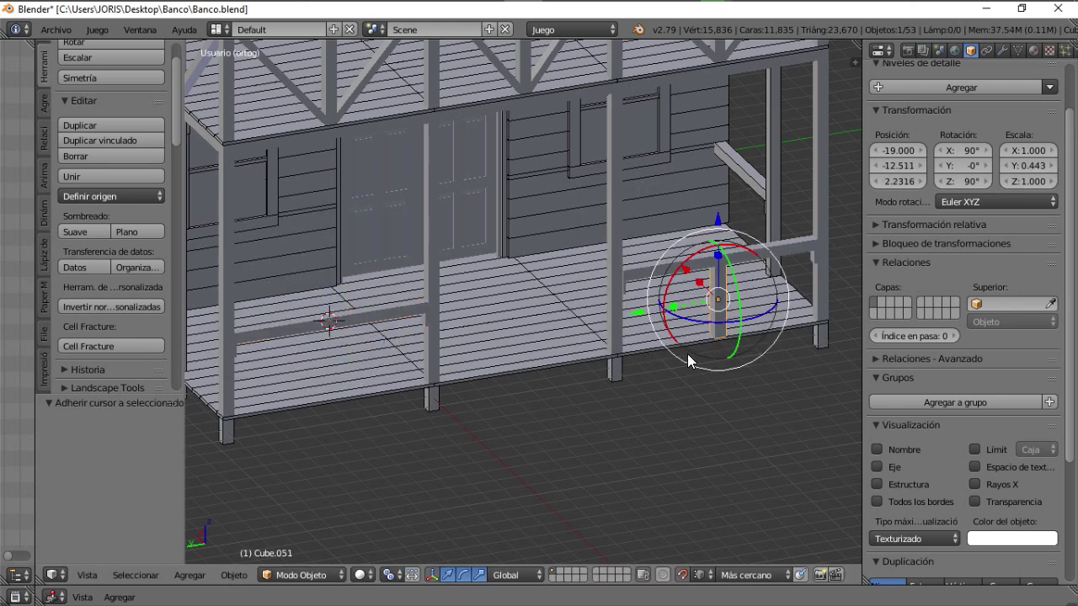
{"action": "right_click", "coordinate": [554, 237]}
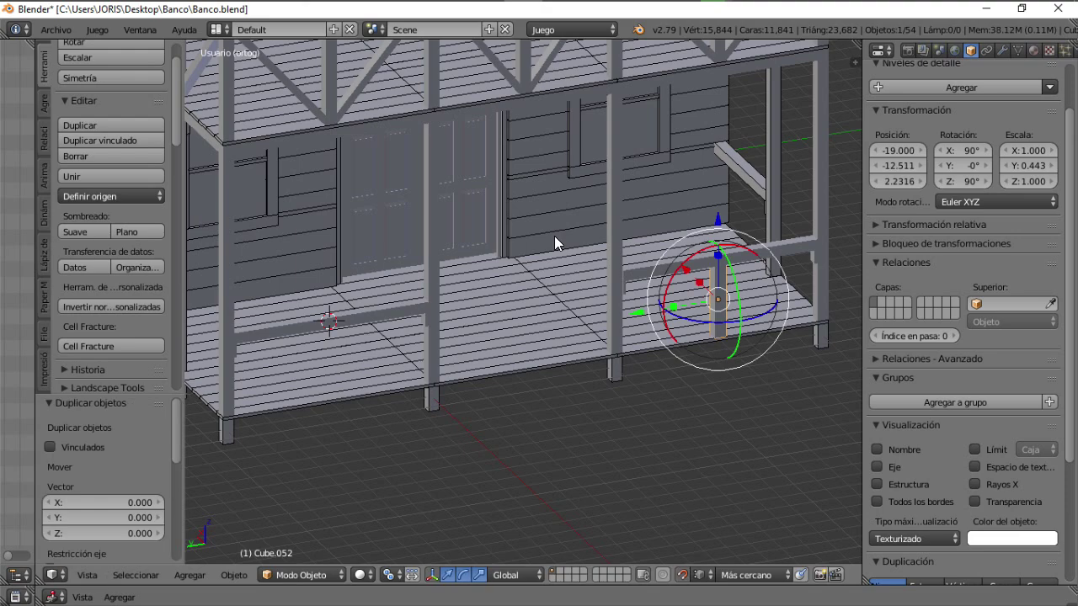
{"action": "key", "text": "shift+s"}
{"action": "left_click", "coordinate": [512, 185]}
{"action": "scroll", "coordinate": [468, 379], "scroll_direction": "up", "scroll_amount": 4}
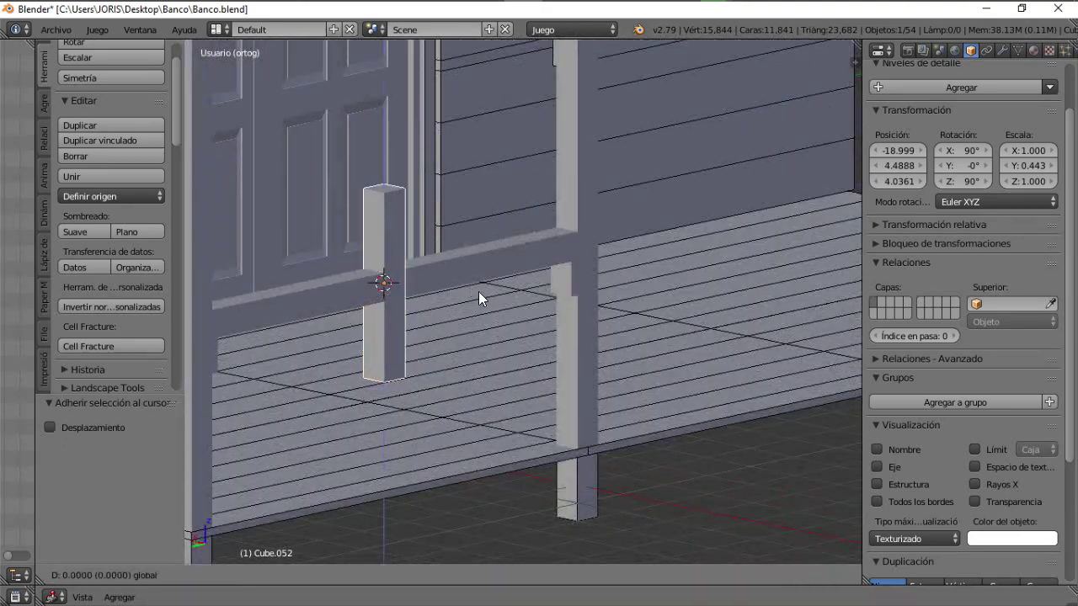
{"action": "left_click", "coordinate": [596, 435]}
Step: Duplicate the new short post -2.421 units along Y and rotate the copy 90° about X to lie horizontally
{"action": "middle_click_drag", "start_coordinate": [587, 408], "coordinate": [382, 375]}
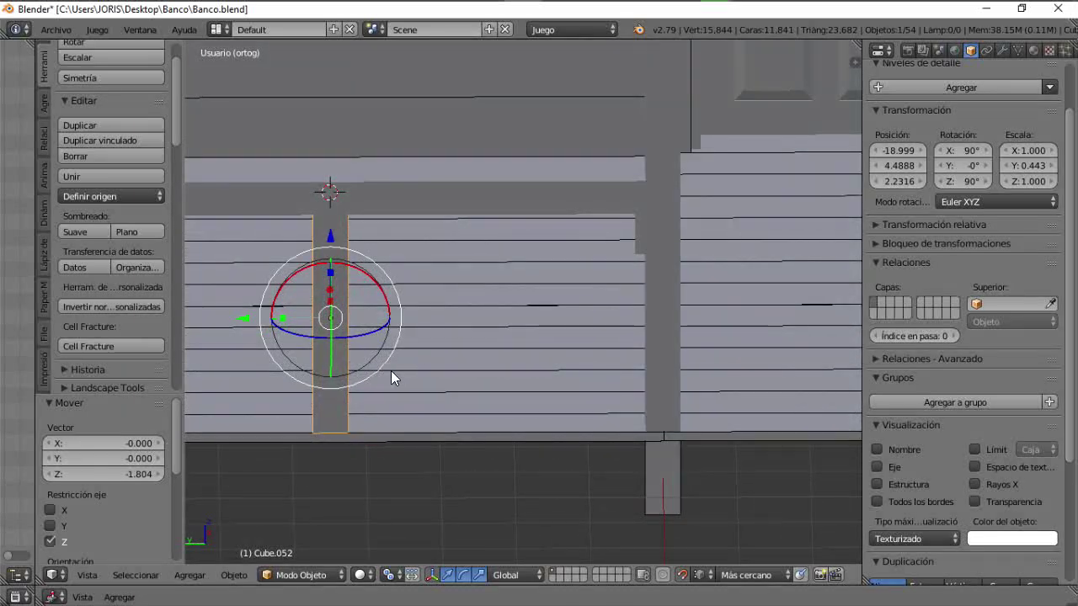
{"action": "key", "text": "shift+d"}
{"action": "key", "text": "y"}
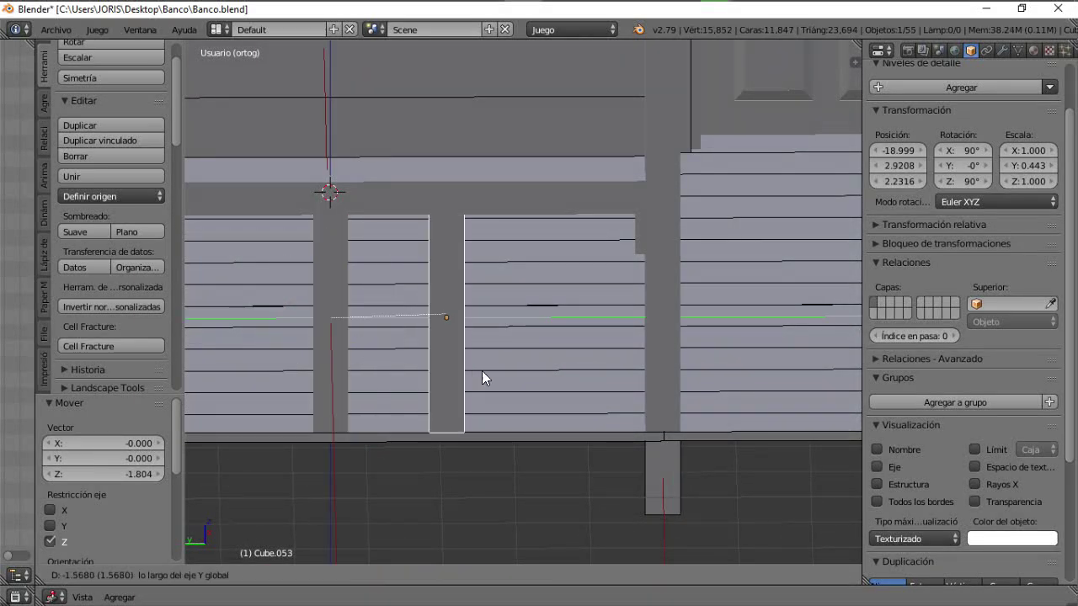
{"action": "left_click", "coordinate": [536, 376]}
{"action": "middle_click_drag", "start_coordinate": [536, 376], "coordinate": [517, 361]}
{"action": "key", "text": "r"}
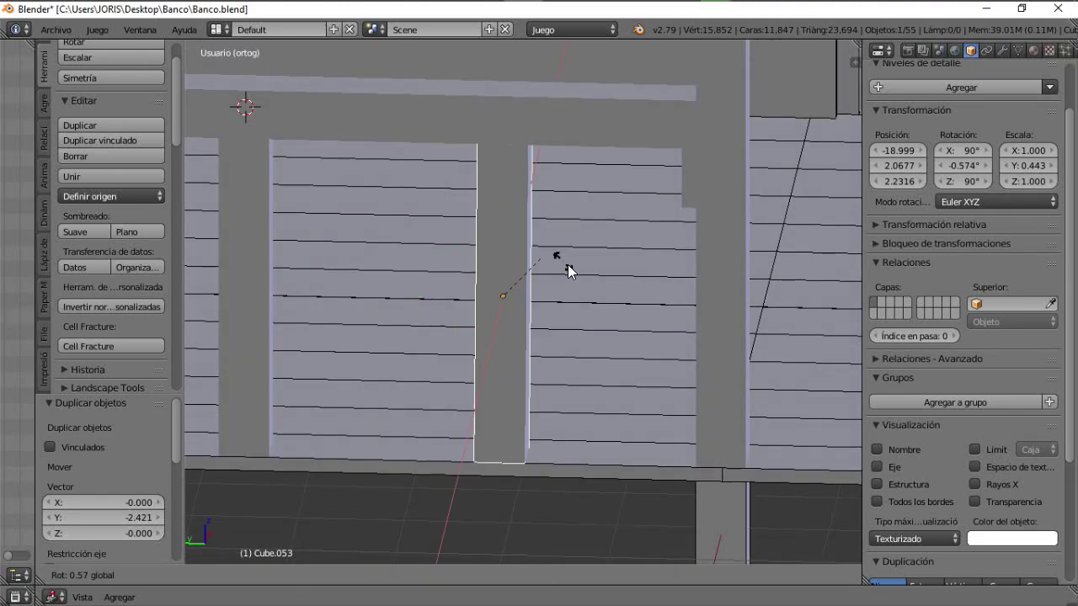
{"action": "type", "text": "90"}
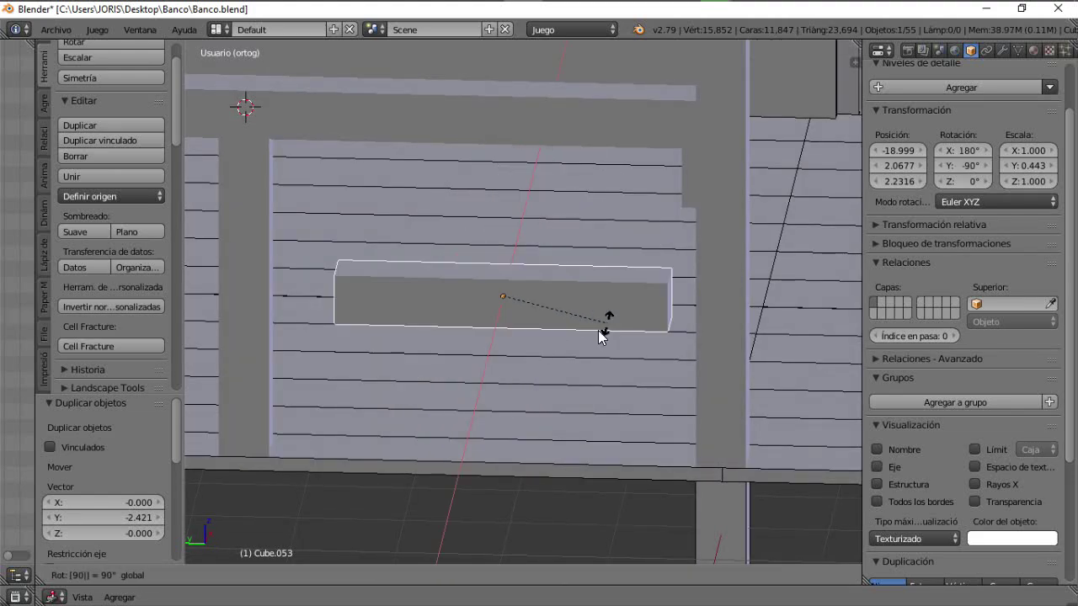
{"action": "left_click", "coordinate": [598, 328]}
Step: Lower the horizontal beam onto the porch floor and slide it along Y against the neighbouring tall post
{"action": "scroll", "coordinate": [599, 328], "scroll_direction": "down", "scroll_amount": 6}
{"action": "middle_click_drag", "start_coordinate": [599, 328], "coordinate": [350, 330], "text": "shift"}
{"action": "scroll", "coordinate": [352, 330], "scroll_direction": "up", "scroll_amount": 3}
{"action": "key", "text": "KP_Decimal"}
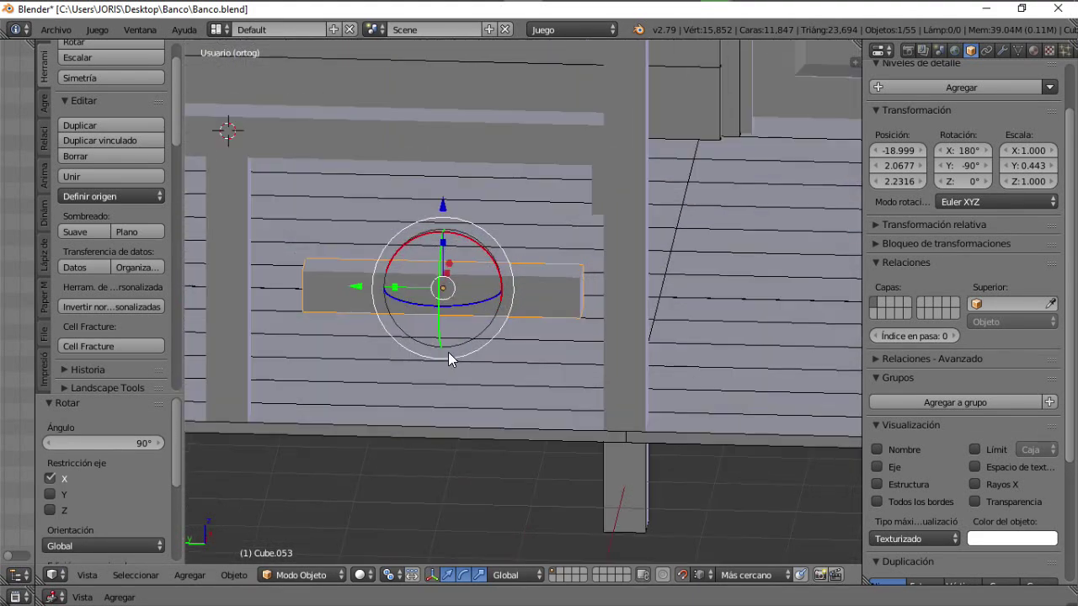
{"action": "middle_click_drag", "start_coordinate": [449, 356], "coordinate": [613, 426]}
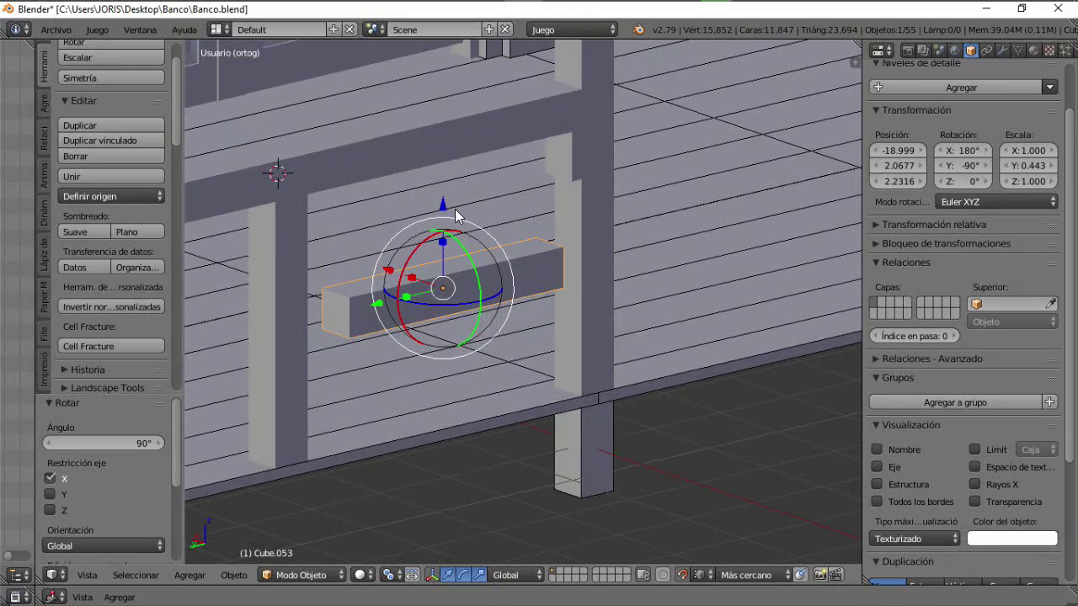
{"action": "left_click_drag", "start_coordinate": [454, 209], "coordinate": [586, 387]}
{"action": "left_click", "coordinate": [581, 384]}
{"action": "middle_click_drag", "start_coordinate": [586, 387], "coordinate": [532, 376]}
{"action": "scroll", "coordinate": [505, 398], "scroll_direction": "up", "scroll_amount": 2}
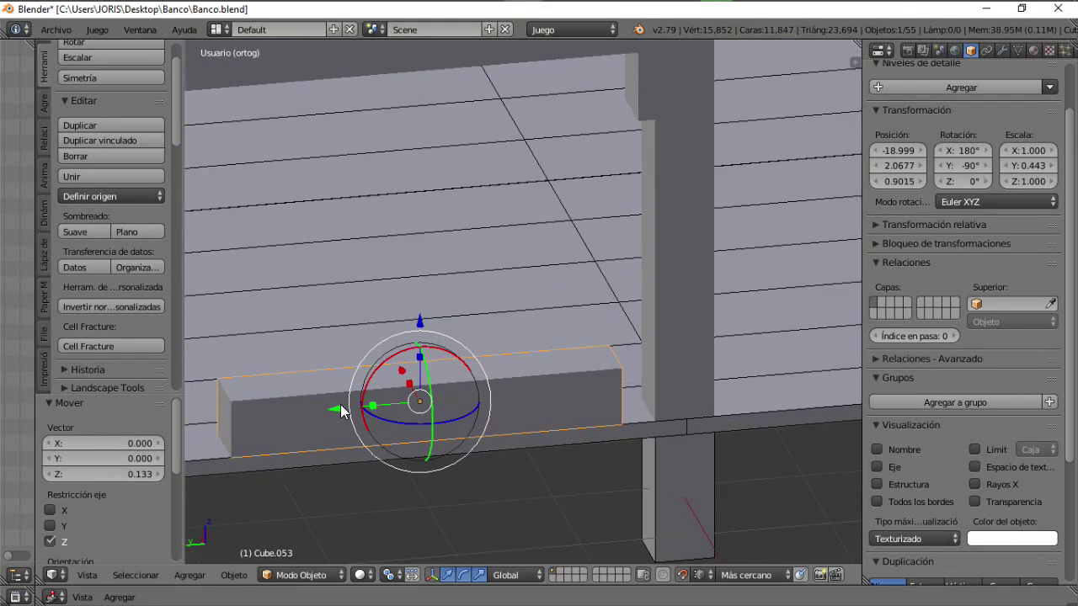
{"action": "left_click_drag", "start_coordinate": [341, 409], "coordinate": [640, 421]}
Step: Raise the beam's end face nearest the short post 1.702 units on Z in Edit Mode to form a diagonal brace
{"action": "middle_click_drag", "start_coordinate": [480, 440], "coordinate": [474, 376]}
{"action": "key", "text": "Tab"}
{"action": "scroll", "coordinate": [518, 435], "scroll_direction": "up", "scroll_amount": 2}
{"action": "right_click", "coordinate": [509, 430]}
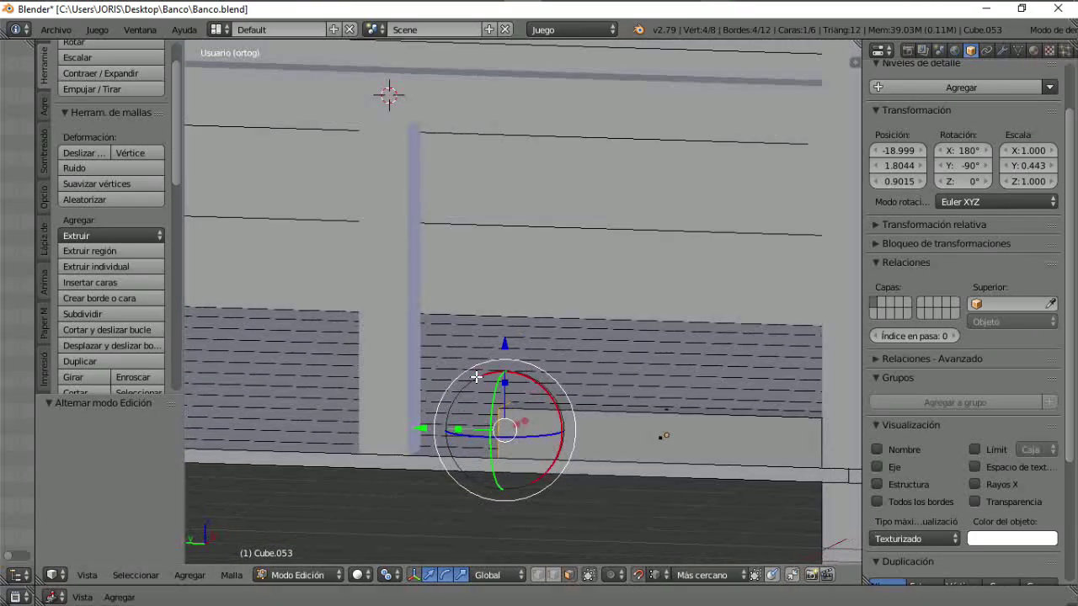
{"action": "middle_click_drag", "start_coordinate": [499, 263], "coordinate": [459, 271], "text": "shift"}
{"action": "key", "text": "e"}
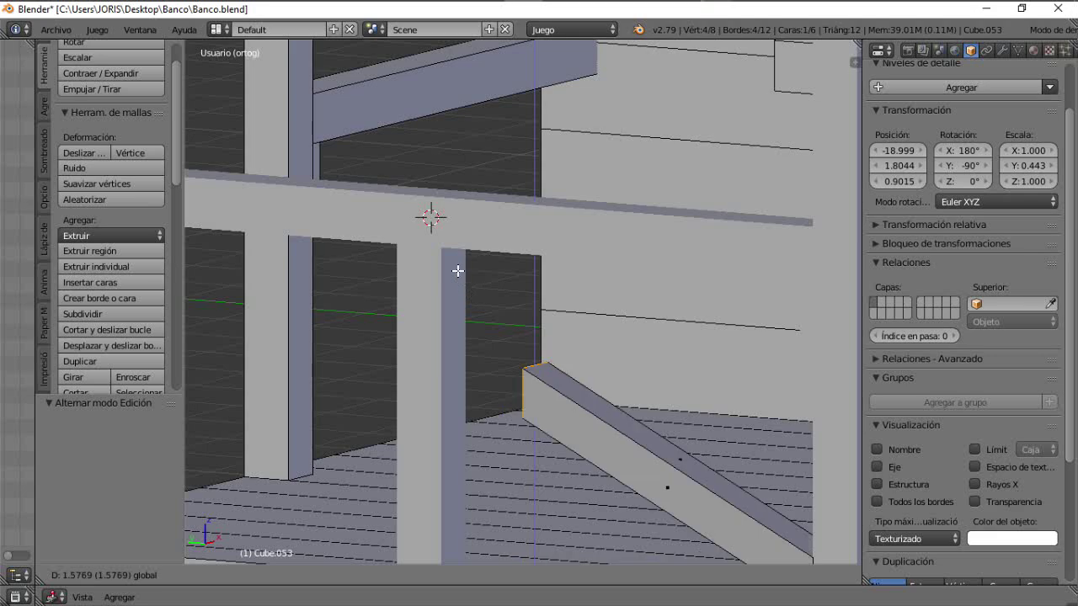
{"action": "left_click", "coordinate": [457, 332]}
Step: Move the brace's raised end face 0.880 units along Y to the short post and up to the railing's underside
{"action": "middle_click_drag", "start_coordinate": [457, 332], "coordinate": [435, 344]}
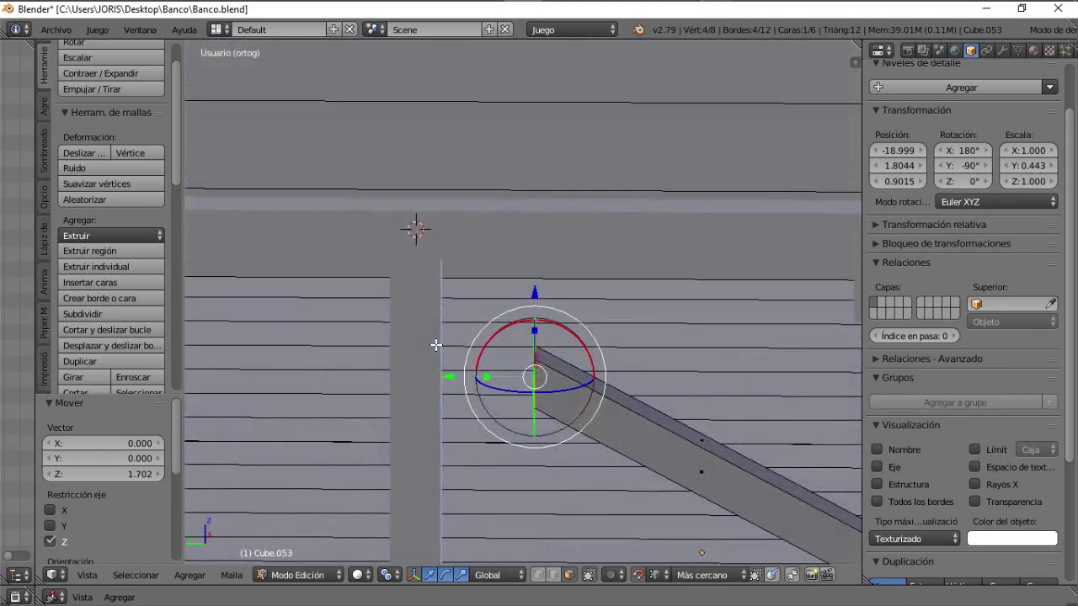
{"action": "key", "text": "g"}
{"action": "key", "text": "y"}
{"action": "middle_click_drag", "start_coordinate": [482, 308], "coordinate": [597, 527]}
{"action": "key", "text": "g"}
{"action": "key", "text": "z"}
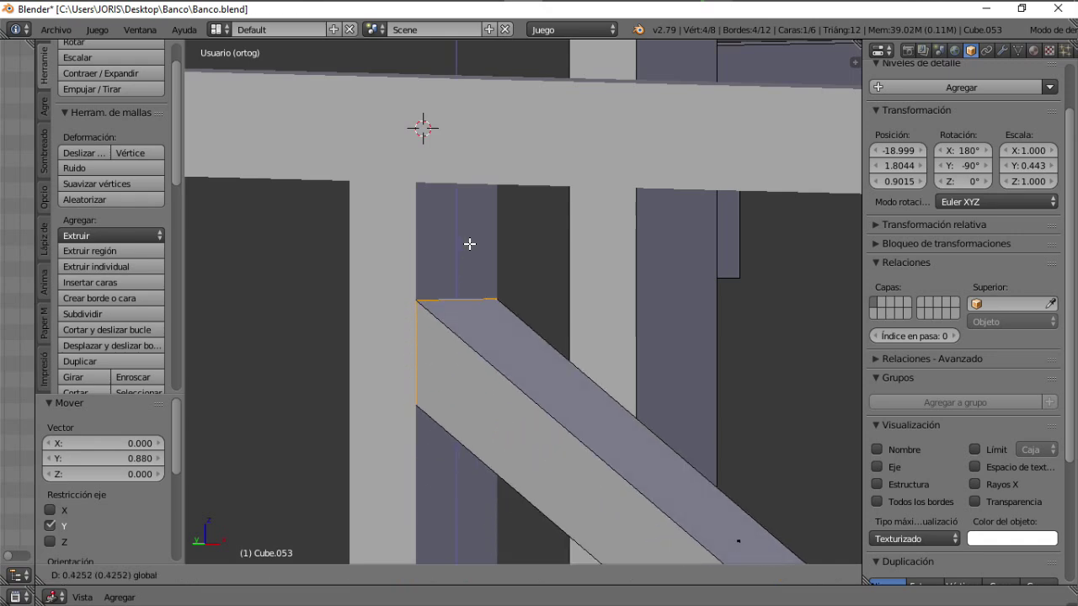
{"action": "left_click", "coordinate": [473, 160]}
Step: Return to Object Mode and snap the 3D cursor to the centre of the short post beside the brace
{"action": "middle_click_drag", "start_coordinate": [473, 160], "coordinate": [479, 195]}
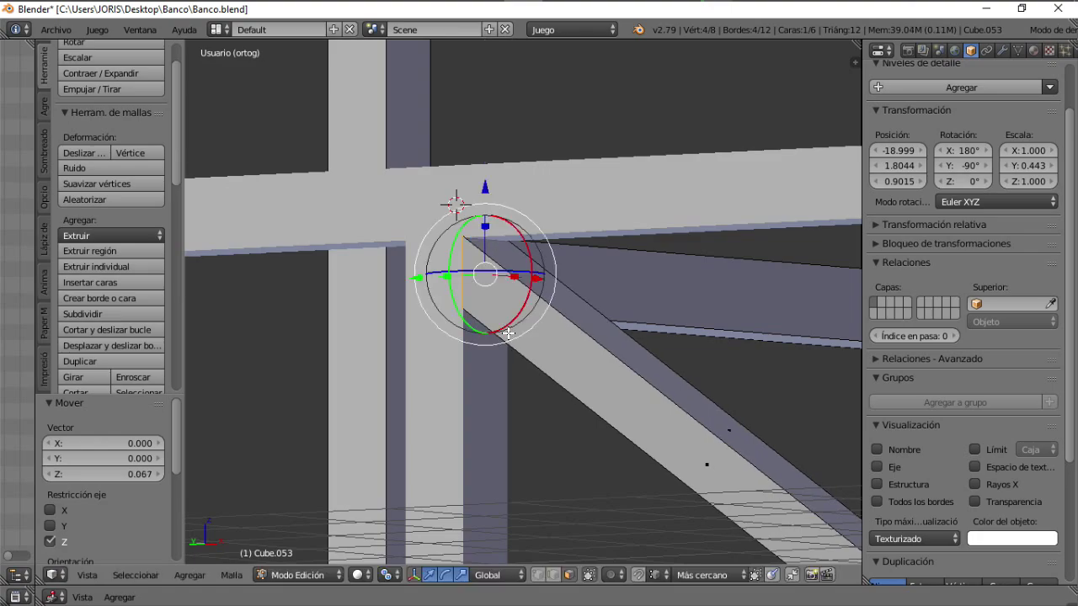
{"action": "scroll", "coordinate": [508, 333], "scroll_direction": "down", "scroll_amount": 3}
{"action": "middle_click_drag", "start_coordinate": [508, 333], "coordinate": [530, 410]}
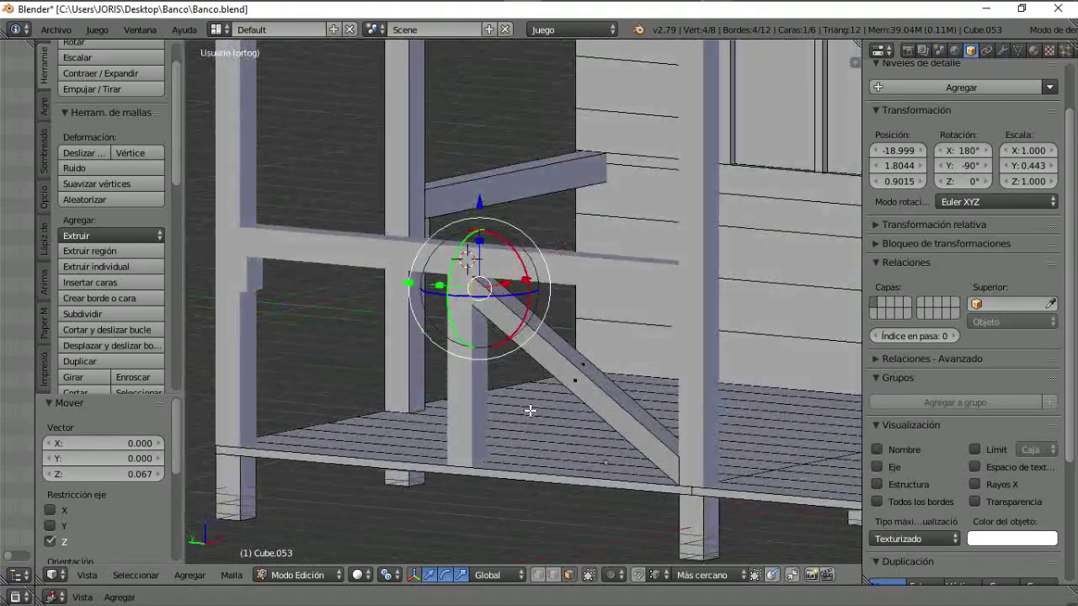
{"action": "scroll", "coordinate": [530, 410], "scroll_direction": "up", "scroll_amount": 3}
{"action": "scroll", "coordinate": [568, 378], "scroll_direction": "down", "scroll_amount": 3}
{"action": "middle_click_drag", "start_coordinate": [519, 373], "coordinate": [443, 392]}
{"action": "key", "text": "Tab"}
{"action": "right_click", "coordinate": [412, 381]}
{"action": "key", "text": "shift+s"}
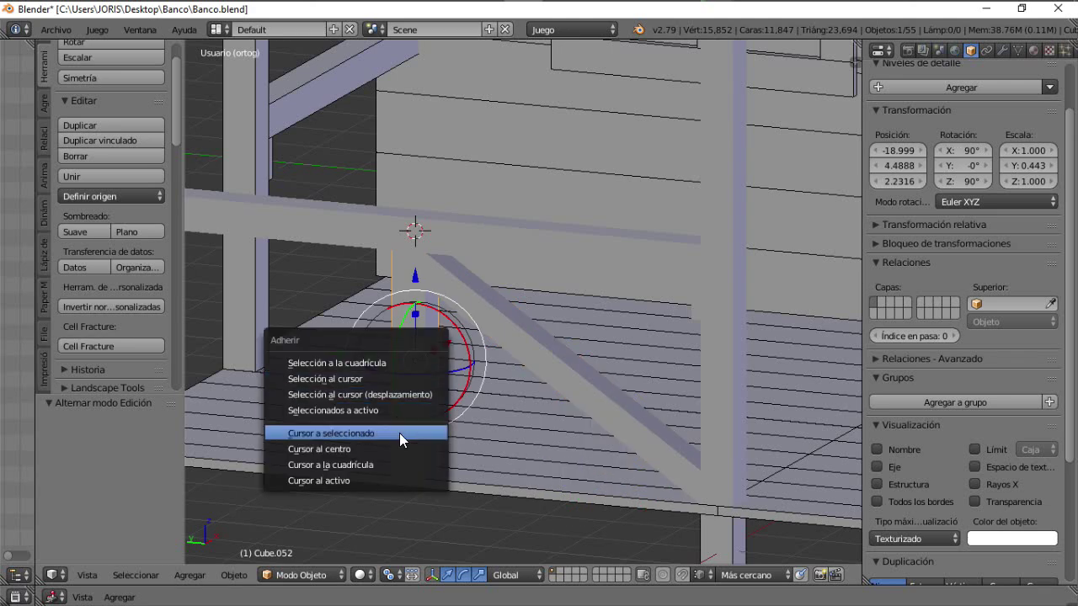
{"action": "left_click", "coordinate": [385, 433]}
Step: Set the diagonal brace's origin to the 3D cursor and open its modifier settings
{"action": "right_click", "coordinate": [537, 366]}
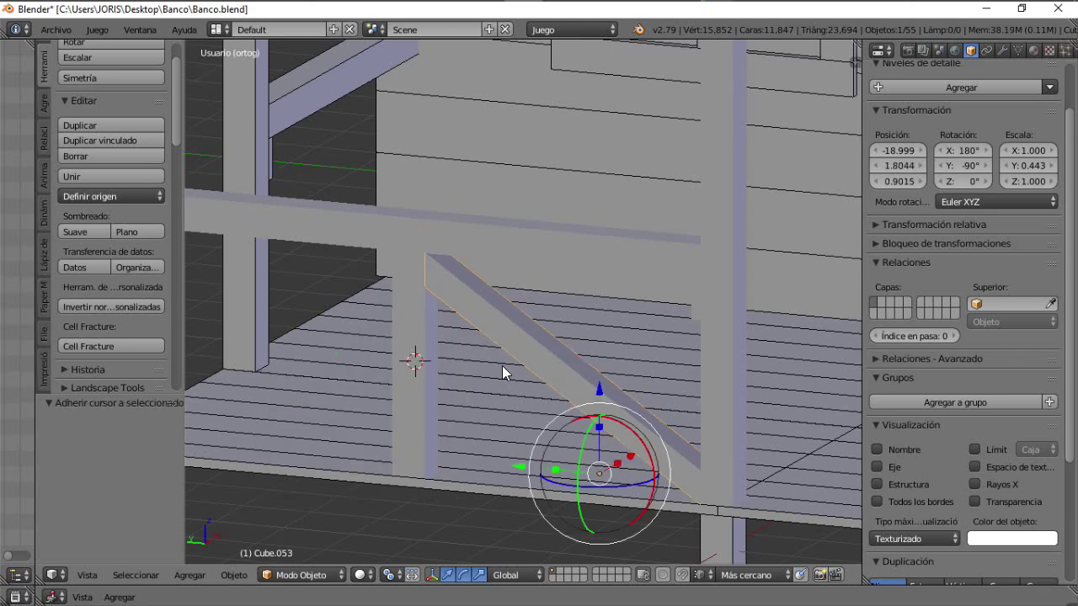
{"action": "left_click", "coordinate": [95, 196]}
{"action": "left_click", "coordinate": [134, 244]}
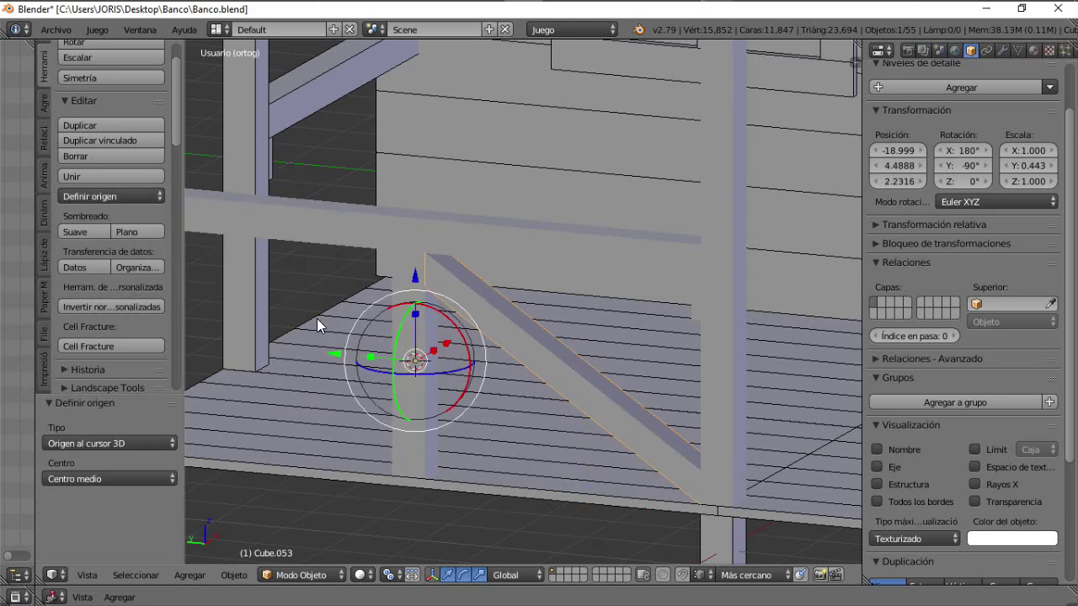
{"action": "scroll", "coordinate": [317, 318], "scroll_direction": "up", "scroll_amount": 2}
{"action": "scroll", "coordinate": [903, 158], "scroll_direction": "up", "scroll_amount": 2}
{"action": "left_click", "coordinate": [1004, 50]}
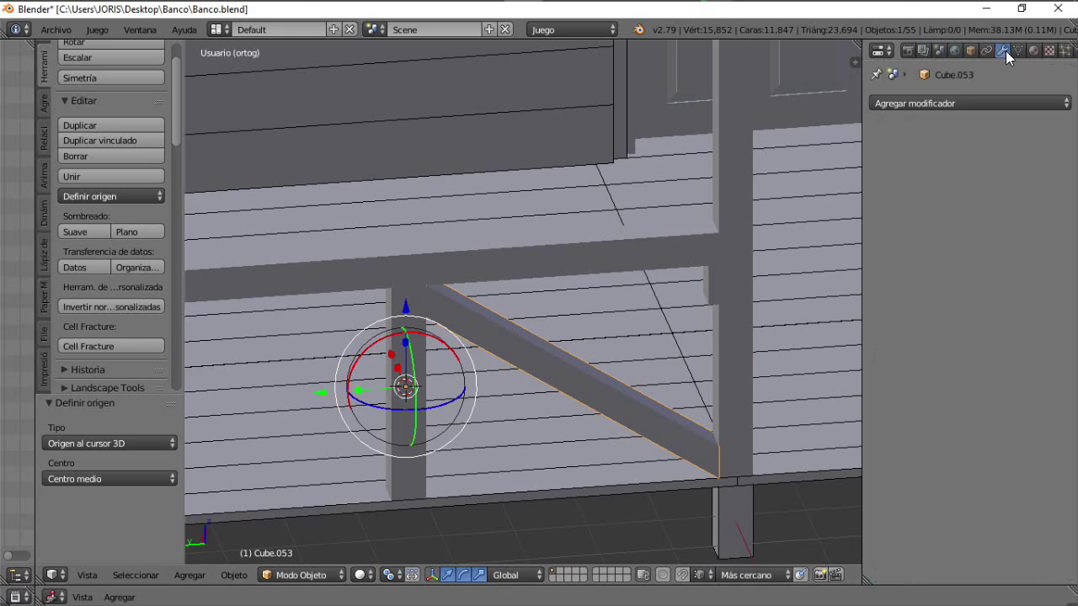
{"action": "left_click", "coordinate": [969, 103]}
{"action": "left_click", "coordinate": [704, 284]}
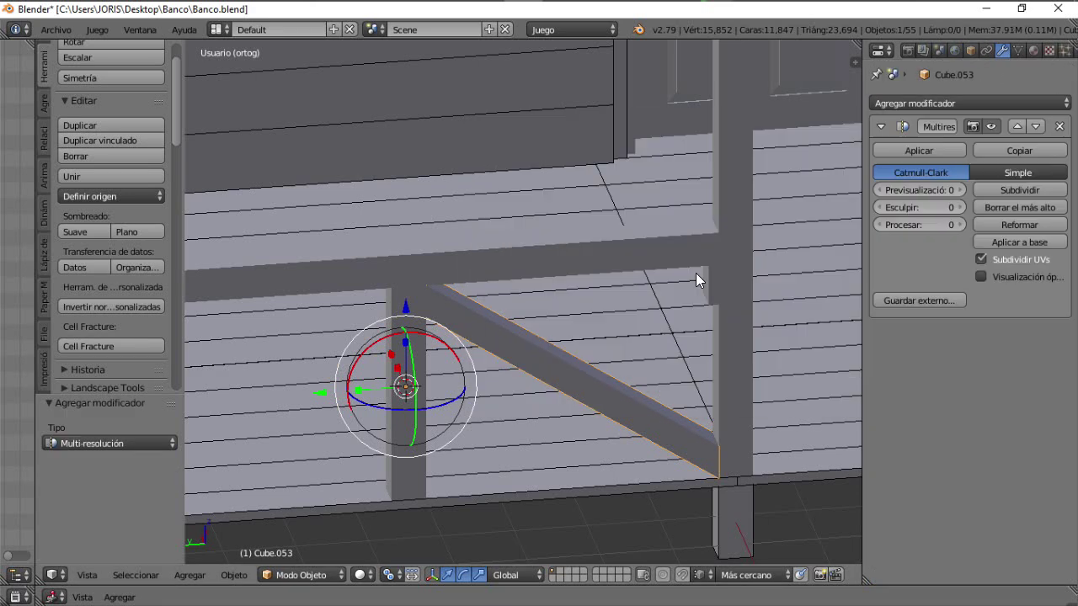
{"action": "left_click", "coordinate": [1060, 126]}
Step: Add a Mirror (Reflectividad) modifier to the diagonal brace
{"action": "left_click", "coordinate": [995, 102]}
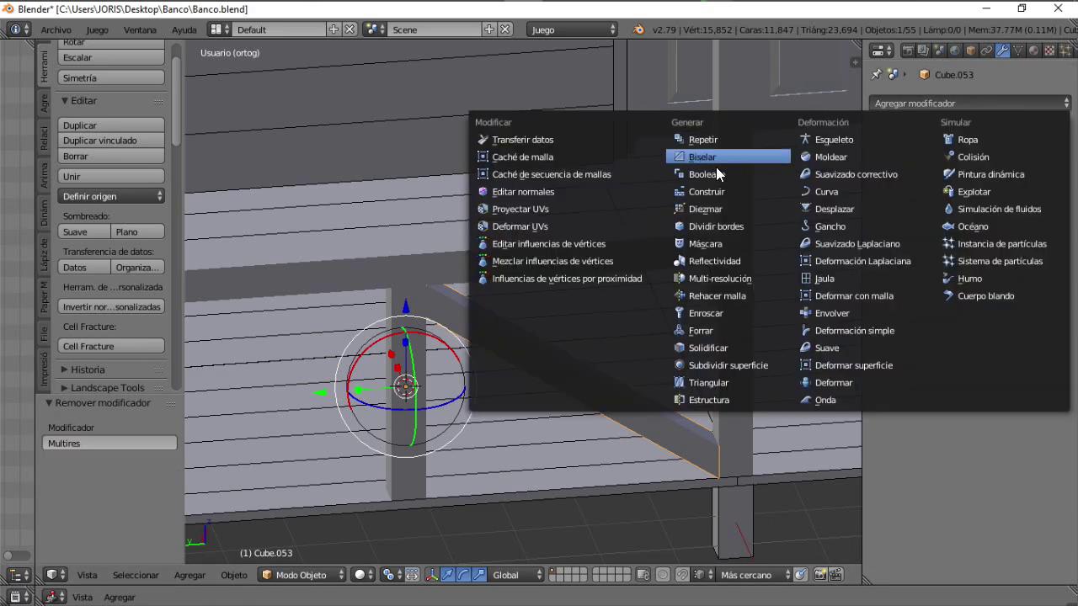
{"action": "left_click", "coordinate": [714, 262]}
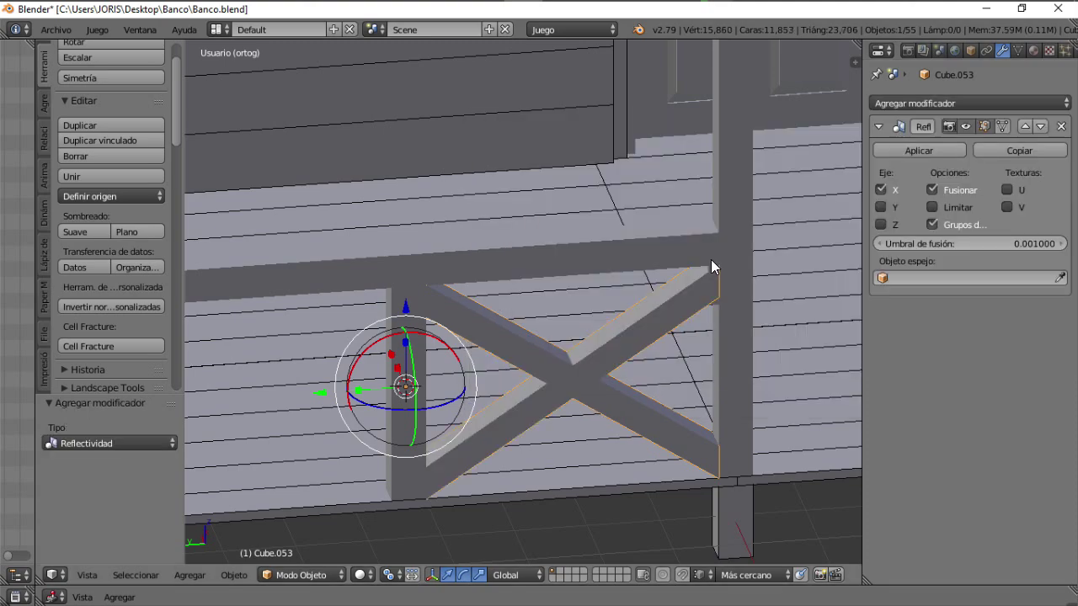
Step: Switch the diagonal brace's Mirror modifier from the X axis to the Y axis
{"action": "left_click", "coordinate": [881, 207]}
{"action": "scroll", "coordinate": [421, 371], "scroll_direction": "down", "scroll_amount": 2}
{"action": "mouse_move", "coordinate": [421, 370]}
{"action": "middle_mouse_down"}
{"action": "mouse_move", "coordinate": [372, 327]}
{"action": "mouse_move", "coordinate": [493, 395]}
{"action": "mouse_move", "coordinate": [431, 383]}
{"action": "middle_mouse_up"}
{"action": "scroll", "coordinate": [493, 394], "scroll_direction": "up", "scroll_amount": 3}
{"action": "scroll", "coordinate": [473, 342], "scroll_direction": "down", "scroll_amount": 4}
{"action": "middle_click_drag", "start_coordinate": [638, 320], "coordinate": [367, 335], "text": "shift"}
{"action": "scroll", "coordinate": [522, 340], "scroll_direction": "down", "scroll_amount": 3}
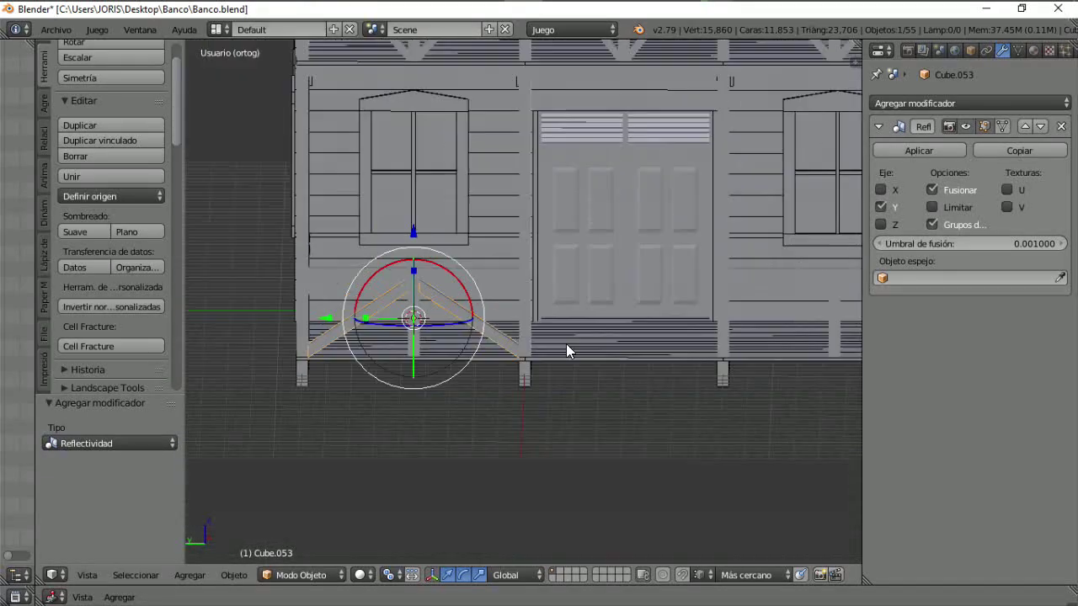
Step: Snap the 3D cursor to the centre of the short post in the railing bay at the other end of the porch front
{"action": "middle_click_drag", "start_coordinate": [660, 364], "coordinate": [492, 355]}
{"action": "scroll", "coordinate": [707, 350], "scroll_direction": "up", "scroll_amount": 3}
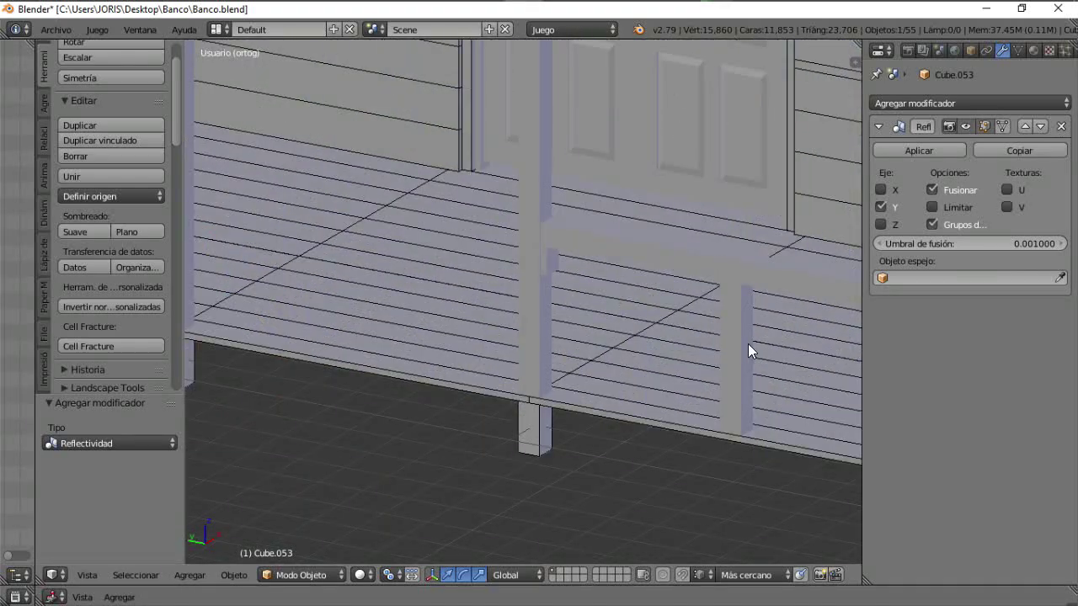
{"action": "right_click", "coordinate": [746, 345]}
{"action": "key", "text": "shift+s"}
{"action": "left_click", "coordinate": [702, 377]}
Step: Duplicate the mirrored diagonal brace and snap the copy to the 3D cursor at the opposite short post
{"action": "scroll", "coordinate": [631, 357], "scroll_direction": "down", "scroll_amount": 5}
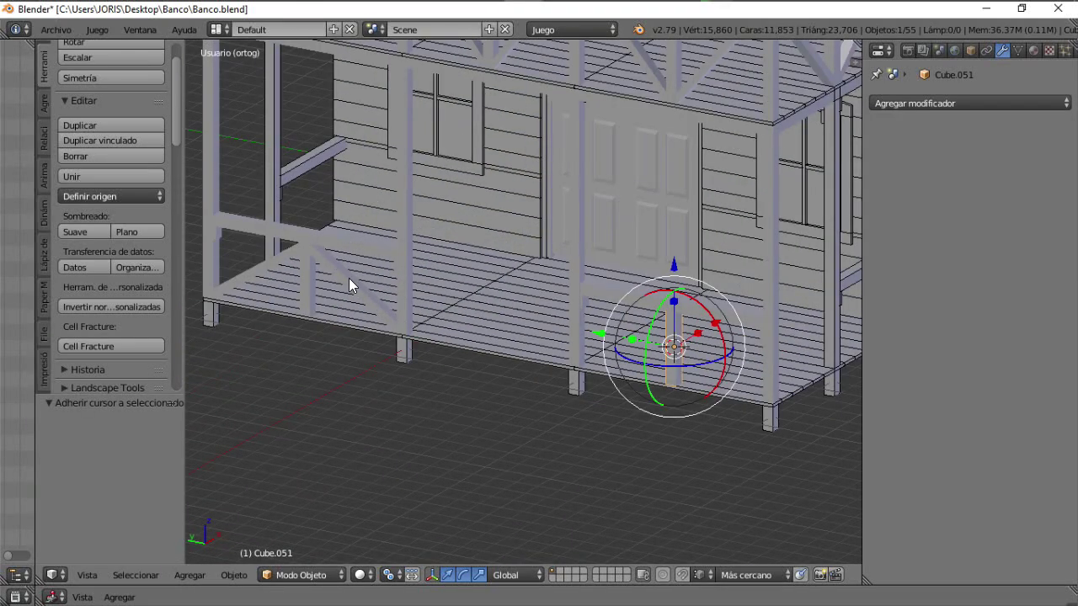
{"action": "right_click", "coordinate": [351, 285]}
{"action": "key", "text": "shift+d"}
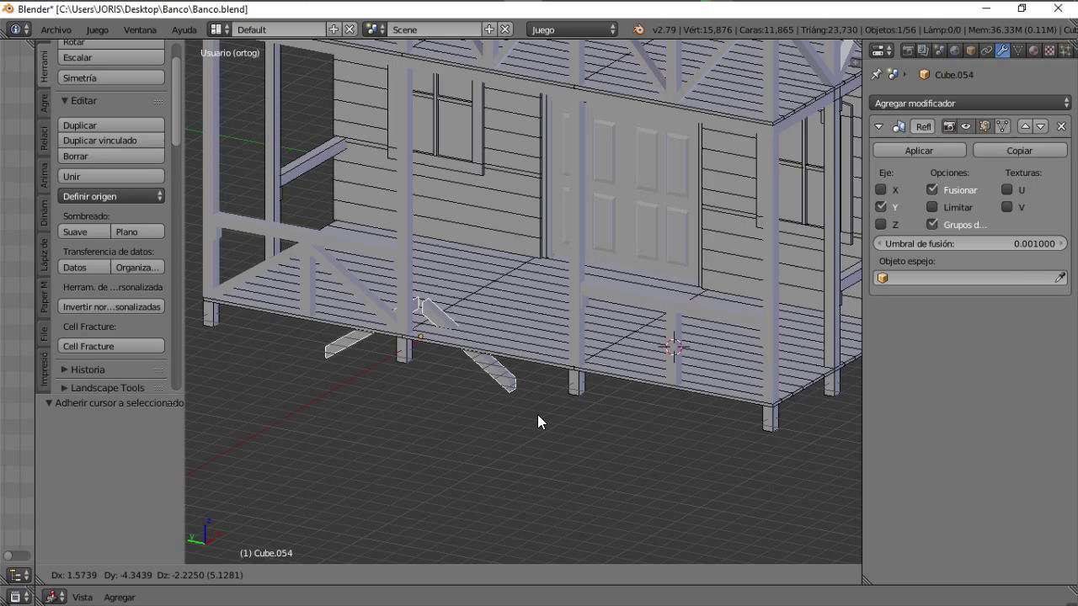
{"action": "right_click", "coordinate": [537, 414]}
{"action": "key", "text": "shift+s"}
{"action": "left_click", "coordinate": [458, 302]}
{"action": "scroll", "coordinate": [655, 363], "scroll_direction": "up", "scroll_amount": 3}
{"action": "middle_click_drag", "start_coordinate": [704, 370], "coordinate": [471, 354], "text": "shift"}
{"action": "mouse_move", "coordinate": [472, 347]}
{"action": "middle_mouse_down"}
{"action": "mouse_move", "coordinate": [574, 365]}
{"action": "mouse_move", "coordinate": [409, 335]}
{"action": "mouse_move", "coordinate": [399, 322]}
{"action": "mouse_move", "coordinate": [487, 337]}
{"action": "middle_mouse_up"}
{"action": "scroll", "coordinate": [567, 365], "scroll_direction": "up", "scroll_amount": 3}
{"action": "scroll", "coordinate": [409, 335], "scroll_direction": "down", "scroll_amount": 3}
{"action": "scroll", "coordinate": [414, 328], "scroll_direction": "down", "scroll_amount": 2}
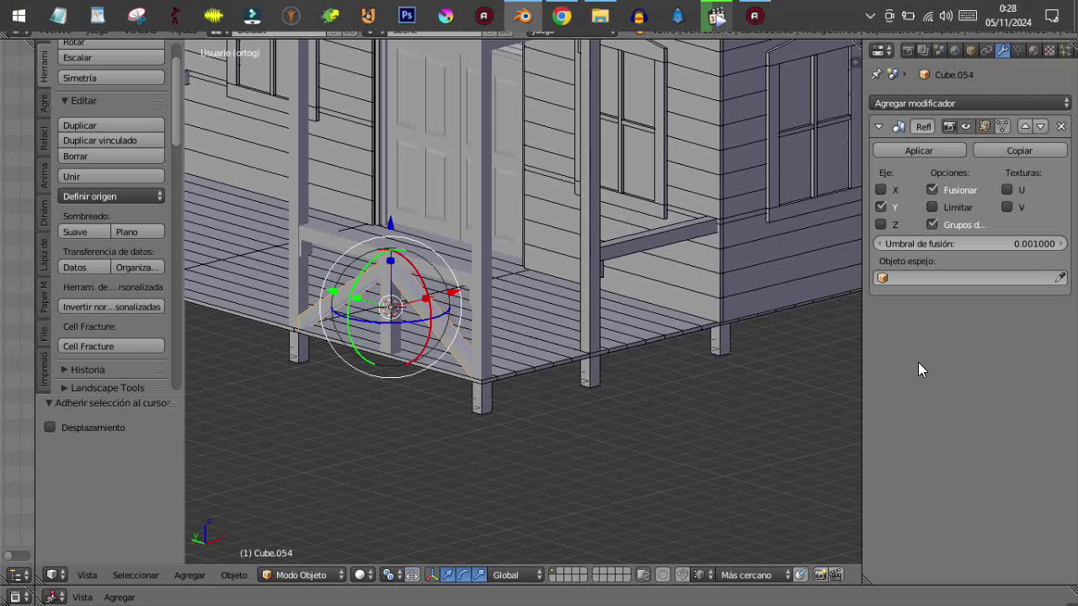
Step: Apply the Mirror (Reflectividad) modifier on both front railing braces
{"action": "scroll", "coordinate": [624, 384], "scroll_direction": "up", "scroll_amount": 2}
{"action": "middle_click_drag", "start_coordinate": [624, 380], "coordinate": [576, 376]}
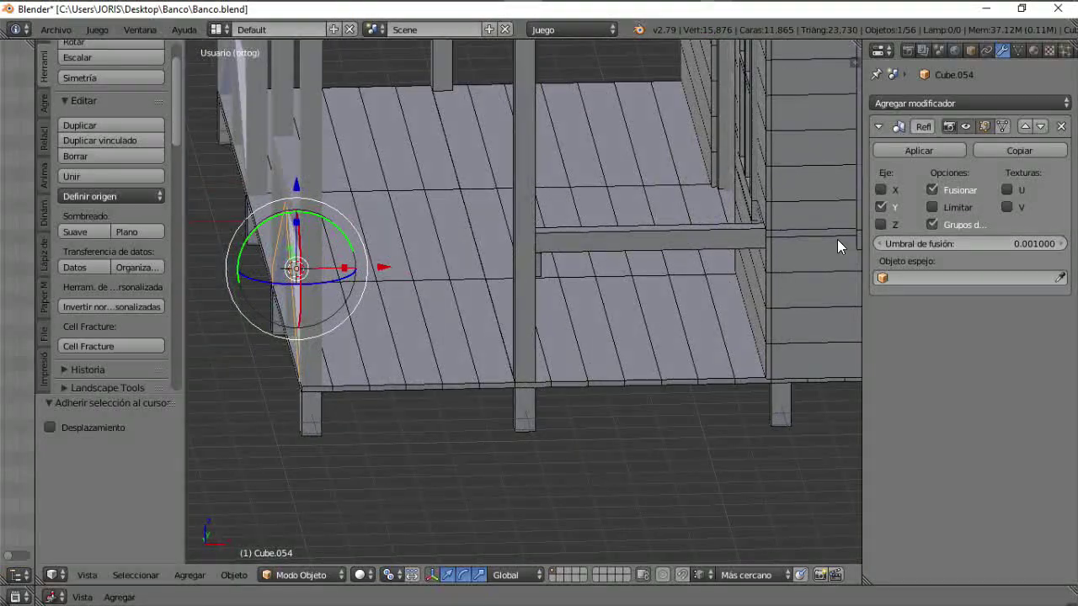
{"action": "left_click", "coordinate": [892, 151]}
{"action": "middle_click_drag", "start_coordinate": [472, 286], "coordinate": [660, 297]}
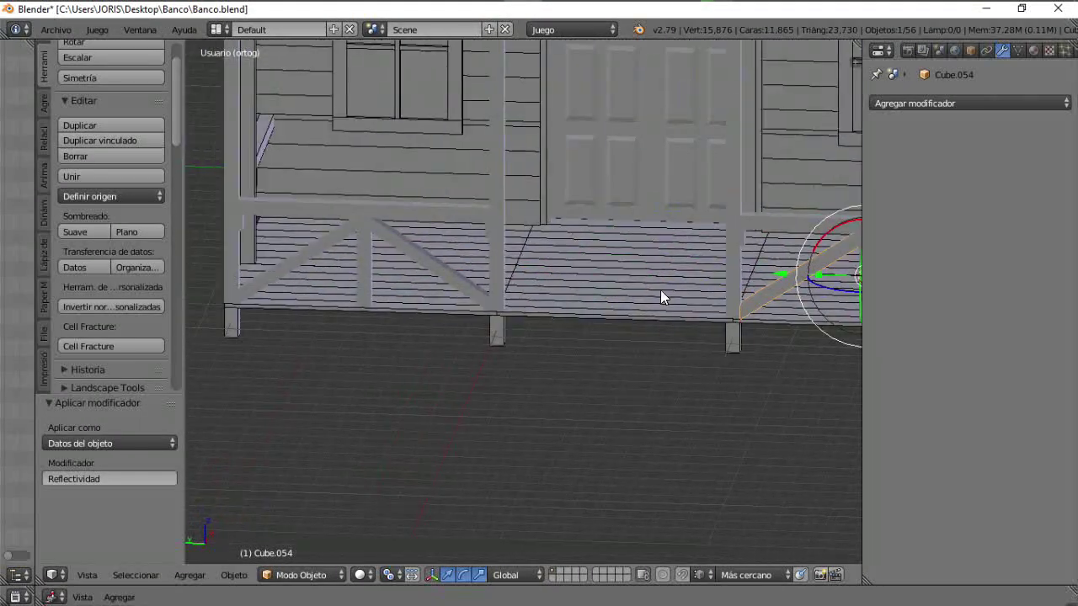
{"action": "left_click", "coordinate": [428, 269]}
{"action": "left_click", "coordinate": [916, 150]}
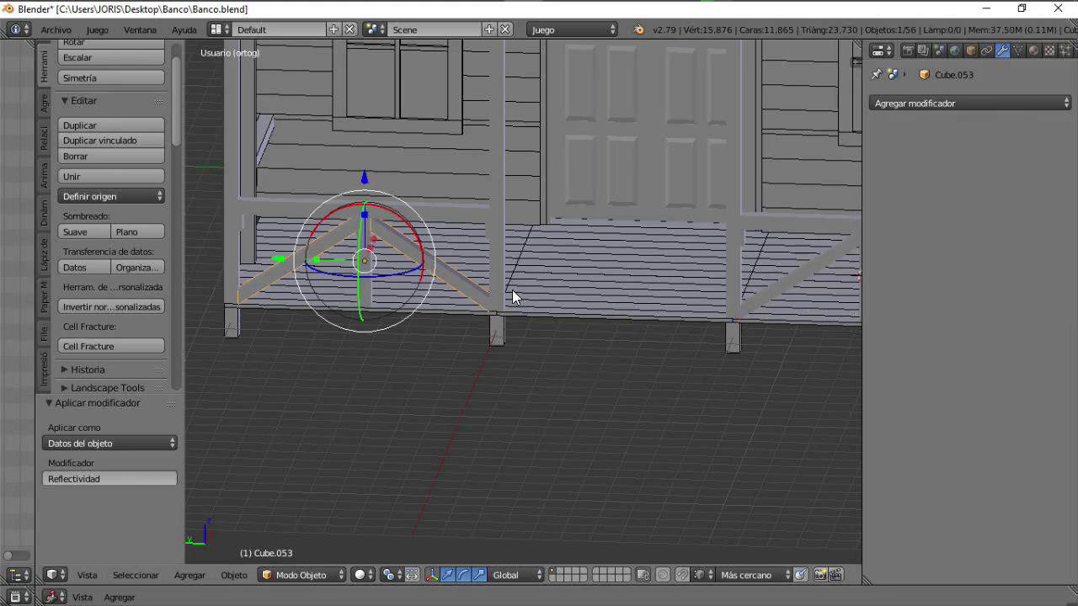
Step: Duplicate the front railing in the bay on the far side of the door, leaving the copy in place
{"action": "middle_click_drag", "start_coordinate": [515, 297], "coordinate": [578, 432]}
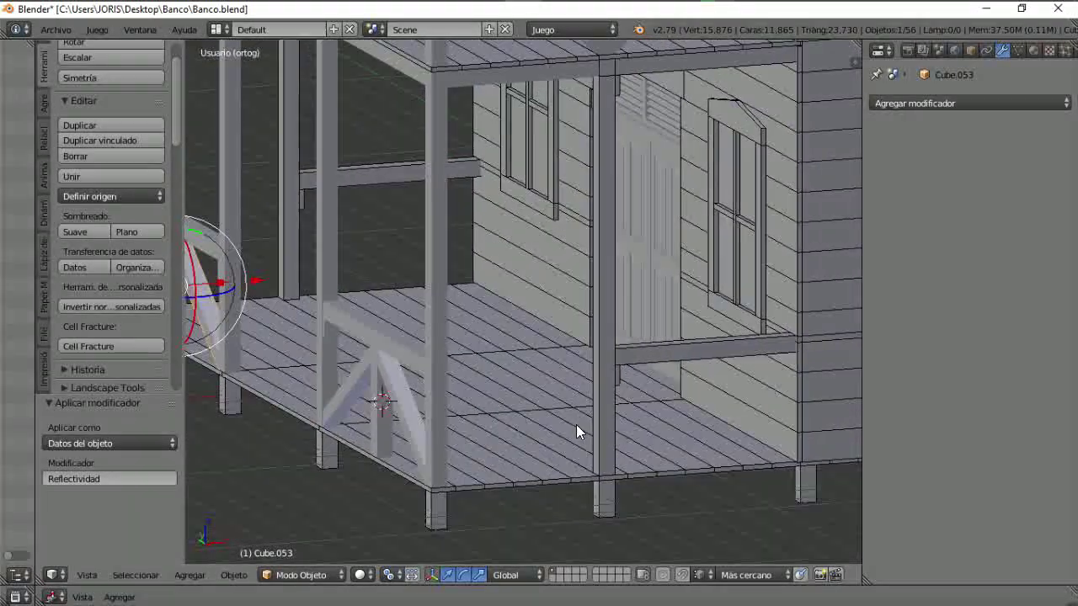
{"action": "right_click", "coordinate": [691, 340]}
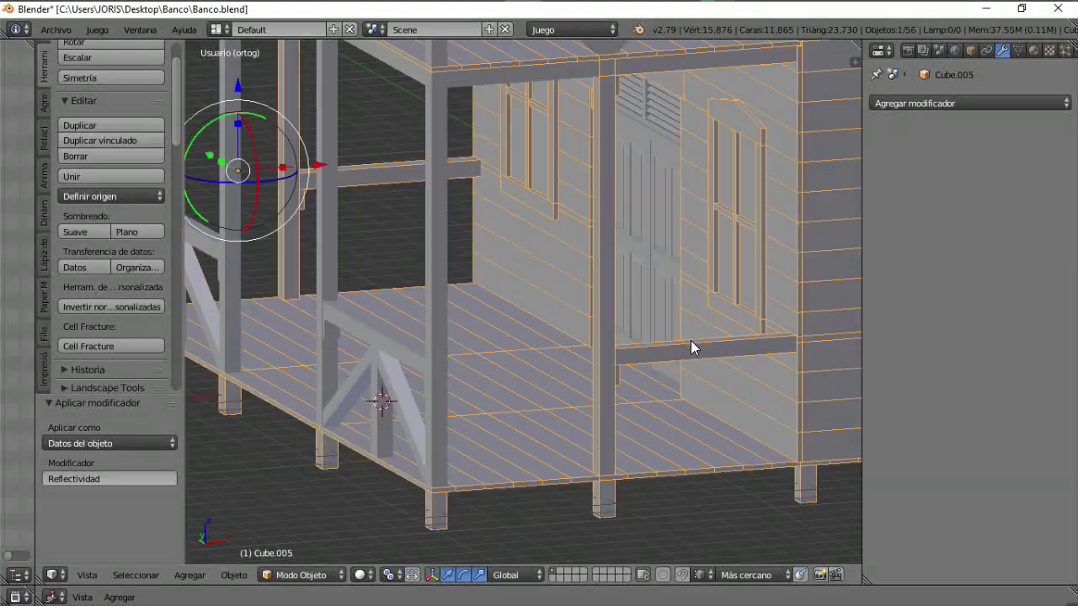
{"action": "right_click", "coordinate": [640, 362]}
{"action": "middle_click_drag", "start_coordinate": [389, 361], "coordinate": [507, 389]}
{"action": "key", "text": "shift+d"}
{"action": "key", "text": "x"}
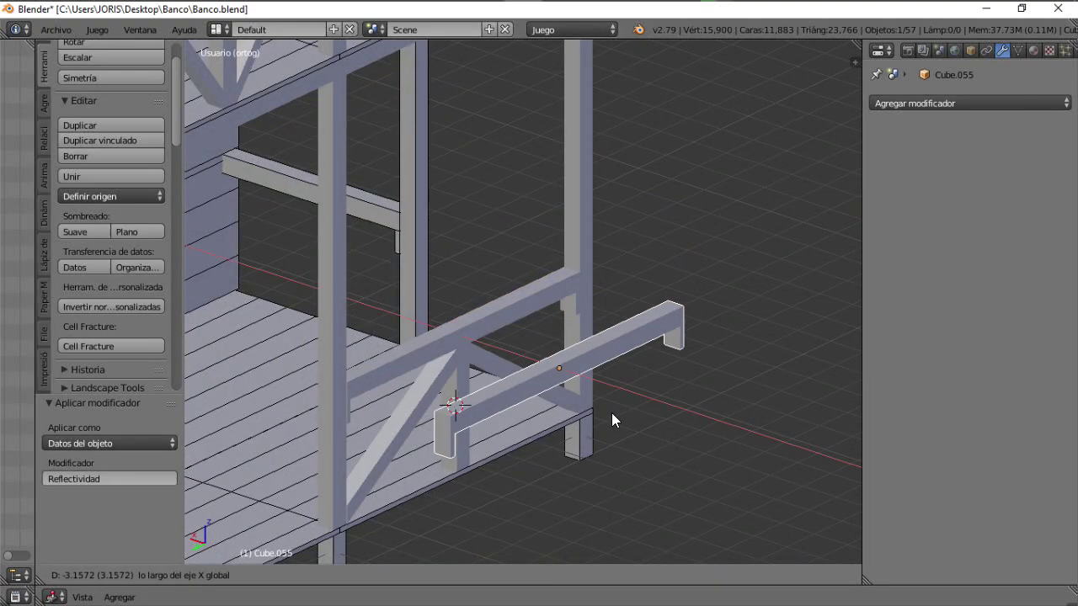
{"action": "right_click", "coordinate": [611, 413]}
{"action": "scroll", "coordinate": [609, 413], "scroll_direction": "down", "scroll_amount": 3}
{"action": "middle_click_drag", "start_coordinate": [610, 412], "coordinate": [525, 412]}
Step: Raise the railing copy along Z towards the upper floor beam, with a final 0.655 adjustment
{"action": "key", "text": "g"}
{"action": "key", "text": "z"}
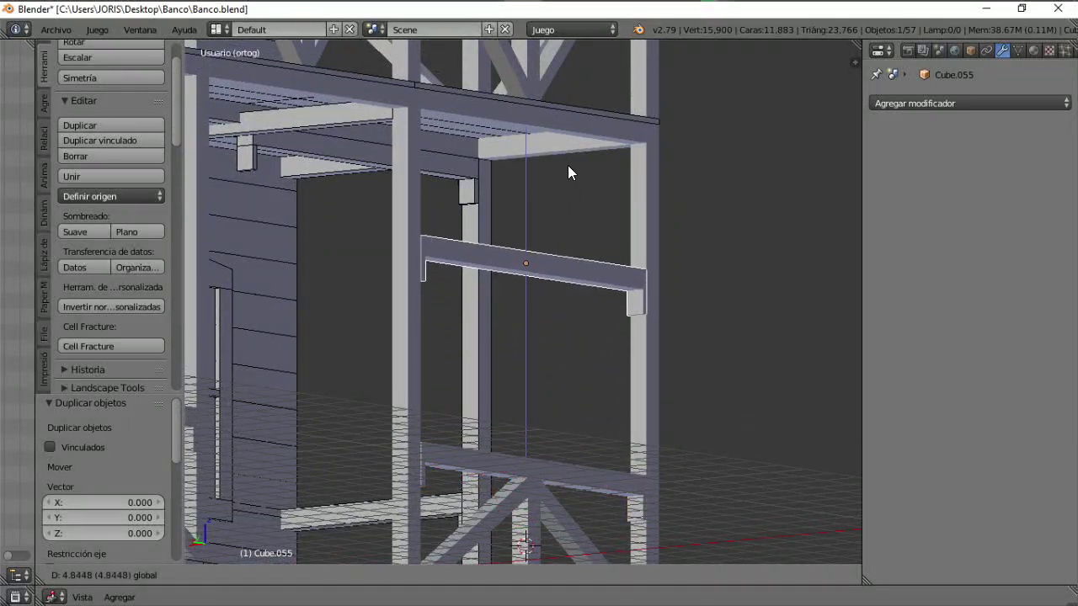
{"action": "left_click", "coordinate": [601, 172]}
{"action": "middle_click_drag", "start_coordinate": [601, 172], "coordinate": [572, 353]}
{"action": "key", "text": "g"}
{"action": "key", "text": "z"}
{"action": "left_click", "coordinate": [533, 108]}
Step: Duplicate the other front railing 6.093 units up along Z and raise the copy another 0.669 units
{"action": "right_click", "coordinate": [532, 411]}
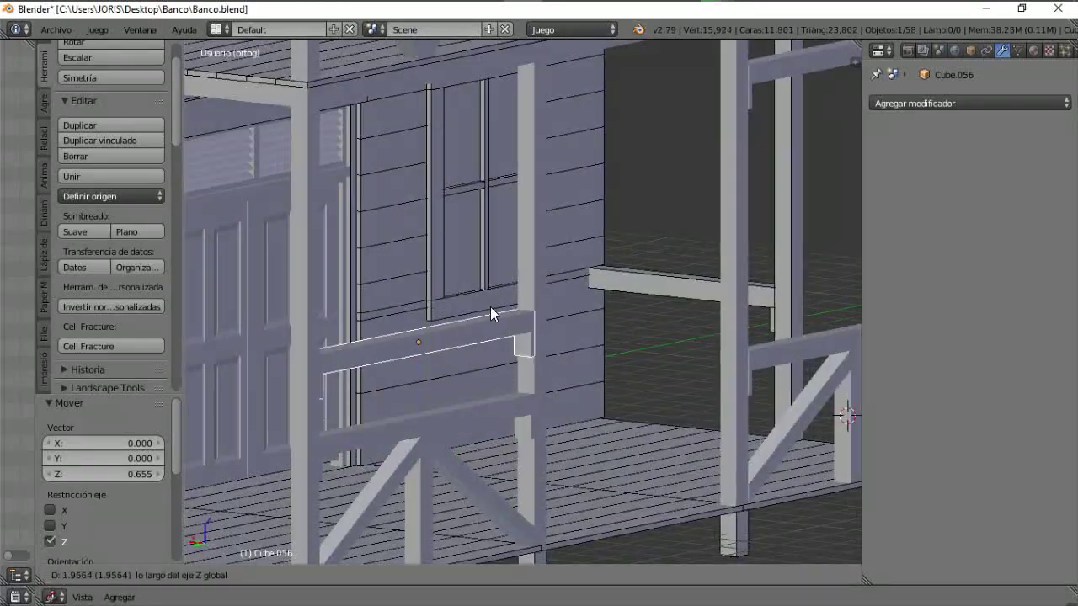
{"action": "left_click", "coordinate": [494, 192]}
{"action": "middle_click_drag", "start_coordinate": [494, 192], "coordinate": [535, 333]}
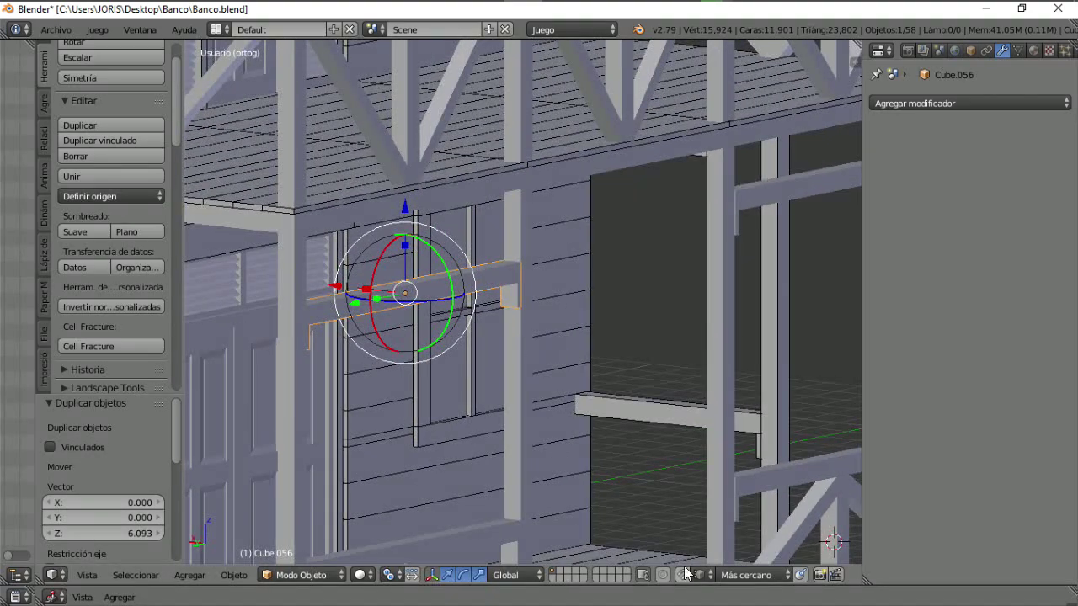
{"action": "left_click", "coordinate": [701, 289]}
{"action": "middle_click_drag", "start_coordinate": [701, 289], "coordinate": [551, 393]}
{"action": "scroll", "coordinate": [462, 351], "scroll_direction": "down", "scroll_amount": 5}
{"action": "scroll", "coordinate": [548, 392], "scroll_direction": "up", "scroll_amount": 5}
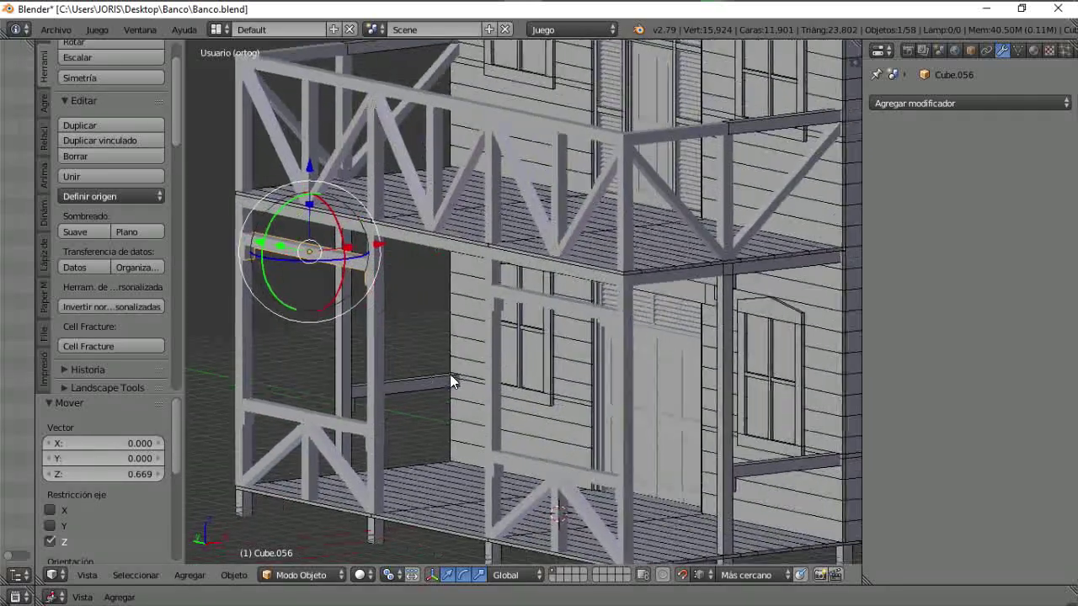
{"action": "middle_click_drag", "start_coordinate": [457, 375], "coordinate": [450, 374], "text": "shift"}
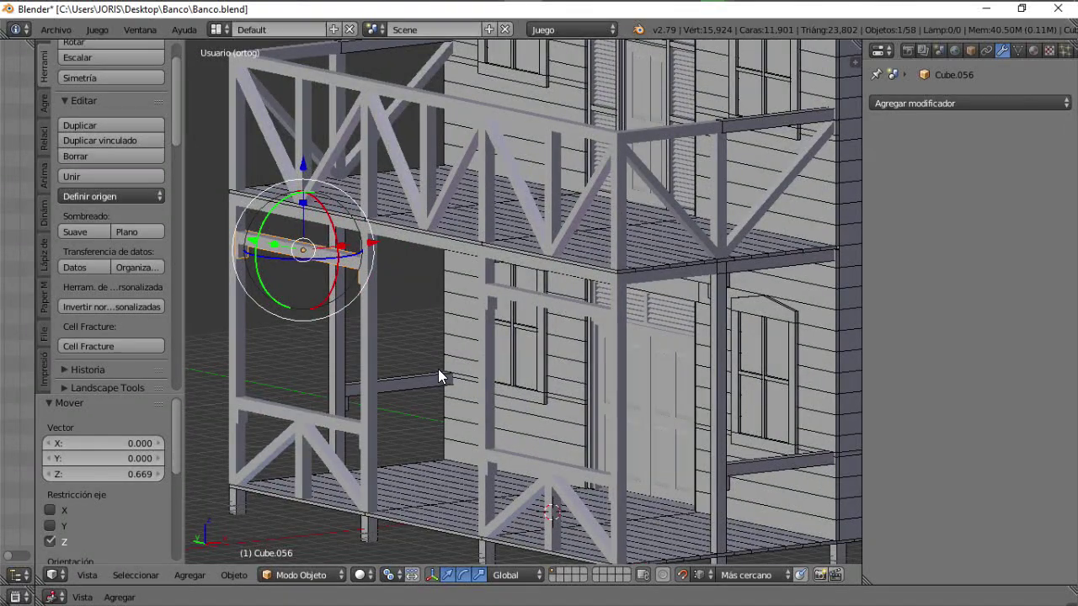
Step: Duplicate the upper rail along Y and move the copy -8.608 units along Y into the bay between the two upper rails
{"action": "scroll", "coordinate": [383, 271], "scroll_direction": "up", "scroll_amount": 2}
{"action": "middle_click_drag", "start_coordinate": [377, 300], "coordinate": [438, 367]}
{"action": "scroll", "coordinate": [455, 297], "scroll_direction": "up", "scroll_amount": 2}
{"action": "key", "text": "shift+d"}
{"action": "key", "text": "y"}
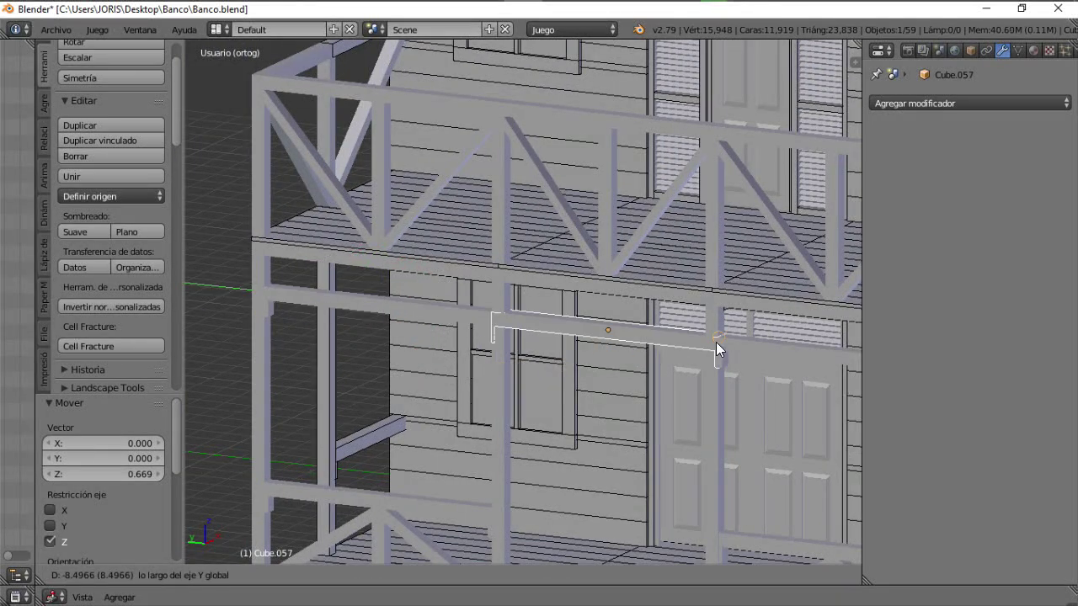
{"action": "left_click", "coordinate": [717, 357]}
{"action": "middle_click_drag", "start_coordinate": [430, 322], "coordinate": [239, 320]}
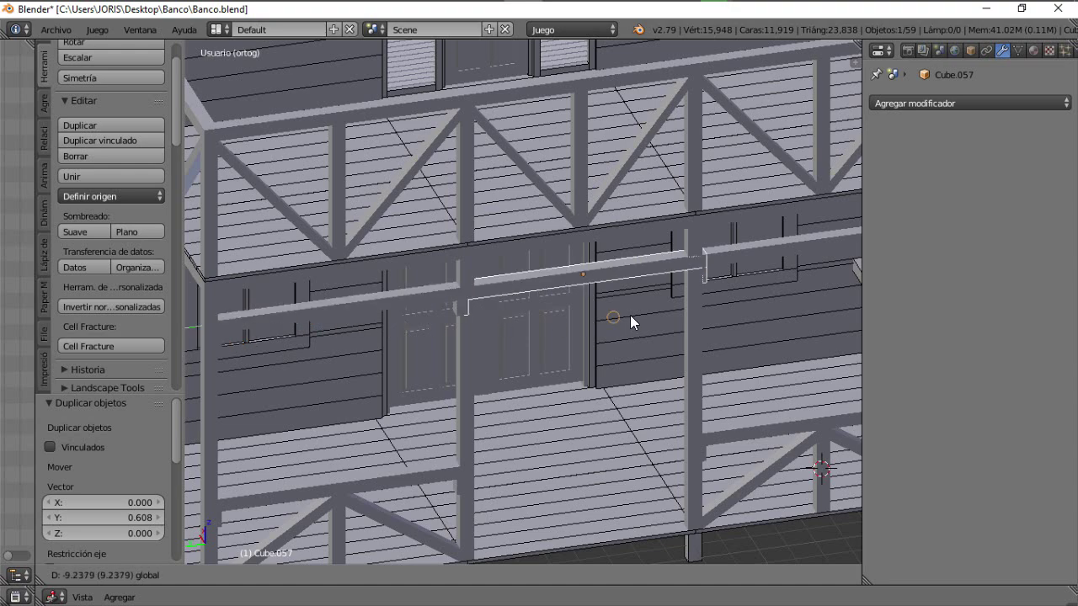
{"action": "left_click", "coordinate": [684, 234]}
{"action": "middle_click_drag", "start_coordinate": [674, 235], "coordinate": [553, 335]}
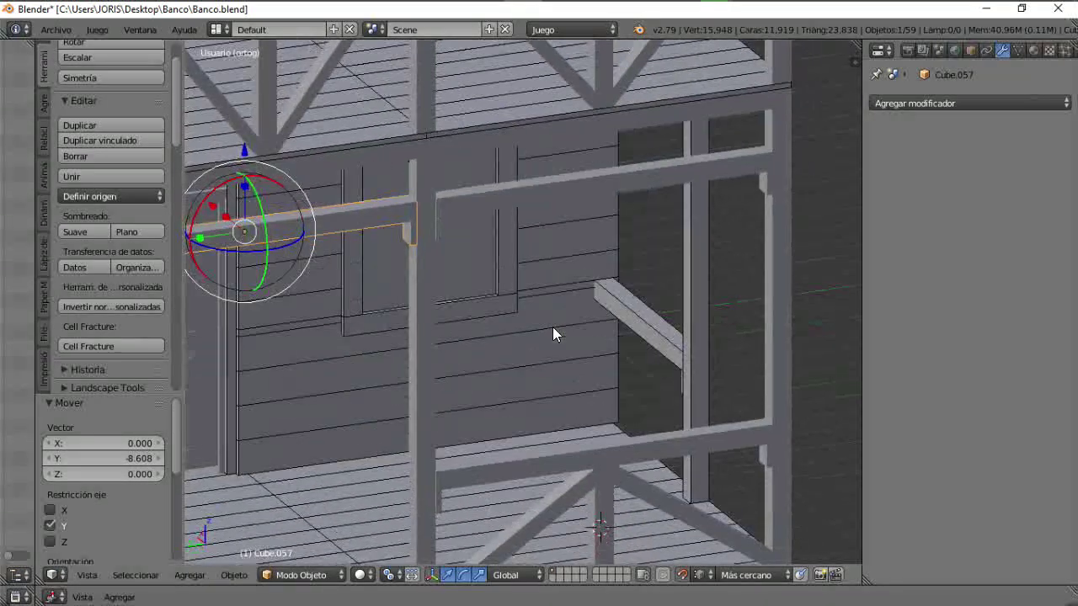
{"action": "middle_click_drag", "start_coordinate": [485, 209], "coordinate": [642, 220]}
Step: In Edit Mode, move the middle upper rail's end face -1.000 and then 0.022 units along Y to meet the post
{"action": "right_click", "coordinate": [439, 232]}
{"action": "scroll", "coordinate": [439, 238], "scroll_direction": "up", "scroll_amount": 2}
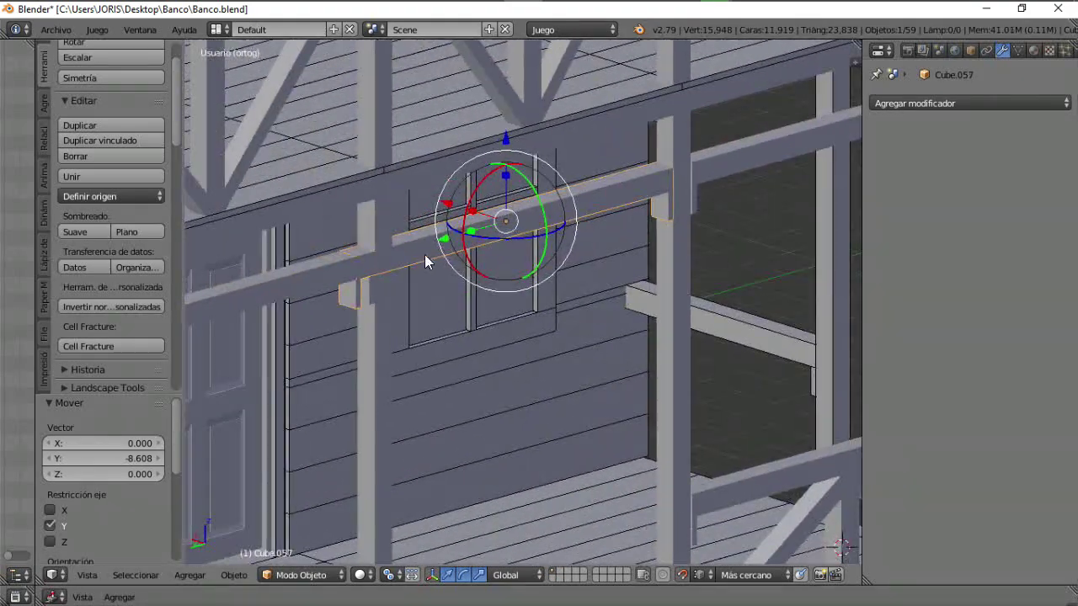
{"action": "key", "text": "Tab"}
{"action": "scroll", "coordinate": [364, 266], "scroll_direction": "up", "scroll_amount": 2}
{"action": "right_click", "coordinate": [343, 269]}
{"action": "key", "text": "KP_3"}
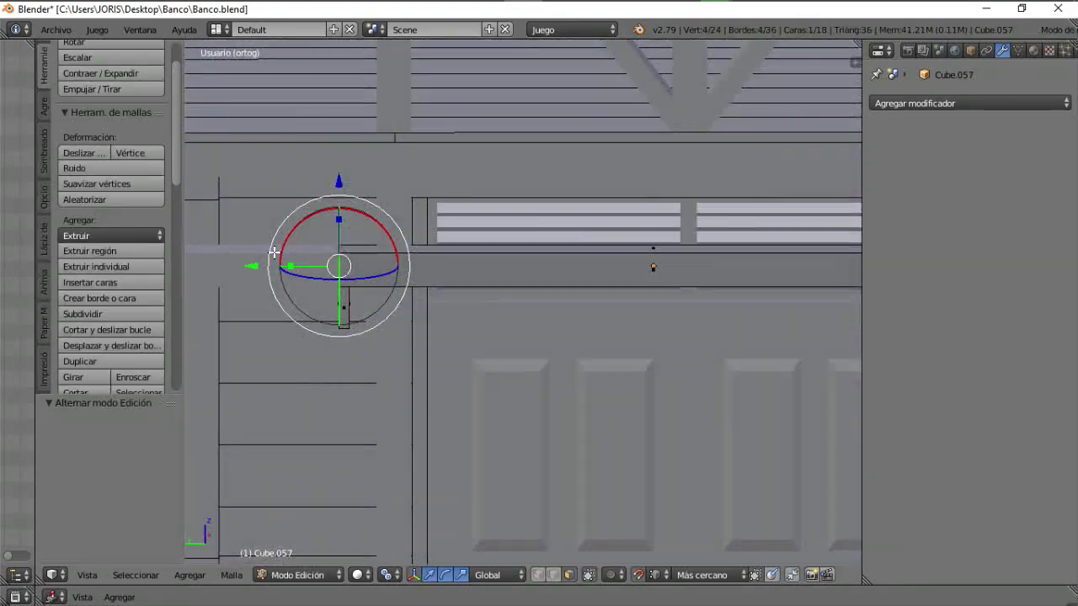
{"action": "key", "text": "Return"}
{"action": "middle_click_drag", "start_coordinate": [431, 234], "coordinate": [346, 351]}
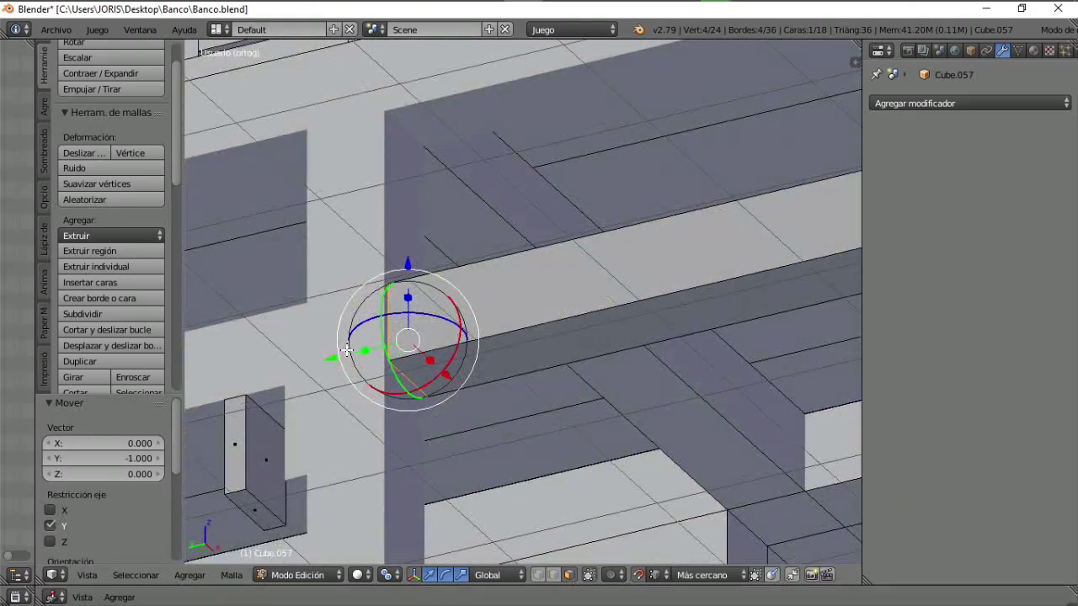
{"action": "middle_click_drag", "start_coordinate": [382, 305], "coordinate": [354, 316]}
Step: Delete the detached hanging block beside the trimmed end of the middle upper rail by removing its vertices
{"action": "right_click", "coordinate": [259, 419]}
{"action": "scroll", "coordinate": [311, 368], "scroll_direction": "down", "scroll_amount": 5}
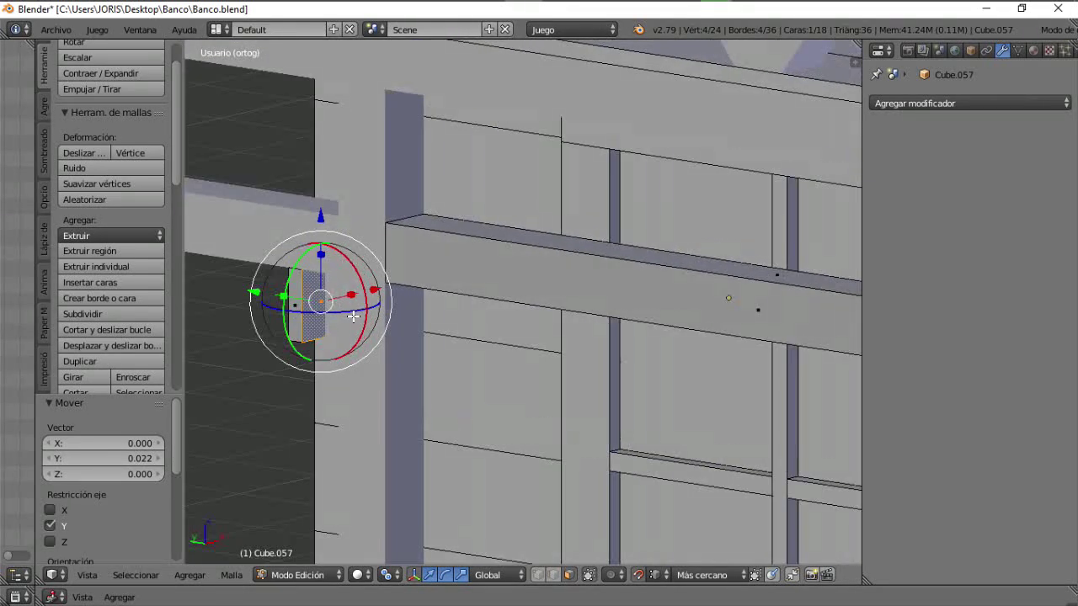
{"action": "key", "text": "x"}
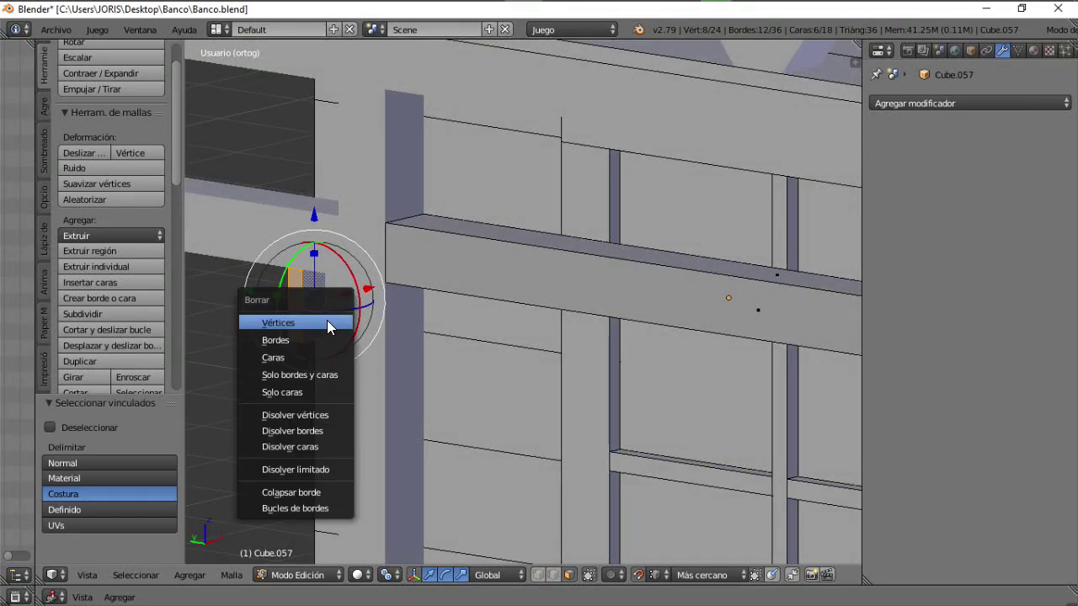
{"action": "left_click", "coordinate": [327, 320]}
{"action": "scroll", "coordinate": [472, 296], "scroll_direction": "down", "scroll_amount": 6}
{"action": "scroll", "coordinate": [616, 331], "scroll_direction": "up", "scroll_amount": 3}
{"action": "middle_click_drag", "start_coordinate": [711, 354], "coordinate": [537, 306], "text": "shift"}
{"action": "scroll", "coordinate": [671, 297], "scroll_direction": "up", "scroll_amount": 2}
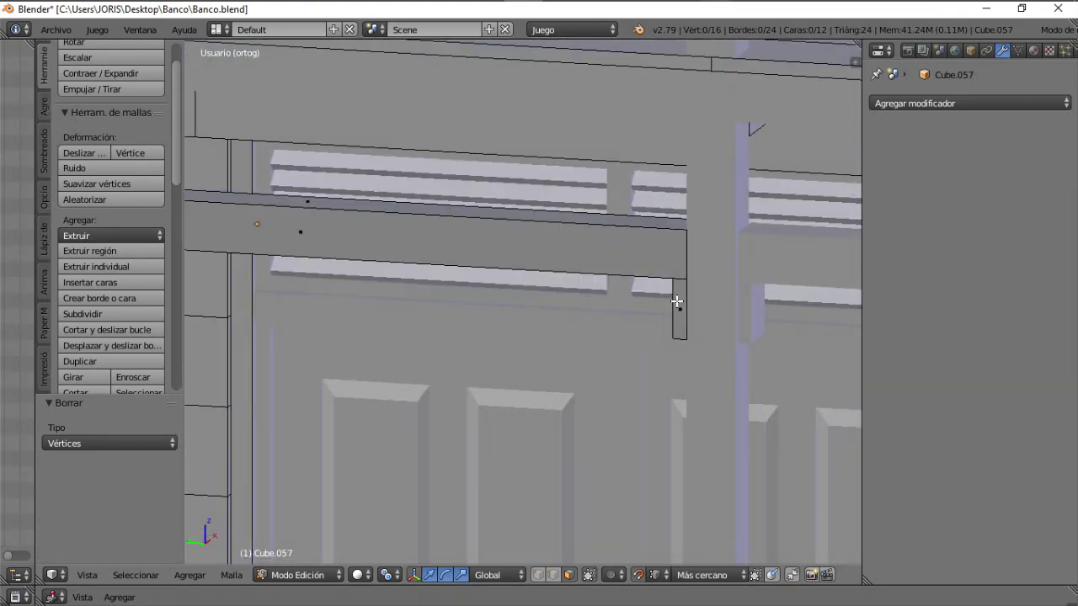
Step: Delete the linked vertices of the remaining hanging block at the middle rail's opposite end
{"action": "key", "text": "l"}
{"action": "middle_click_drag", "start_coordinate": [678, 301], "coordinate": [669, 334]}
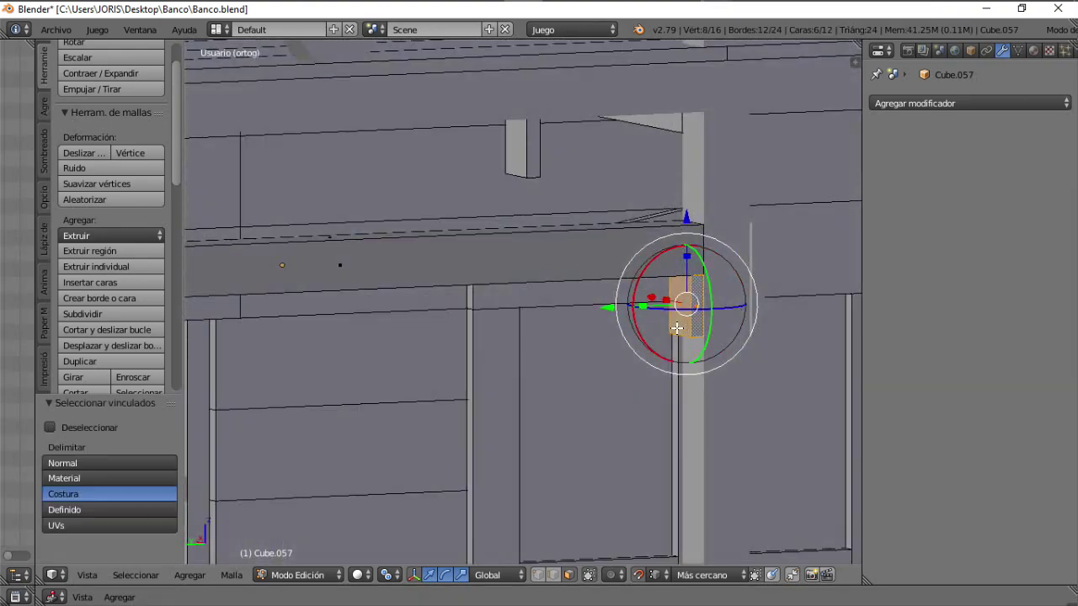
{"action": "key", "text": "x"}
{"action": "left_click", "coordinate": [669, 334]}
{"action": "scroll", "coordinate": [657, 309], "scroll_direction": "down", "scroll_amount": 5}
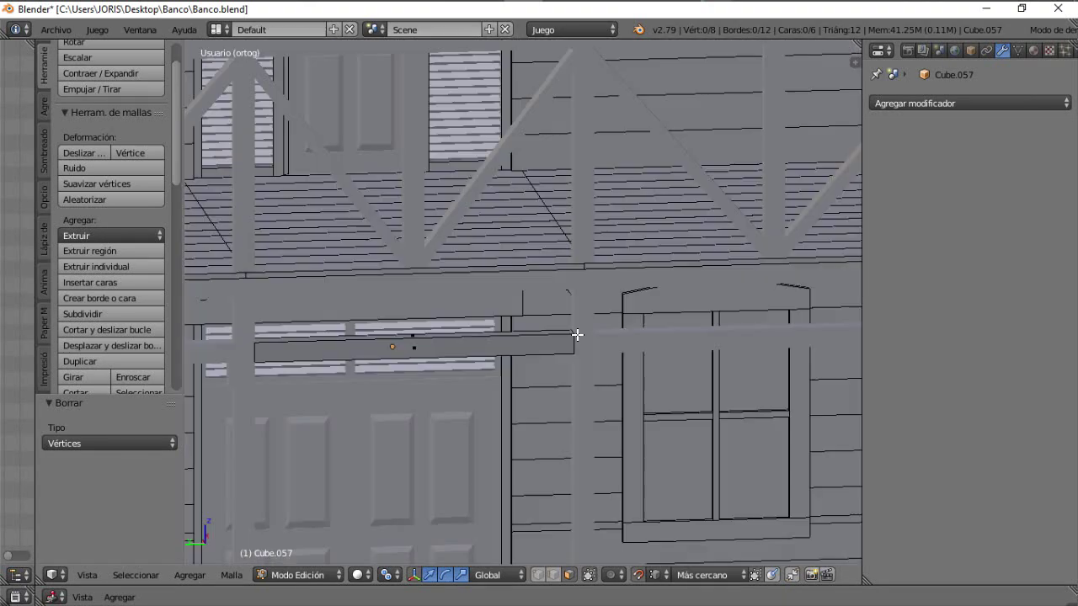
Step: Shorten the middle rail by moving its far end face 2.884 units along Y towards the bay's middle
{"action": "middle_click_drag", "start_coordinate": [577, 334], "coordinate": [629, 392]}
{"action": "key", "text": "z"}
{"action": "right_click", "coordinate": [723, 373]}
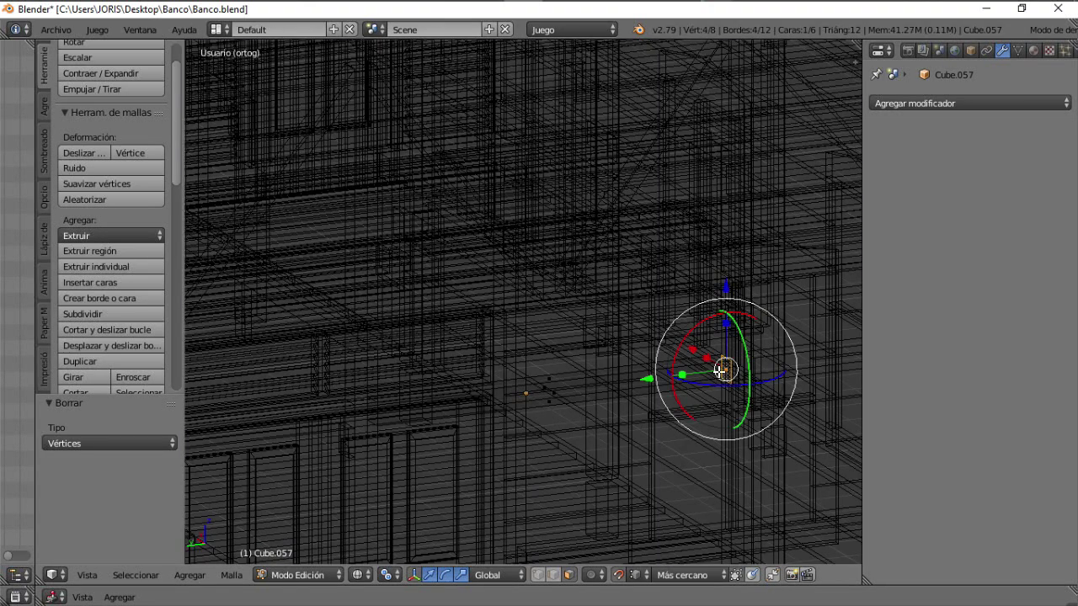
{"action": "key", "text": "z"}
{"action": "mouse_move", "coordinate": [721, 373]}
{"action": "middle_mouse_down"}
{"action": "mouse_move", "coordinate": [611, 385]}
{"action": "mouse_move", "coordinate": [621, 371]}
{"action": "middle_mouse_up"}
{"action": "scroll", "coordinate": [570, 356], "scroll_direction": "up", "scroll_amount": 2}
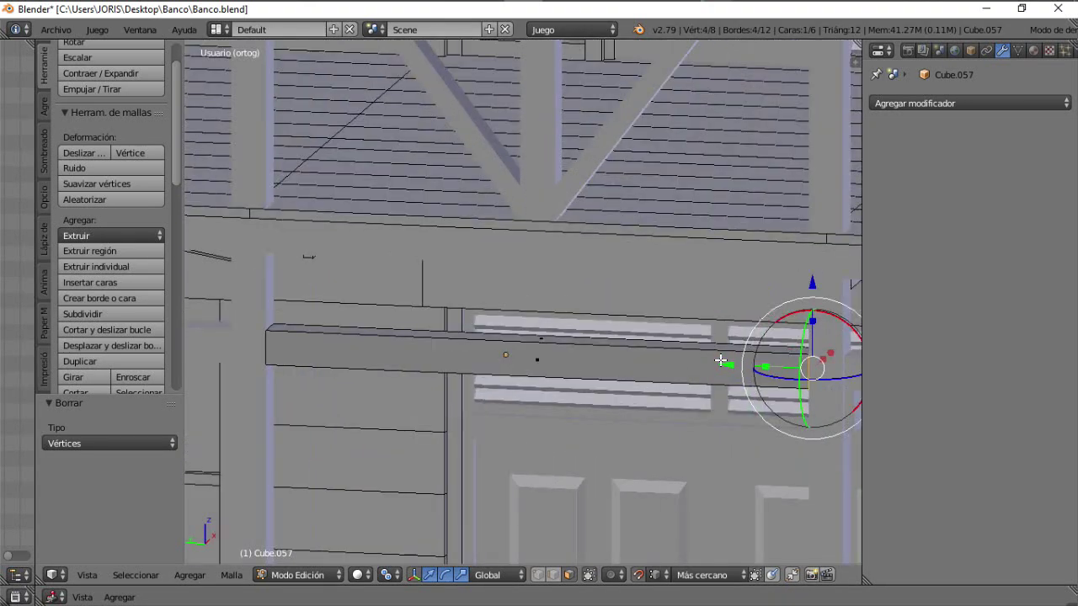
{"action": "left_click_drag", "start_coordinate": [729, 363], "coordinate": [589, 360]}
{"action": "scroll", "coordinate": [589, 360], "scroll_direction": "up", "scroll_amount": 2}
{"action": "middle_click_drag", "start_coordinate": [590, 361], "coordinate": [731, 343], "text": "shift"}
{"action": "scroll", "coordinate": [630, 301], "scroll_direction": "down", "scroll_amount": 3}
{"action": "scroll", "coordinate": [677, 327], "scroll_direction": "up", "scroll_amount": 2}
{"action": "key", "text": "r"}
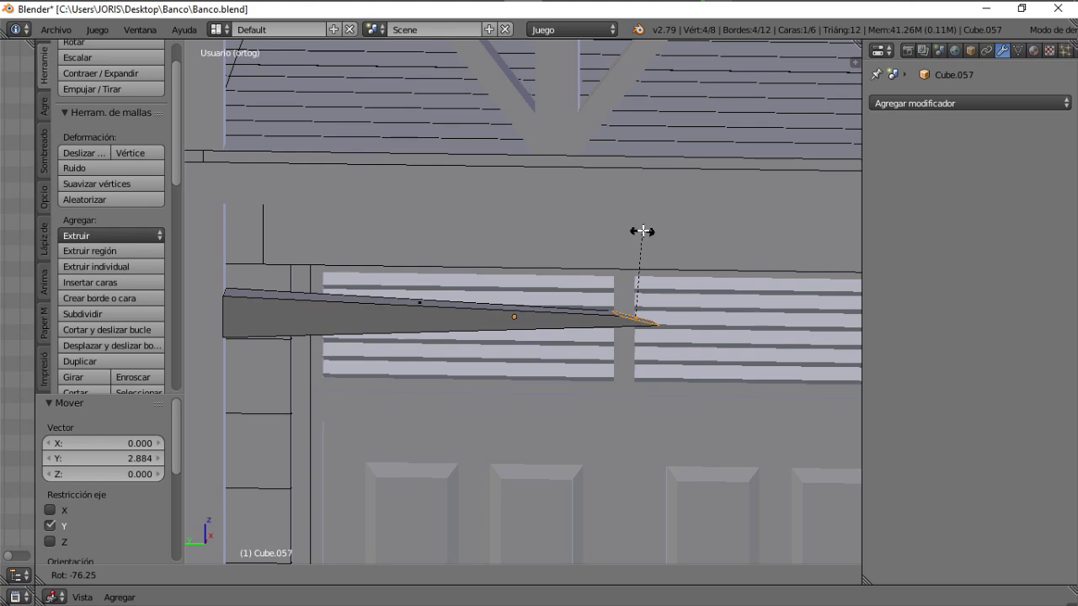
{"action": "key", "text": "Return"}
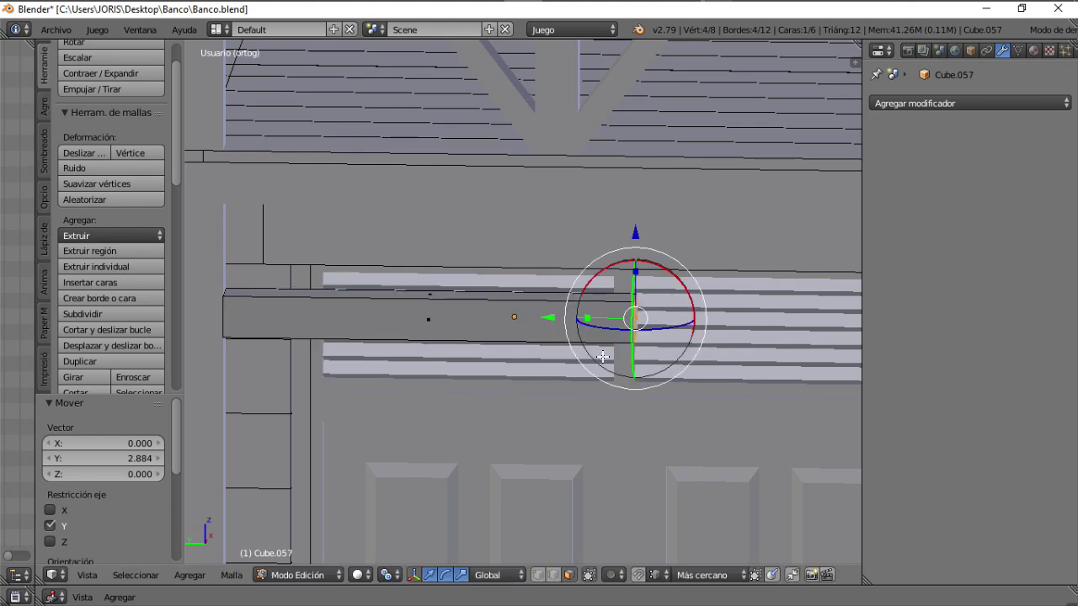
Step: Lower the rail's end face at the post by 1.543 units along Z to slope it into a diagonal brace
{"action": "middle_click_drag", "start_coordinate": [603, 357], "coordinate": [517, 349]}
{"action": "scroll", "coordinate": [709, 357], "scroll_direction": "down", "scroll_amount": 4}
{"action": "scroll", "coordinate": [505, 349], "scroll_direction": "up", "scroll_amount": 2}
{"action": "key", "text": "z"}
{"action": "scroll", "coordinate": [404, 347], "scroll_direction": "up", "scroll_amount": 2}
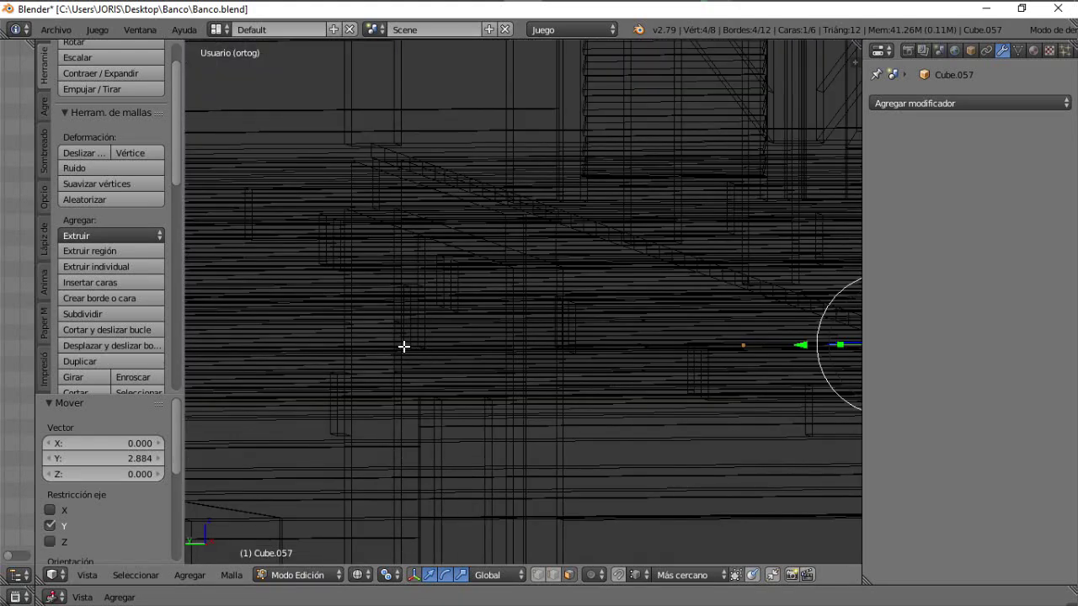
{"action": "right_click", "coordinate": [404, 346]}
{"action": "key", "text": "z"}
{"action": "left_click_drag", "start_coordinate": [401, 259], "coordinate": [401, 404]}
Step: Raise the brace's free end face 0.949 units along Z towards the upper floor beam
{"action": "scroll", "coordinate": [500, 391], "scroll_direction": "down", "scroll_amount": 2}
{"action": "scroll", "coordinate": [657, 343], "scroll_direction": "up", "scroll_amount": 2}
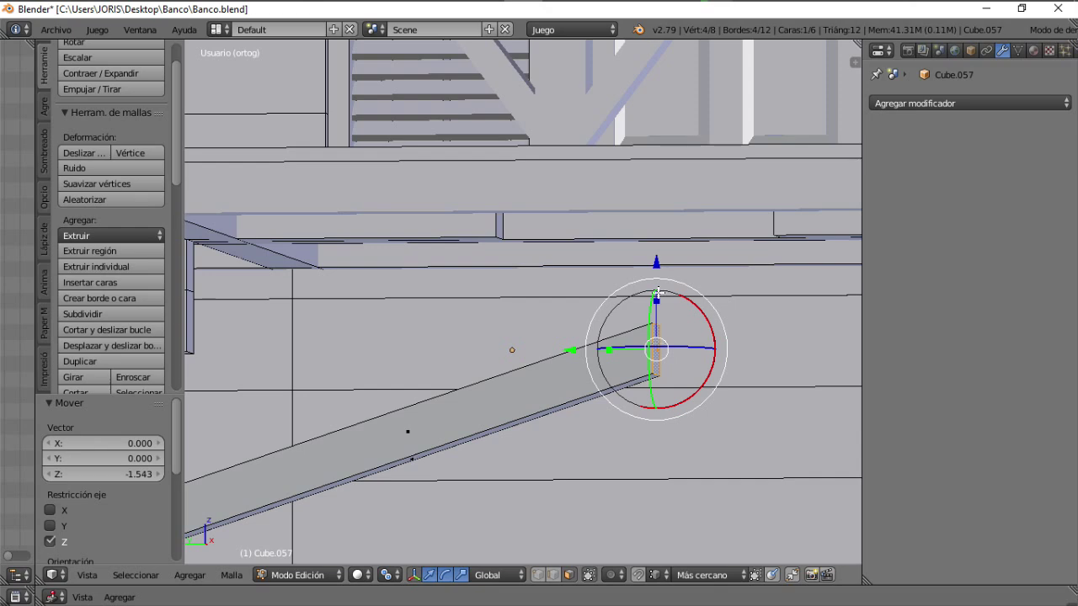
{"action": "left_click_drag", "start_coordinate": [657, 291], "coordinate": [655, 195]}
Step: Rotate the brace's free end face -90° about X so it lies flat beneath the upper beam
{"action": "key", "text": "r"}
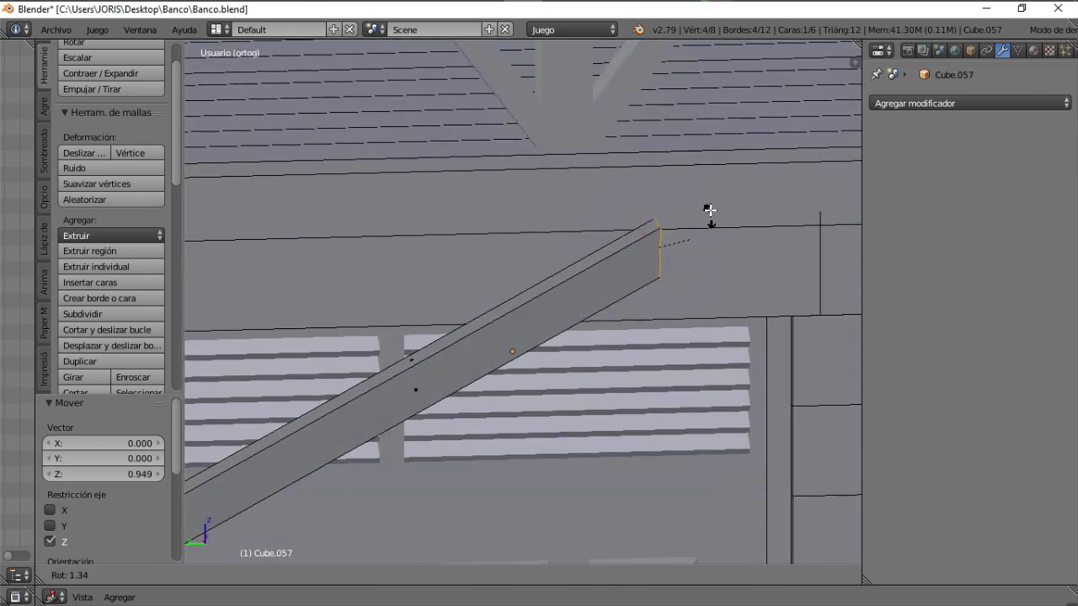
{"action": "right_click", "coordinate": [654, 195]}
{"action": "middle_click_drag", "start_coordinate": [653, 195], "coordinate": [668, 263]}
{"action": "left_click_drag", "start_coordinate": [612, 242], "coordinate": [578, 296]}
{"action": "middle_click_drag", "start_coordinate": [578, 295], "coordinate": [600, 280]}
Step: Raise the brace's flattened end face 0.351 units along Z to meet the underside of the floor beam
{"action": "left_click_drag", "start_coordinate": [625, 228], "coordinate": [297, 310]}
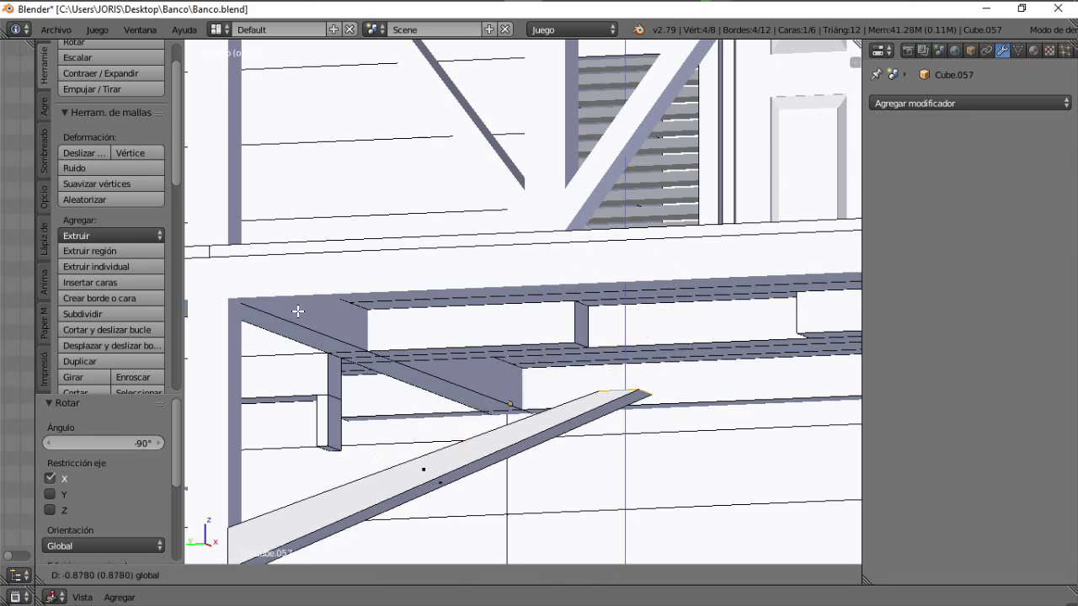
{"action": "right_click", "coordinate": [226, 296]}
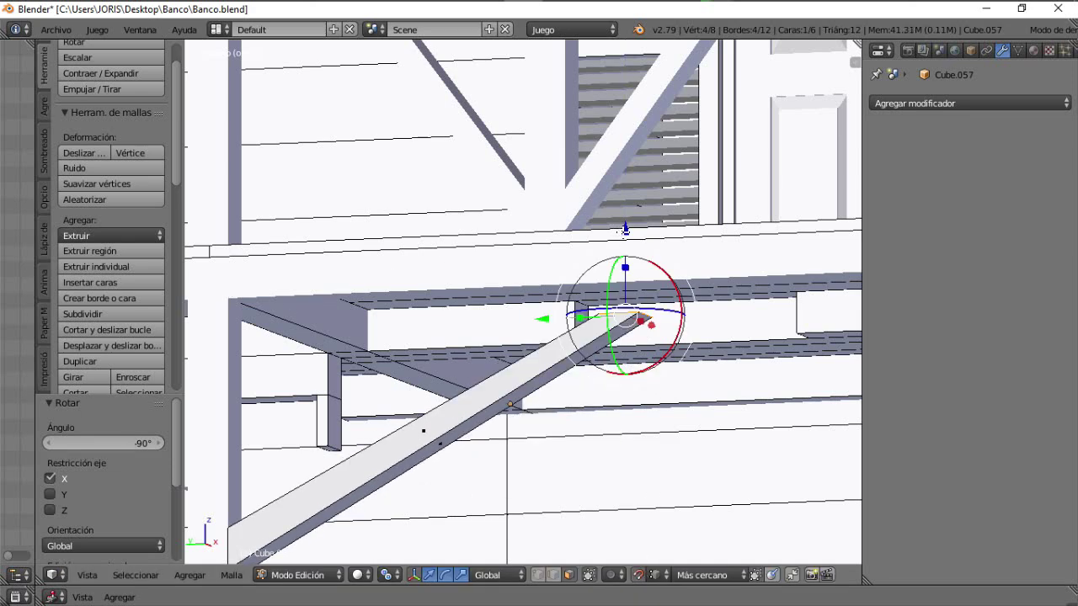
{"action": "left_click_drag", "start_coordinate": [624, 227], "coordinate": [226, 297]}
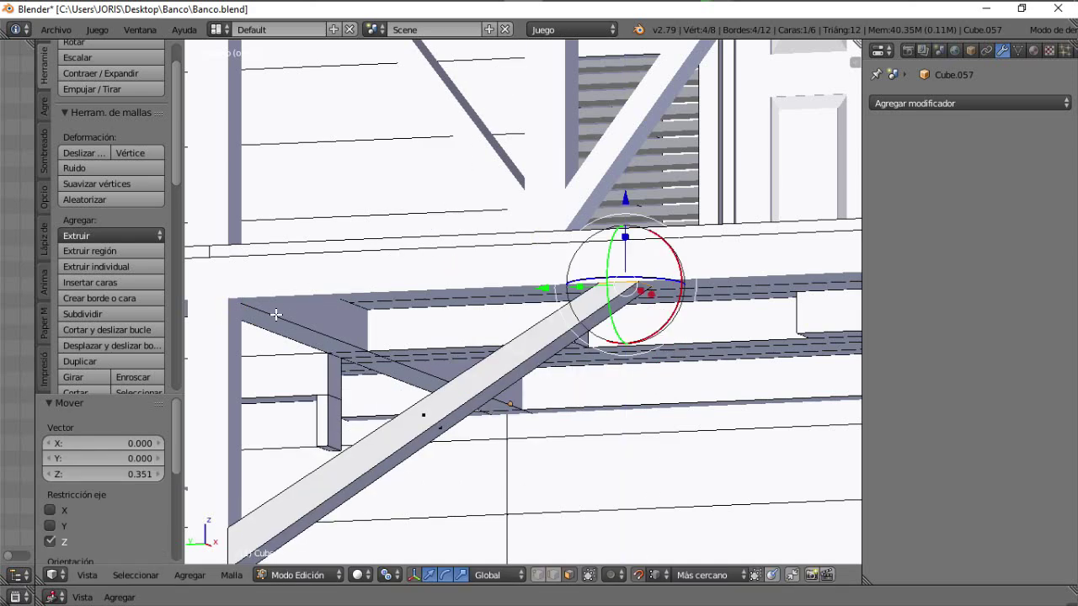
Step: Move the brace's upper end face 2.331 units along Y towards its post to steepen the diagonal
{"action": "middle_click_drag", "start_coordinate": [275, 312], "coordinate": [485, 331]}
{"action": "left_click_drag", "start_coordinate": [506, 274], "coordinate": [492, 269]}
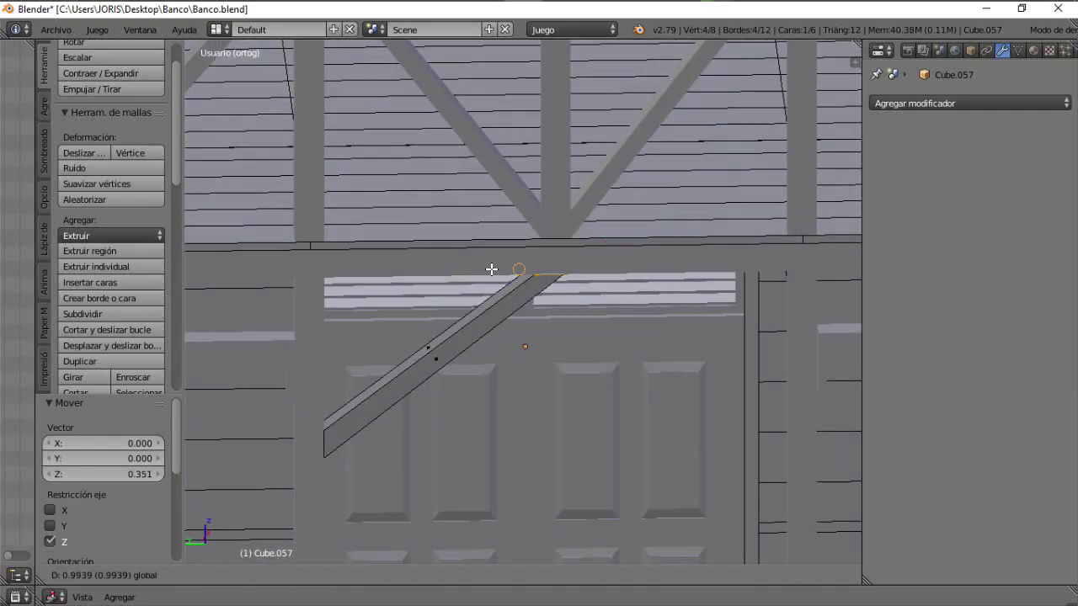
{"action": "left_click_drag", "start_coordinate": [376, 285], "coordinate": [378, 284]}
Step: In a wireframe right view, shift the brace's upper end face -0.145 units along Y, then restore solid shading and Object Mode
{"action": "middle_click_drag", "start_coordinate": [424, 300], "coordinate": [506, 321]}
{"action": "key", "text": "KP_3"}
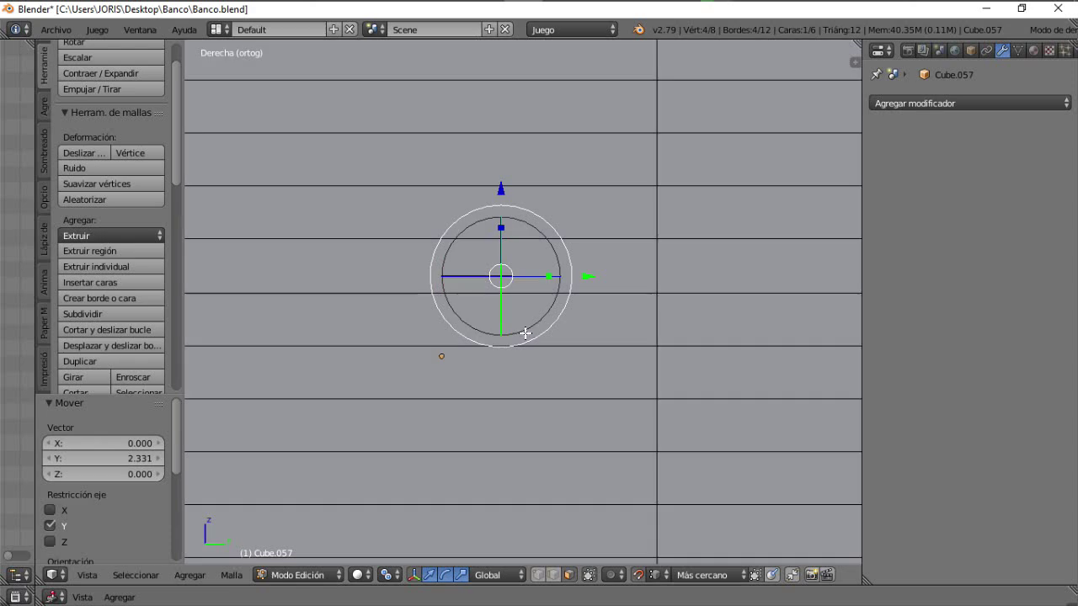
{"action": "key", "text": "z"}
{"action": "scroll", "coordinate": [604, 298], "scroll_direction": "up", "scroll_amount": 3}
{"action": "middle_click_drag", "start_coordinate": [593, 307], "coordinate": [537, 207], "text": "shift"}
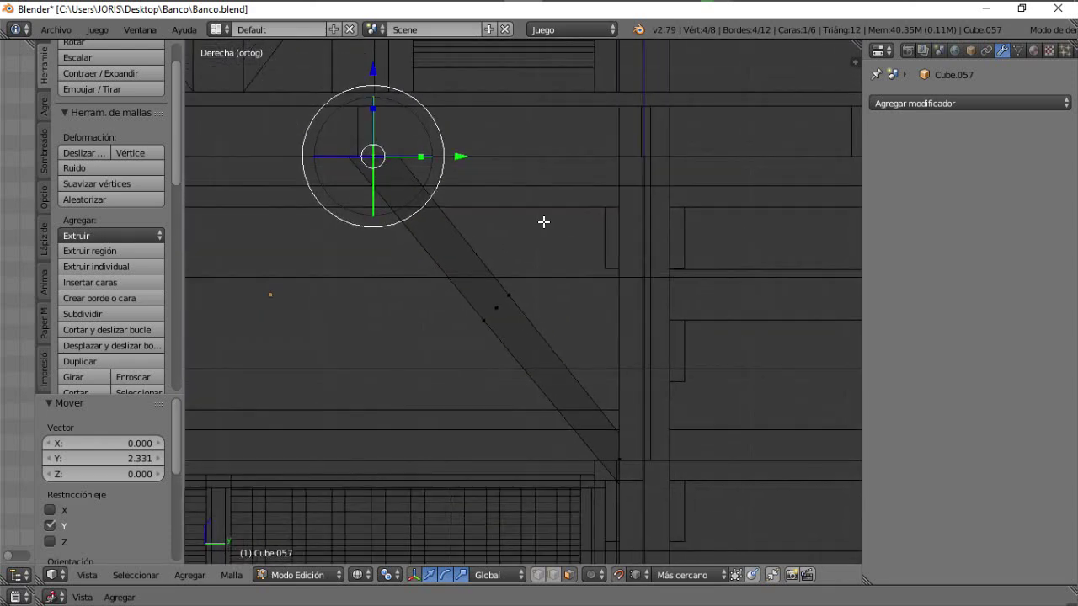
{"action": "scroll", "coordinate": [409, 161], "scroll_direction": "up", "scroll_amount": 3}
{"action": "scroll", "coordinate": [422, 196], "scroll_direction": "down", "scroll_amount": 1}
{"action": "left_click_drag", "start_coordinate": [454, 158], "coordinate": [443, 156]}
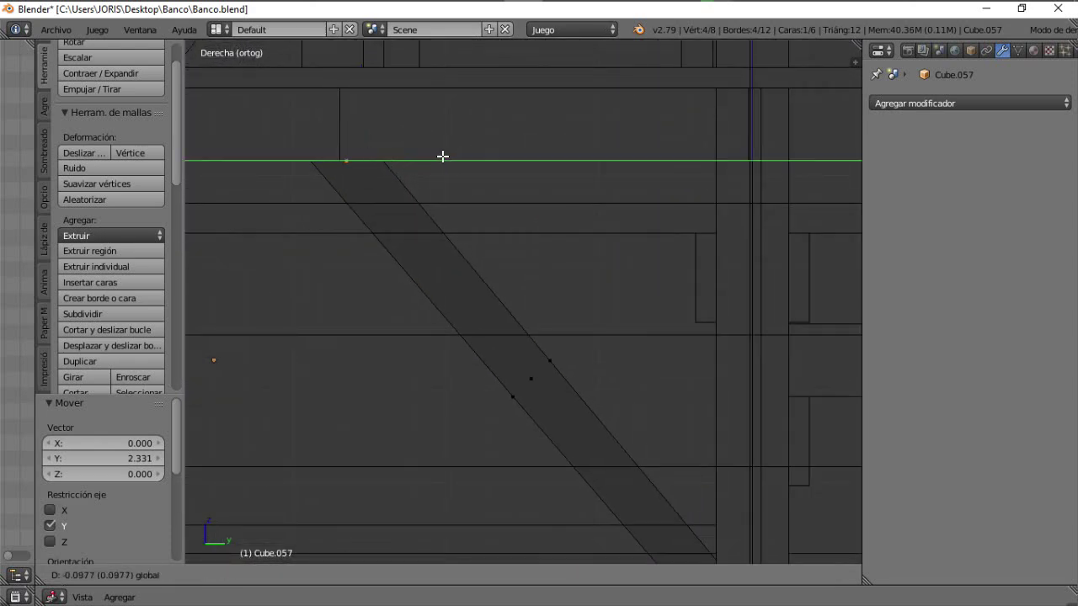
{"action": "left_click_drag", "start_coordinate": [396, 195], "coordinate": [397, 197]}
{"action": "middle_click_drag", "start_coordinate": [618, 357], "coordinate": [551, 211], "text": "shift"}
{"action": "scroll", "coordinate": [567, 256], "scroll_direction": "down", "scroll_amount": 3}
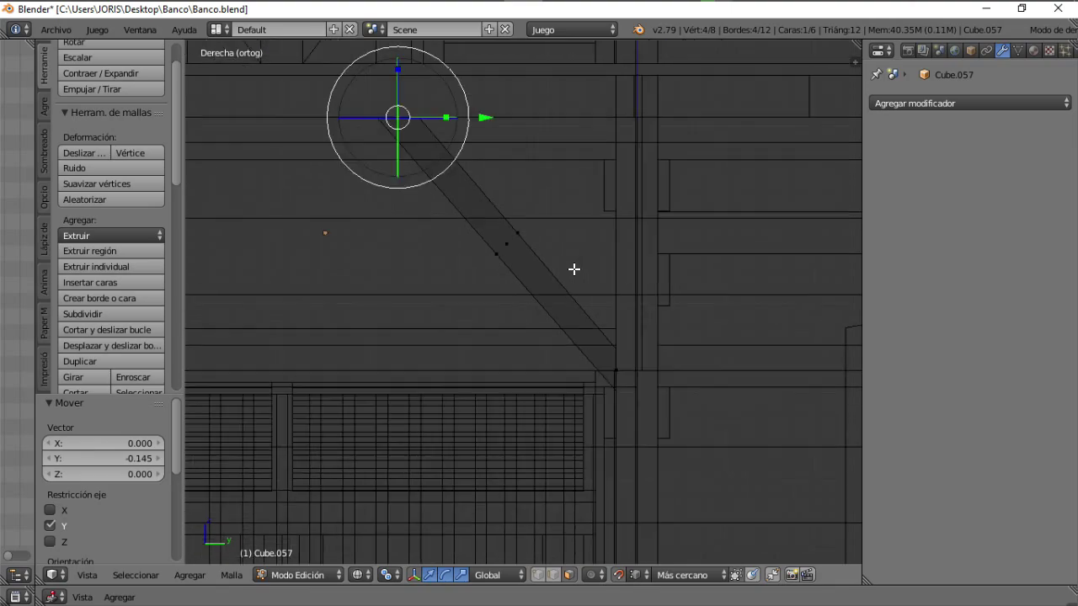
{"action": "scroll", "coordinate": [569, 234], "scroll_direction": "down", "scroll_amount": 2}
{"action": "scroll", "coordinate": [455, 171], "scroll_direction": "up", "scroll_amount": 3}
{"action": "middle_click_drag", "start_coordinate": [429, 175], "coordinate": [800, 221]}
{"action": "key", "text": "z"}
{"action": "mouse_move", "coordinate": [504, 240]}
{"action": "middle_mouse_down"}
{"action": "mouse_move", "coordinate": [546, 221]}
{"action": "mouse_move", "coordinate": [490, 255]}
{"action": "mouse_move", "coordinate": [465, 290]}
{"action": "mouse_move", "coordinate": [527, 288]}
{"action": "mouse_move", "coordinate": [498, 268]}
{"action": "mouse_move", "coordinate": [598, 297]}
{"action": "mouse_move", "coordinate": [493, 264]}
{"action": "mouse_move", "coordinate": [524, 329]}
{"action": "mouse_move", "coordinate": [541, 337]}
{"action": "mouse_move", "coordinate": [623, 262]}
{"action": "middle_mouse_up"}
{"action": "scroll", "coordinate": [490, 255], "scroll_direction": "down", "scroll_amount": 1}
{"action": "key", "text": "Tab"}
Step: Place the 3D cursor at the geometric centre of the front beam above the door bay
{"action": "right_click", "coordinate": [622, 257]}
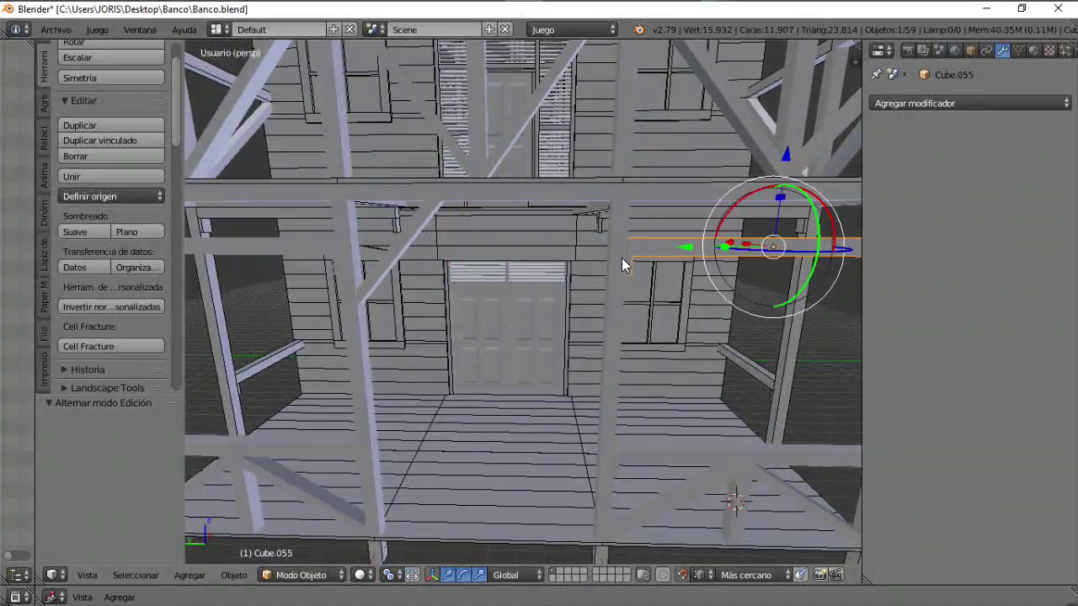
{"action": "right_click", "coordinate": [524, 188]}
{"action": "middle_click_drag", "start_coordinate": [515, 237], "coordinate": [562, 280]}
{"action": "key", "text": "Tab"}
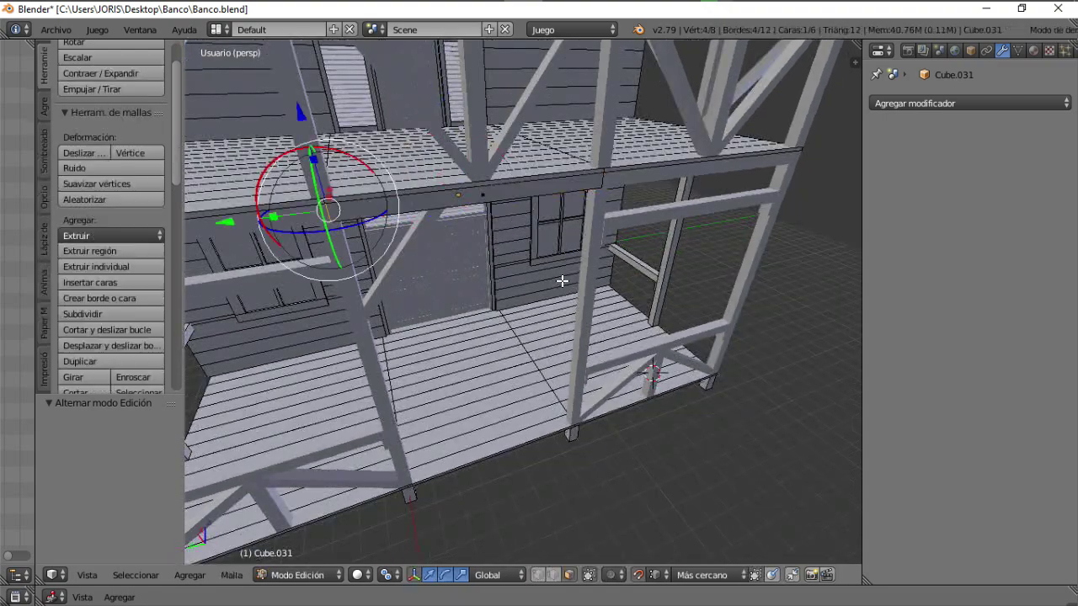
{"action": "key", "text": "a"}
{"action": "key", "text": "shift+s"}
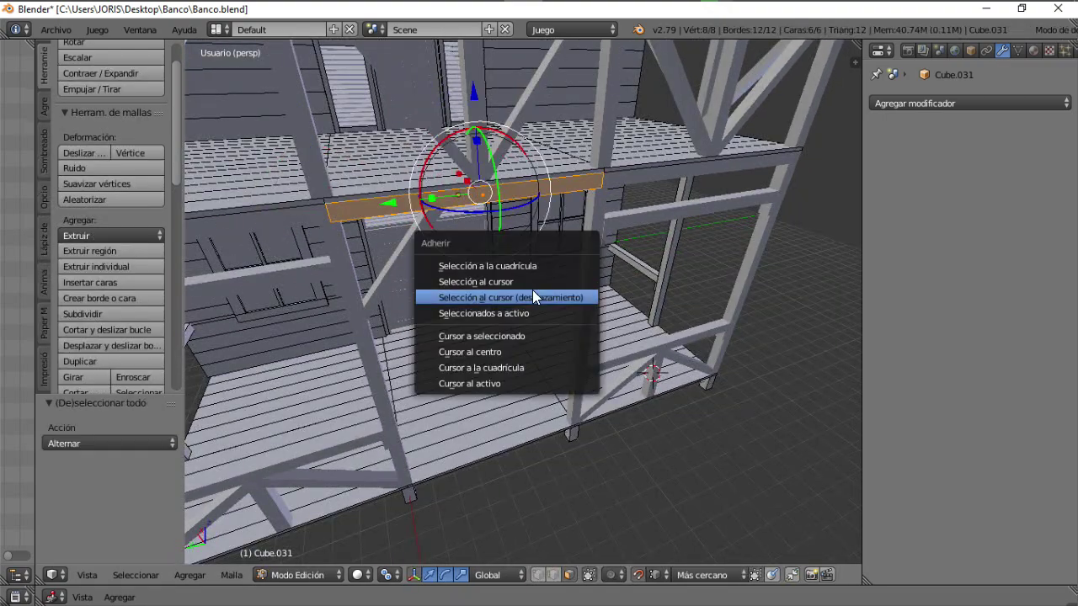
{"action": "left_click", "coordinate": [522, 336]}
{"action": "middle_click_drag", "start_coordinate": [522, 336], "coordinate": [486, 293]}
{"action": "key", "text": "Tab"}
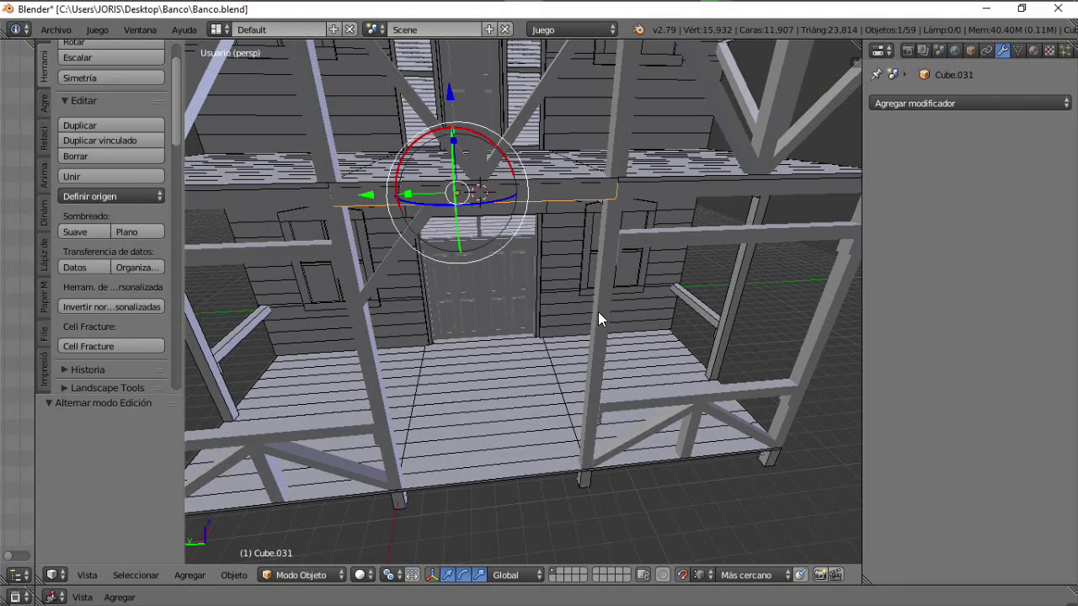
Step: Snap the 3D cursor midway between the two front posts flanking the door bay
{"action": "right_click", "coordinate": [606, 298]}
{"action": "right_click", "coordinate": [362, 333], "text": "shift"}
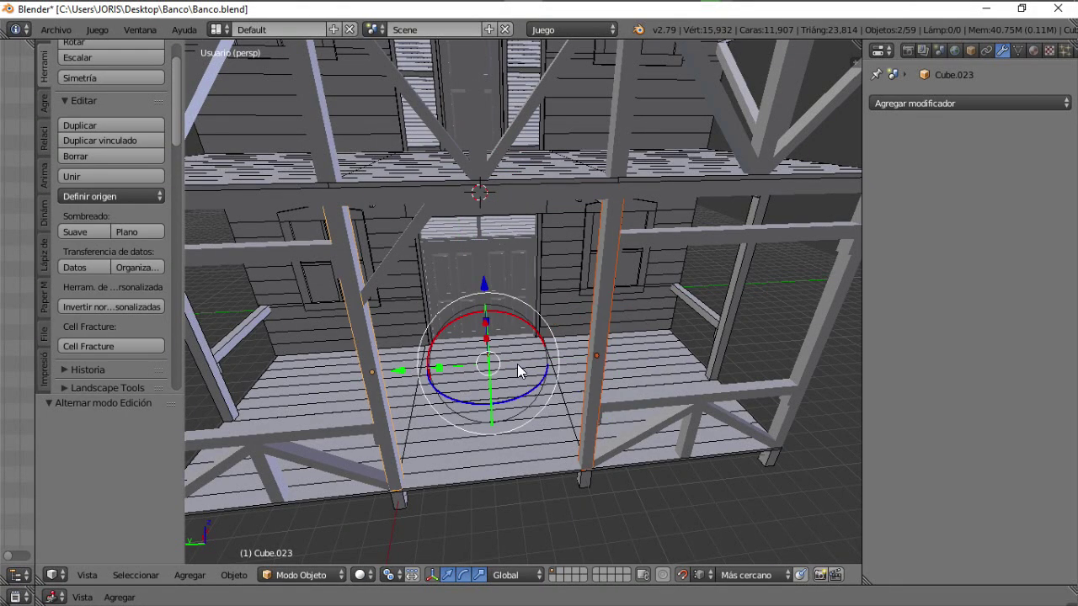
{"action": "key", "text": "shift+s"}
{"action": "left_click", "coordinate": [477, 362]}
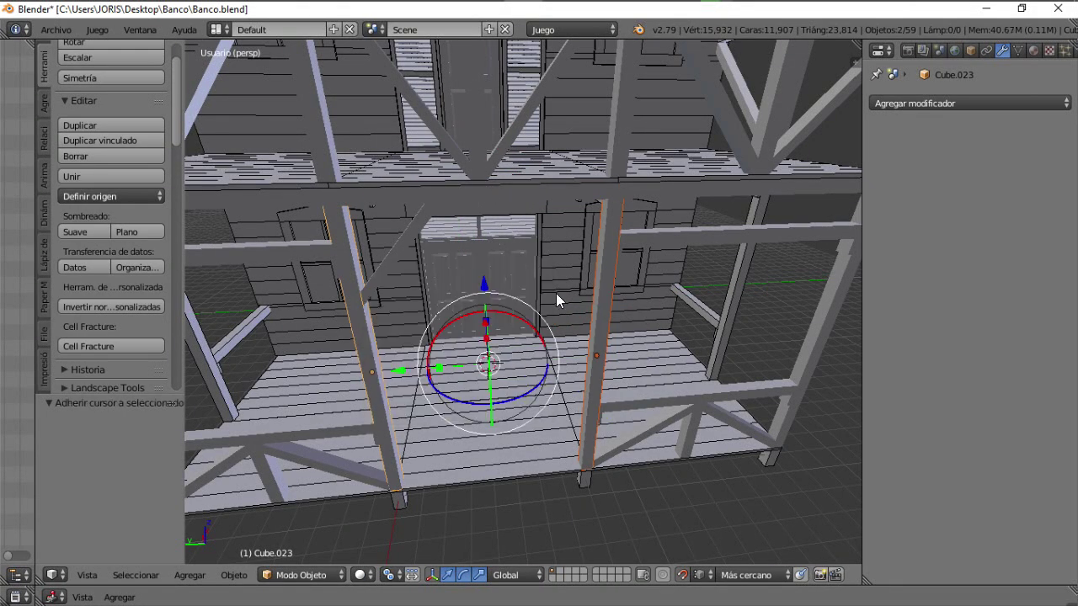
Step: Set the diagonal brace's origin to the 3D cursor
{"action": "right_click", "coordinate": [415, 229]}
{"action": "left_click", "coordinate": [91, 193]}
{"action": "left_click", "coordinate": [138, 254]}
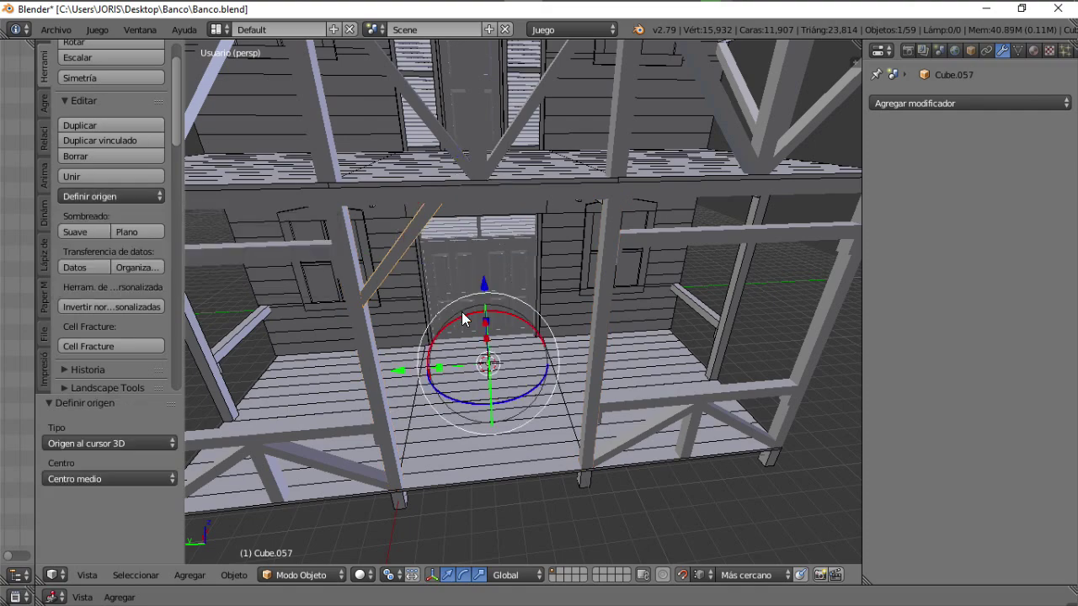
Step: Add a Mirror modifier on the X axis to the brace to create its counterpart at the opposite post
{"action": "middle_click_drag", "start_coordinate": [461, 311], "coordinate": [111, 181]}
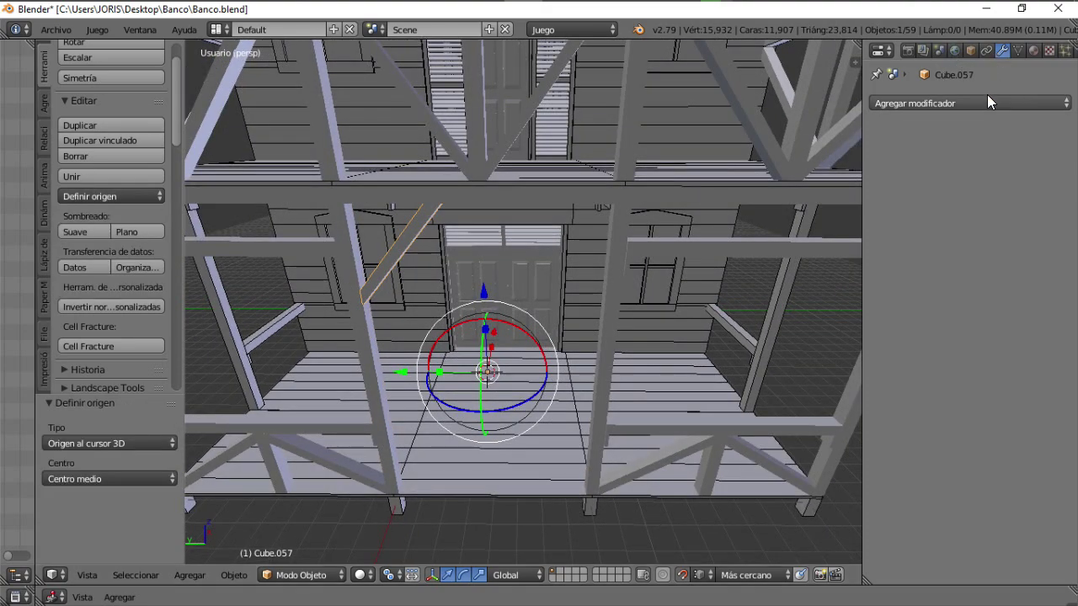
{"action": "left_click", "coordinate": [987, 101]}
{"action": "left_click", "coordinate": [709, 258]}
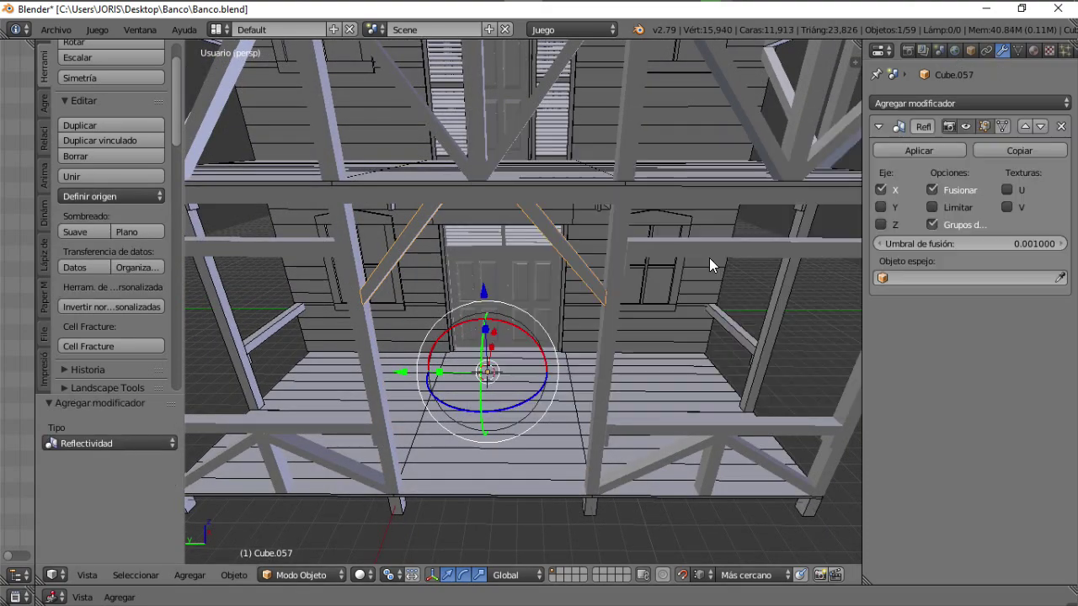
Step: Examine the mirrored braces and the porch's side bay from several angles
{"action": "middle_click_drag", "start_coordinate": [674, 249], "coordinate": [590, 324]}
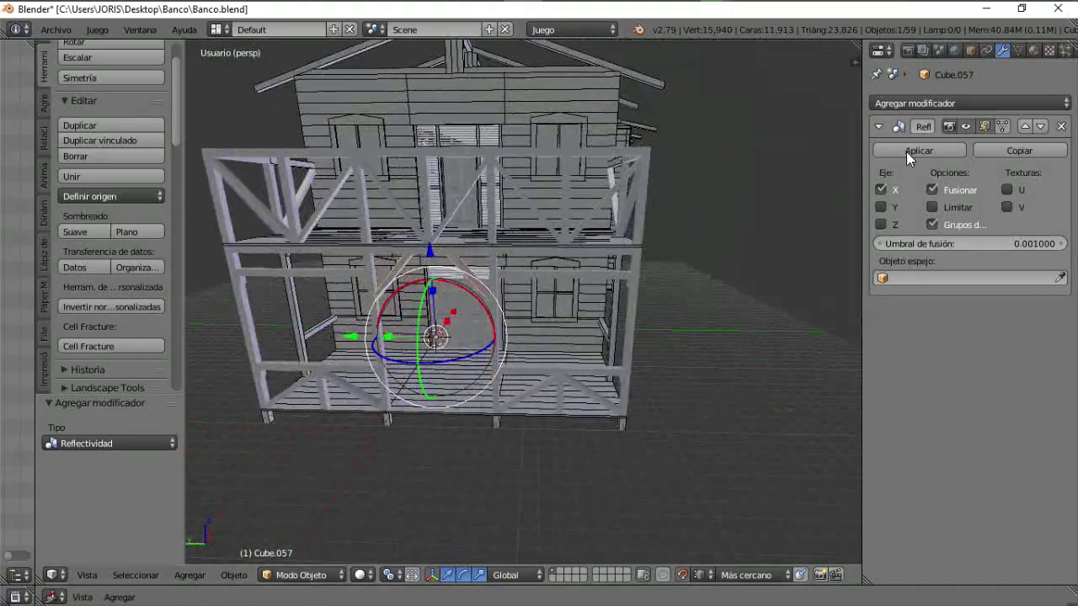
{"action": "scroll", "coordinate": [492, 290], "scroll_direction": "up", "scroll_amount": 5}
{"action": "right_click", "coordinate": [444, 262]}
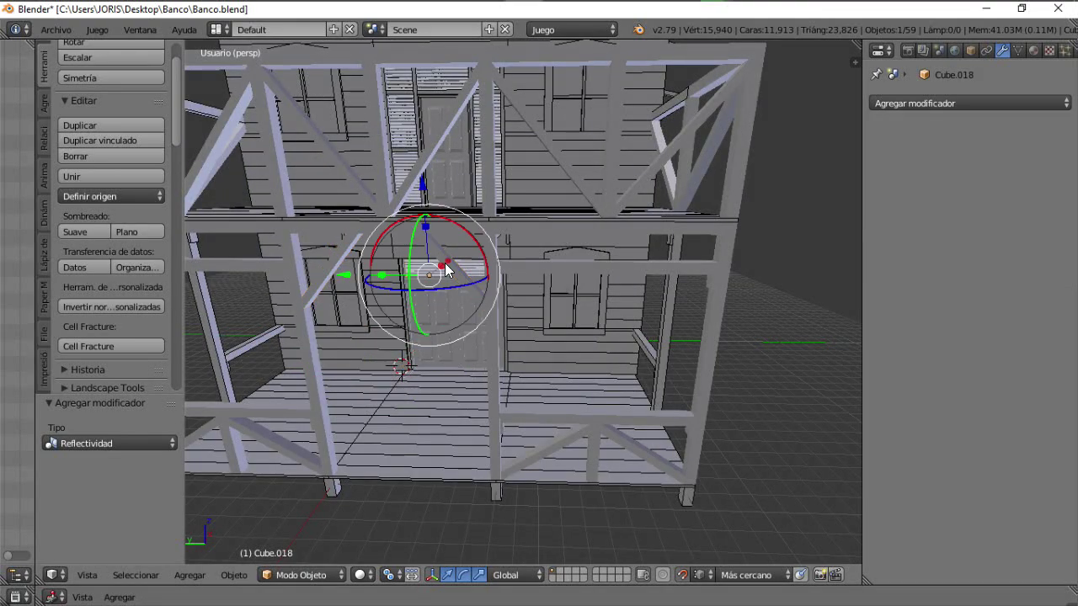
{"action": "right_click", "coordinate": [337, 263]}
{"action": "scroll", "coordinate": [482, 350], "scroll_direction": "up", "scroll_amount": 2}
{"action": "middle_click_drag", "start_coordinate": [482, 350], "coordinate": [412, 360]}
{"action": "scroll", "coordinate": [521, 382], "scroll_direction": "down", "scroll_amount": 4}
{"action": "scroll", "coordinate": [507, 399], "scroll_direction": "up", "scroll_amount": 5}
{"action": "middle_click_drag", "start_coordinate": [520, 382], "coordinate": [475, 282]}
{"action": "scroll", "coordinate": [507, 399], "scroll_direction": "down", "scroll_amount": 2}
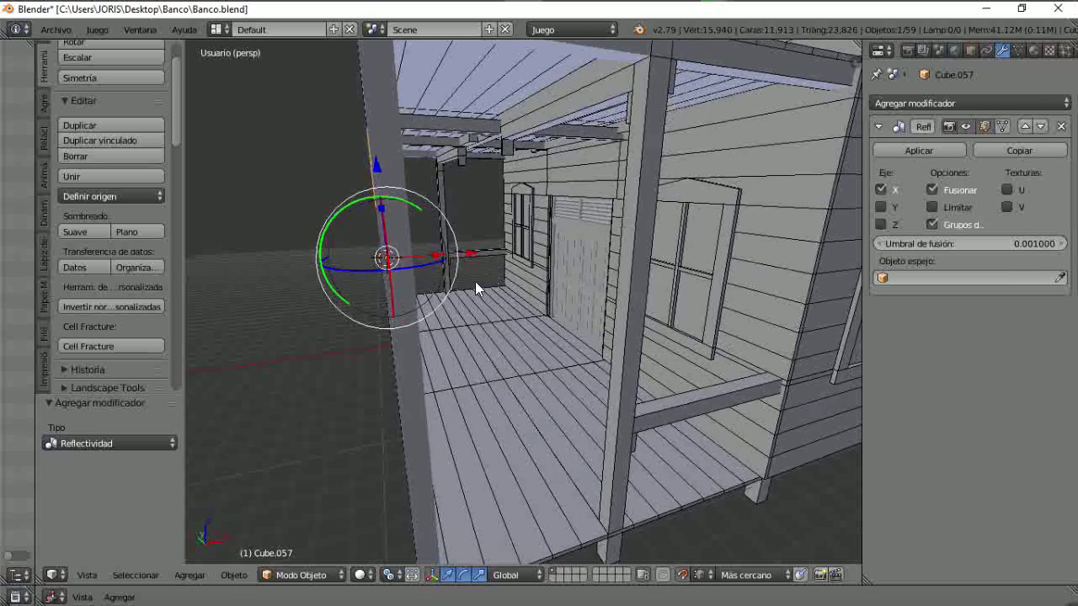
{"action": "right_click", "coordinate": [402, 269]}
{"action": "right_click", "coordinate": [626, 266], "text": "shift"}
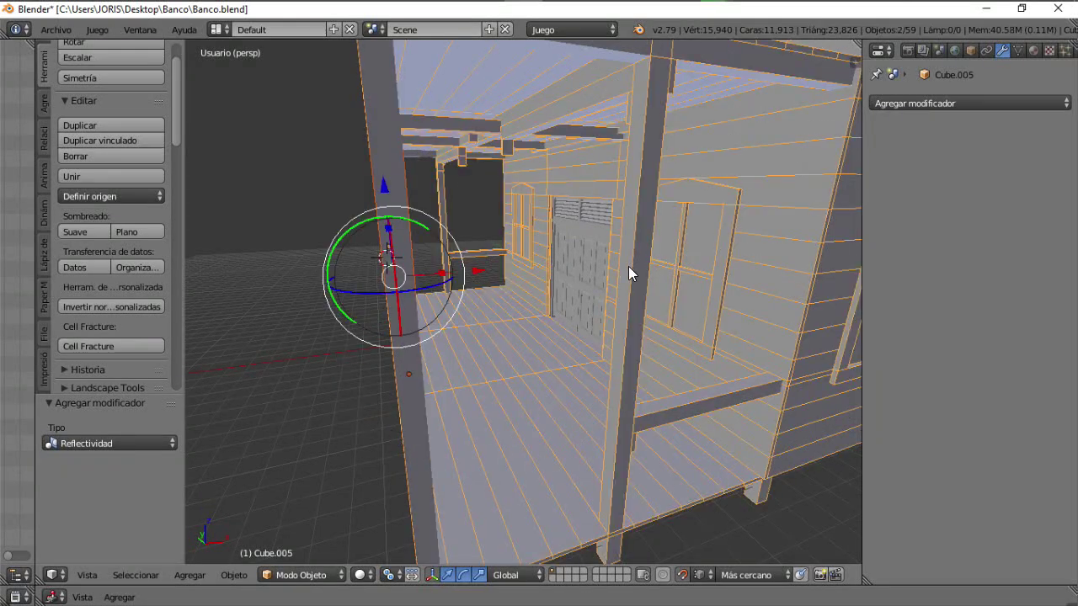
{"action": "scroll", "coordinate": [631, 273], "scroll_direction": "down", "scroll_amount": 4}
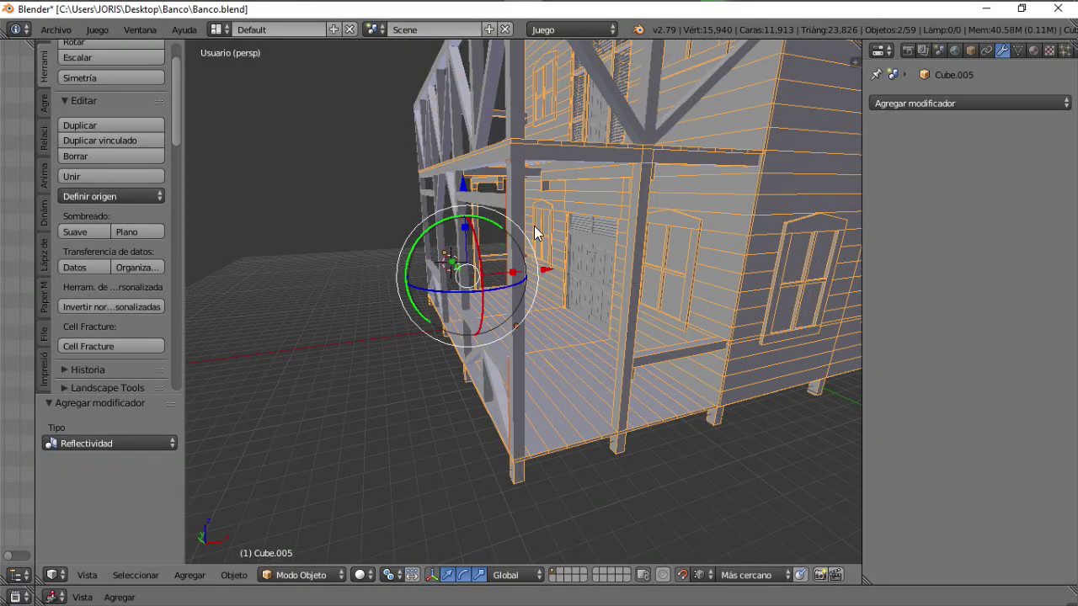
{"action": "right_click", "coordinate": [516, 266]}
{"action": "middle_click_drag", "start_coordinate": [337, 296], "coordinate": [480, 170]}
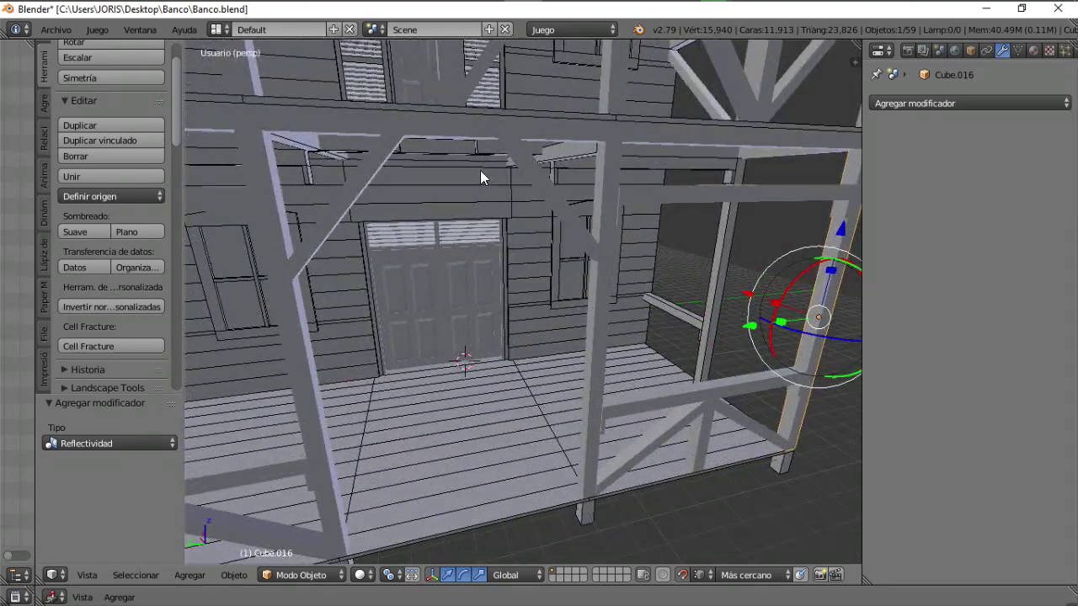
Step: Duplicate the mirrored brace pair and move the copy -25.026 units along Y, clear of the porch
{"action": "right_click", "coordinate": [371, 175]}
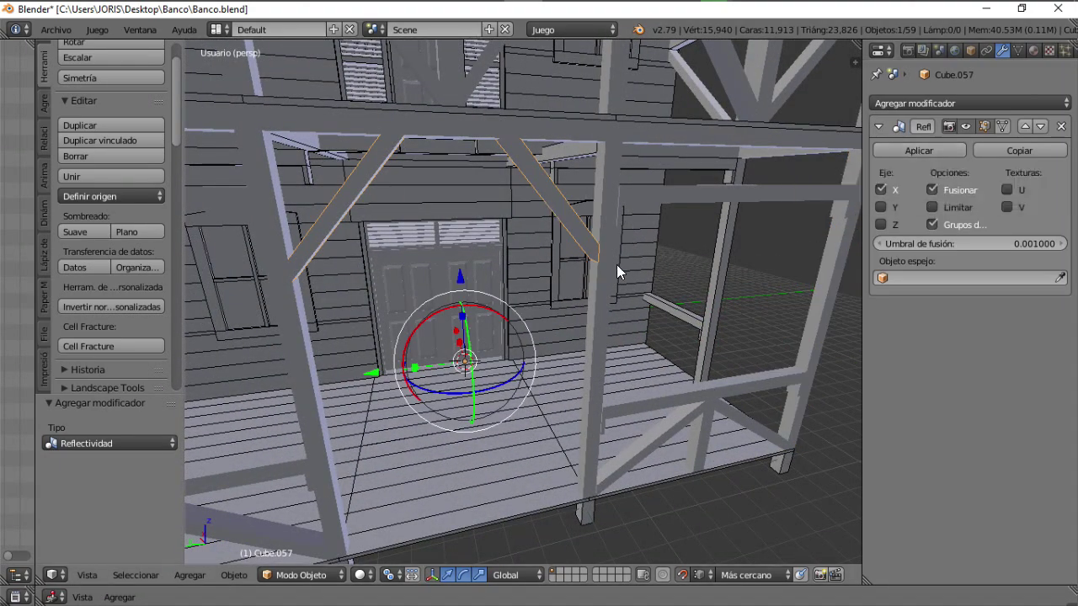
{"action": "middle_click_drag", "start_coordinate": [616, 264], "coordinate": [532, 276]}
{"action": "key", "text": "shift+d"}
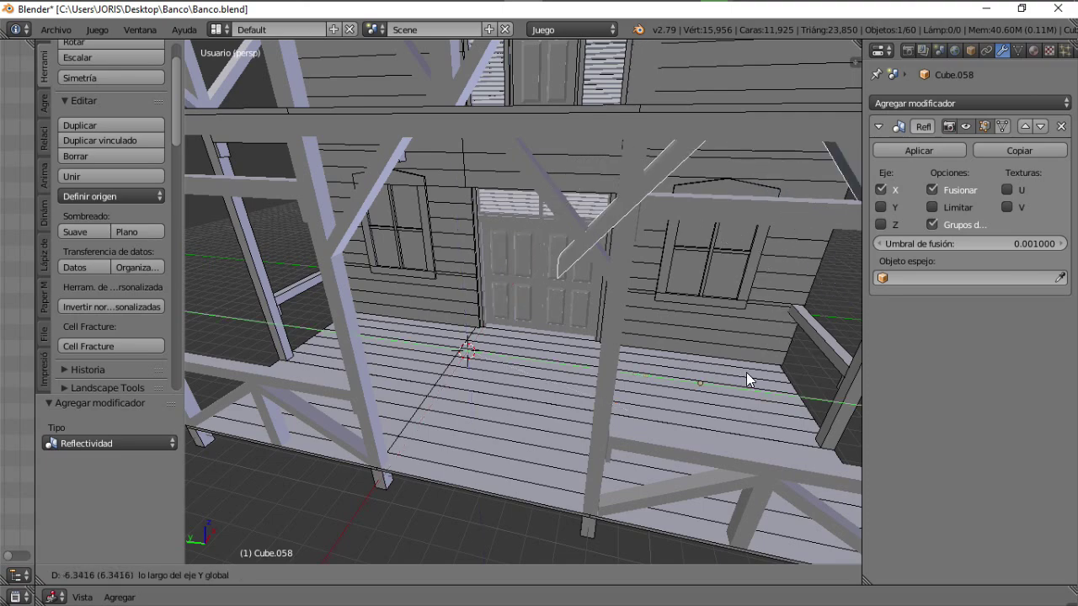
{"action": "right_click", "coordinate": [746, 373]}
{"action": "scroll", "coordinate": [717, 372], "scroll_direction": "down", "scroll_amount": 5}
{"action": "middle_click_drag", "start_coordinate": [577, 354], "coordinate": [448, 338]}
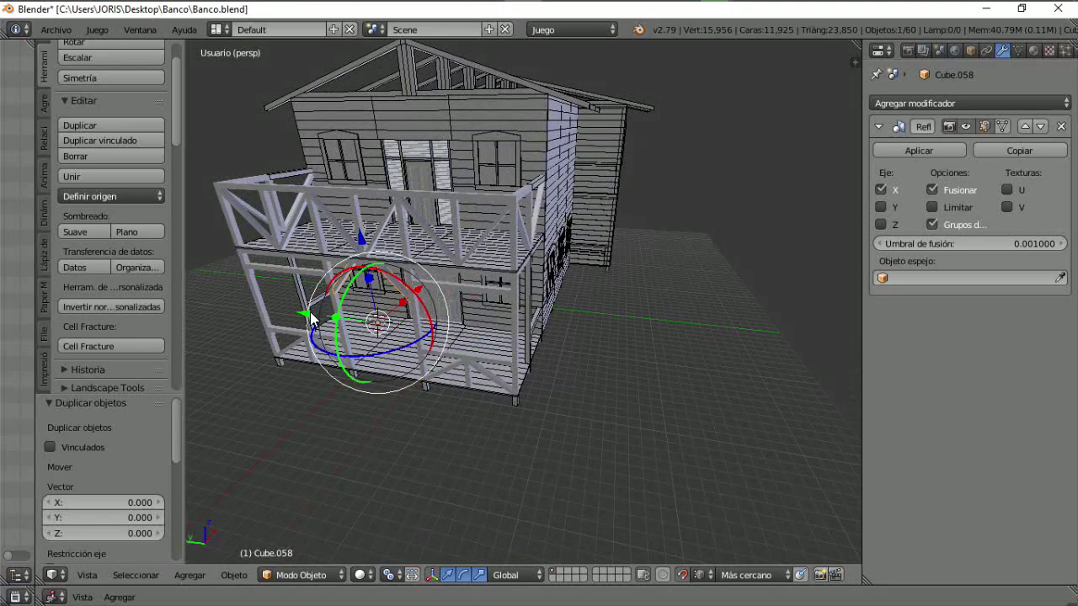
{"action": "left_click_drag", "start_coordinate": [311, 317], "coordinate": [579, 368]}
Step: Rotate the duplicated brace pair 90° about Z to align it with the porch's side
{"action": "middle_click_drag", "start_coordinate": [579, 368], "coordinate": [543, 459]}
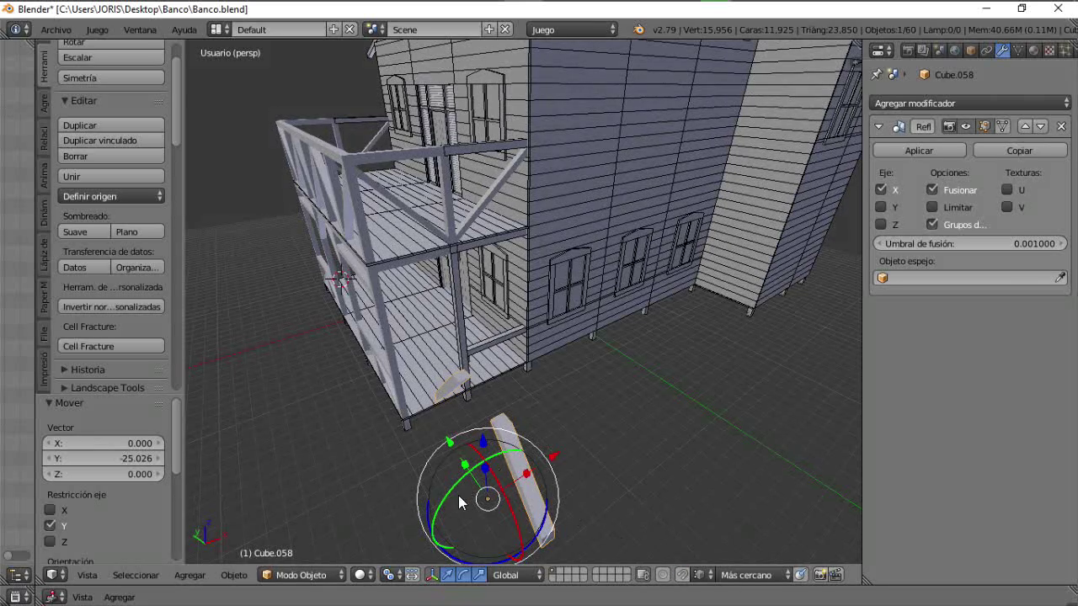
{"action": "middle_click_drag", "start_coordinate": [460, 499], "coordinate": [483, 506]}
{"action": "left_click_drag", "start_coordinate": [483, 493], "coordinate": [519, 488]}
{"action": "type", "text": "90"}
Step: Move the rotated brace pair 11.805 units along Y back to the porch's side frame
{"action": "middle_click_drag", "start_coordinate": [449, 414], "coordinate": [566, 389]}
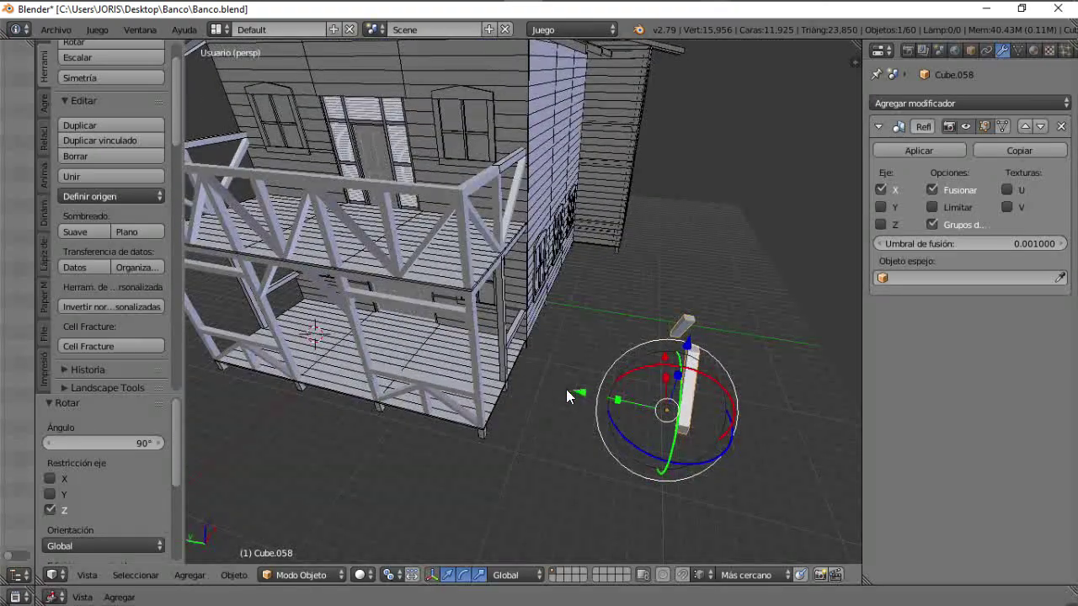
{"action": "key", "text": "g"}
{"action": "key", "text": "y"}
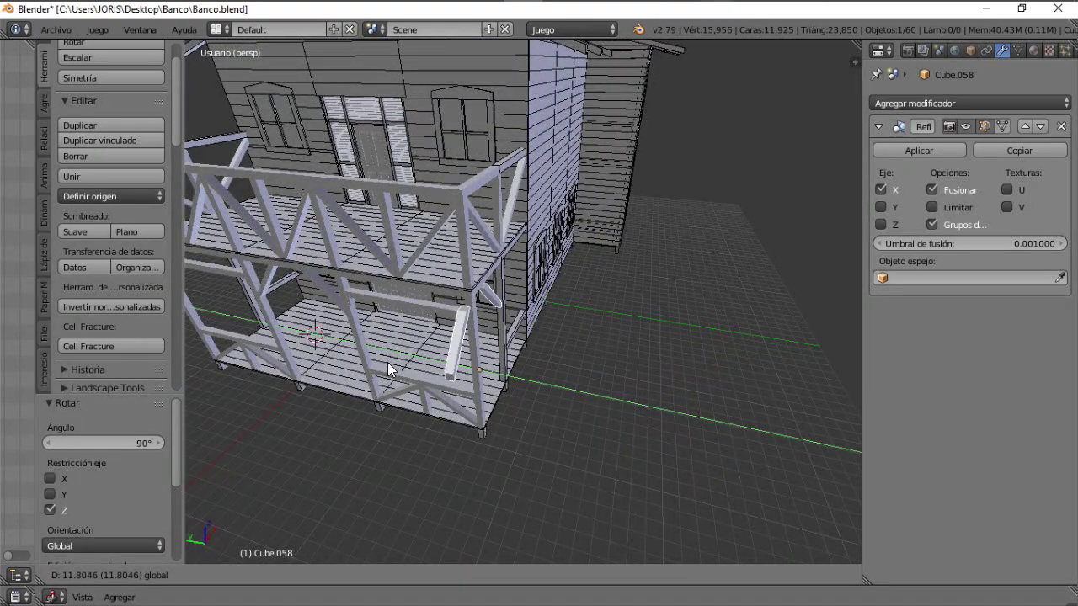
{"action": "left_click_drag", "start_coordinate": [388, 364], "coordinate": [388, 363]}
Step: Move the brace pair 2.465 units along X towards the side bay between the corner post and the next post
{"action": "middle_click_drag", "start_coordinate": [566, 389], "coordinate": [389, 384]}
{"action": "scroll", "coordinate": [588, 398], "scroll_direction": "up", "scroll_amount": 3}
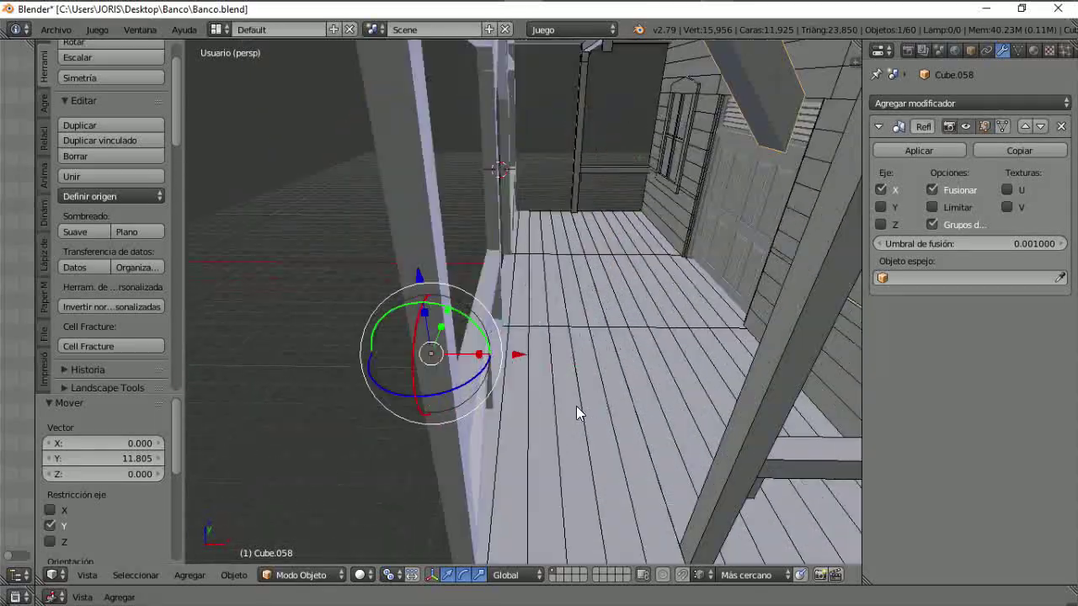
{"action": "scroll", "coordinate": [579, 402], "scroll_direction": "down", "scroll_amount": 3}
{"action": "key", "text": "g"}
{"action": "key", "text": "x"}
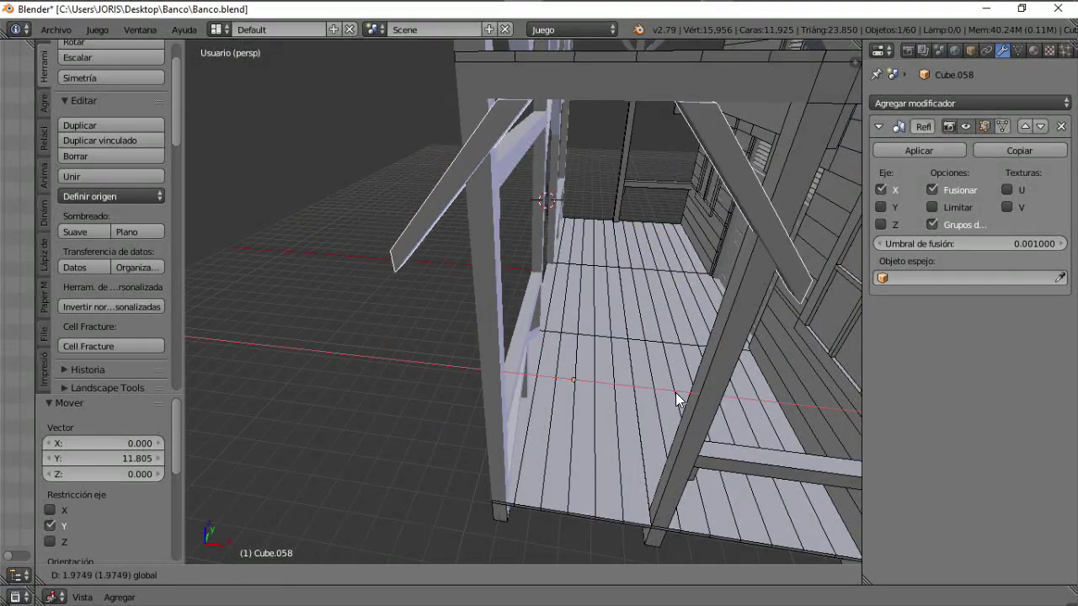
{"action": "left_click", "coordinate": [684, 399]}
Step: Place the 3D cursor at the centre of the beam above the side bay and set the beam's origin to it
{"action": "middle_click_drag", "start_coordinate": [684, 400], "coordinate": [508, 153]}
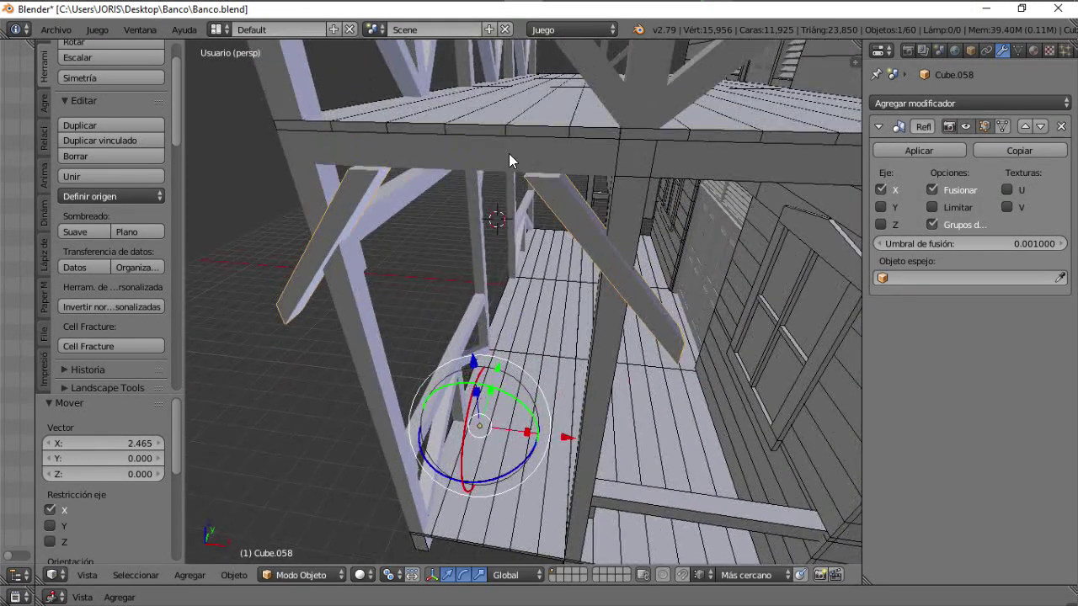
{"action": "right_click", "coordinate": [509, 154]}
{"action": "key", "text": "Tab"}
{"action": "key", "text": "a"}
{"action": "key", "text": "a"}
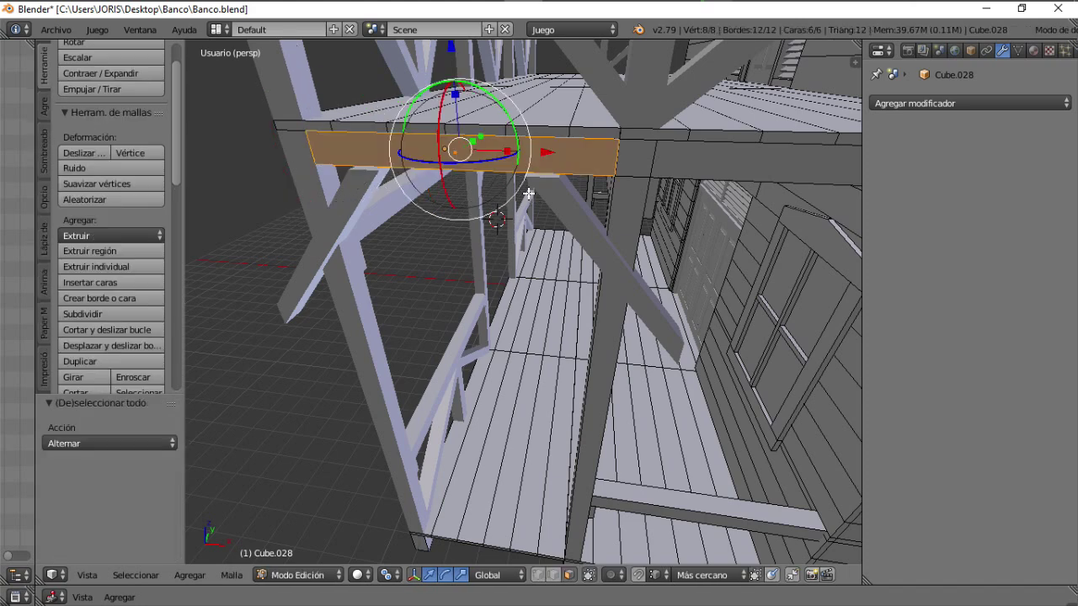
{"action": "key", "text": "shift+s"}
{"action": "left_click", "coordinate": [497, 193]}
{"action": "key", "text": "Tab"}
{"action": "left_click", "coordinate": [125, 193]}
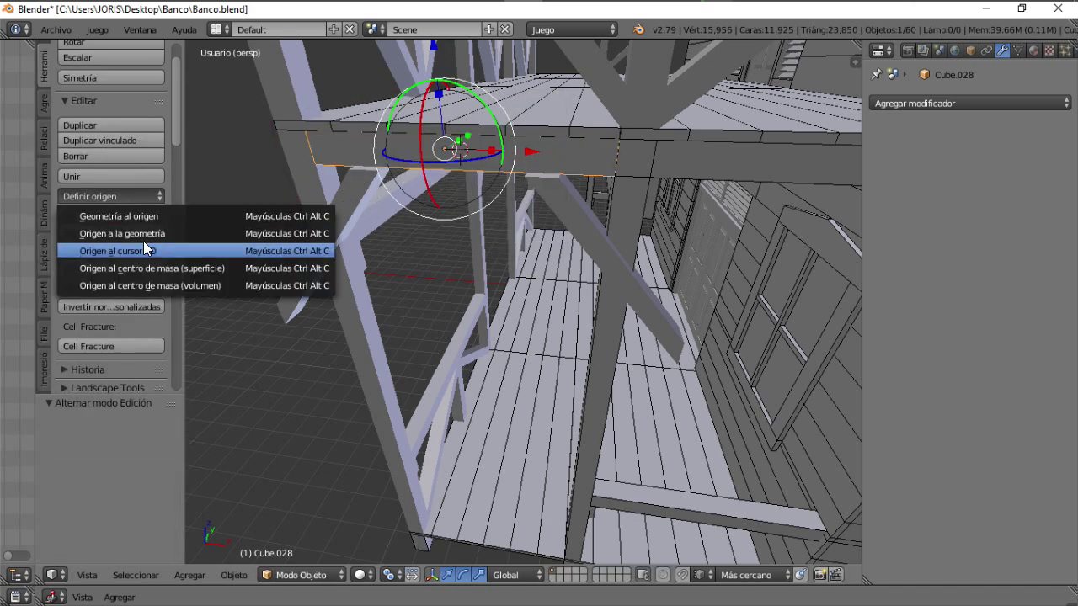
{"action": "left_click", "coordinate": [144, 242]}
Step: Snap the brace pair to the 3D cursor, then move it -6.654 units along Z below the balcony floor
{"action": "right_click", "coordinate": [589, 231]}
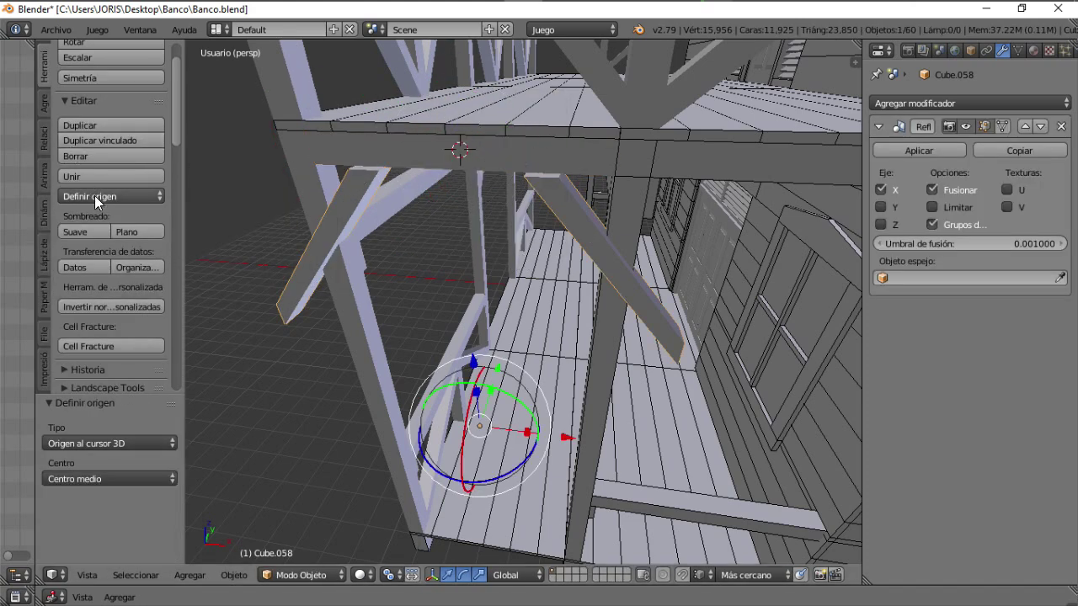
{"action": "key", "text": "shift+s"}
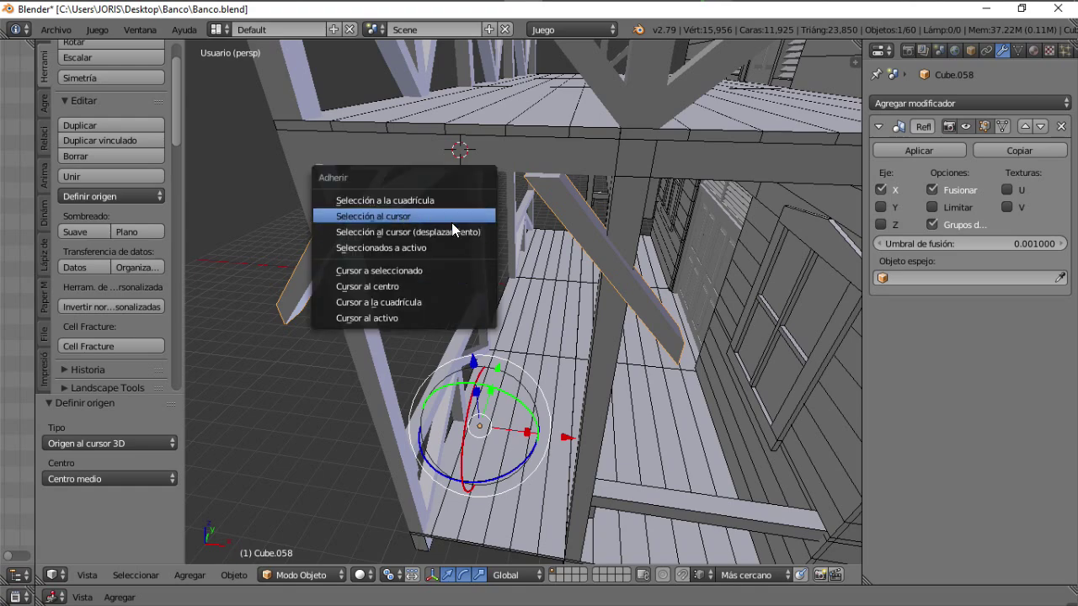
{"action": "left_click", "coordinate": [451, 214]}
{"action": "scroll", "coordinate": [418, 276], "scroll_direction": "down", "scroll_amount": 6}
{"action": "middle_click_drag", "start_coordinate": [432, 243], "coordinate": [460, 238]}
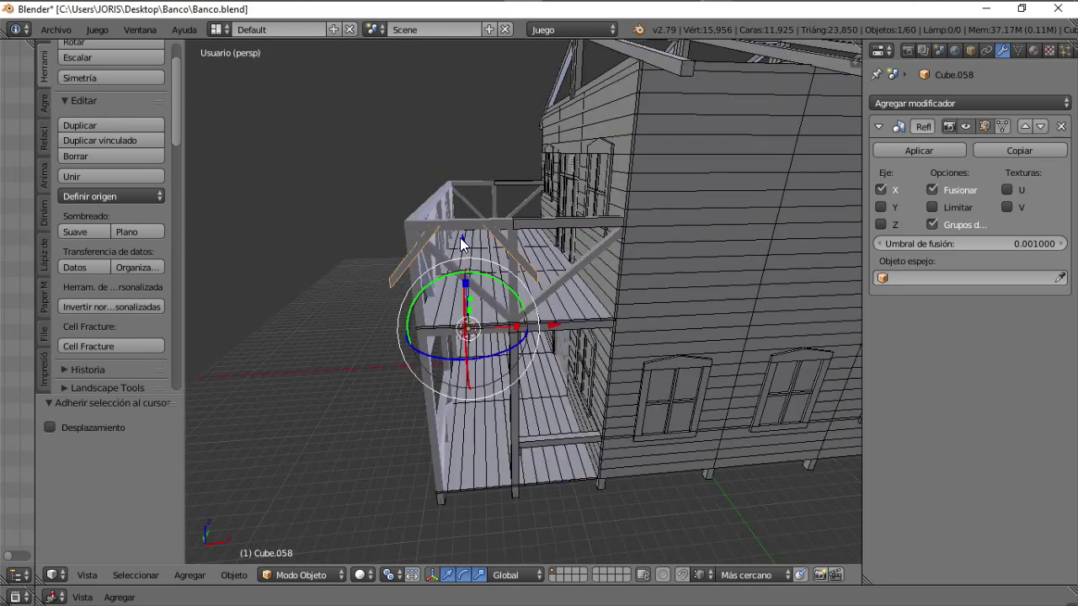
{"action": "key", "text": "g"}
{"action": "key", "text": "z"}
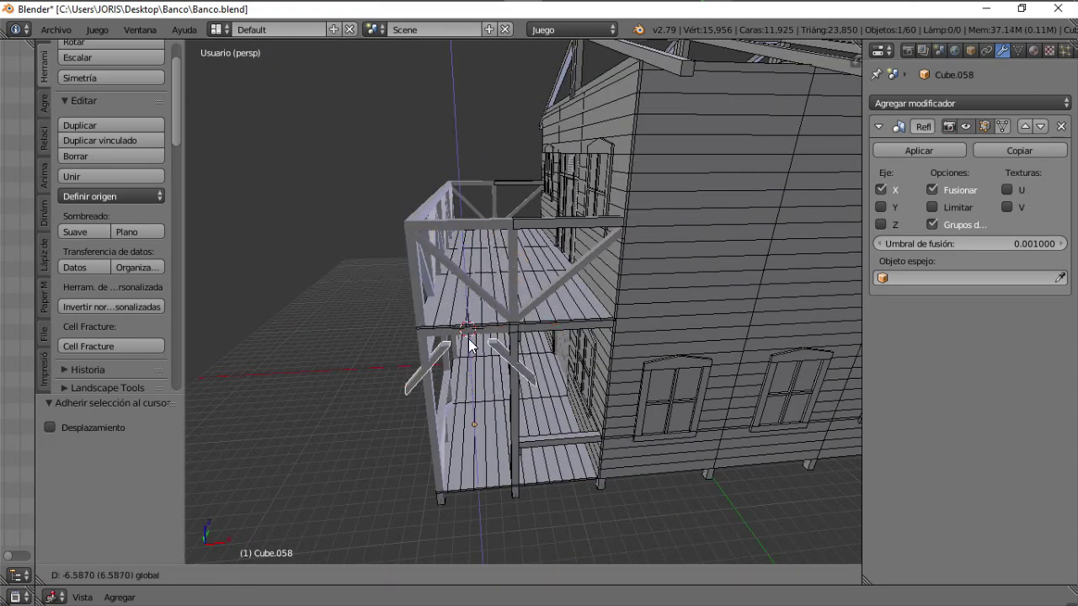
{"action": "left_click", "coordinate": [470, 345]}
Step: Select the whole brace in Edit Mode and move it 1.357 units along X, away from the corner post
{"action": "middle_click_drag", "start_coordinate": [470, 345], "coordinate": [455, 234]}
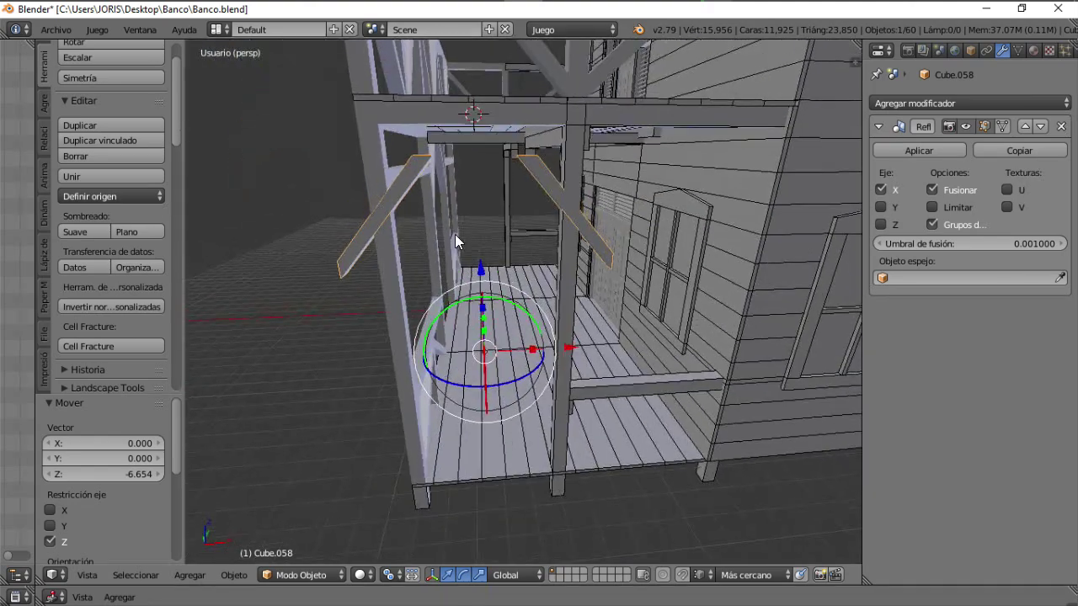
{"action": "middle_click_drag", "start_coordinate": [368, 221], "coordinate": [421, 202]}
{"action": "key", "text": "Tab"}
{"action": "key", "text": "l"}
{"action": "key", "text": "g"}
{"action": "key", "text": "x"}
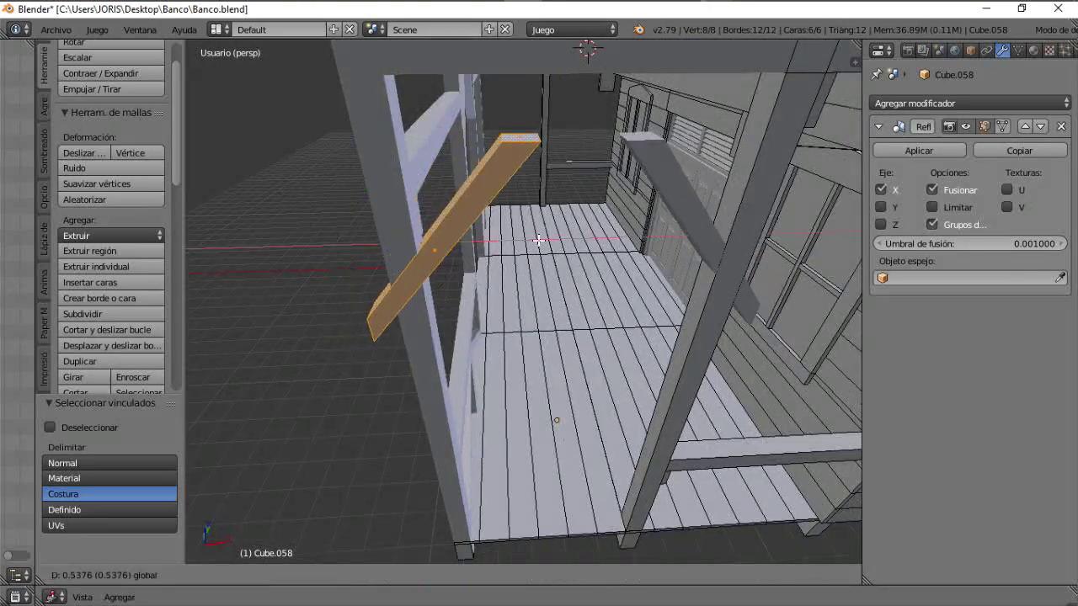
{"action": "left_click", "coordinate": [581, 242]}
Step: Move the brace -1.084 units along X with snapping enabled
{"action": "middle_click_drag", "start_coordinate": [581, 242], "coordinate": [548, 335]}
{"action": "key", "text": "g"}
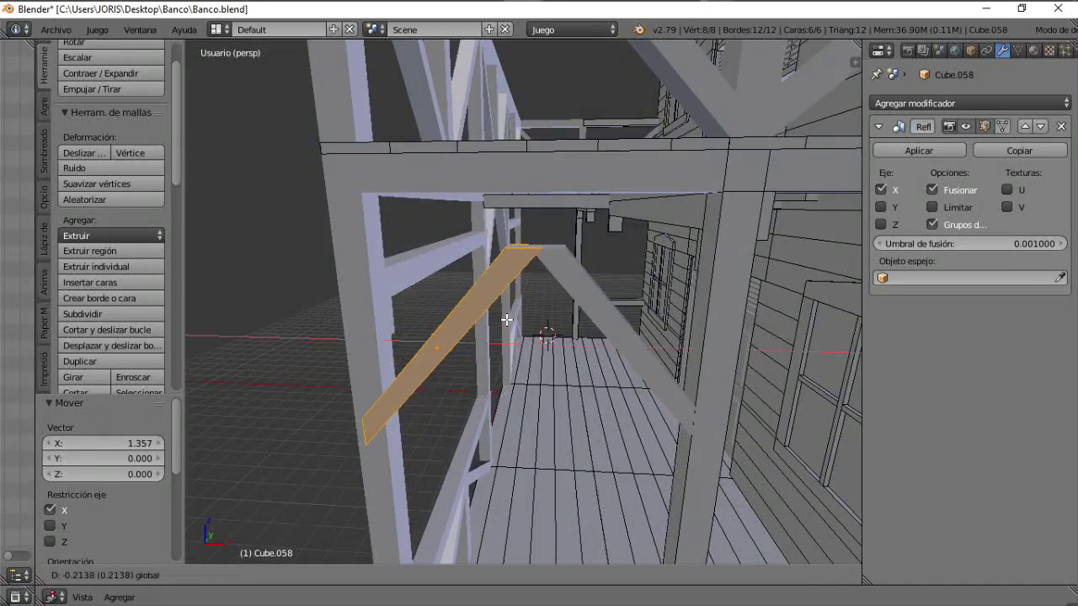
{"action": "right_click", "coordinate": [691, 452]}
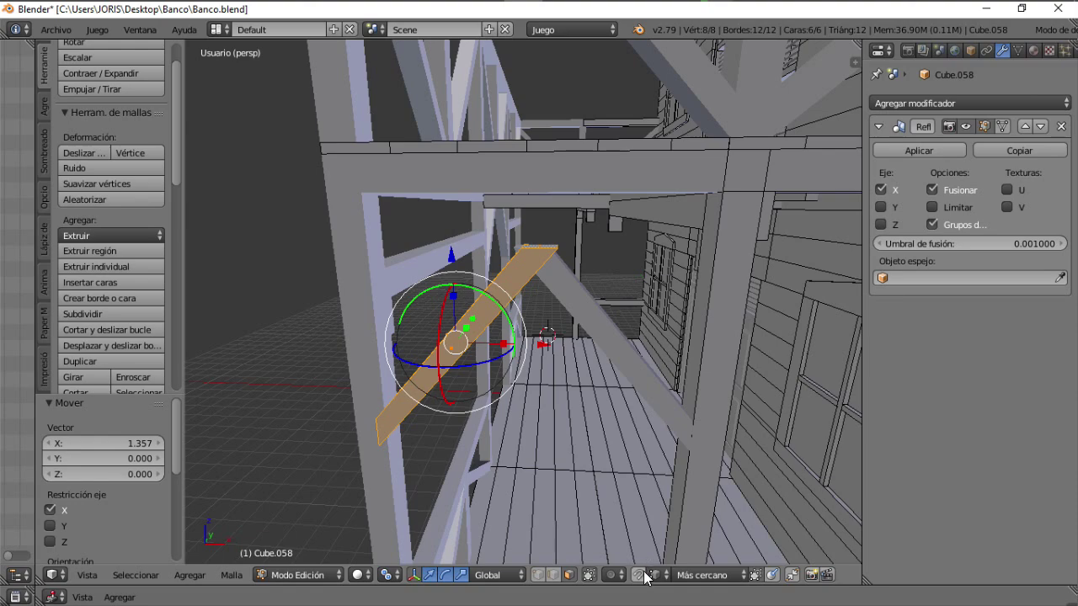
{"action": "key", "text": "g"}
{"action": "key", "text": "x"}
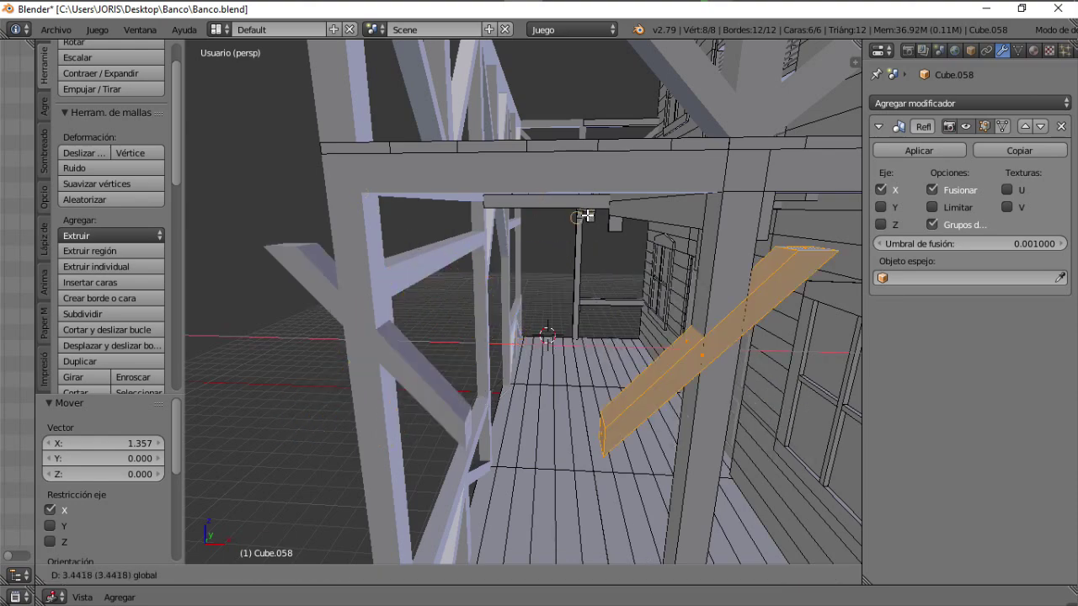
{"action": "left_click", "coordinate": [534, 233]}
{"action": "middle_click_drag", "start_coordinate": [534, 233], "coordinate": [532, 425]}
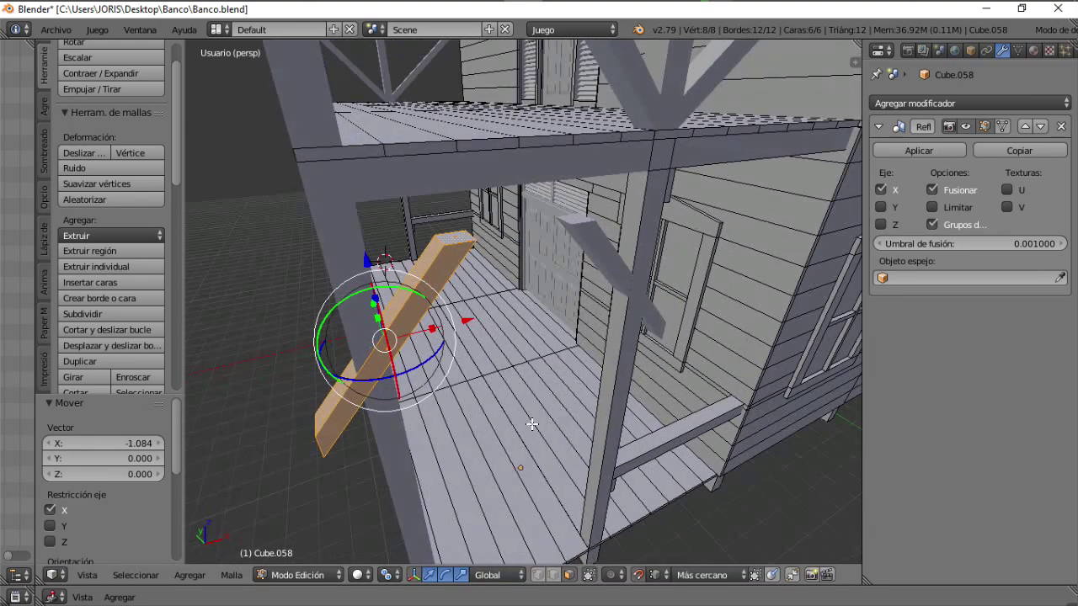
{"action": "key", "text": "g"}
{"action": "key", "text": "x"}
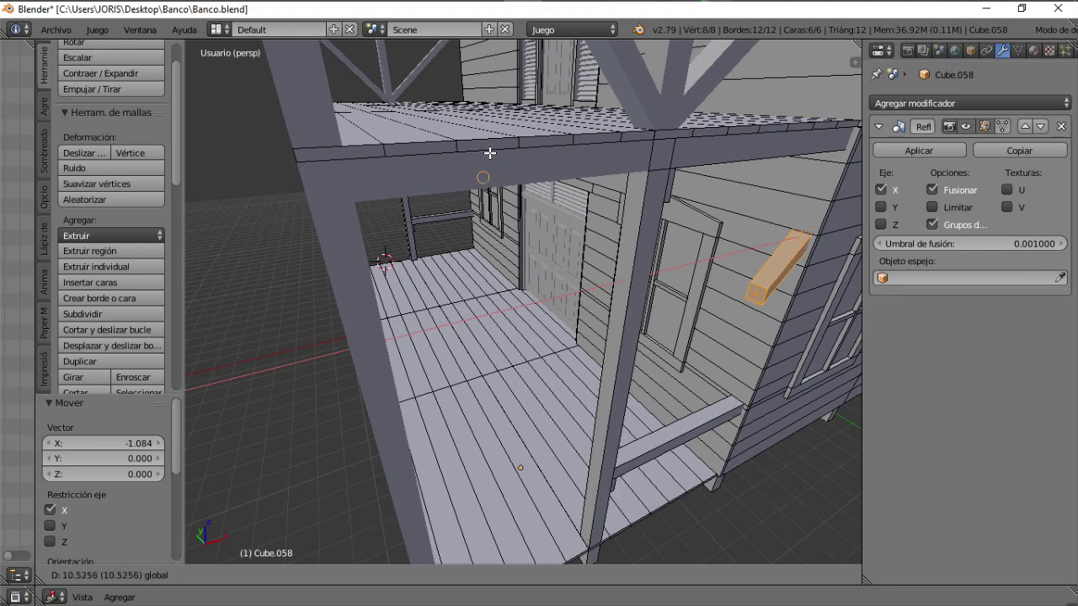
{"action": "right_click", "coordinate": [488, 154]}
Step: Move the brace 1.285 units along X so its lower end sits beside the corner post
{"action": "middle_click_drag", "start_coordinate": [572, 361], "coordinate": [481, 328]}
{"action": "key", "text": "g"}
{"action": "key", "text": "x"}
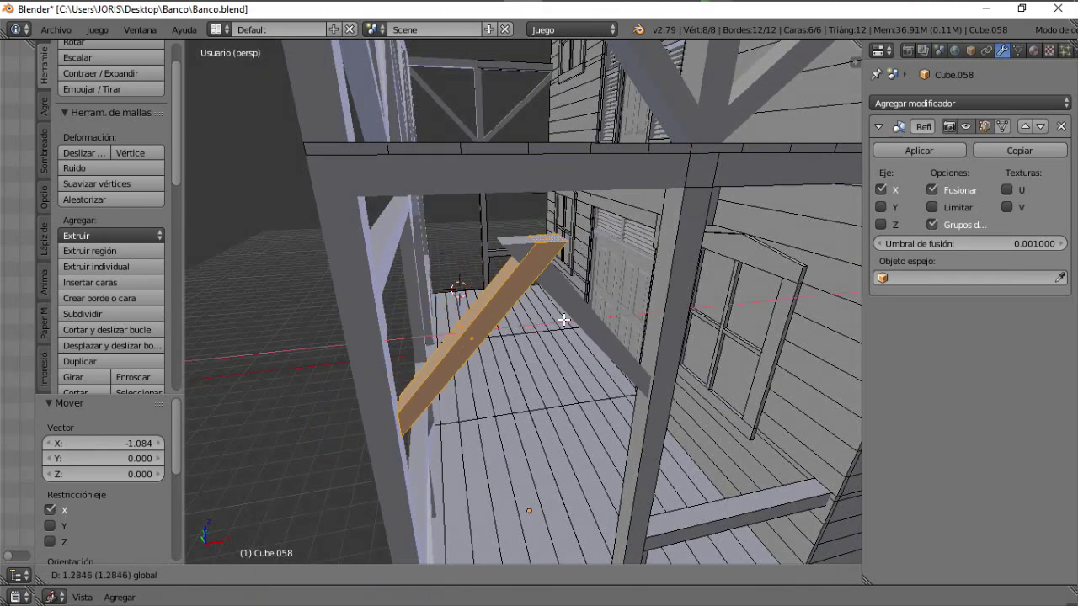
{"action": "left_click", "coordinate": [571, 328]}
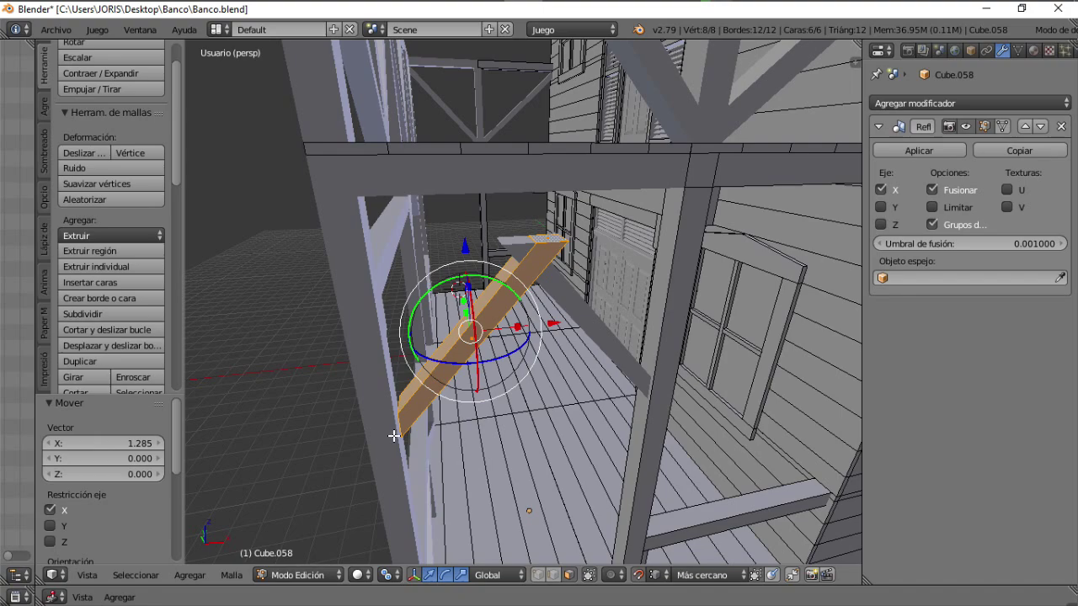
Step: Select the brace's lower end face and move it along X towards the corner post
{"action": "middle_click_drag", "start_coordinate": [393, 435], "coordinate": [427, 395]}
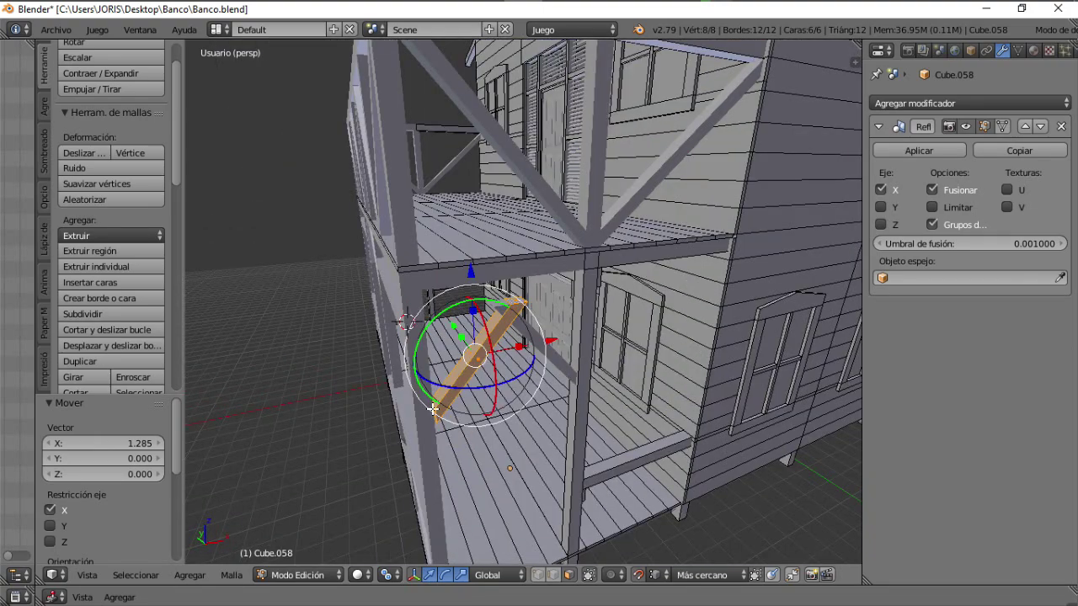
{"action": "right_click", "coordinate": [433, 410]}
{"action": "scroll", "coordinate": [471, 378], "scroll_direction": "up", "scroll_amount": 5}
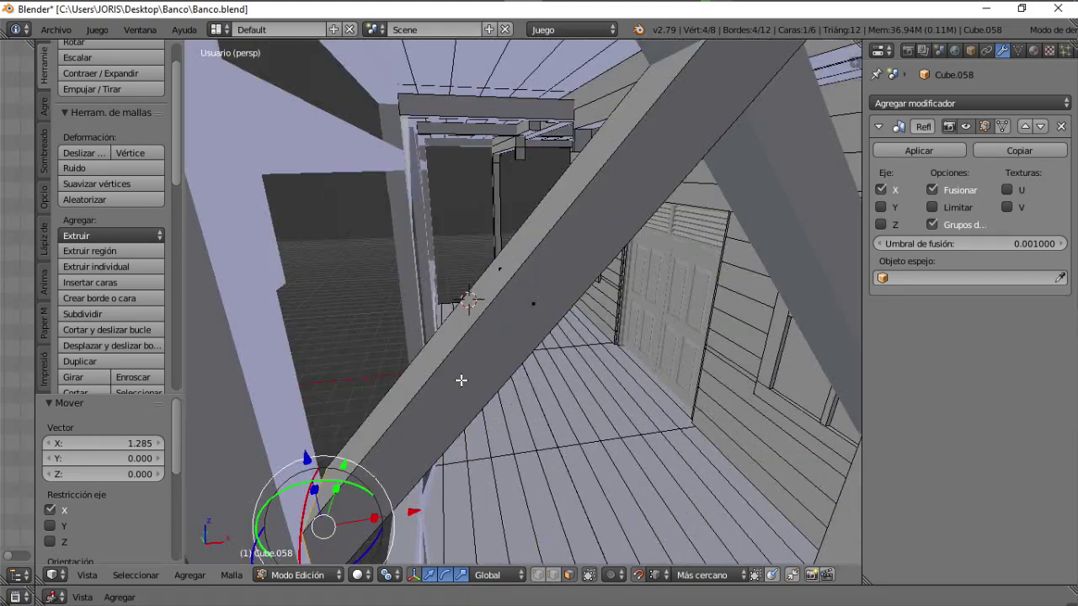
{"action": "middle_click_drag", "start_coordinate": [464, 377], "coordinate": [442, 373]}
{"action": "key", "text": "g"}
{"action": "key", "text": "x"}
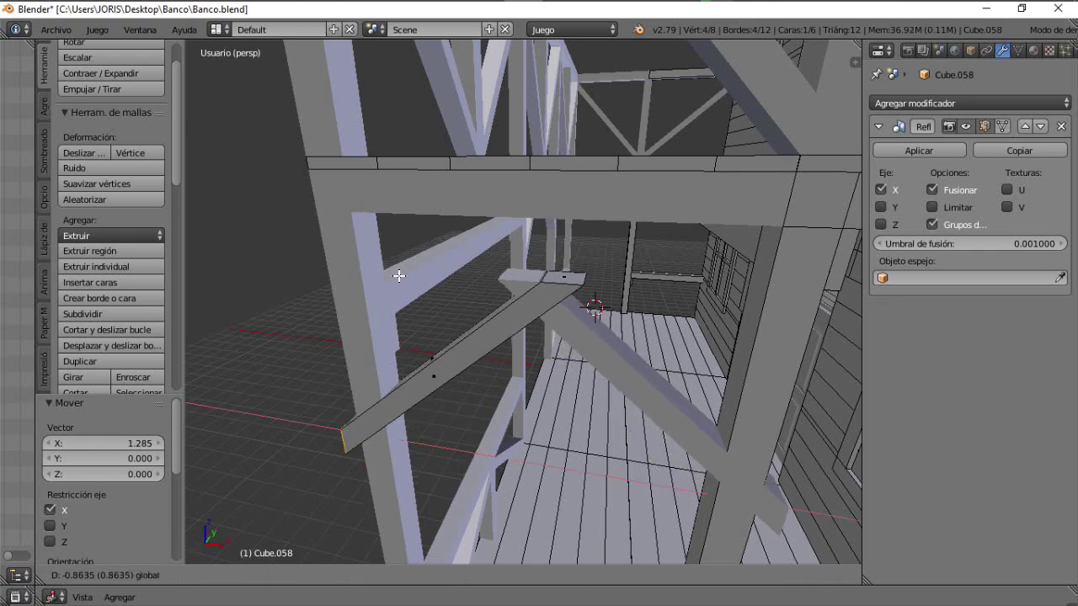
{"action": "left_click", "coordinate": [410, 250]}
Step: Raise the brace's upper end face 0.700 units along Z to meet the beam
{"action": "middle_click_drag", "start_coordinate": [459, 375], "coordinate": [550, 335]}
{"action": "key", "text": "g"}
{"action": "key", "text": "z"}
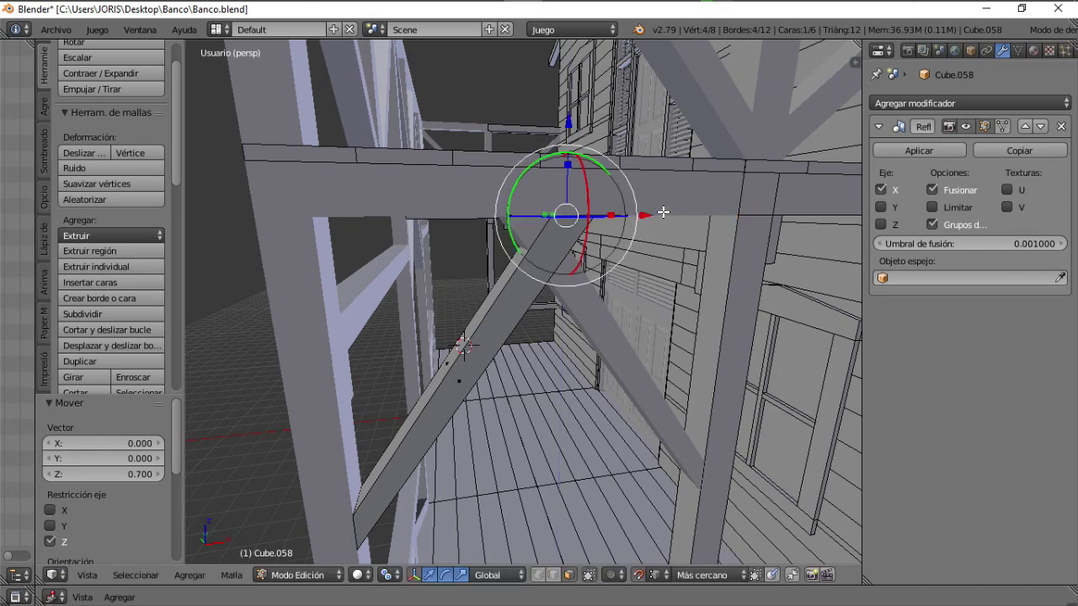
Step: Shift the brace's upper end face -0.689 units along X beneath the beam
{"action": "left_click_drag", "start_coordinate": [646, 215], "coordinate": [620, 202]}
{"action": "right_click", "coordinate": [620, 205]}
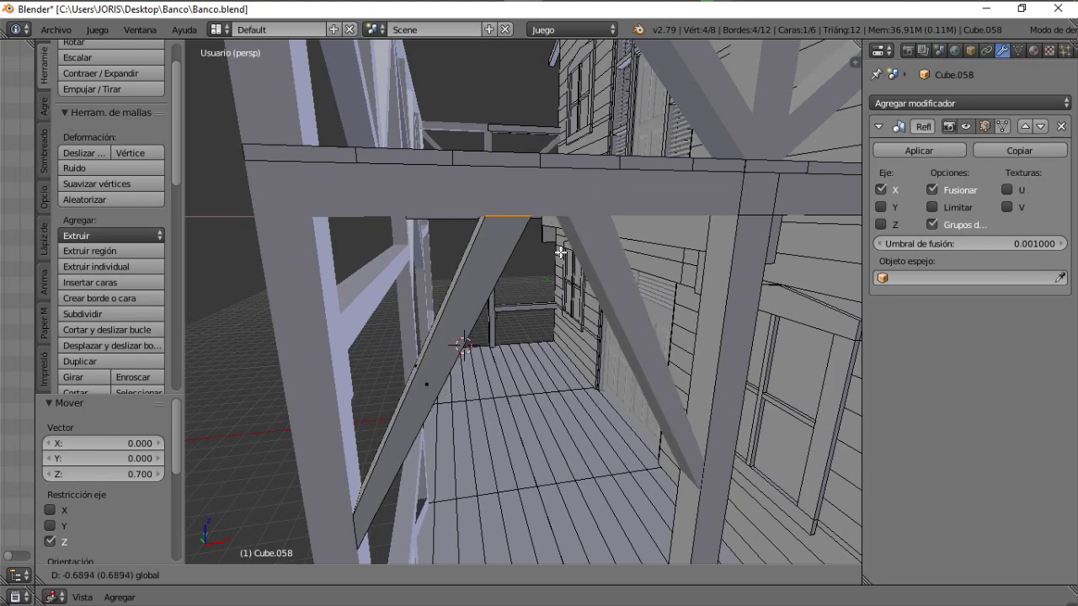
{"action": "left_click_drag", "start_coordinate": [560, 253], "coordinate": [560, 252]}
Step: Select the brace's lower end face and raise it 1.879 units along Z on the corner post
{"action": "mouse_move", "coordinate": [436, 431]}
{"action": "middle_mouse_down"}
{"action": "mouse_move", "coordinate": [413, 440]}
{"action": "mouse_move", "coordinate": [409, 414]}
{"action": "middle_mouse_up"}
{"action": "key", "text": "z"}
{"action": "right_click", "coordinate": [362, 323]}
{"action": "key", "text": "z"}
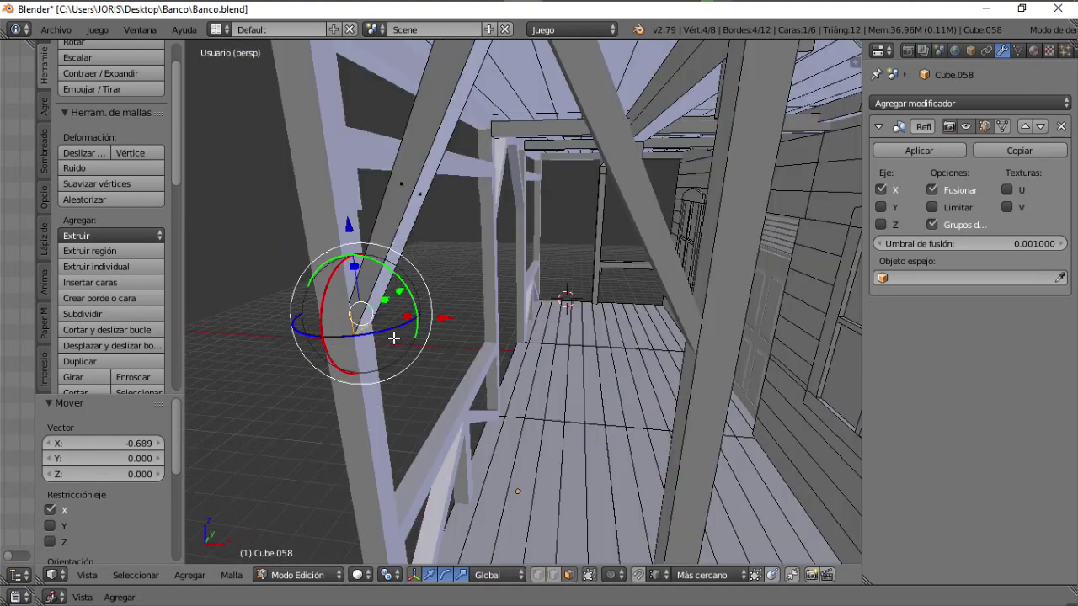
{"action": "middle_click_drag", "start_coordinate": [415, 279], "coordinate": [481, 360], "text": "shift"}
{"action": "left_click_drag", "start_coordinate": [489, 420], "coordinate": [504, 336]}
Step: Adjust the height of the brace's lower end face on the post, finishing with a -0.461 unit move along Z
{"action": "middle_click_drag", "start_coordinate": [504, 336], "coordinate": [538, 502]}
{"action": "middle_click_drag", "start_coordinate": [492, 123], "coordinate": [452, 245]}
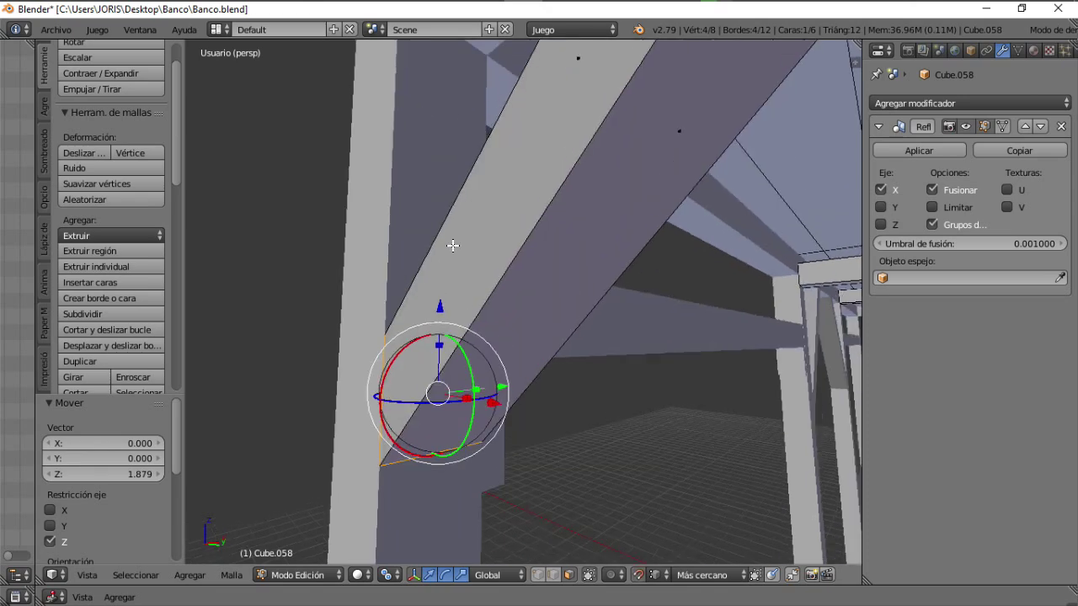
{"action": "left_click_drag", "start_coordinate": [456, 350], "coordinate": [492, 483]}
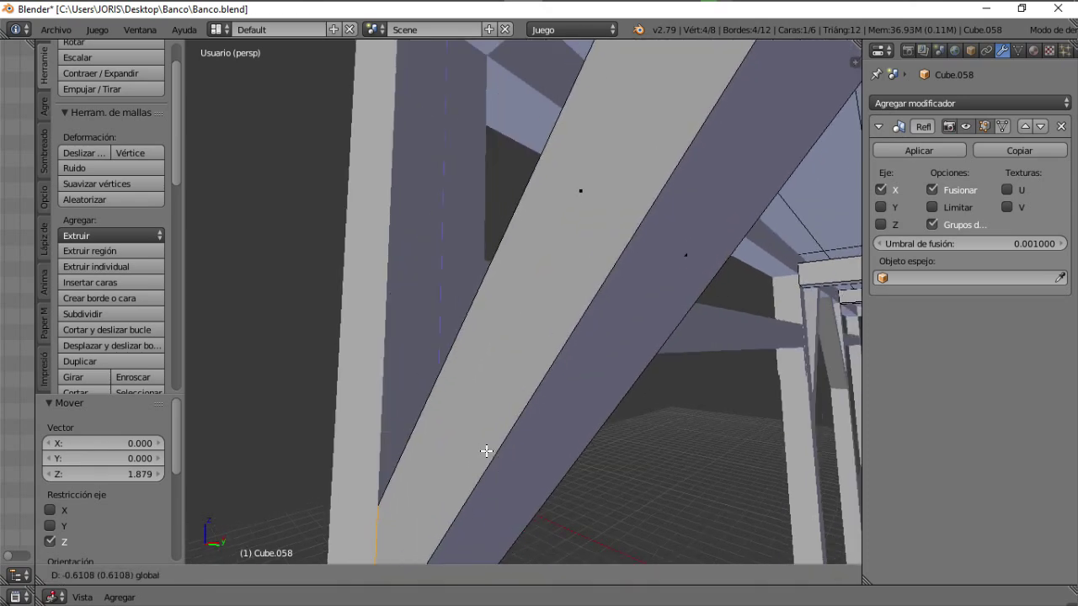
{"action": "left_click", "coordinate": [459, 301]}
{"action": "middle_click_drag", "start_coordinate": [459, 301], "coordinate": [373, 86]}
{"action": "left_click_drag", "start_coordinate": [343, 101], "coordinate": [403, 272]}
{"action": "scroll", "coordinate": [404, 272], "scroll_direction": "down", "scroll_amount": 7}
{"action": "middle_click_drag", "start_coordinate": [388, 284], "coordinate": [643, 320]}
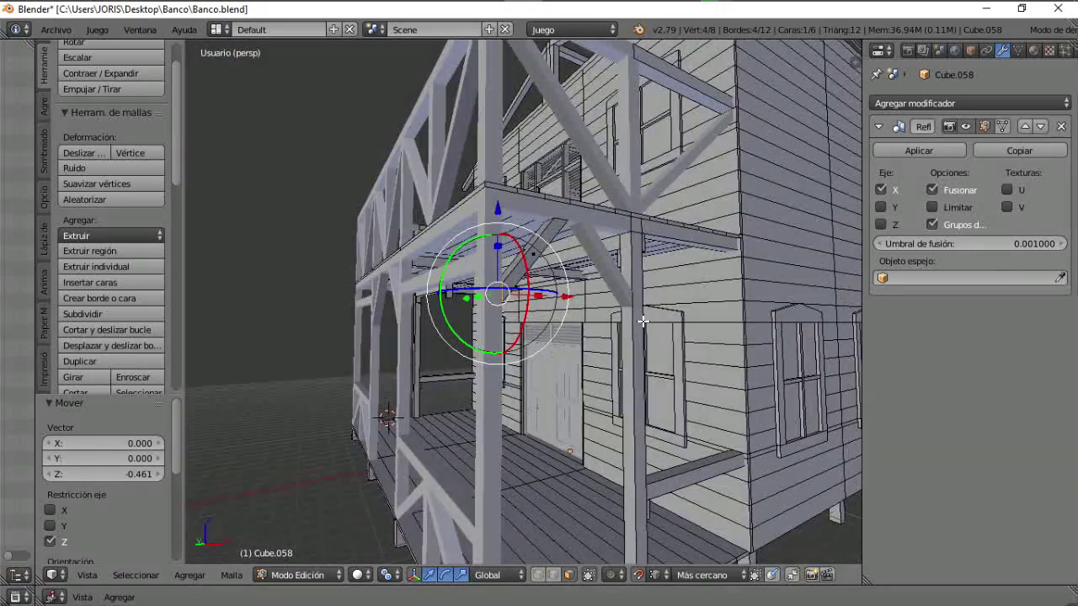
Step: Raise the brace's lower end face 0.748 units along Z with snapping turned off
{"action": "middle_click_drag", "start_coordinate": [715, 356], "coordinate": [527, 308]}
{"action": "key", "text": "Tab"}
{"action": "scroll", "coordinate": [510, 333], "scroll_direction": "up", "scroll_amount": 1}
{"action": "scroll", "coordinate": [468, 215], "scroll_direction": "up", "scroll_amount": 1}
{"action": "middle_click_drag", "start_coordinate": [466, 263], "coordinate": [522, 294]}
{"action": "scroll", "coordinate": [564, 282], "scroll_direction": "down", "scroll_amount": 5}
{"action": "scroll", "coordinate": [505, 294], "scroll_direction": "up", "scroll_amount": 2}
{"action": "key", "text": "Tab"}
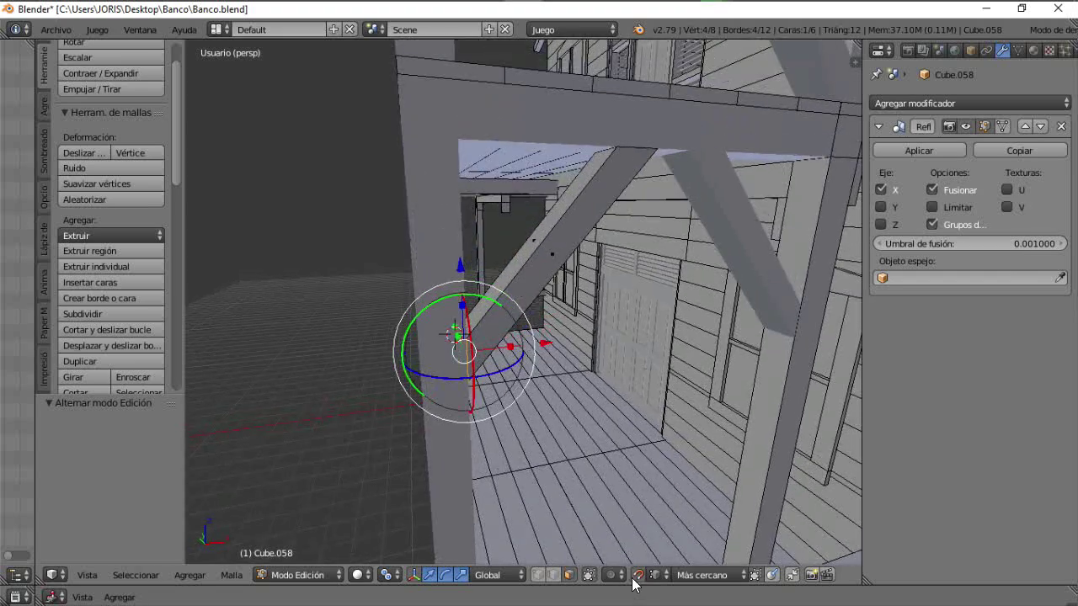
{"action": "left_click_drag", "start_coordinate": [459, 255], "coordinate": [460, 253]}
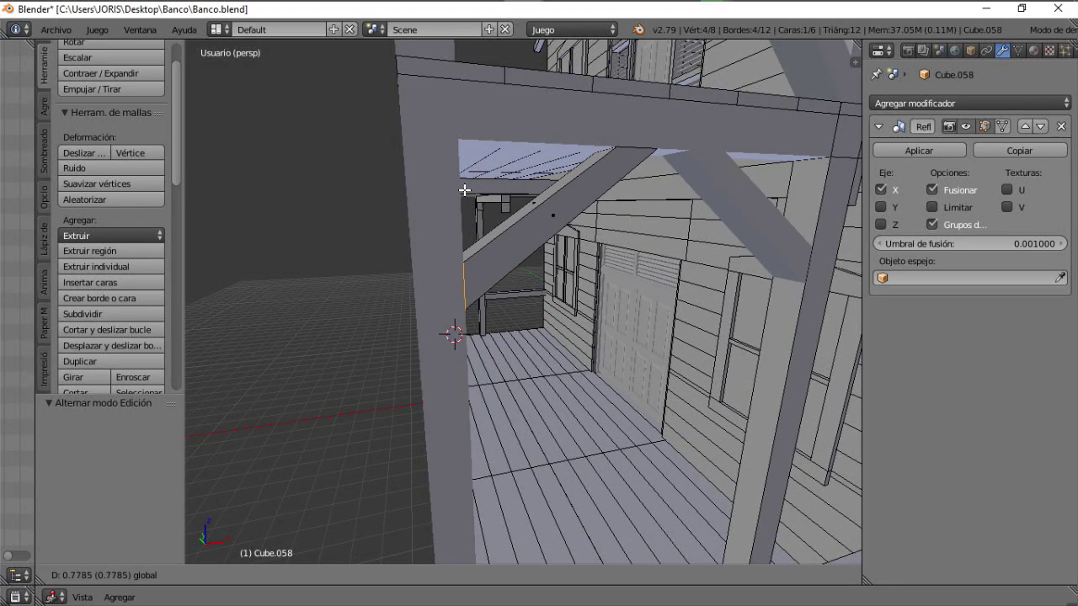
{"action": "left_click_drag", "start_coordinate": [459, 196], "coordinate": [459, 196]}
Step: Select the brace's upper end face and move it -0.606 units along X towards the corner post
{"action": "mouse_move", "coordinate": [614, 159]}
{"action": "middle_mouse_down"}
{"action": "mouse_move", "coordinate": [578, 161]}
{"action": "mouse_move", "coordinate": [620, 160]}
{"action": "mouse_move", "coordinate": [602, 170]}
{"action": "middle_mouse_up"}
{"action": "key", "text": "z"}
{"action": "key", "text": "z"}
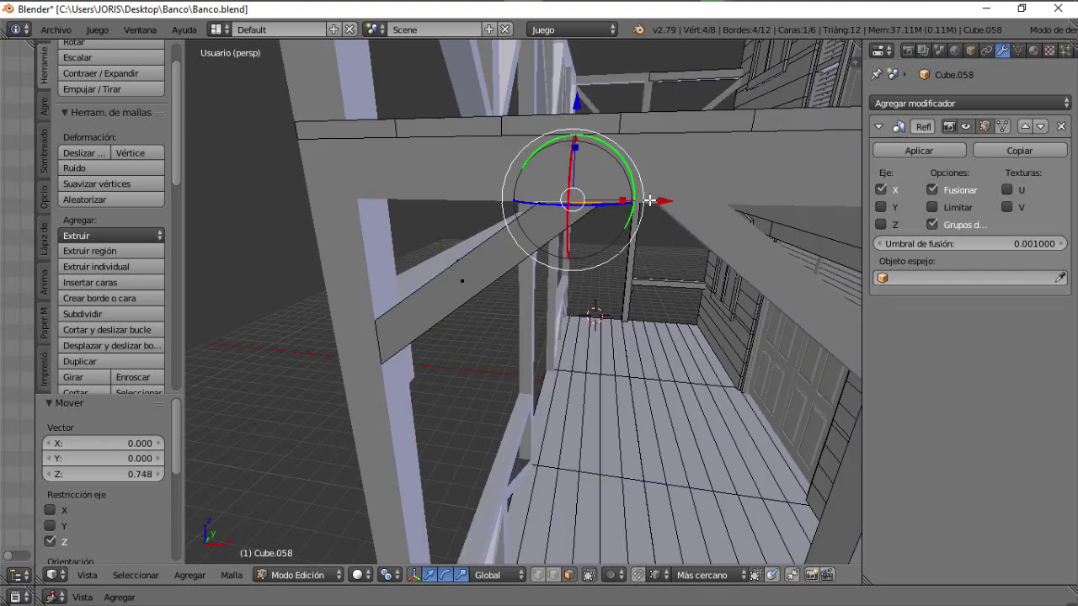
{"action": "left_click_drag", "start_coordinate": [581, 196], "coordinate": [637, 186]}
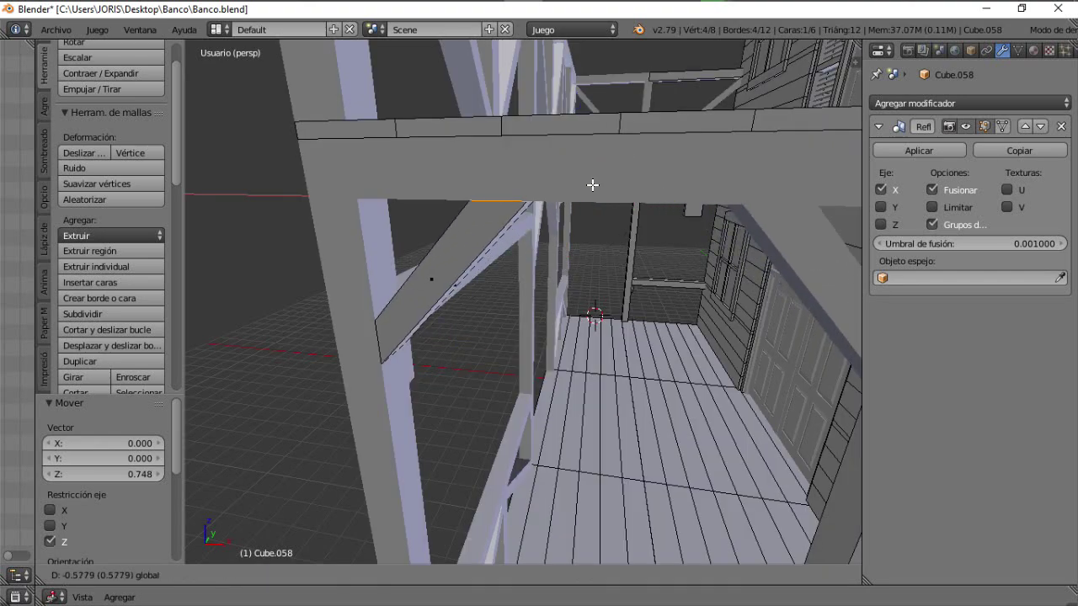
{"action": "left_click_drag", "start_coordinate": [585, 195], "coordinate": [585, 196]}
Step: In the front view, fine-tune the brace's upper end face about 0.089 units along X and leave Edit Mode
{"action": "scroll", "coordinate": [586, 290], "scroll_direction": "down", "scroll_amount": 6}
{"action": "middle_click_drag", "start_coordinate": [587, 295], "coordinate": [608, 473]}
{"action": "scroll", "coordinate": [586, 298], "scroll_direction": "up", "scroll_amount": 7}
{"action": "mouse_move", "coordinate": [587, 299]}
{"action": "middle_mouse_down"}
{"action": "mouse_move", "coordinate": [578, 287]}
{"action": "mouse_move", "coordinate": [597, 281]}
{"action": "middle_mouse_up"}
{"action": "scroll", "coordinate": [591, 290], "scroll_direction": "down", "scroll_amount": 7}
{"action": "key", "text": "KP_1"}
{"action": "scroll", "coordinate": [548, 421], "scroll_direction": "up", "scroll_amount": 6}
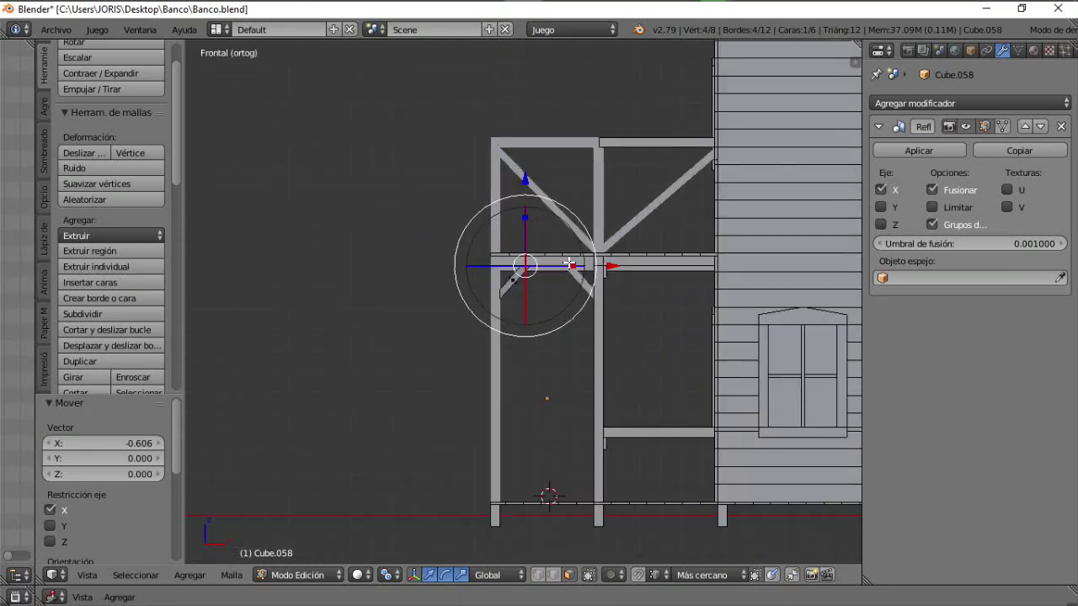
{"action": "scroll", "coordinate": [478, 284], "scroll_direction": "up", "scroll_amount": 1}
{"action": "left_click_drag", "start_coordinate": [477, 288], "coordinate": [518, 272]}
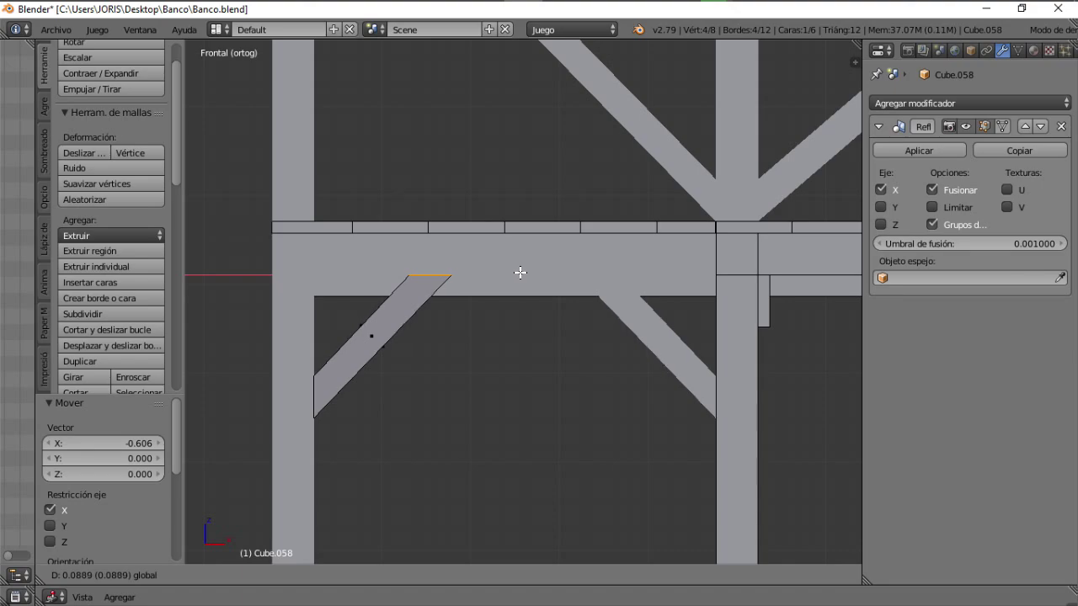
{"action": "left_click_drag", "start_coordinate": [520, 272], "coordinate": [520, 272]}
{"action": "key", "text": "Tab"}
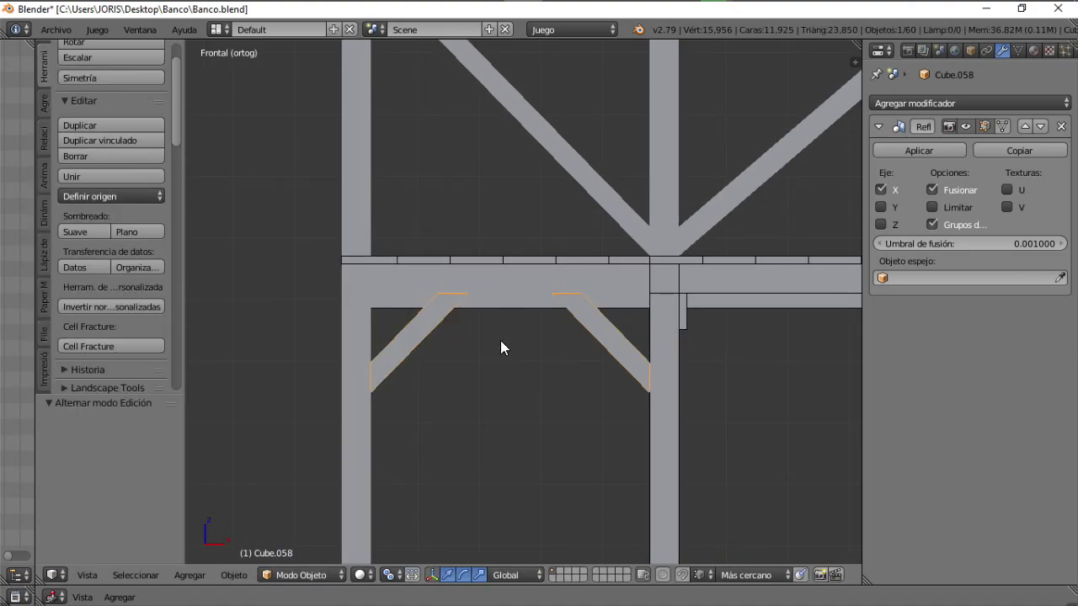
Step: Apply the mirror modifier to the side bay's brace pair
{"action": "middle_click_drag", "start_coordinate": [500, 340], "coordinate": [507, 202]}
{"action": "scroll", "coordinate": [520, 371], "scroll_direction": "down", "scroll_amount": 5}
{"action": "left_click", "coordinate": [906, 150]}
Step: Place the 3D cursor at the centre of the matching beam on the porch's opposite side and set that beam's origin to it
{"action": "middle_click_drag", "start_coordinate": [455, 290], "coordinate": [522, 310]}
{"action": "scroll", "coordinate": [552, 314], "scroll_direction": "down", "scroll_amount": 5}
{"action": "scroll", "coordinate": [437, 315], "scroll_direction": "up", "scroll_amount": 5}
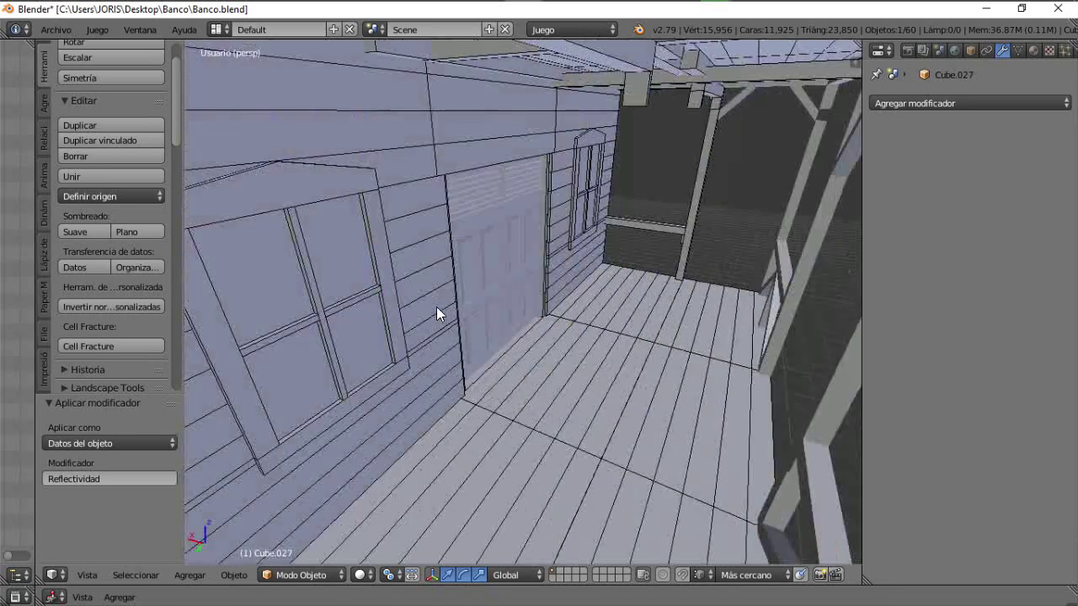
{"action": "scroll", "coordinate": [437, 308], "scroll_direction": "down", "scroll_amount": 3}
{"action": "middle_click_drag", "start_coordinate": [437, 307], "coordinate": [449, 302]}
{"action": "key", "text": "Tab"}
{"action": "key", "text": "a"}
{"action": "key", "text": "a"}
{"action": "key", "text": "shift+s"}
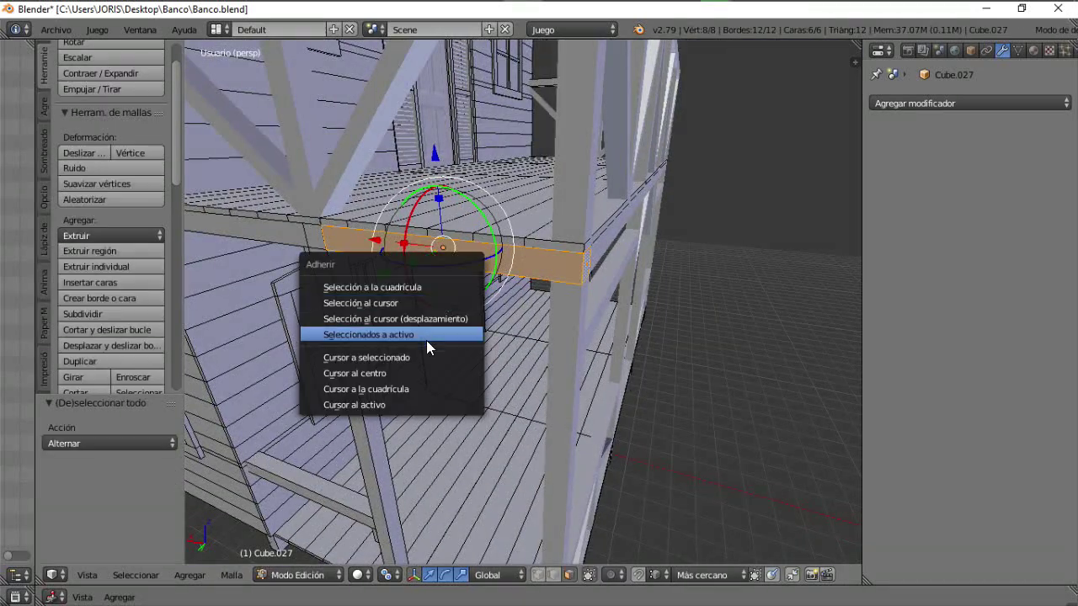
{"action": "left_click", "coordinate": [426, 357]}
{"action": "key", "text": "Tab"}
{"action": "left_click", "coordinate": [118, 196]}
{"action": "left_click", "coordinate": [174, 248]}
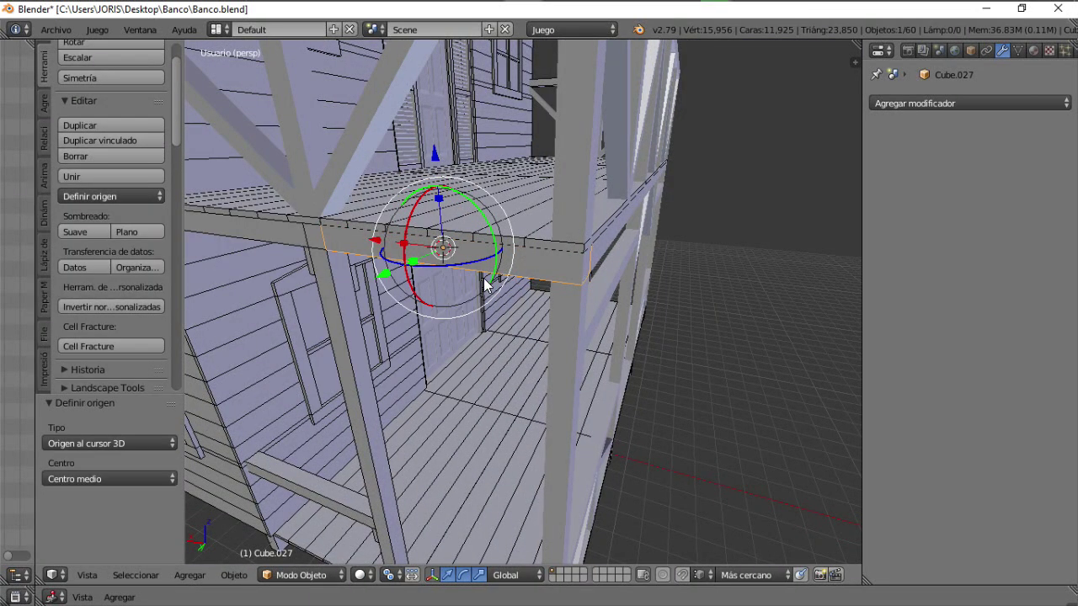
Step: Duplicate the side bay's diagonal brace pair and move the copy 29.170 units along Y to the porch's opposite side
{"action": "scroll", "coordinate": [483, 278], "scroll_direction": "down", "scroll_amount": 5}
{"action": "middle_click_drag", "start_coordinate": [484, 278], "coordinate": [445, 290]}
{"action": "right_click", "coordinate": [531, 209]}
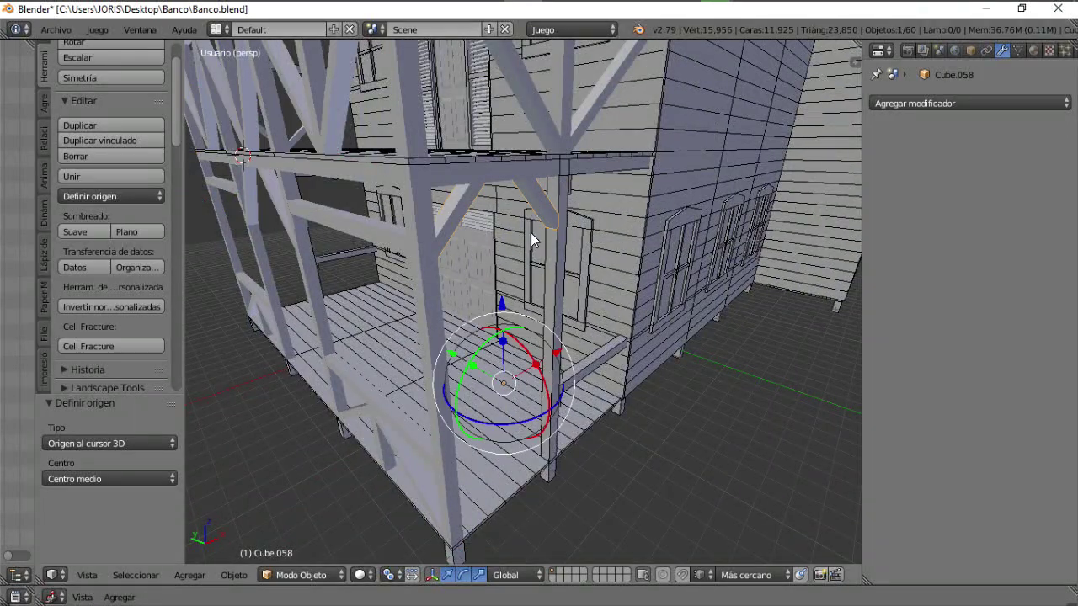
{"action": "key", "text": "shift+d"}
{"action": "right_click", "coordinate": [484, 318]}
{"action": "middle_click_drag", "start_coordinate": [450, 382], "coordinate": [613, 342]}
{"action": "scroll", "coordinate": [472, 392], "scroll_direction": "down", "scroll_amount": 6}
{"action": "scroll", "coordinate": [697, 344], "scroll_direction": "up", "scroll_amount": 6}
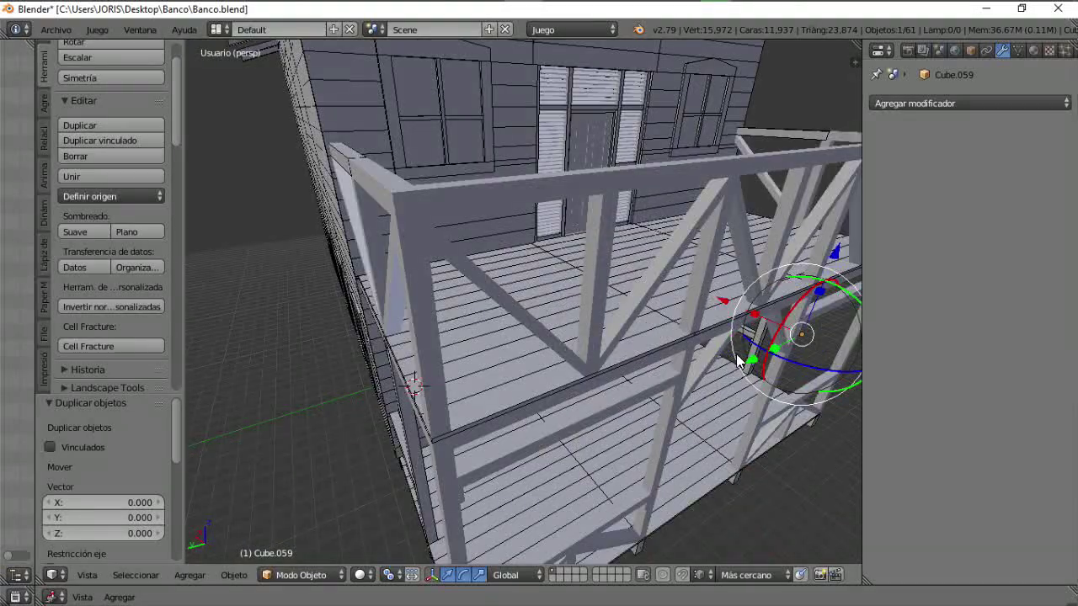
{"action": "key", "text": "g"}
{"action": "left_click", "coordinate": [304, 456]}
Step: Try to position the copied braces by snapping them to the 3D cursor and moving them -7.383 units along Z
{"action": "scroll", "coordinate": [320, 455], "scroll_direction": "down", "scroll_amount": 2}
{"action": "middle_click_drag", "start_coordinate": [337, 456], "coordinate": [445, 389]}
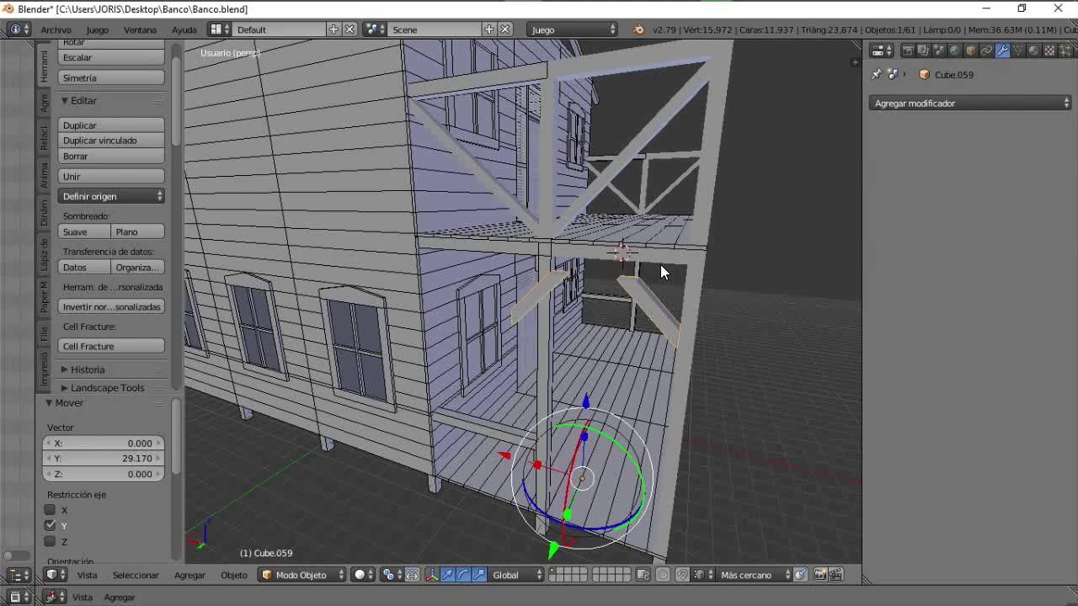
{"action": "key", "text": "shift+s"}
{"action": "left_click", "coordinate": [601, 211]}
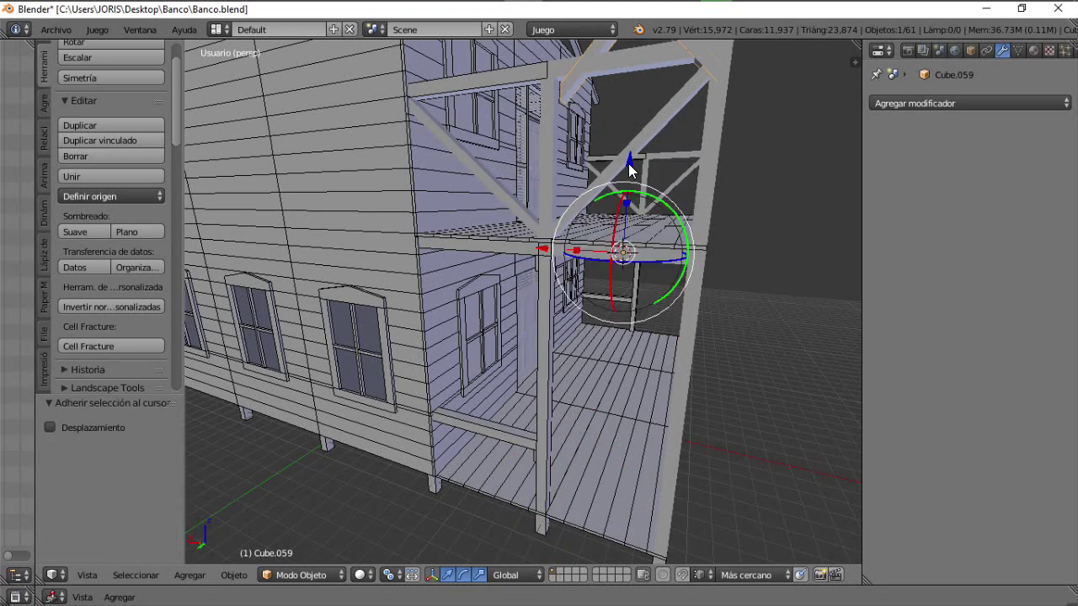
{"action": "left_click_drag", "start_coordinate": [630, 169], "coordinate": [648, 350]}
{"action": "scroll", "coordinate": [653, 338], "scroll_direction": "up", "scroll_amount": 5}
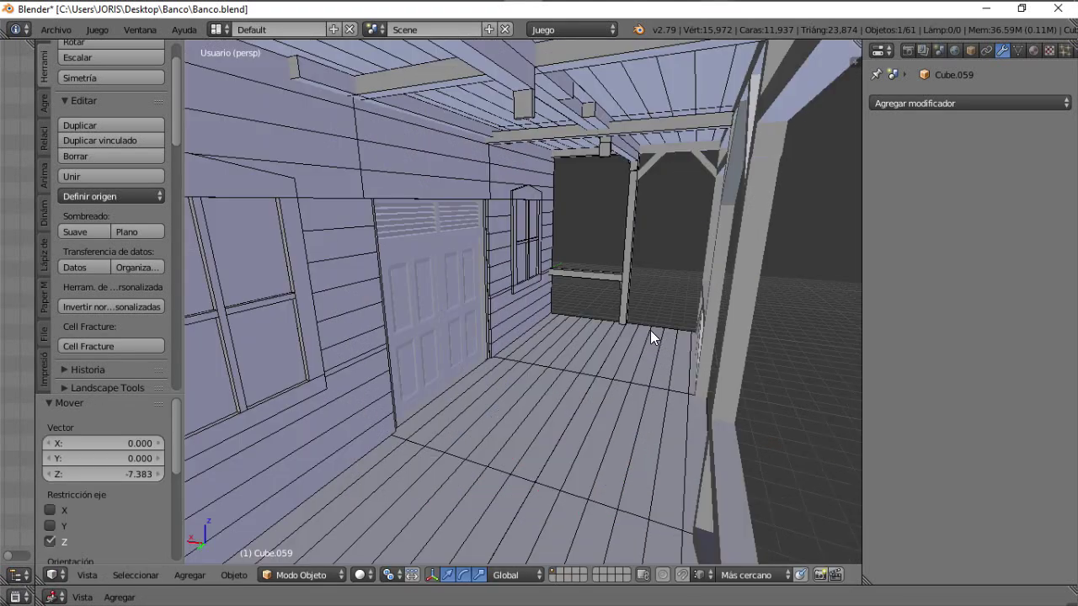
{"action": "scroll", "coordinate": [640, 328], "scroll_direction": "down", "scroll_amount": 5}
{"action": "scroll", "coordinate": [611, 295], "scroll_direction": "up", "scroll_amount": 5}
{"action": "middle_click_drag", "start_coordinate": [611, 293], "coordinate": [526, 330]}
{"action": "scroll", "coordinate": [581, 327], "scroll_direction": "up", "scroll_amount": 5}
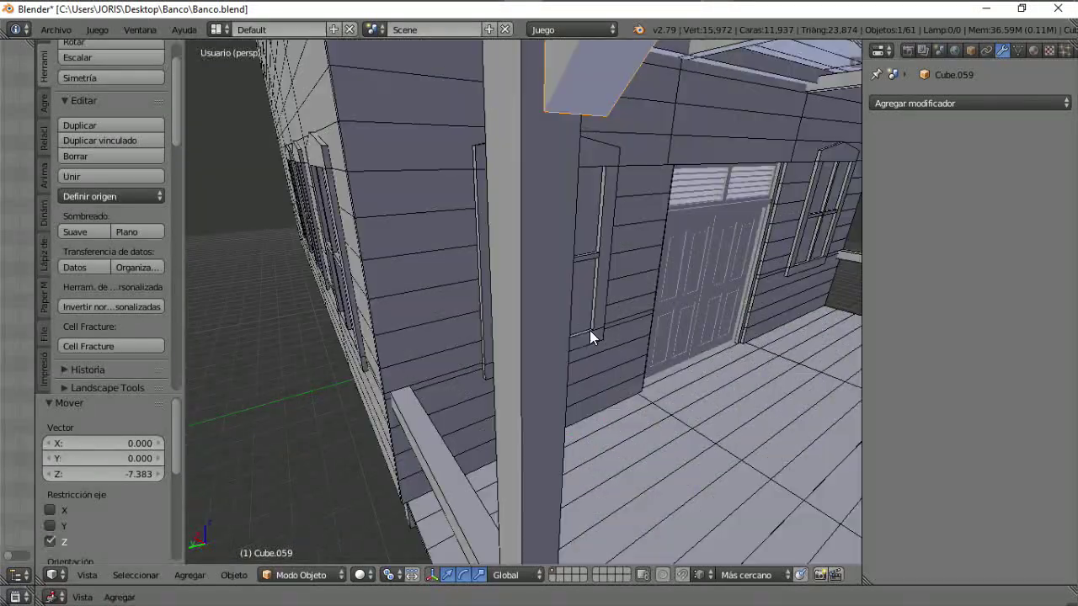
{"action": "scroll", "coordinate": [588, 332], "scroll_direction": "down", "scroll_amount": 8}
{"action": "scroll", "coordinate": [581, 332], "scroll_direction": "up", "scroll_amount": 4}
{"action": "scroll", "coordinate": [586, 322], "scroll_direction": "down", "scroll_amount": 4}
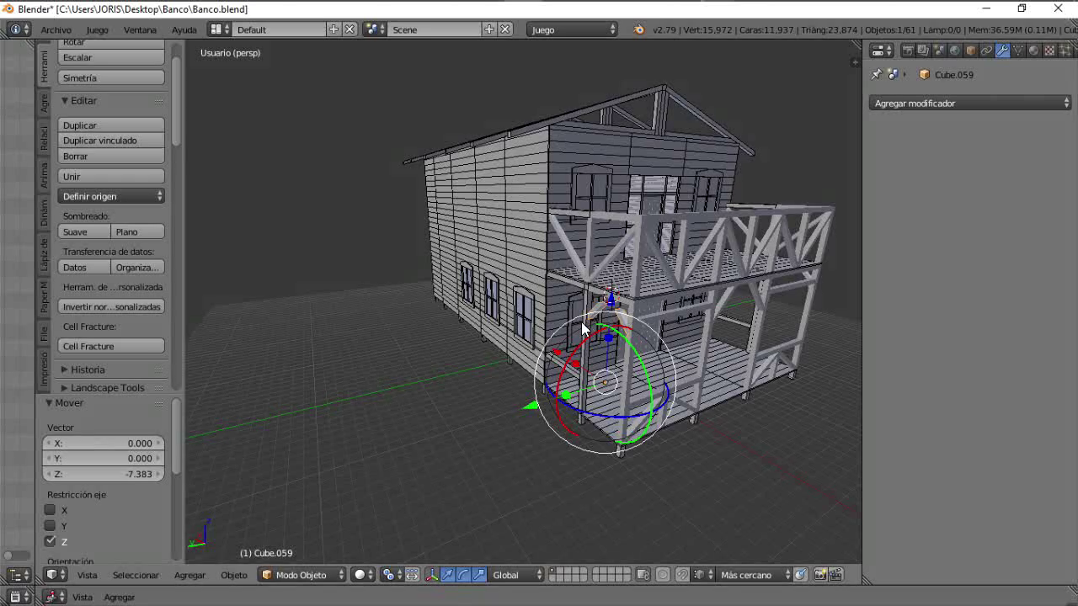
Step: Select the original side bay's brace pair and place the 3D cursor at its origin
{"action": "middle_click_drag", "start_coordinate": [581, 322], "coordinate": [508, 328]}
{"action": "scroll", "coordinate": [509, 319], "scroll_direction": "up", "scroll_amount": 3}
{"action": "middle_click_drag", "start_coordinate": [546, 363], "coordinate": [419, 244]}
{"action": "right_click", "coordinate": [421, 248]}
{"action": "key", "text": "shift+s"}
{"action": "left_click", "coordinate": [387, 327]}
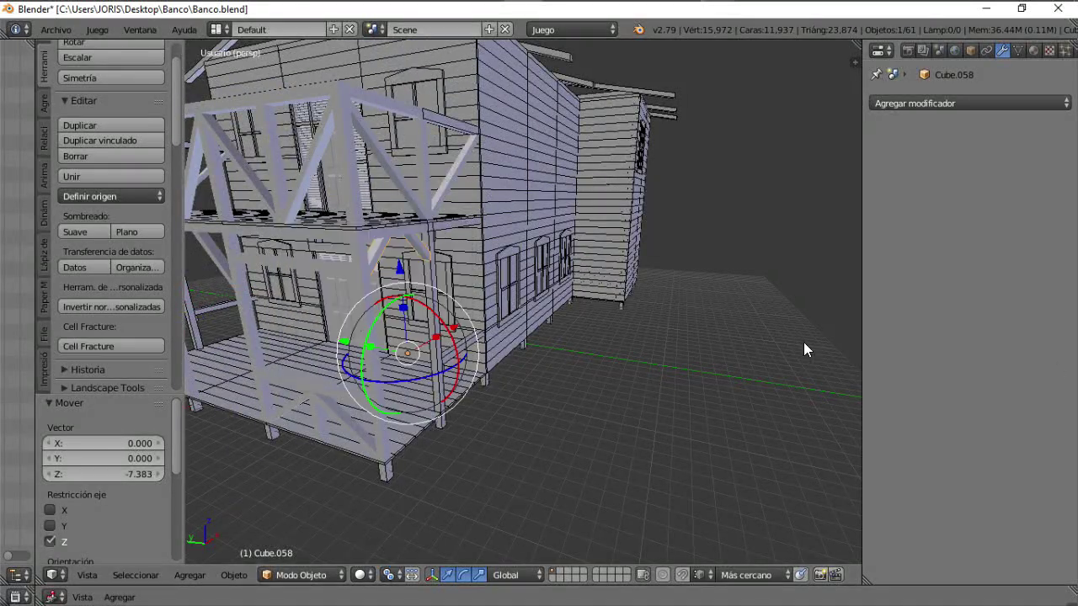
{"action": "key", "text": "shift+s"}
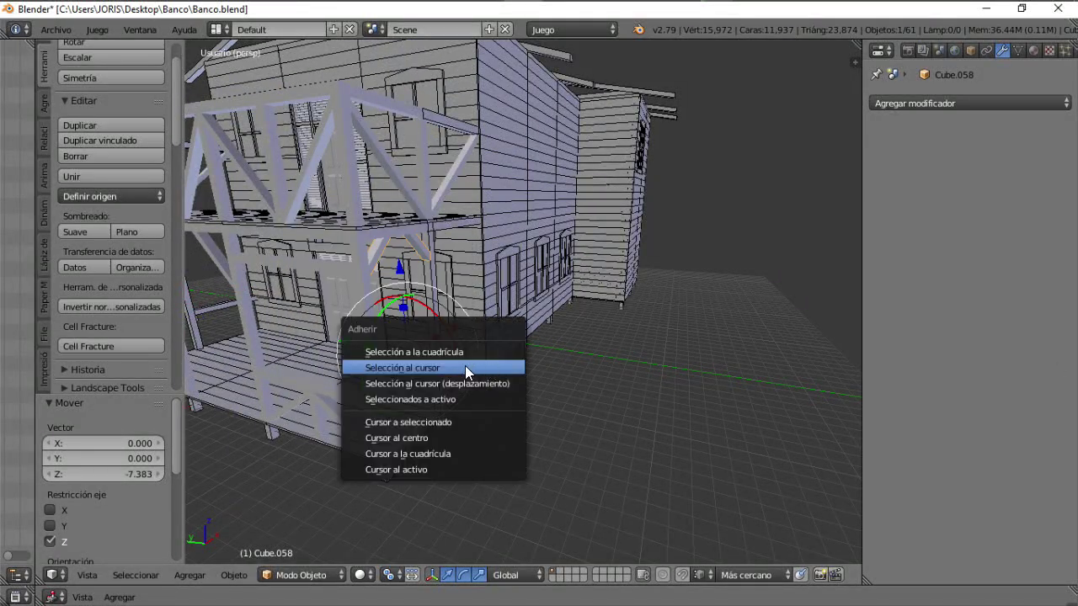
{"action": "left_click", "coordinate": [449, 417]}
Step: Select the copied brace pair on the opposite side and snap it to the 3D cursor
{"action": "middle_click_drag", "start_coordinate": [450, 416], "coordinate": [486, 375]}
{"action": "scroll", "coordinate": [491, 375], "scroll_direction": "up", "scroll_amount": 2}
{"action": "scroll", "coordinate": [490, 271], "scroll_direction": "up", "scroll_amount": 3}
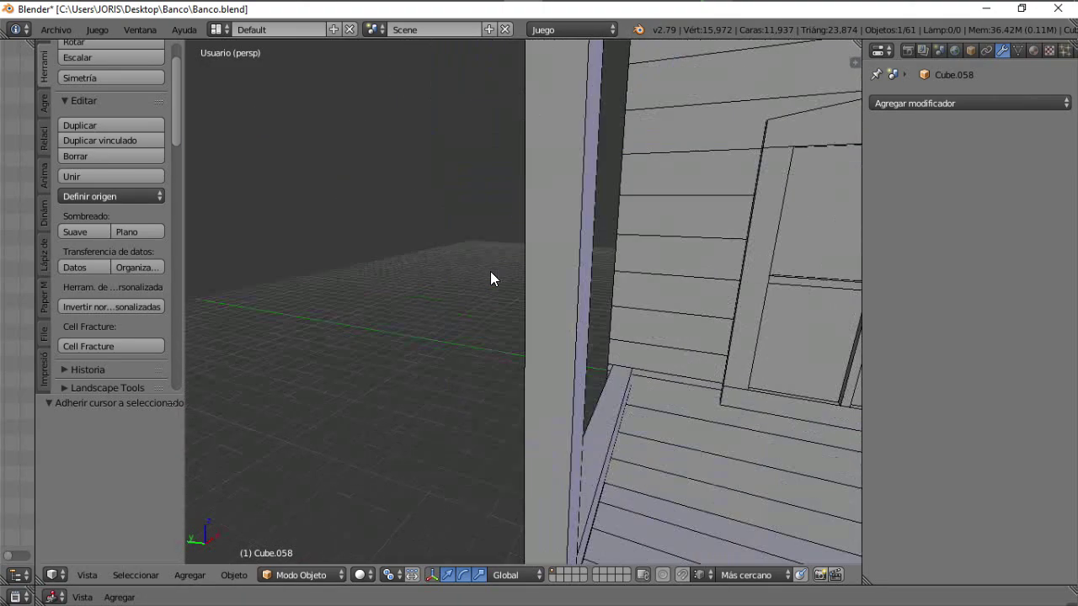
{"action": "scroll", "coordinate": [490, 271], "scroll_direction": "down", "scroll_amount": 4}
{"action": "scroll", "coordinate": [517, 272], "scroll_direction": "up", "scroll_amount": 2}
{"action": "right_click", "coordinate": [424, 244]}
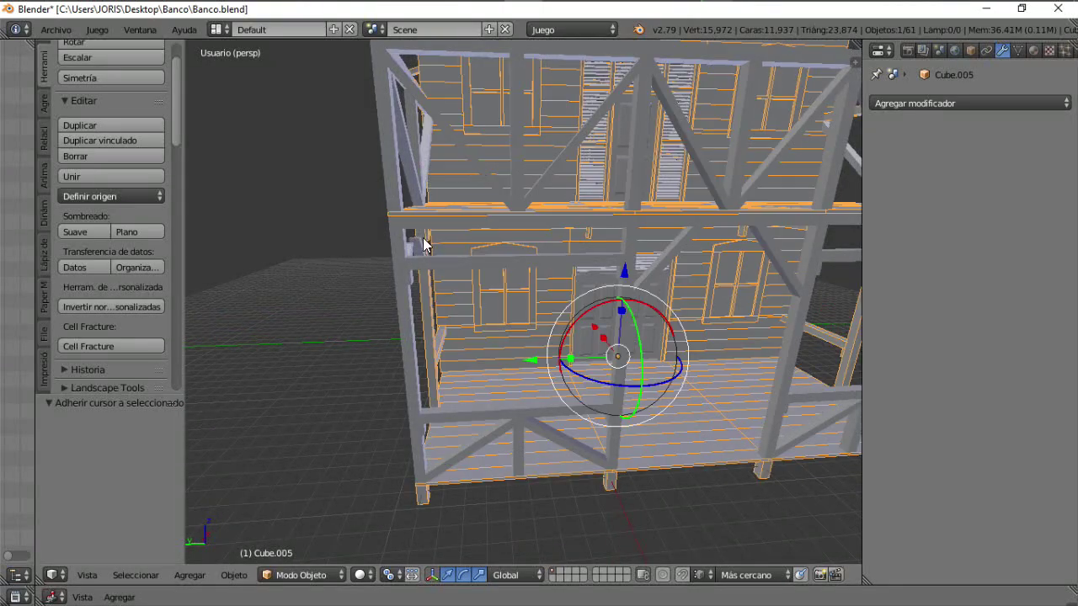
{"action": "right_click", "coordinate": [417, 246]}
{"action": "key", "text": "shift+s"}
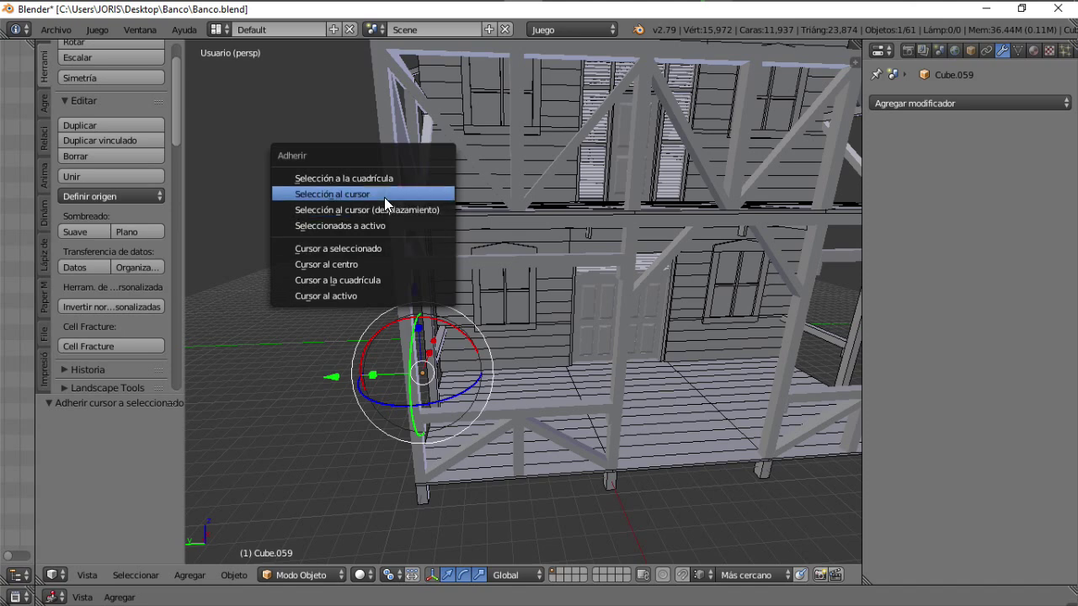
{"action": "left_click", "coordinate": [384, 196]}
Step: Move the copied brace pair 25.622 units along Y to the porch's opposite side bay
{"action": "key", "text": "g"}
{"action": "key", "text": "y"}
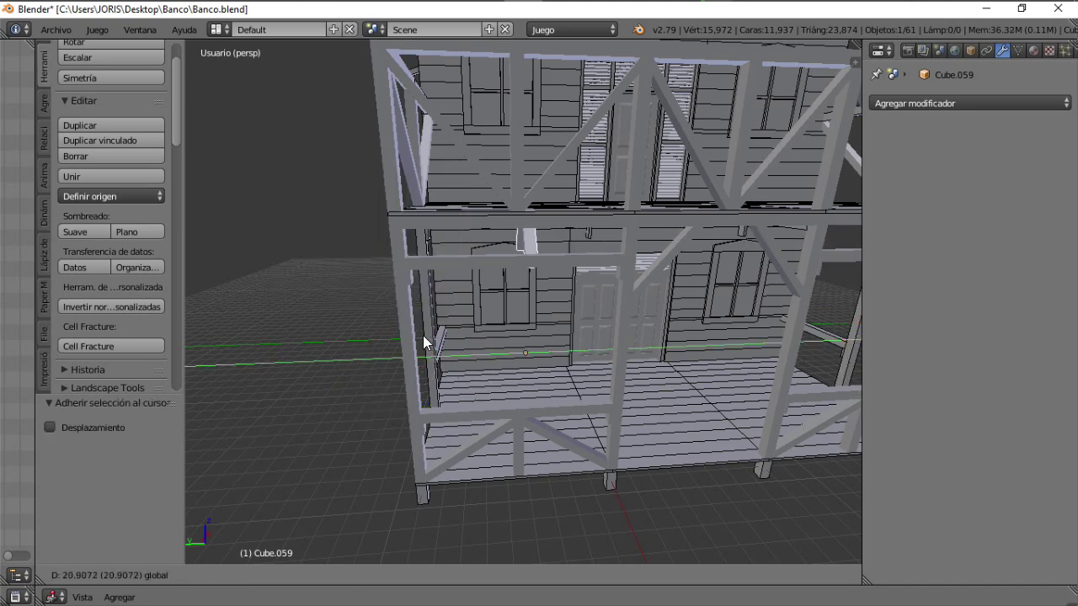
{"action": "left_click", "coordinate": [362, 363]}
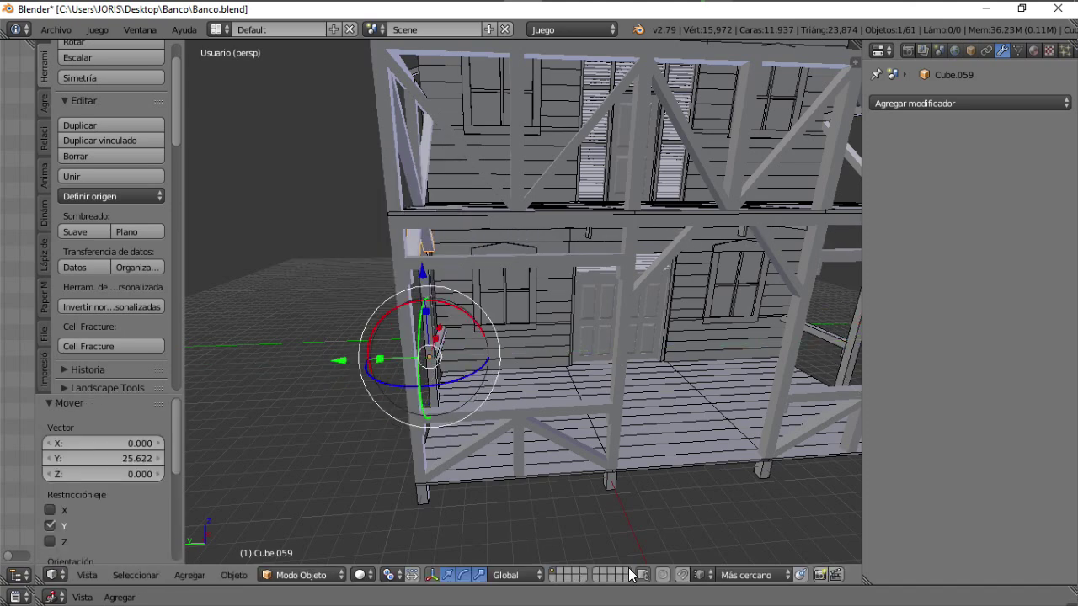
Step: Enable snapping, switch to orthographic projection and shift the copied brace pair another 0.356 units along Y
{"action": "scroll", "coordinate": [367, 271], "scroll_direction": "up", "scroll_amount": 5}
{"action": "scroll", "coordinate": [476, 310], "scroll_direction": "down", "scroll_amount": 5}
{"action": "middle_click_drag", "start_coordinate": [476, 310], "coordinate": [495, 362]}
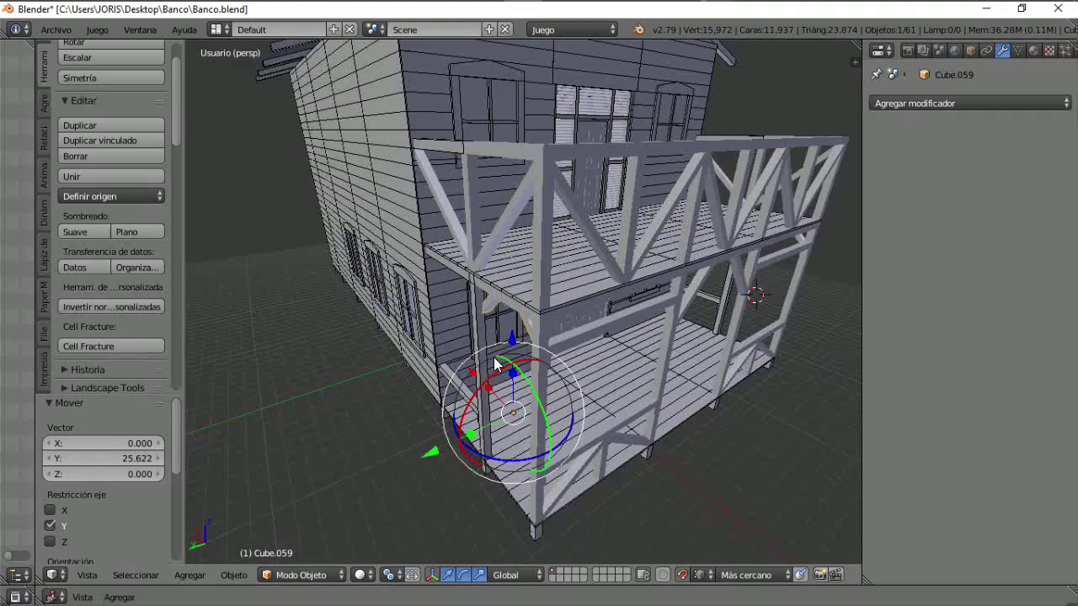
{"action": "scroll", "coordinate": [489, 355], "scroll_direction": "up", "scroll_amount": 5}
{"action": "scroll", "coordinate": [491, 356], "scroll_direction": "down", "scroll_amount": 8}
{"action": "key", "text": "KP_5"}
{"action": "scroll", "coordinate": [543, 295], "scroll_direction": "up", "scroll_amount": 8}
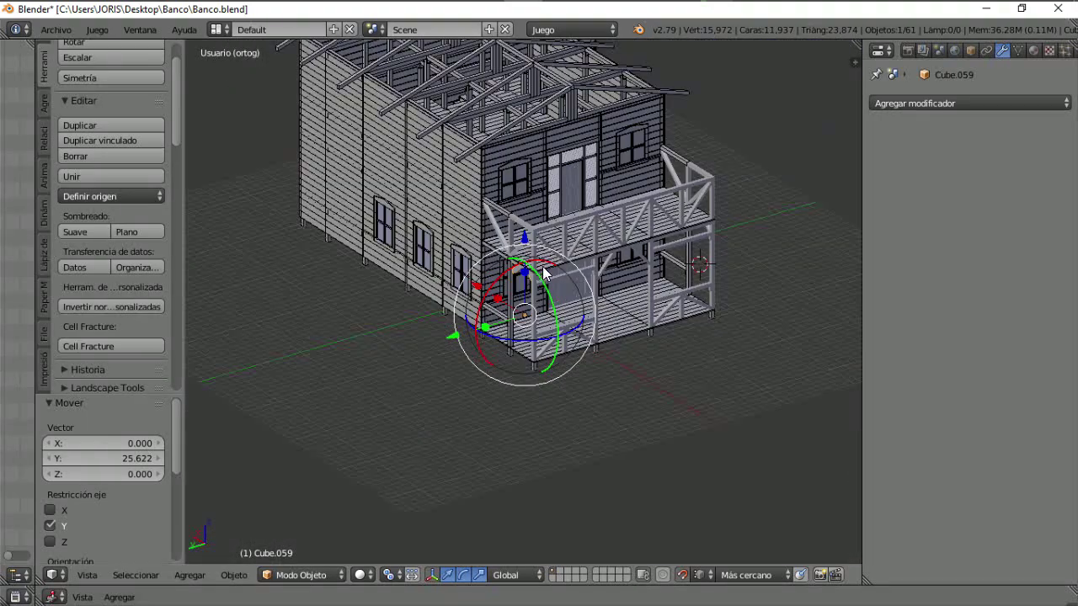
{"action": "scroll", "coordinate": [492, 335], "scroll_direction": "up", "scroll_amount": 2}
{"action": "mouse_move", "coordinate": [410, 387]}
{"action": "left_mouse_down"}
{"action": "mouse_move", "coordinate": [385, 375]}
{"action": "mouse_move", "coordinate": [412, 372]}
{"action": "left_mouse_up"}
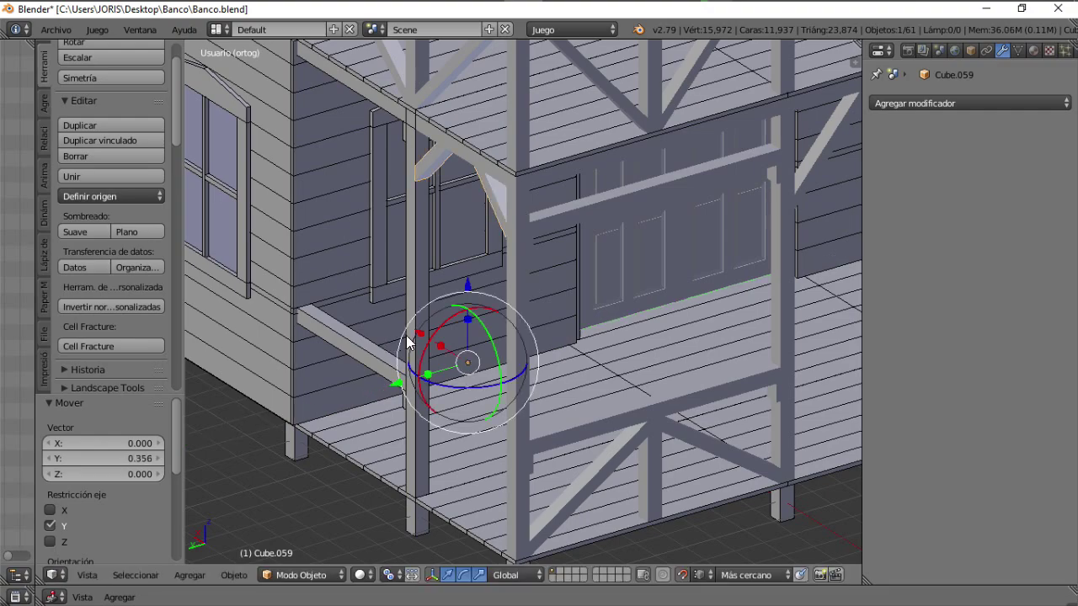
Step: Open the main house mesh in Edit Mode instead of the copied braces
{"action": "middle_click_drag", "start_coordinate": [407, 338], "coordinate": [611, 373]}
{"action": "key", "text": "Tab"}
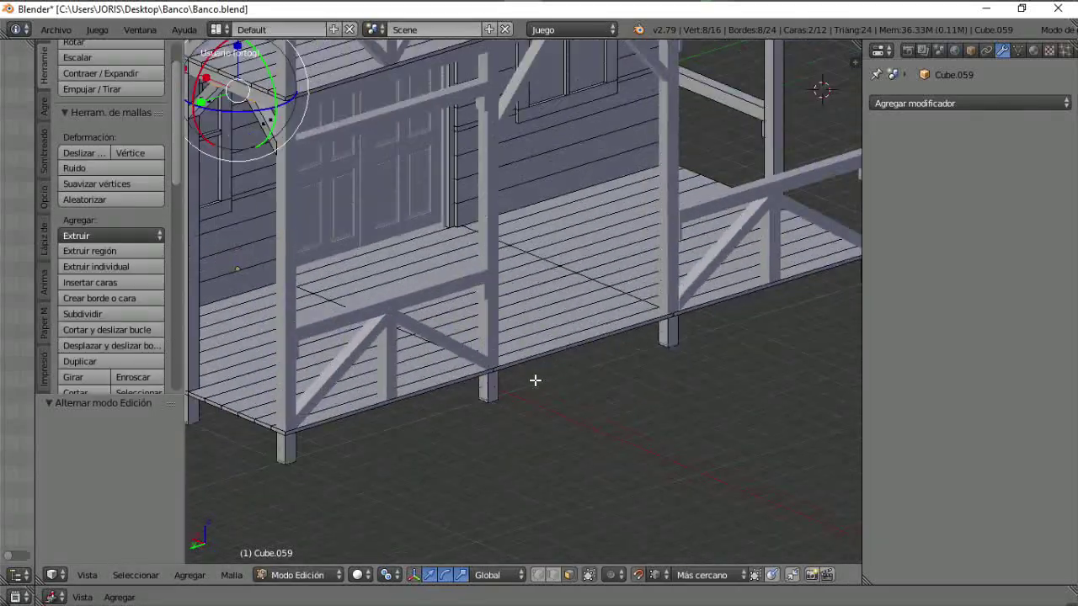
{"action": "key", "text": "Tab"}
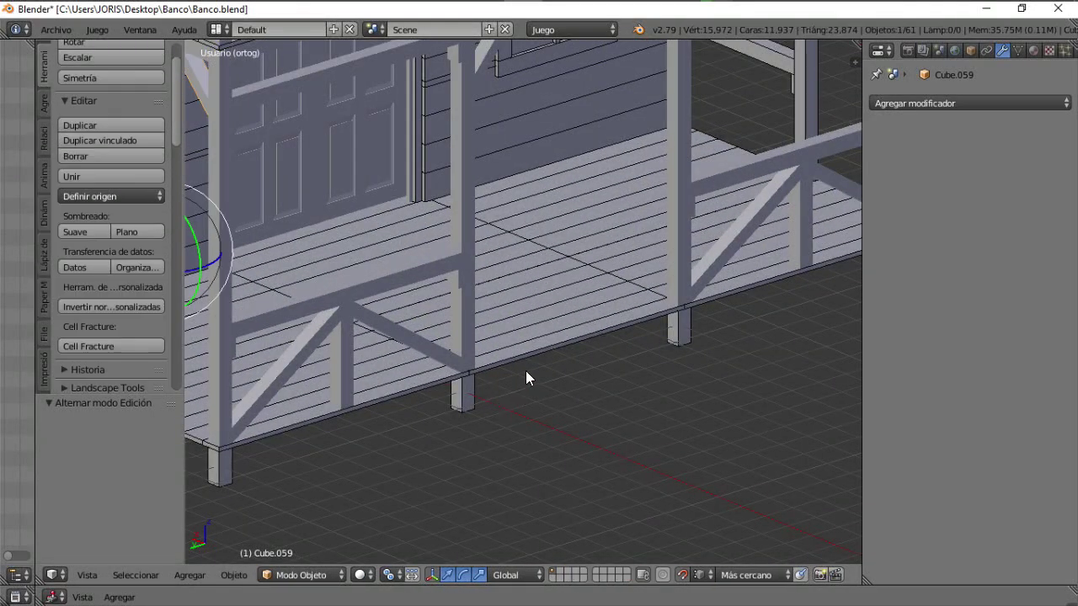
{"action": "scroll", "coordinate": [526, 371], "scroll_direction": "down", "scroll_amount": 3}
{"action": "right_click", "coordinate": [526, 372]}
{"action": "scroll", "coordinate": [529, 356], "scroll_direction": "up", "scroll_amount": 3}
{"action": "key", "text": "Tab"}
{"action": "scroll", "coordinate": [455, 387], "scroll_direction": "up", "scroll_amount": 1}
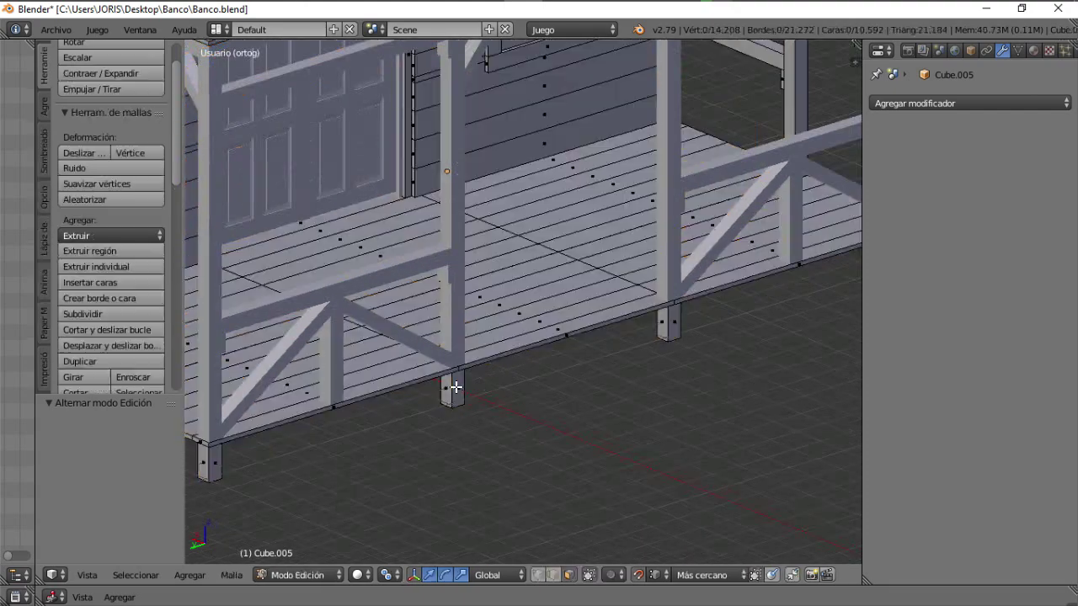
Step: Select the two foundation posts below the porch's front middle bay and duplicate them -1.218 units along X
{"action": "scroll", "coordinate": [454, 388], "scroll_direction": "up", "scroll_amount": 1}
{"action": "key", "text": "l"}
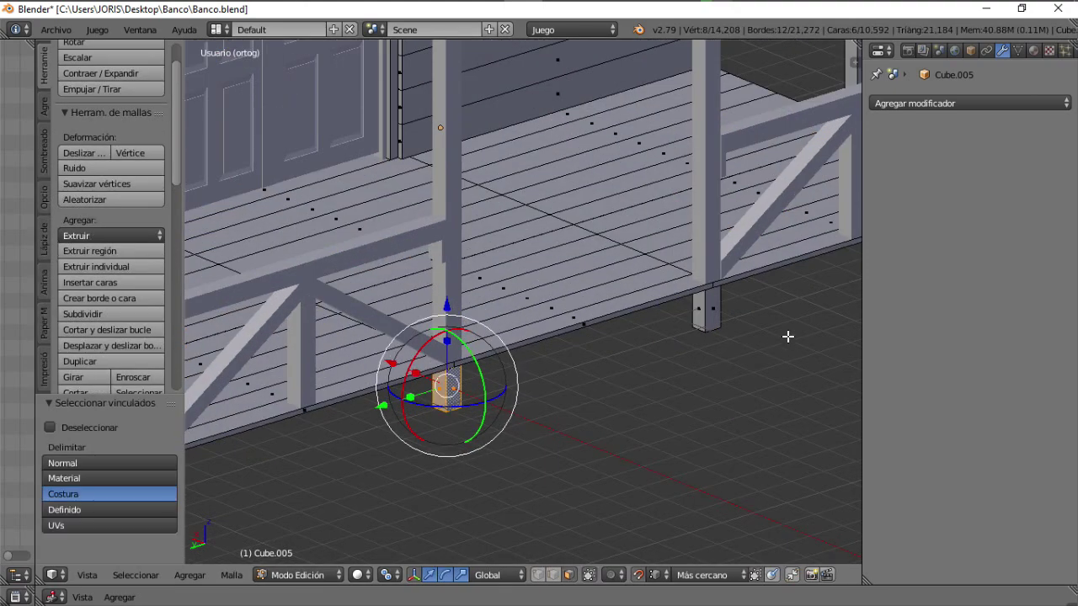
{"action": "middle_click_drag", "start_coordinate": [627, 366], "coordinate": [662, 379]}
{"action": "key", "text": "shift+d"}
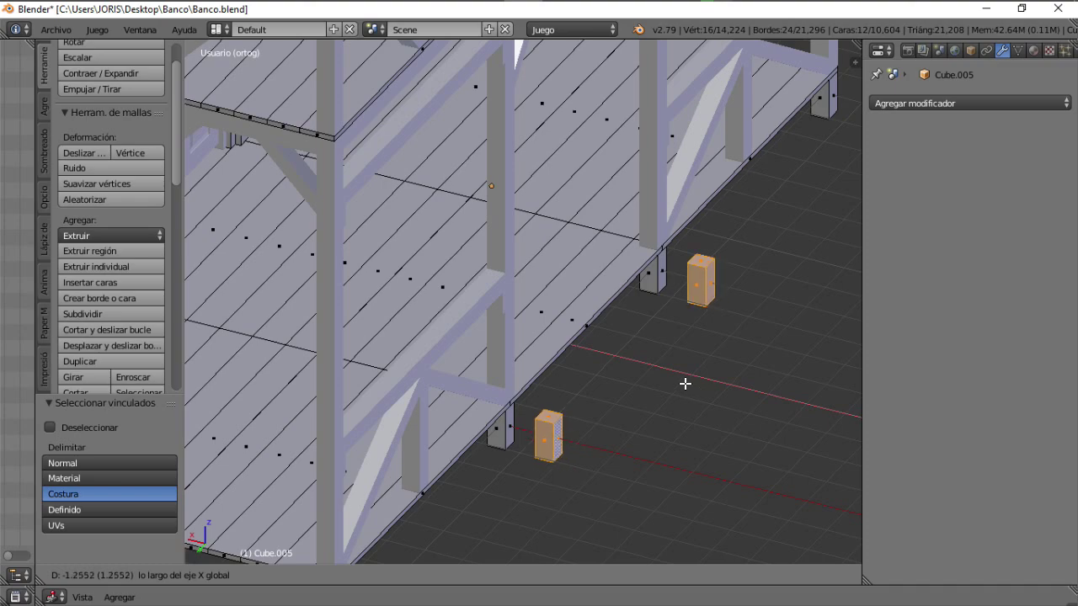
{"action": "left_click", "coordinate": [686, 384]}
Step: Select the porch floor's front edge board in the middle bay and duplicate it -0.782 units along X
{"action": "scroll", "coordinate": [694, 375], "scroll_direction": "up", "scroll_amount": 2}
{"action": "middle_click_drag", "start_coordinate": [692, 374], "coordinate": [635, 385]}
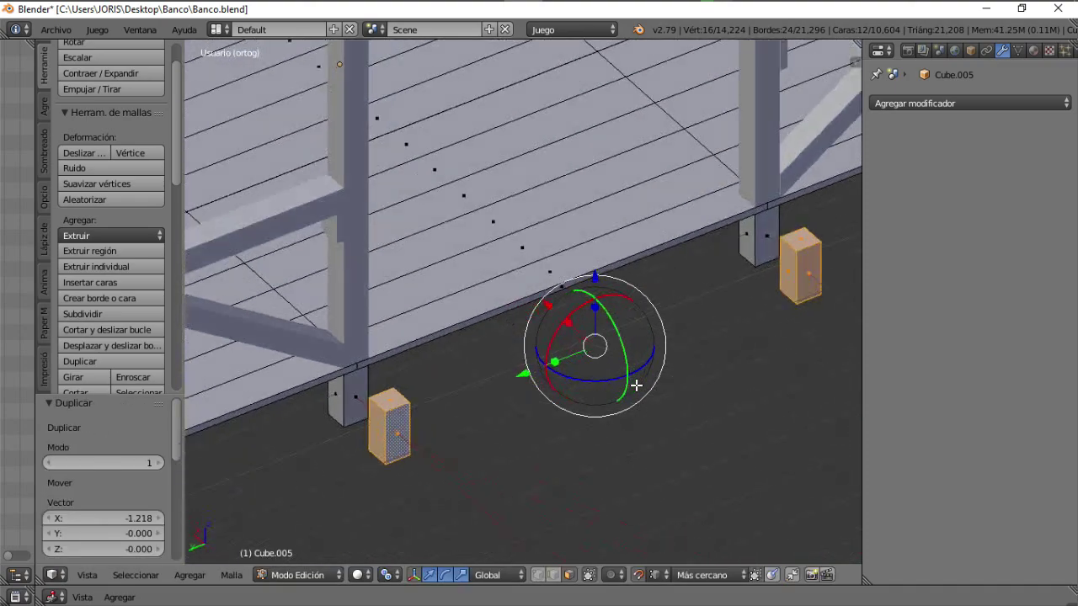
{"action": "right_click", "coordinate": [556, 268]}
{"action": "middle_click_drag", "start_coordinate": [564, 326], "coordinate": [510, 310]}
{"action": "key", "text": "l"}
{"action": "key", "text": "ctrl+space"}
{"action": "key", "text": "g"}
{"action": "key", "text": "x"}
{"action": "left_click", "coordinate": [588, 332]}
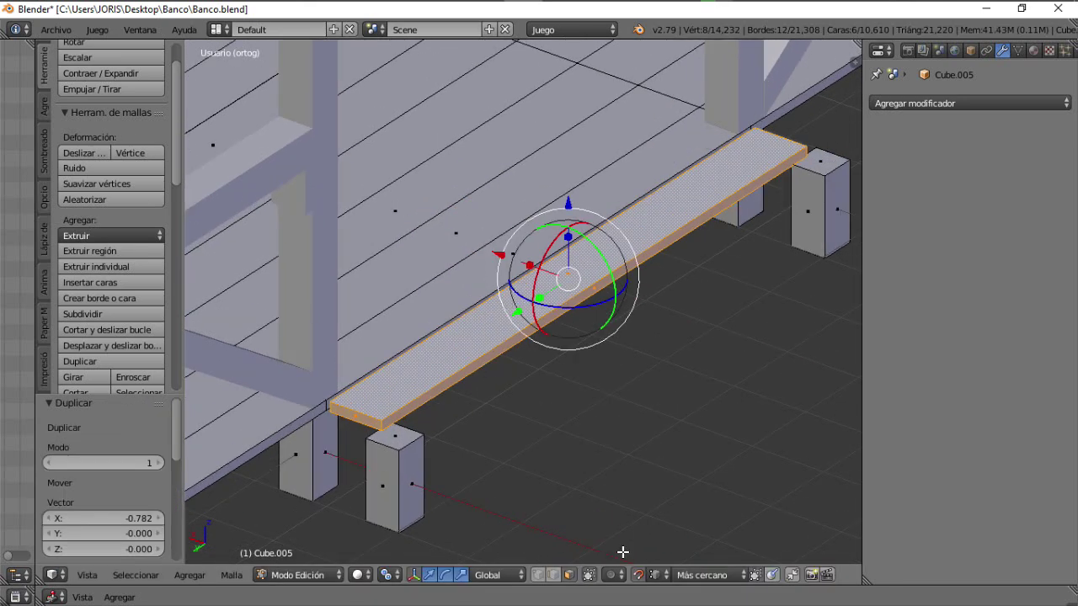
Step: Slide the duplicated board -0.326 units along X towards the new posts, then 0.354 units back along X
{"action": "key", "text": "g"}
{"action": "key", "text": "x"}
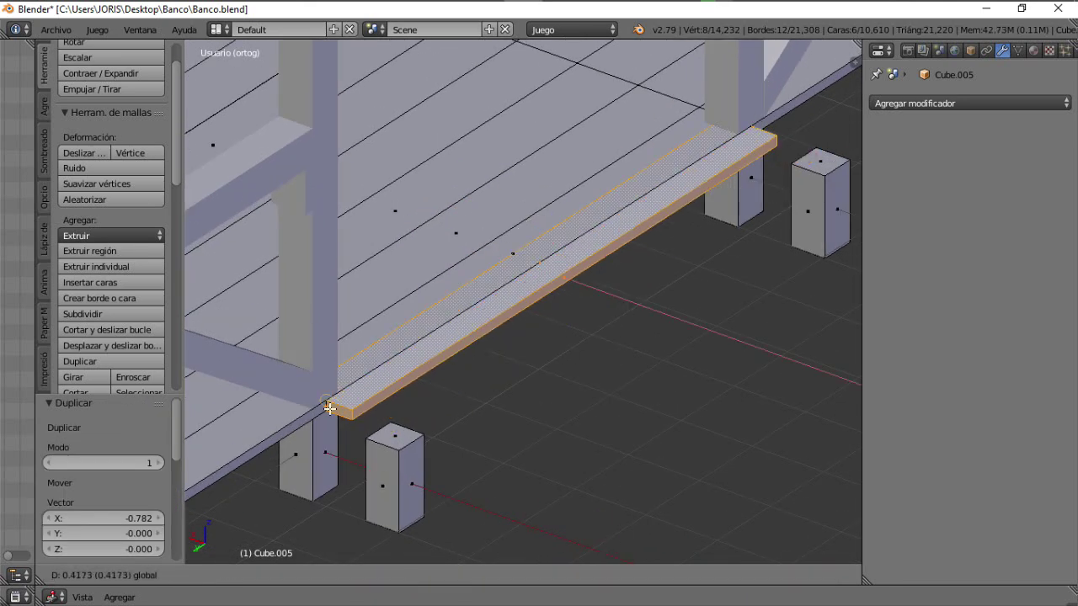
{"action": "left_click", "coordinate": [373, 429]}
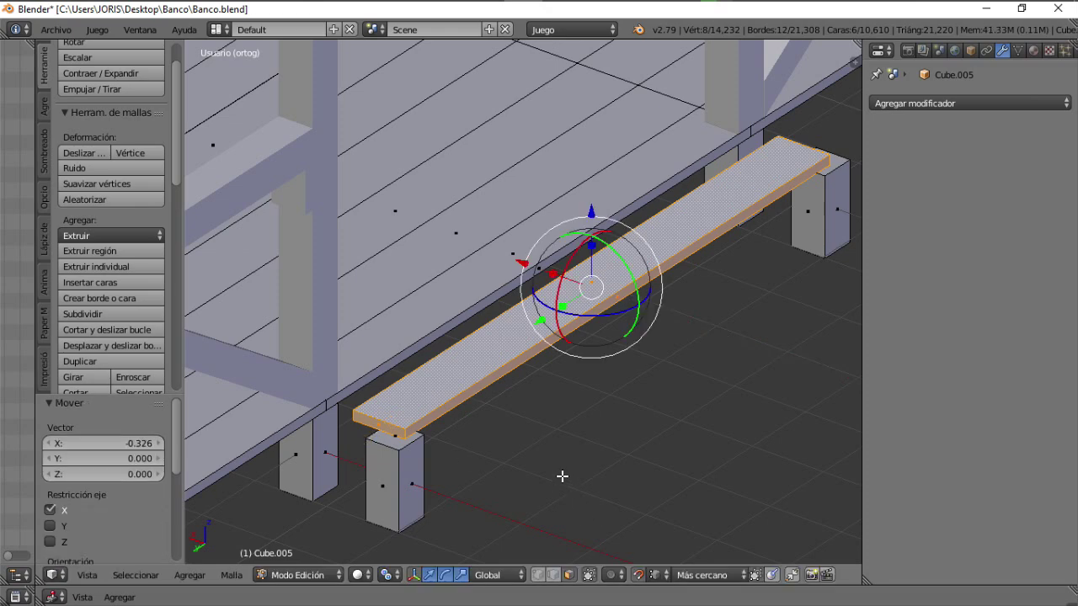
{"action": "middle_click_drag", "start_coordinate": [639, 505], "coordinate": [696, 435]}
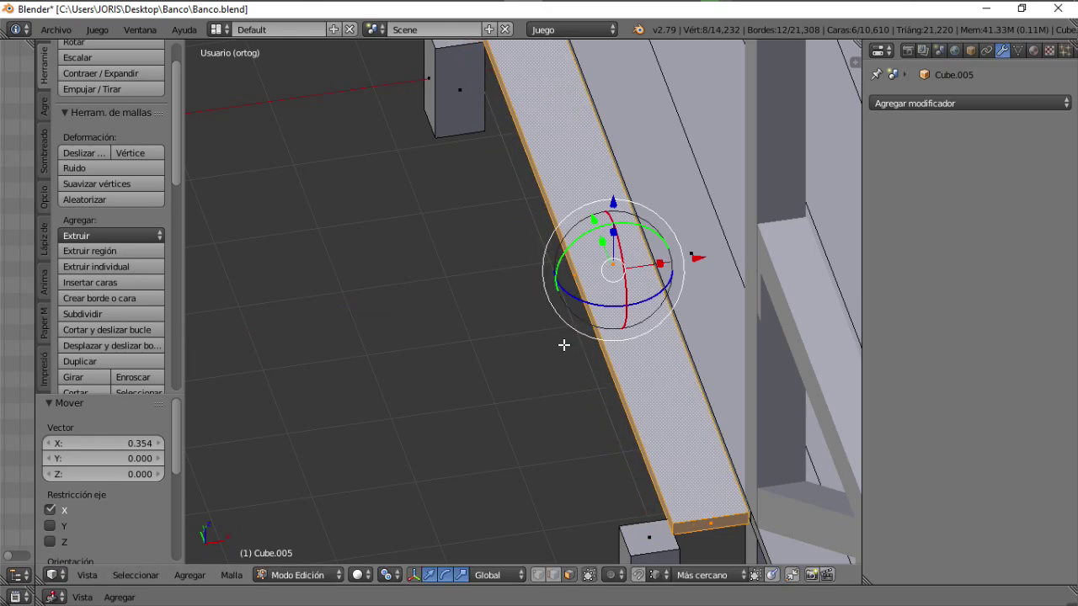
Step: Lower the duplicated board -0.521 units along Z below the porch floor, then raise it 0.024 units
{"action": "middle_click_drag", "start_coordinate": [564, 346], "coordinate": [666, 295]}
{"action": "scroll", "coordinate": [666, 296], "scroll_direction": "up", "scroll_amount": 1}
{"action": "left_click_drag", "start_coordinate": [592, 174], "coordinate": [623, 245]}
{"action": "scroll", "coordinate": [623, 245], "scroll_direction": "down", "scroll_amount": 2}
{"action": "middle_click_drag", "start_coordinate": [623, 245], "coordinate": [566, 309]}
{"action": "scroll", "coordinate": [645, 311], "scroll_direction": "up", "scroll_amount": 1}
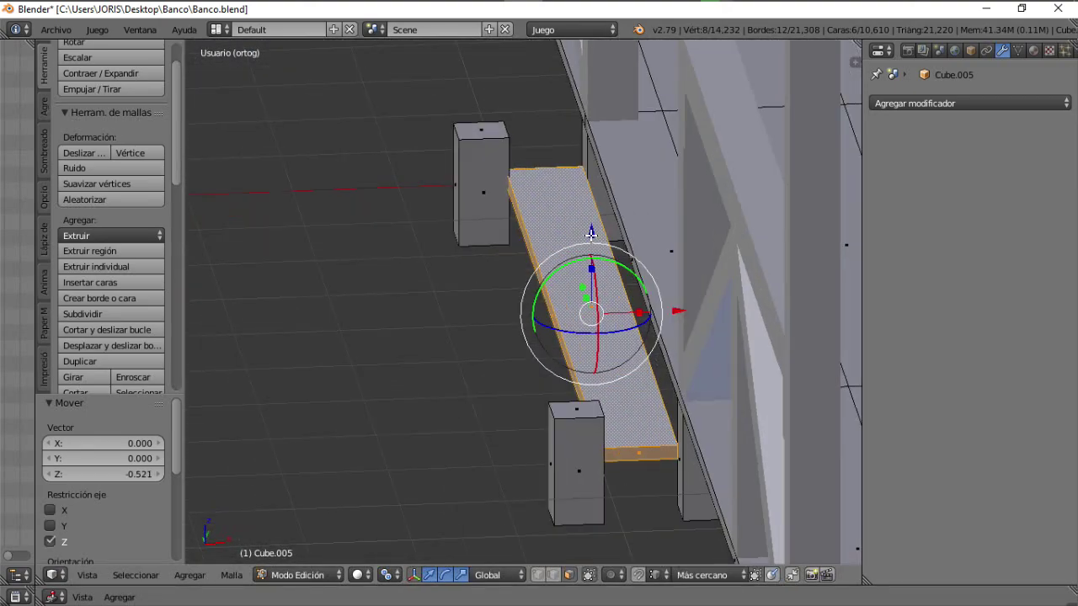
{"action": "left_click_drag", "start_coordinate": [591, 235], "coordinate": [583, 233]}
Step: Select the top face of the nearer new post and move it -0.508 units along Z to the step board's underside
{"action": "middle_click_drag", "start_coordinate": [539, 335], "coordinate": [616, 324]}
{"action": "right_click", "coordinate": [685, 315]}
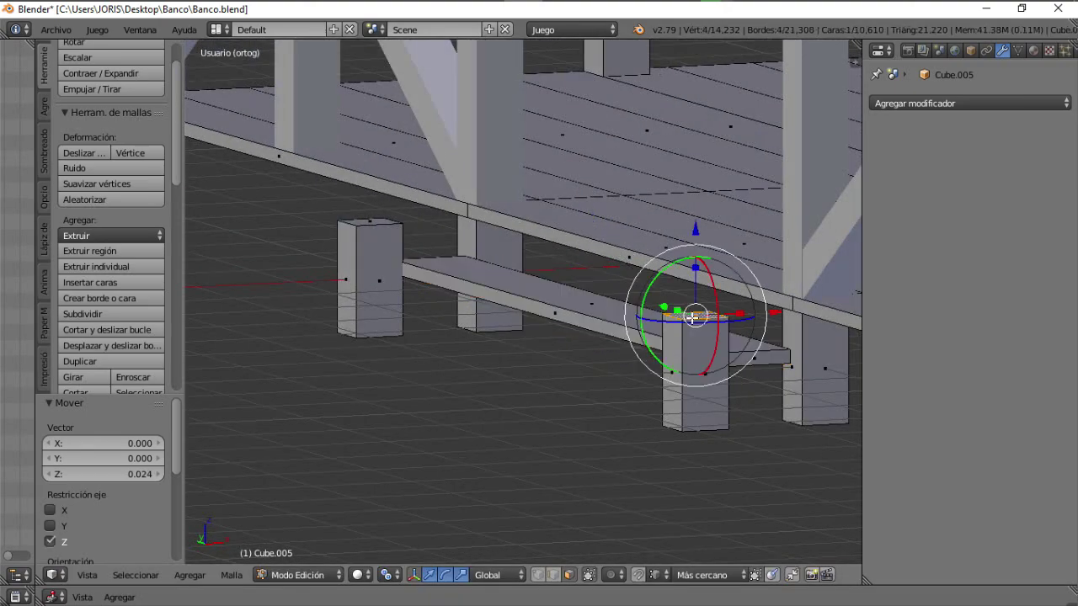
{"action": "middle_click_drag", "start_coordinate": [690, 318], "coordinate": [686, 257]}
{"action": "left_click_drag", "start_coordinate": [689, 236], "coordinate": [697, 309]}
Step: Select the whole shortened post and move it 0.956 units along X, then -0.729 units back
{"action": "middle_click_drag", "start_coordinate": [692, 421], "coordinate": [602, 477]}
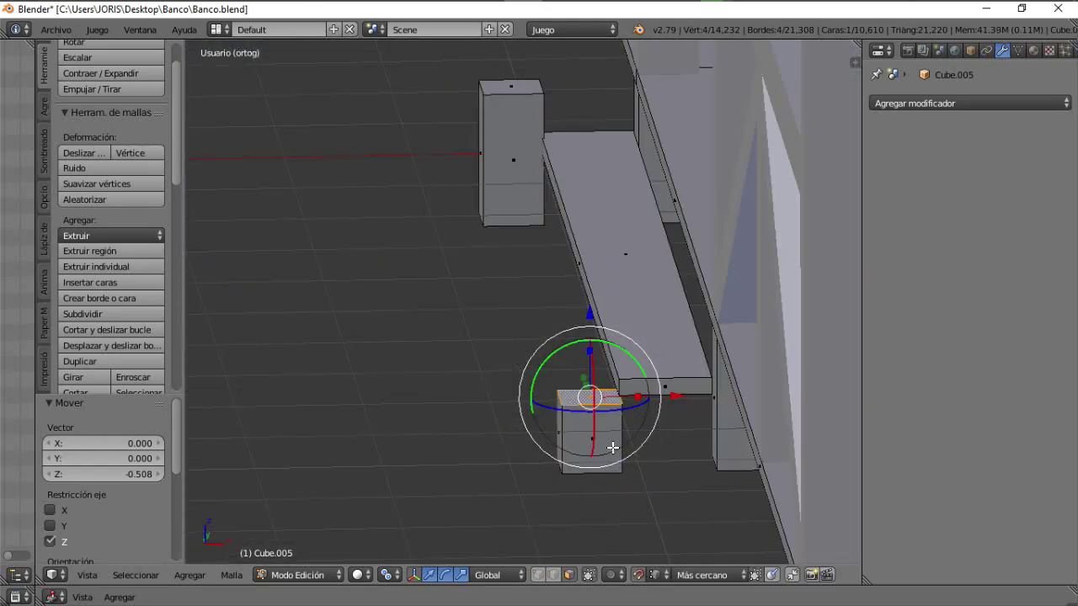
{"action": "key", "text": "l"}
{"action": "scroll", "coordinate": [691, 447], "scroll_direction": "up", "scroll_amount": 1}
{"action": "key", "text": "g"}
{"action": "key", "text": "x"}
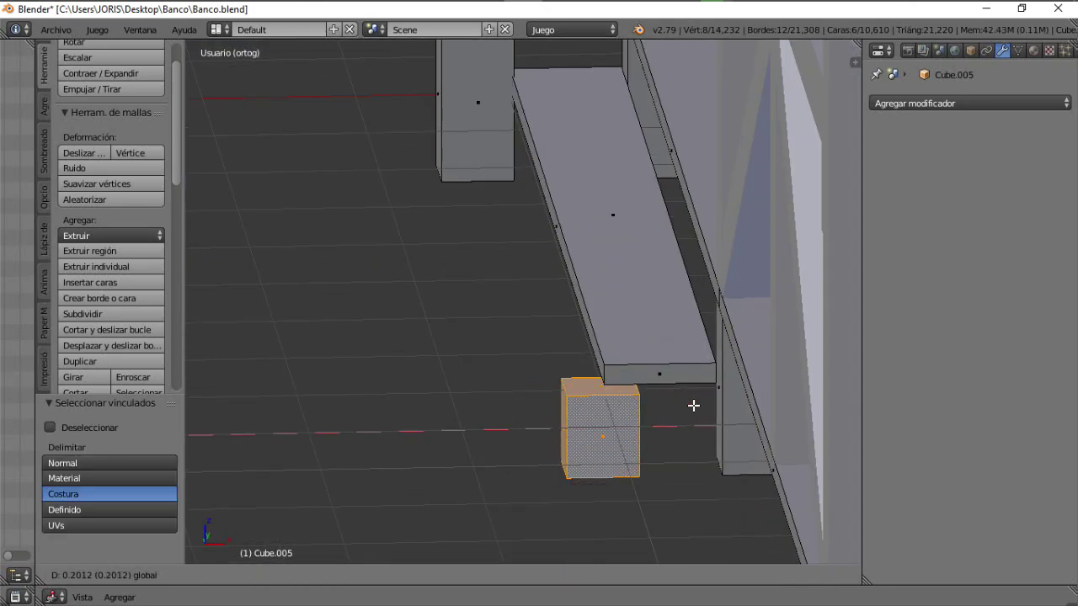
{"action": "left_click", "coordinate": [729, 389]}
{"action": "key", "text": "g"}
{"action": "key", "text": "x"}
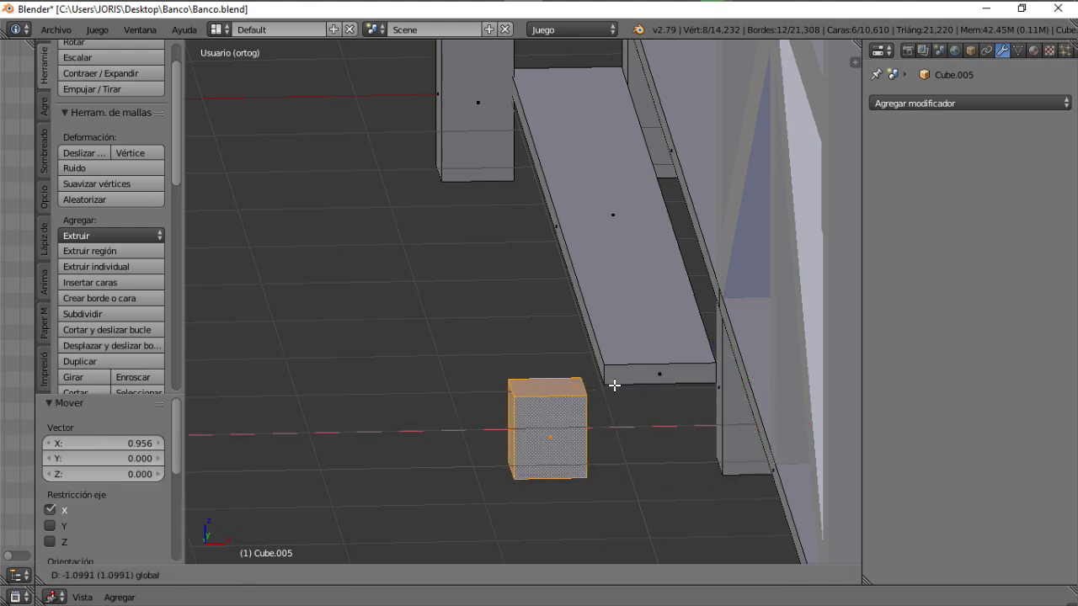
{"action": "left_click", "coordinate": [627, 390]}
Step: Shift the shortened post 0.220 units along X beneath the step board's end
{"action": "scroll", "coordinate": [620, 419], "scroll_direction": "up", "scroll_amount": 1}
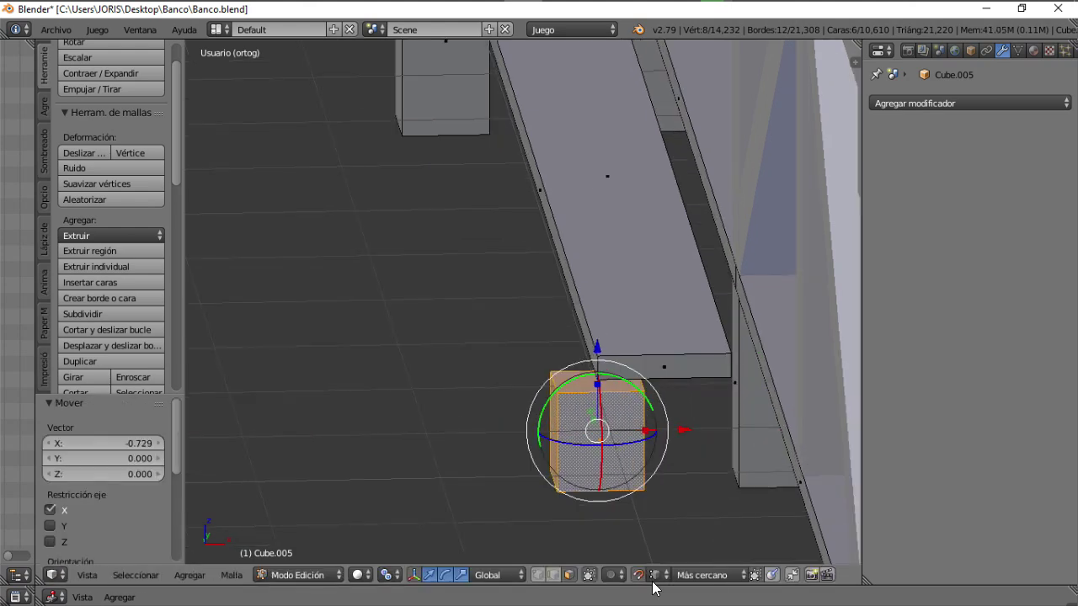
{"action": "key", "text": "g"}
{"action": "key", "text": "x"}
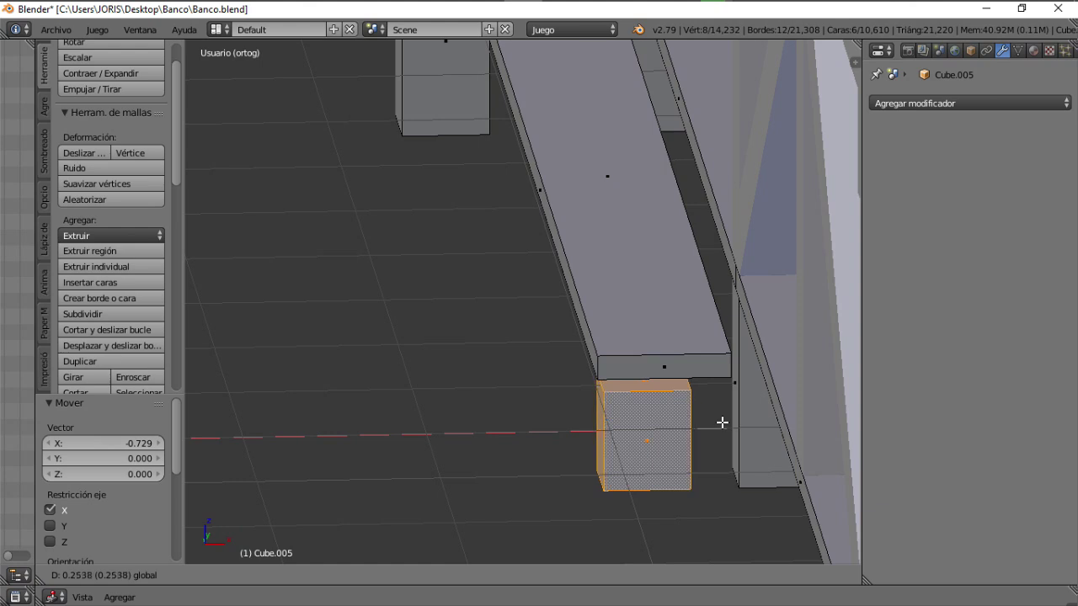
{"action": "left_click", "coordinate": [718, 421]}
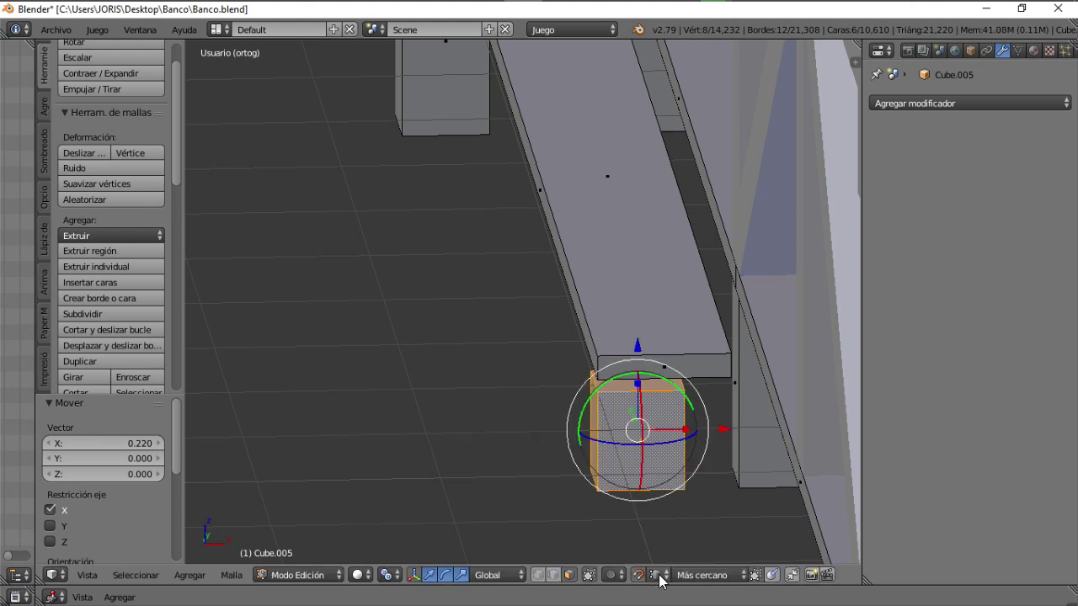
Step: Switch snapping to increments and shift the still-tall step post about 0.22 units along X beneath the step board's other end
{"action": "left_click", "coordinate": [657, 575]}
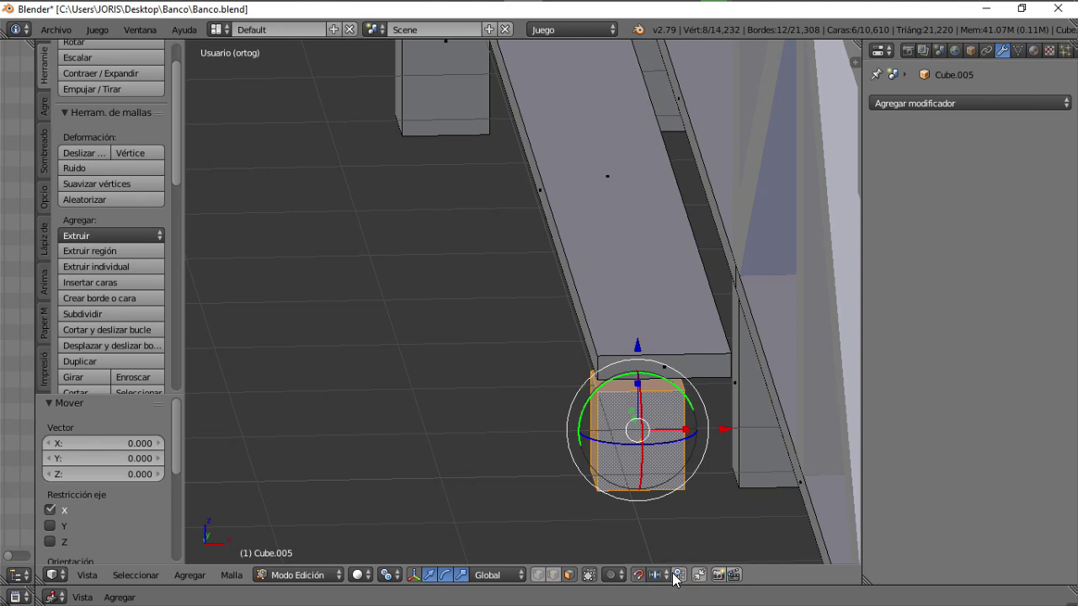
{"action": "left_click_drag", "start_coordinate": [724, 429], "coordinate": [709, 422]}
{"action": "middle_click_drag", "start_coordinate": [517, 435], "coordinate": [629, 446]}
{"action": "key", "text": "l"}
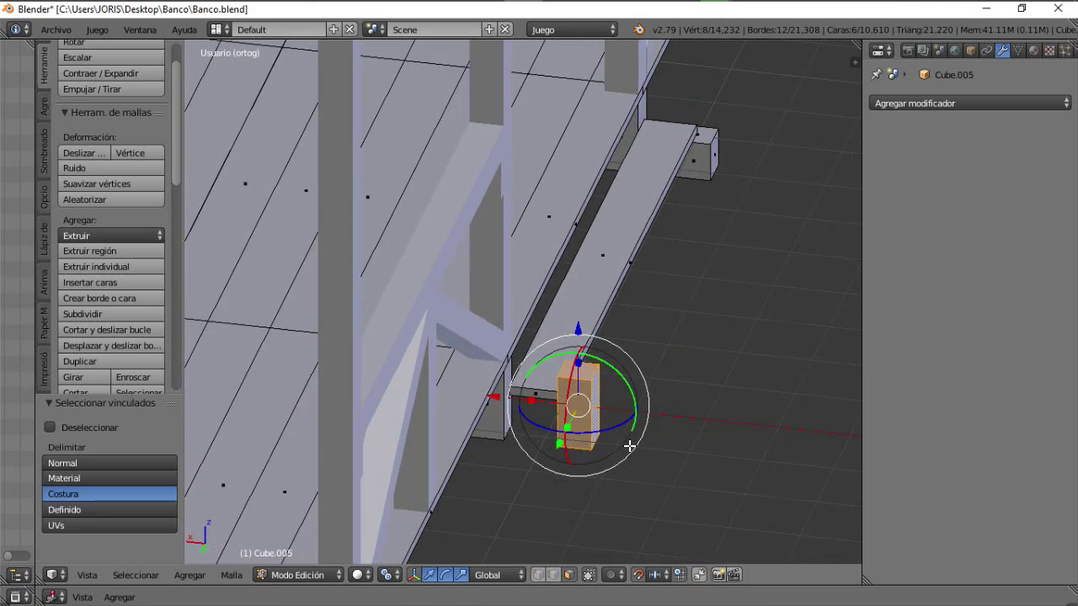
{"action": "left_click_drag", "start_coordinate": [499, 400], "coordinate": [489, 397]}
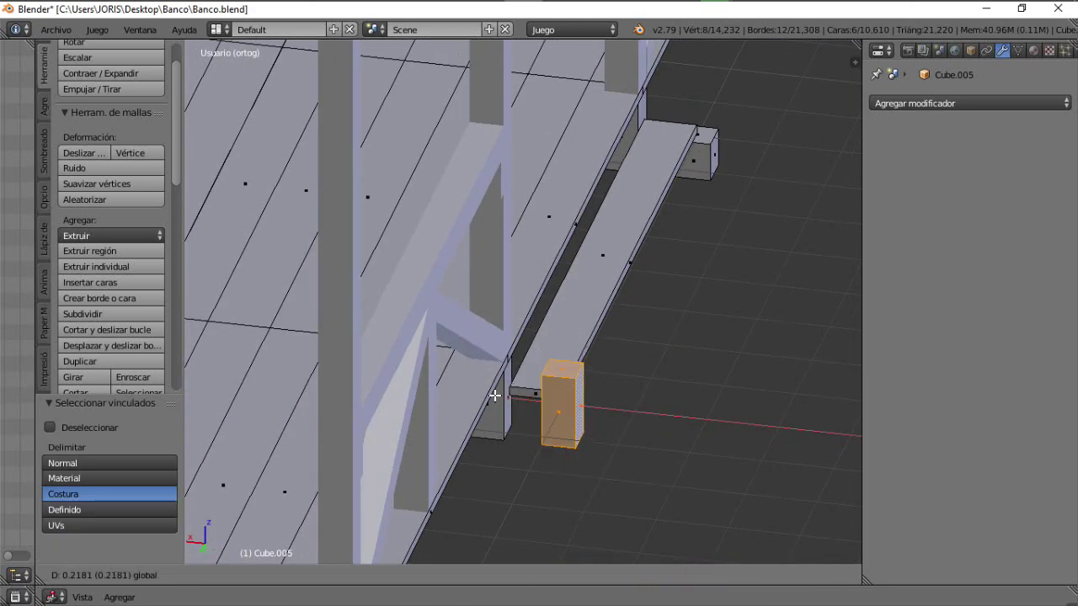
Step: Move the tall post's top face -0.531 units along Z, then restore nearest-target snapping and raise it 0.034 units toward the board's underside
{"action": "scroll", "coordinate": [607, 431], "scroll_direction": "up", "scroll_amount": 2}
{"action": "middle_click_drag", "start_coordinate": [614, 429], "coordinate": [606, 532]}
{"action": "key", "text": "g"}
{"action": "key", "text": "z"}
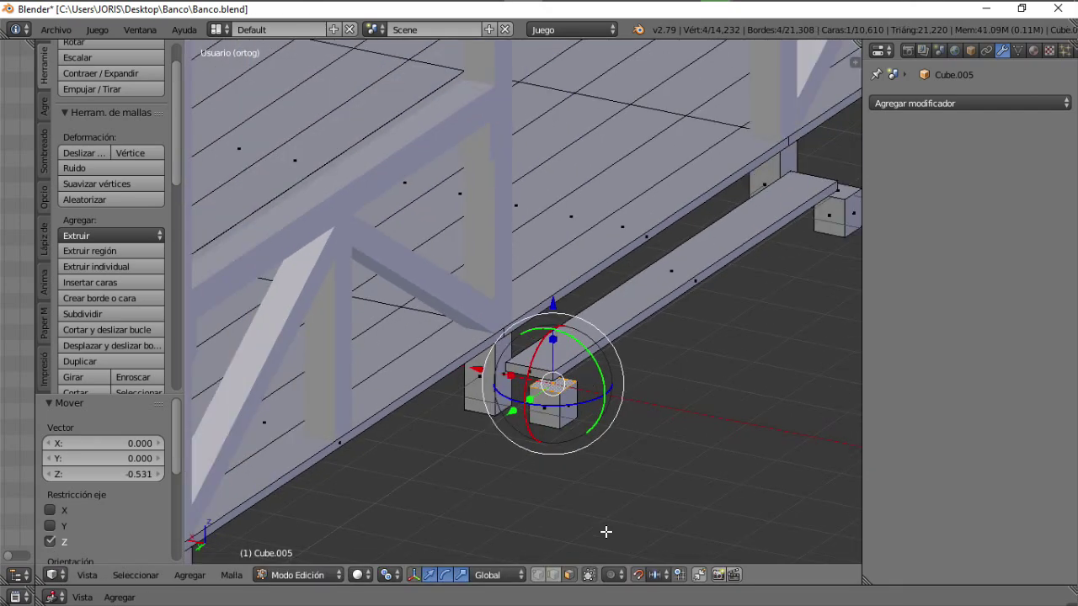
{"action": "left_click", "coordinate": [666, 578]}
{"action": "left_click", "coordinate": [674, 549]}
{"action": "middle_click_drag", "start_coordinate": [650, 423], "coordinate": [639, 344]}
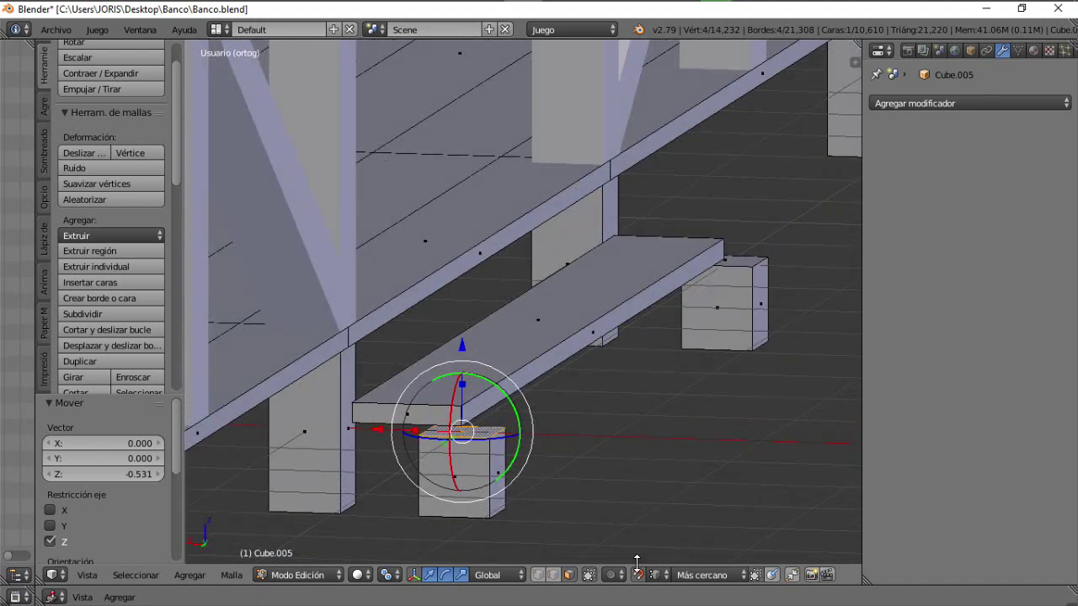
{"action": "left_click_drag", "start_coordinate": [476, 353], "coordinate": [461, 406]}
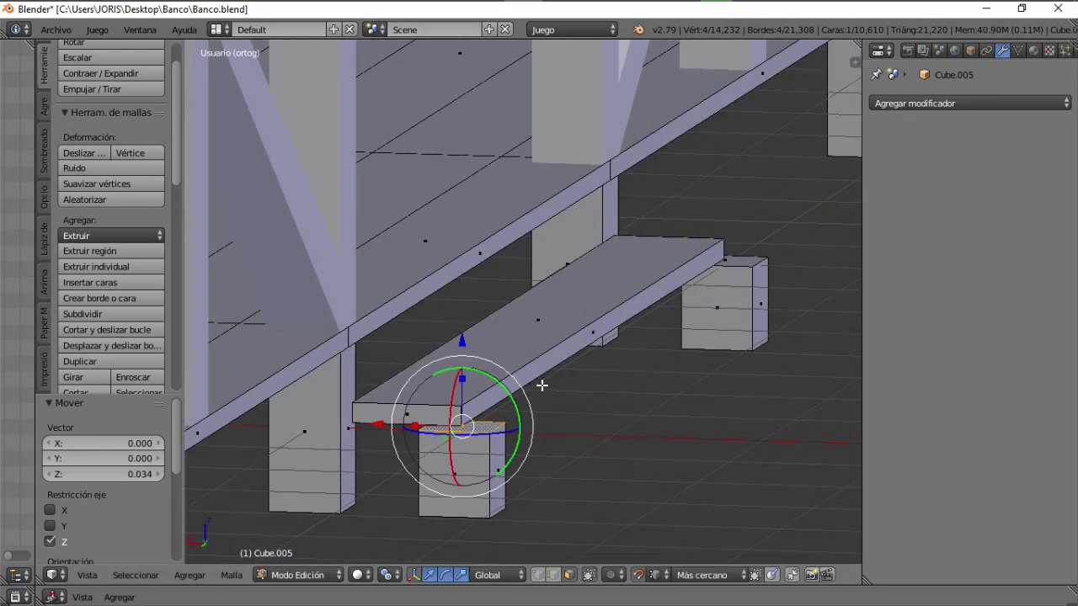
Step: Move the step board's long house-side face 0.025 units along X
{"action": "middle_click_drag", "start_coordinate": [541, 385], "coordinate": [455, 359]}
{"action": "middle_click_drag", "start_coordinate": [474, 276], "coordinate": [263, 432]}
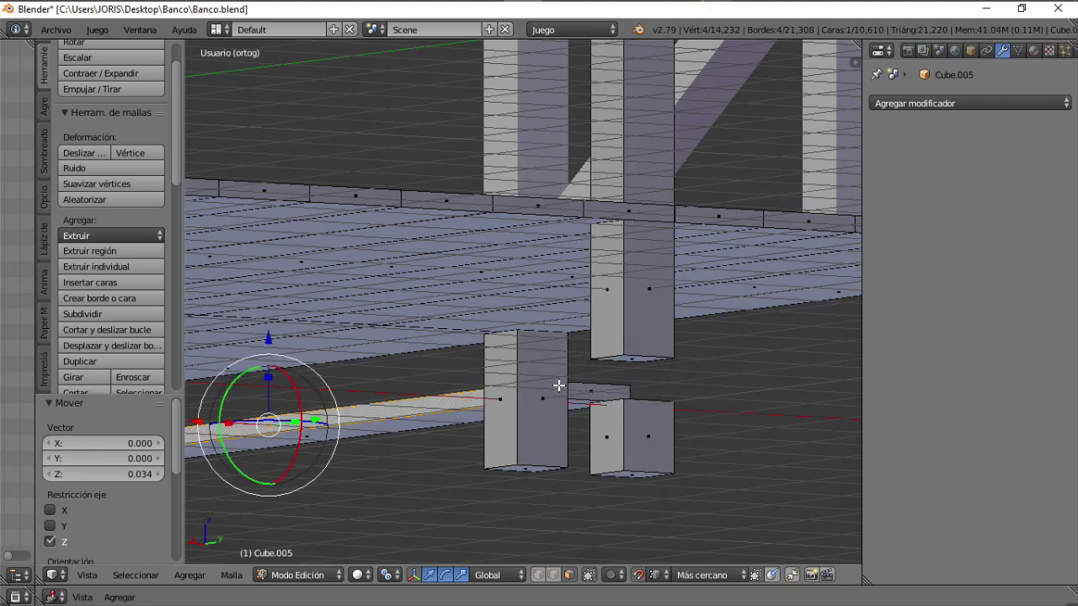
{"action": "middle_click_drag", "start_coordinate": [558, 385], "coordinate": [534, 414]}
{"action": "key", "text": "g"}
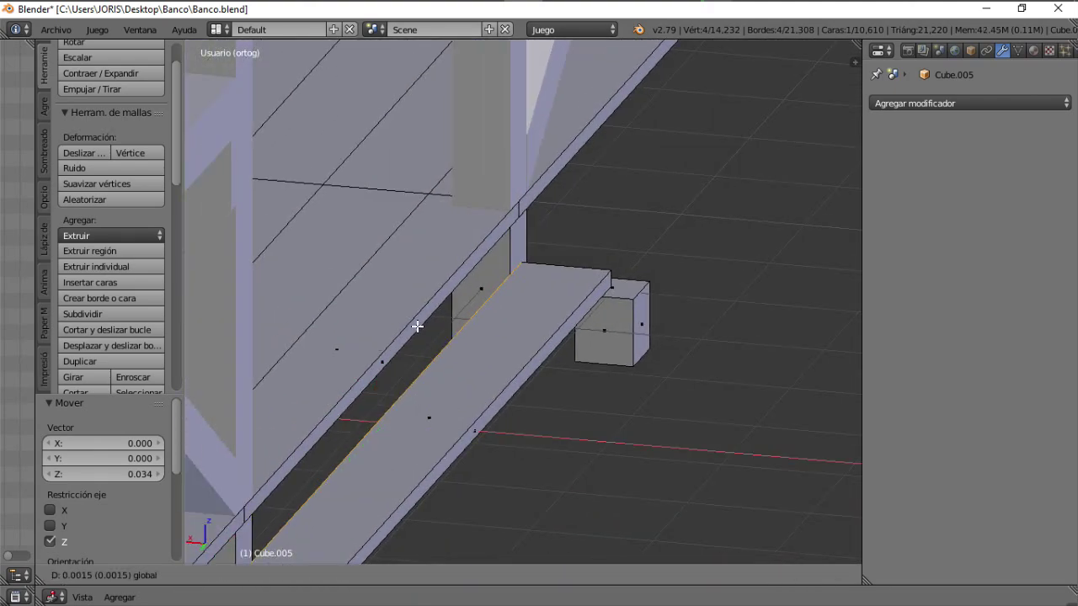
{"action": "left_click_drag", "start_coordinate": [417, 326], "coordinate": [526, 253]}
Step: Select the step board's long outer face and move it -0.246 units along X to the short posts' outer faces
{"action": "middle_click_drag", "start_coordinate": [642, 320], "coordinate": [623, 294]}
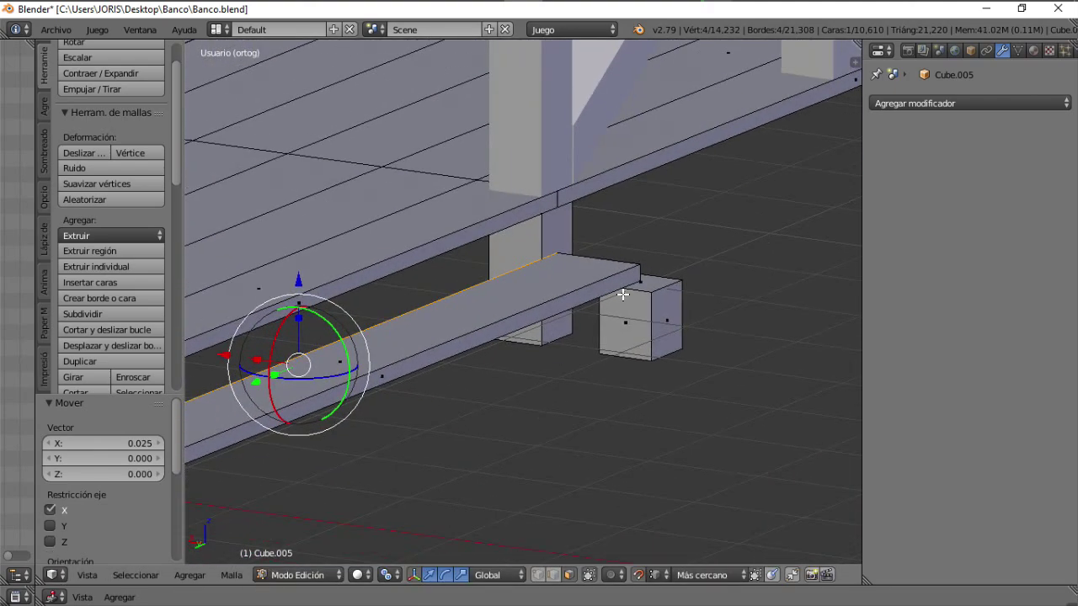
{"action": "scroll", "coordinate": [650, 323], "scroll_direction": "down", "scroll_amount": 3}
{"action": "middle_click_drag", "start_coordinate": [618, 346], "coordinate": [645, 357]}
{"action": "scroll", "coordinate": [553, 318], "scroll_direction": "up", "scroll_amount": 1}
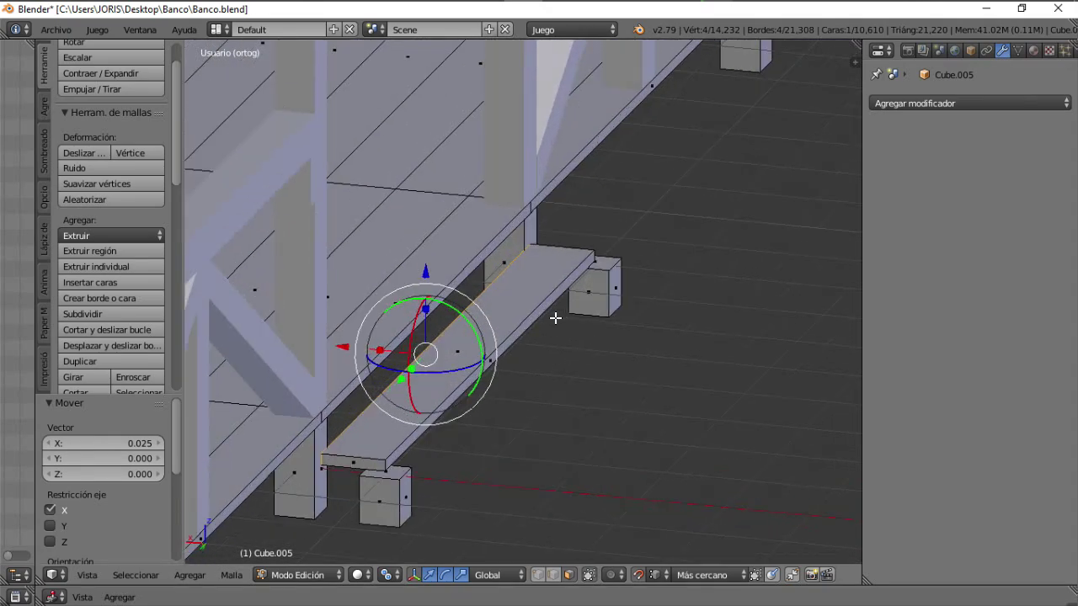
{"action": "scroll", "coordinate": [593, 293], "scroll_direction": "up", "scroll_amount": 1}
{"action": "scroll", "coordinate": [594, 292], "scroll_direction": "up", "scroll_amount": 2}
{"action": "right_click", "coordinate": [619, 271]}
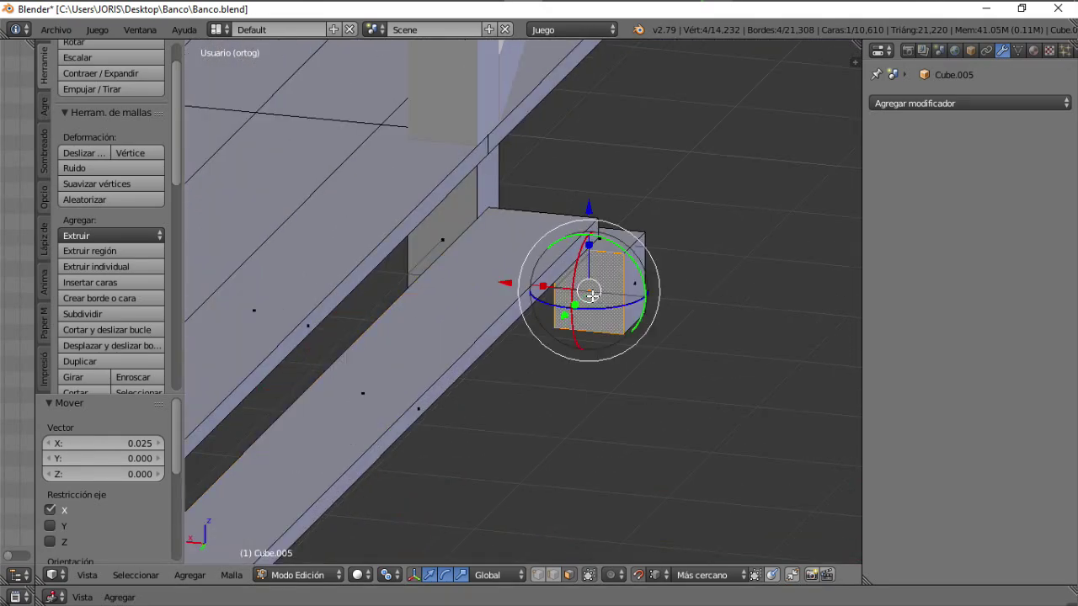
{"action": "middle_click_drag", "start_coordinate": [594, 303], "coordinate": [331, 327]}
{"action": "scroll", "coordinate": [618, 333], "scroll_direction": "up", "scroll_amount": 1}
{"action": "middle_click_drag", "start_coordinate": [605, 341], "coordinate": [532, 373], "text": "shift"}
{"action": "middle_click_drag", "start_coordinate": [532, 320], "coordinate": [373, 256]}
{"action": "right_click", "coordinate": [343, 251]}
{"action": "middle_click_drag", "start_coordinate": [475, 290], "coordinate": [452, 306]}
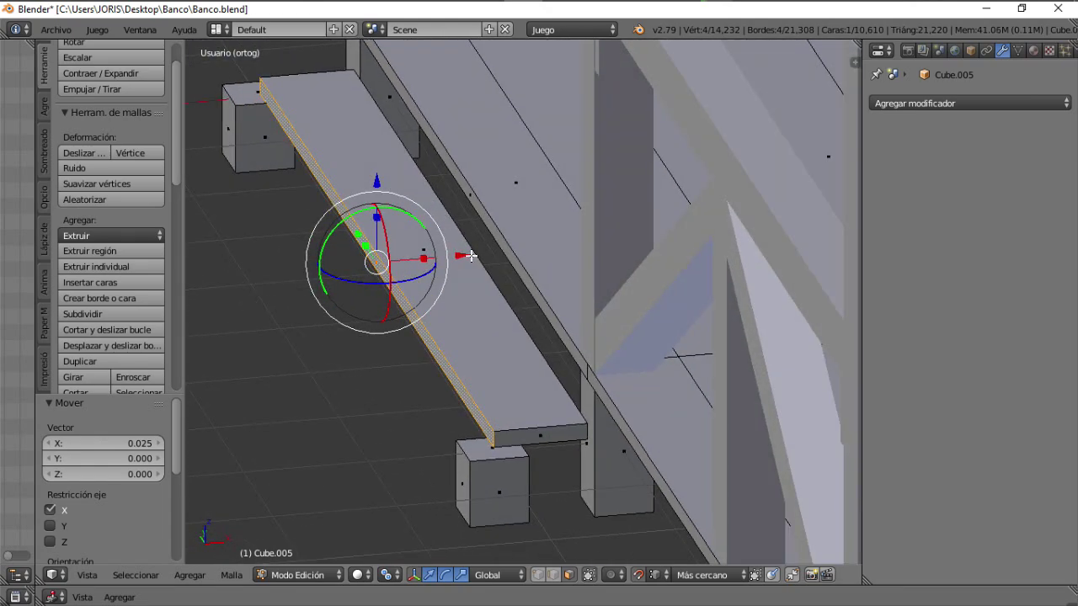
{"action": "key", "text": "g"}
{"action": "key", "text": "x"}
Step: Move one short end face of the step board -0.232 units along Y to the short post's outer side
{"action": "middle_click_drag", "start_coordinate": [465, 346], "coordinate": [631, 418]}
{"action": "middle_click_drag", "start_coordinate": [616, 427], "coordinate": [408, 453], "text": "shift"}
{"action": "right_click", "coordinate": [651, 325]}
{"action": "middle_click_drag", "start_coordinate": [651, 325], "coordinate": [585, 301]}
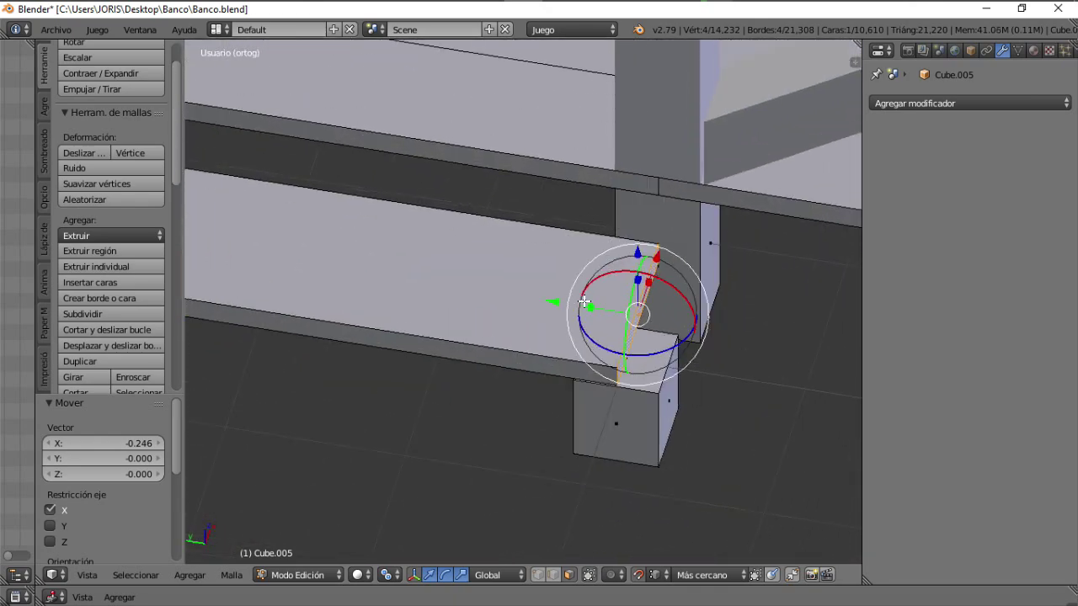
{"action": "left_click", "coordinate": [650, 384]}
Step: Extend the opposite short end face of the step board 0.254 units along Y over its post
{"action": "scroll", "coordinate": [643, 379], "scroll_direction": "down", "scroll_amount": 2}
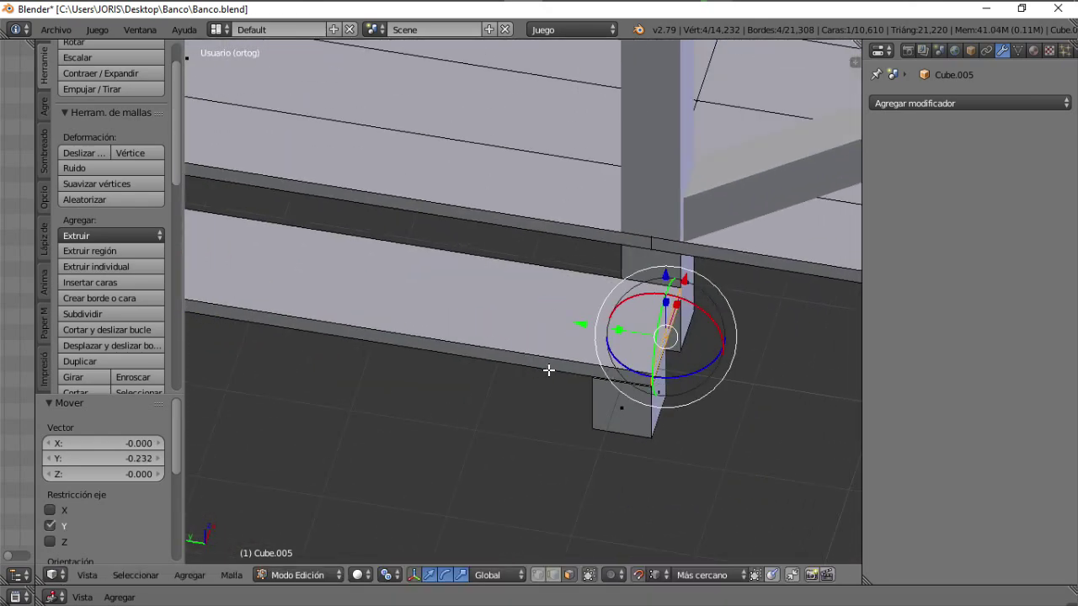
{"action": "middle_click_drag", "start_coordinate": [548, 370], "coordinate": [667, 375]}
{"action": "middle_click_drag", "start_coordinate": [506, 461], "coordinate": [825, 300], "text": "shift"}
{"action": "middle_click_drag", "start_coordinate": [596, 383], "coordinate": [711, 321], "text": "shift"}
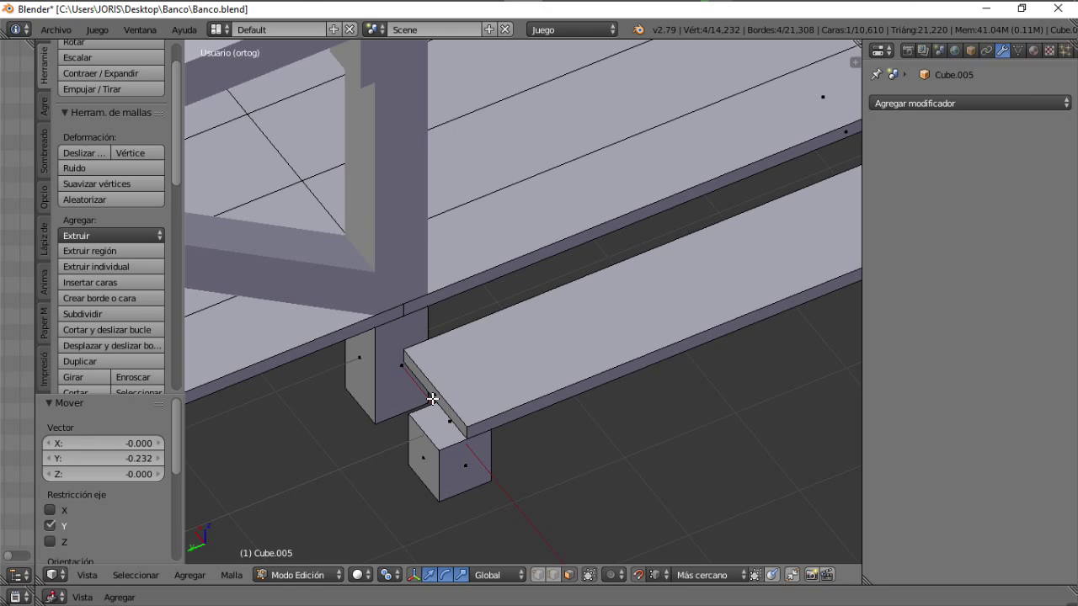
{"action": "left_click_drag", "start_coordinate": [408, 407], "coordinate": [438, 437]}
Step: Select the whole step board and duplicate it -1.252 units along X
{"action": "scroll", "coordinate": [514, 371], "scroll_direction": "down", "scroll_amount": 2}
{"action": "middle_click_drag", "start_coordinate": [643, 373], "coordinate": [478, 366]}
{"action": "middle_click_drag", "start_coordinate": [583, 426], "coordinate": [528, 204], "text": "shift"}
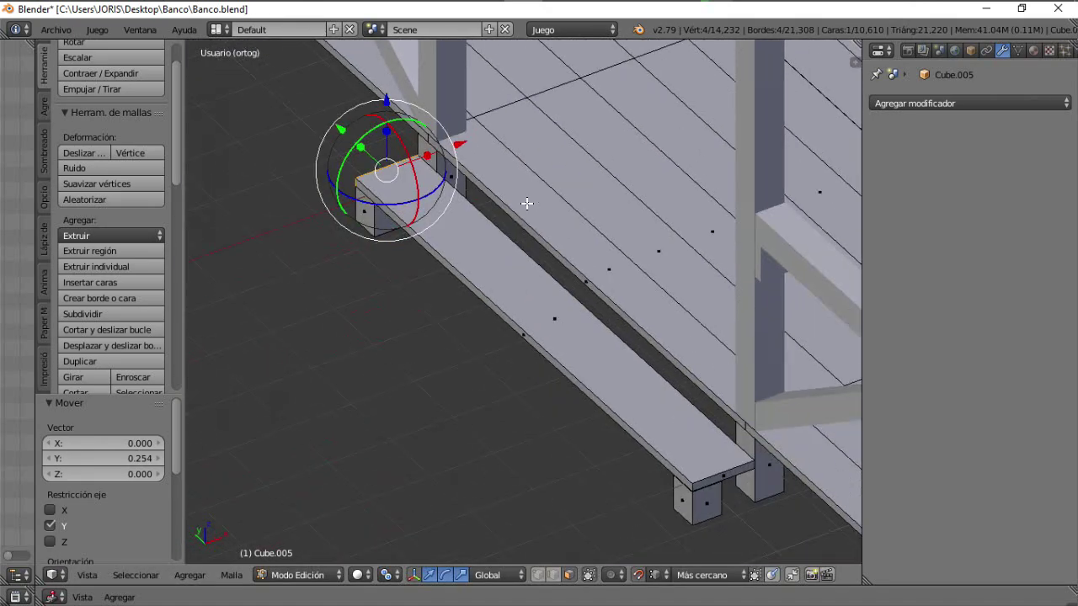
{"action": "scroll", "coordinate": [525, 269], "scroll_direction": "down", "scroll_amount": 1}
{"action": "middle_click_drag", "start_coordinate": [530, 289], "coordinate": [547, 304]}
{"action": "right_click", "coordinate": [573, 307]}
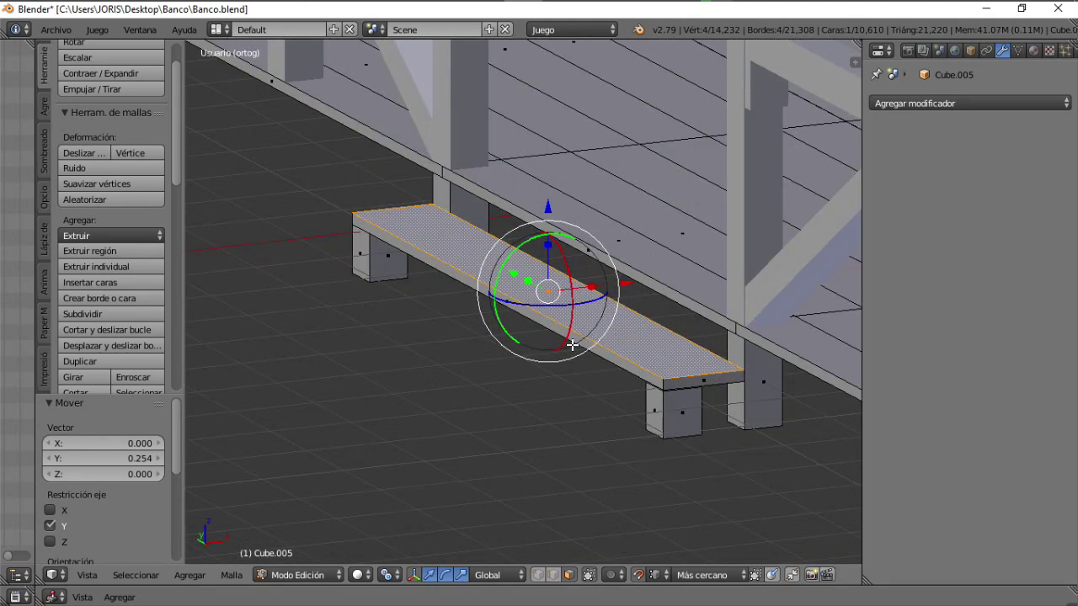
{"action": "key", "text": "l"}
{"action": "key", "text": "g"}
{"action": "key", "text": "x"}
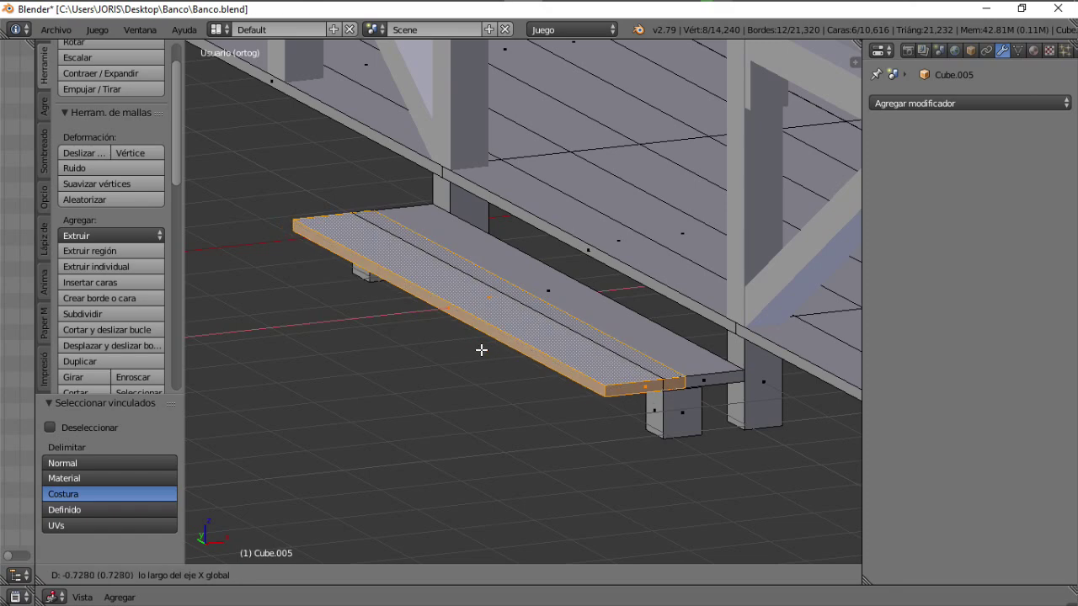
{"action": "left_click", "coordinate": [477, 352]}
Step: Rotate the duplicated board 90° about Y so it stands upright
{"action": "type", "text": "r"}
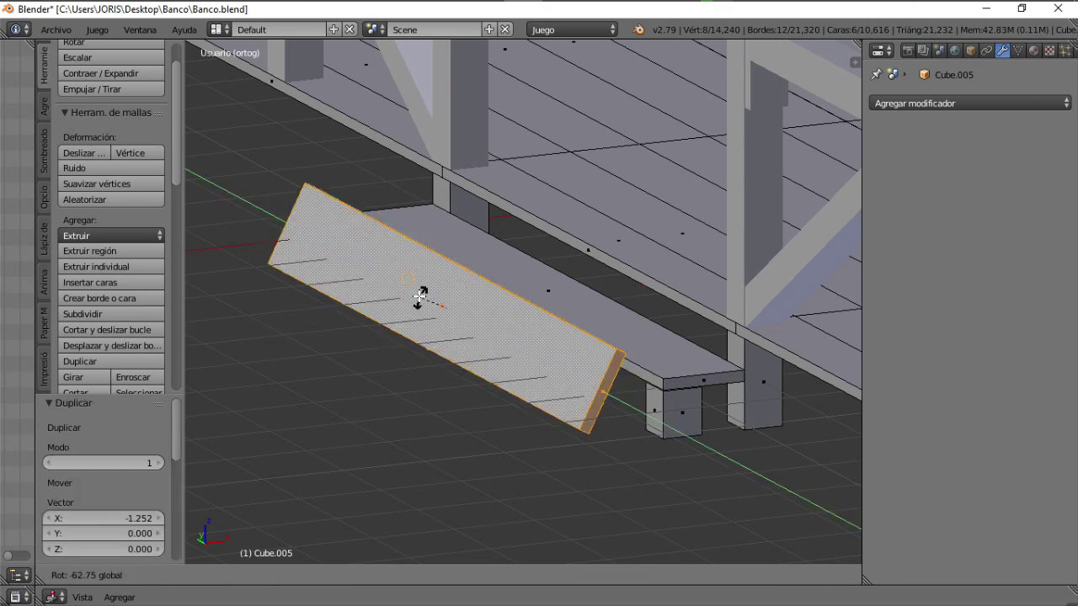
{"action": "type", "text": "90"}
{"action": "key", "text": "Return"}
Step: Move the upright board 2.226 units along X, then -0.474 and -1.505 units back out in front of the step
{"action": "middle_click_drag", "start_coordinate": [421, 297], "coordinate": [513, 320]}
{"action": "key", "text": "g"}
{"action": "key", "text": "x"}
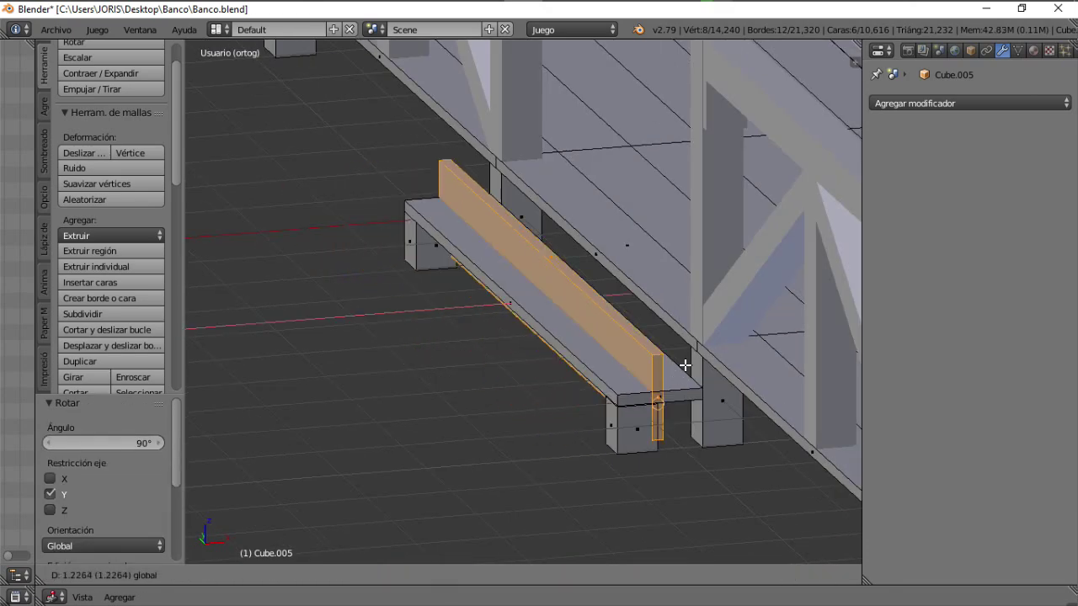
{"action": "left_click", "coordinate": [735, 359]}
{"action": "scroll", "coordinate": [734, 359], "scroll_direction": "up", "scroll_amount": 2}
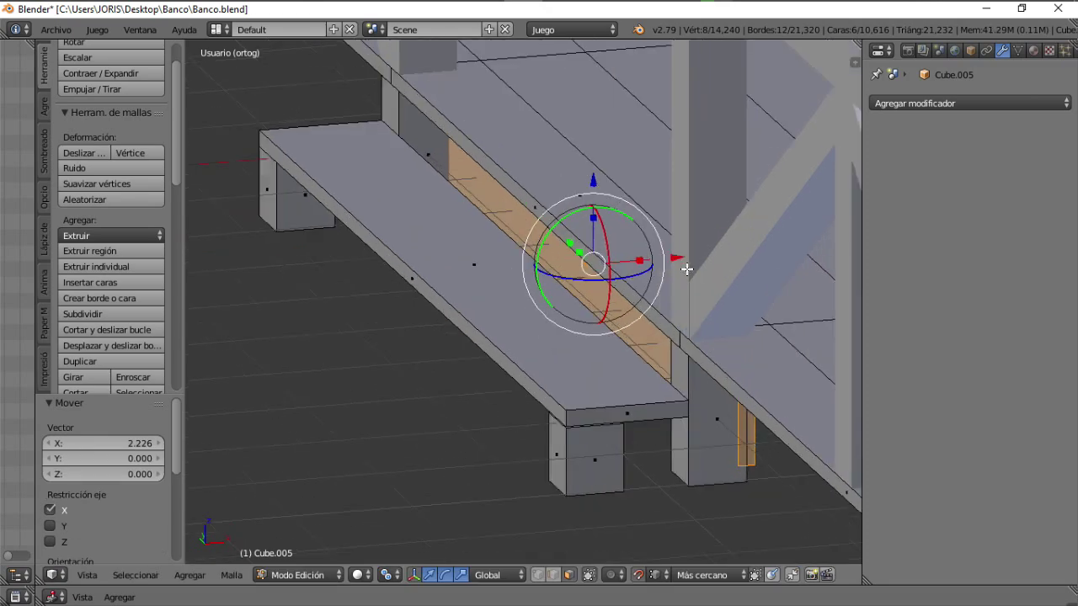
{"action": "key", "text": "g"}
{"action": "key", "text": "x"}
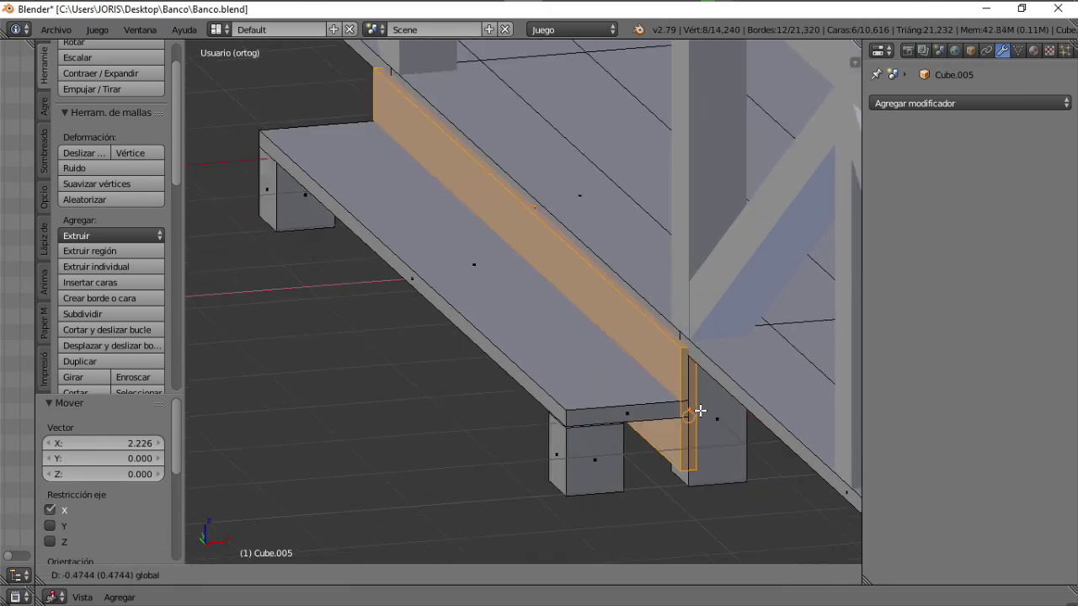
{"action": "left_click", "coordinate": [708, 430]}
{"action": "key", "text": "g"}
{"action": "key", "text": "x"}
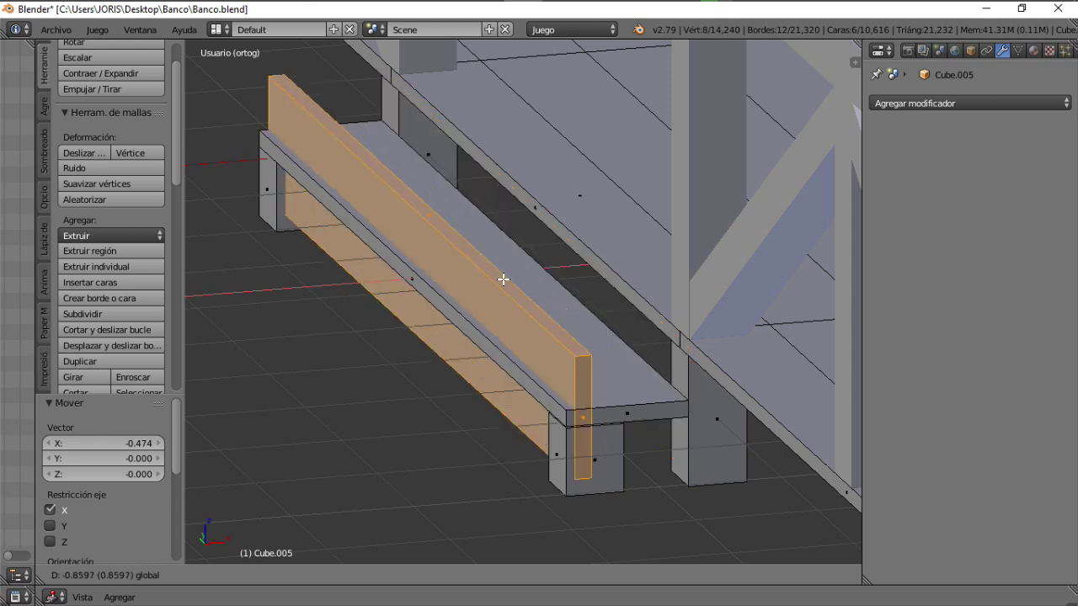
{"action": "left_click", "coordinate": [414, 328]}
Step: Separate the upright board into its own object and open that object for editing
{"action": "scroll", "coordinate": [414, 328], "scroll_direction": "down", "scroll_amount": 1}
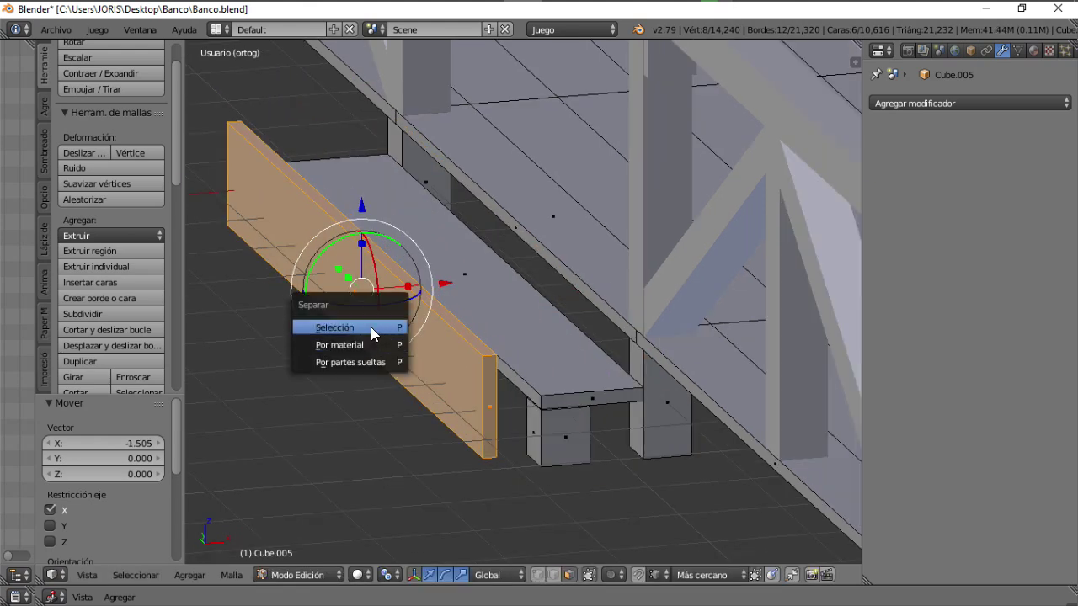
{"action": "left_click", "coordinate": [370, 326]}
{"action": "key", "text": "Tab"}
{"action": "right_click", "coordinate": [385, 319]}
{"action": "key", "text": "Tab"}
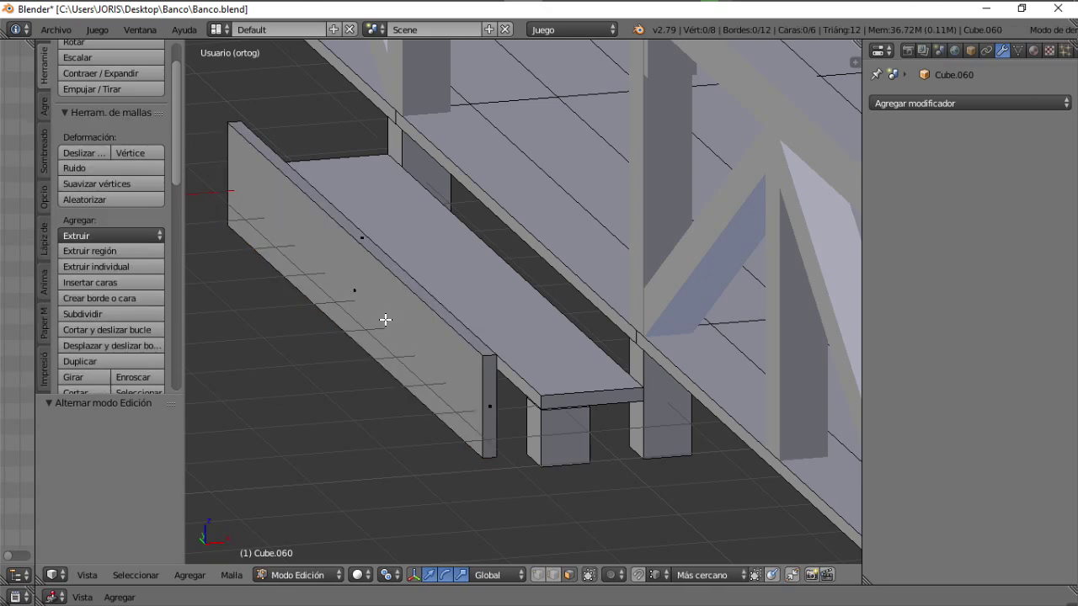
Step: Snap the 3D cursor to the center of the whole upright board and set the board object's origin there
{"action": "key", "text": "l"}
{"action": "key", "text": "shift+s"}
{"action": "left_click", "coordinate": [376, 373]}
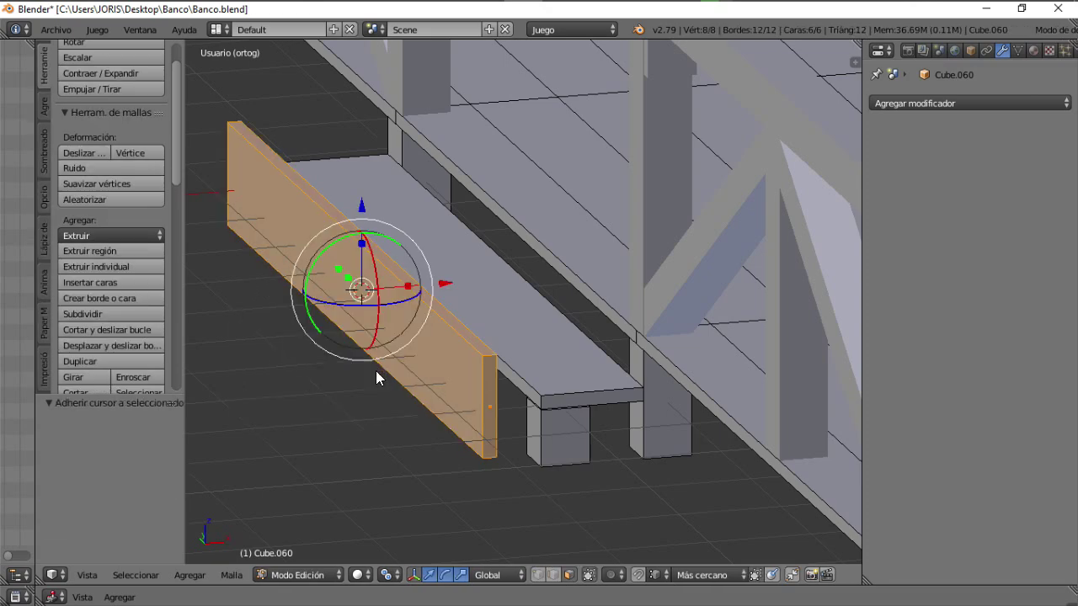
{"action": "key", "text": "Tab"}
{"action": "left_click", "coordinate": [109, 195]}
{"action": "left_click", "coordinate": [175, 259]}
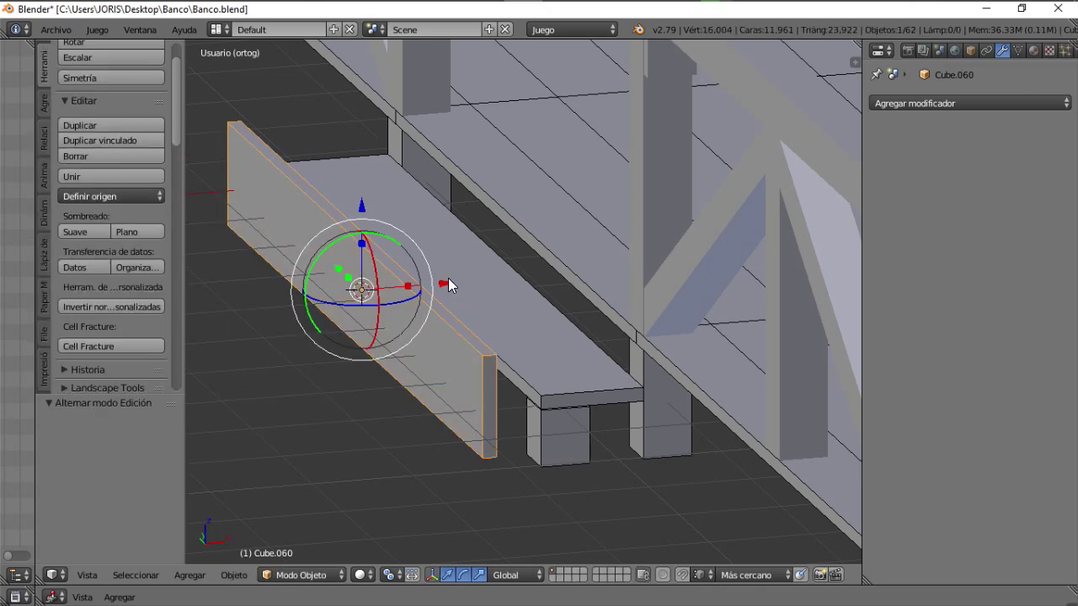
Step: Move the upright board object 1.886 units along X, then -0.315 units back against the porch posts behind the step
{"action": "key", "text": "g"}
{"action": "left_click", "coordinate": [645, 330]}
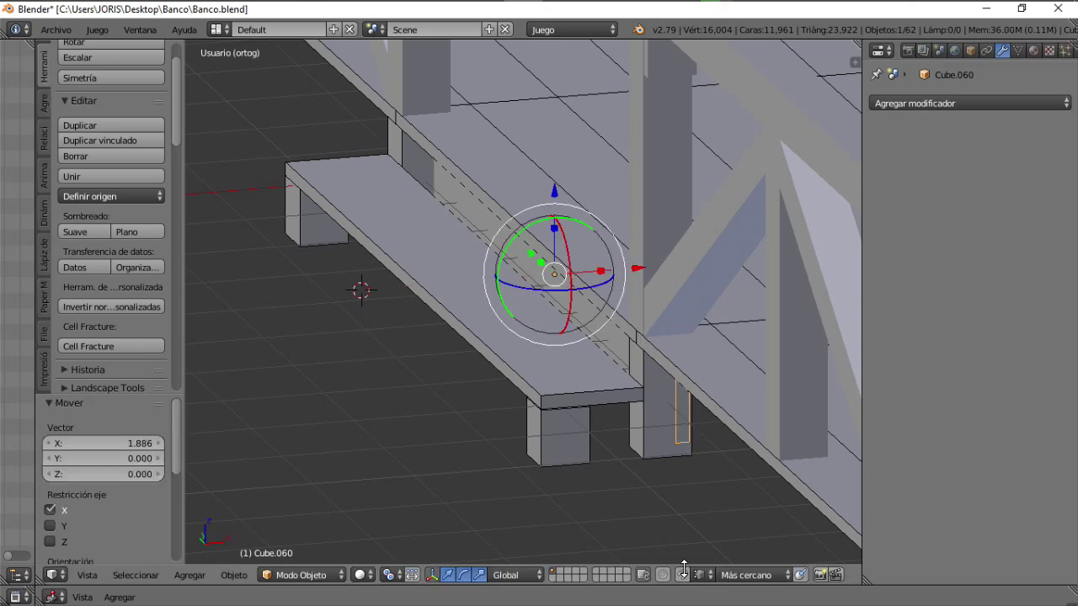
{"action": "key", "text": "g"}
{"action": "key", "text": "x"}
{"action": "left_click", "coordinate": [639, 394]}
Step: Lower the upright board about 0.07 units along Z to the underside of the porch floor
{"action": "middle_click_drag", "start_coordinate": [640, 394], "coordinate": [673, 282]}
{"action": "key", "text": "g"}
{"action": "key", "text": "z"}
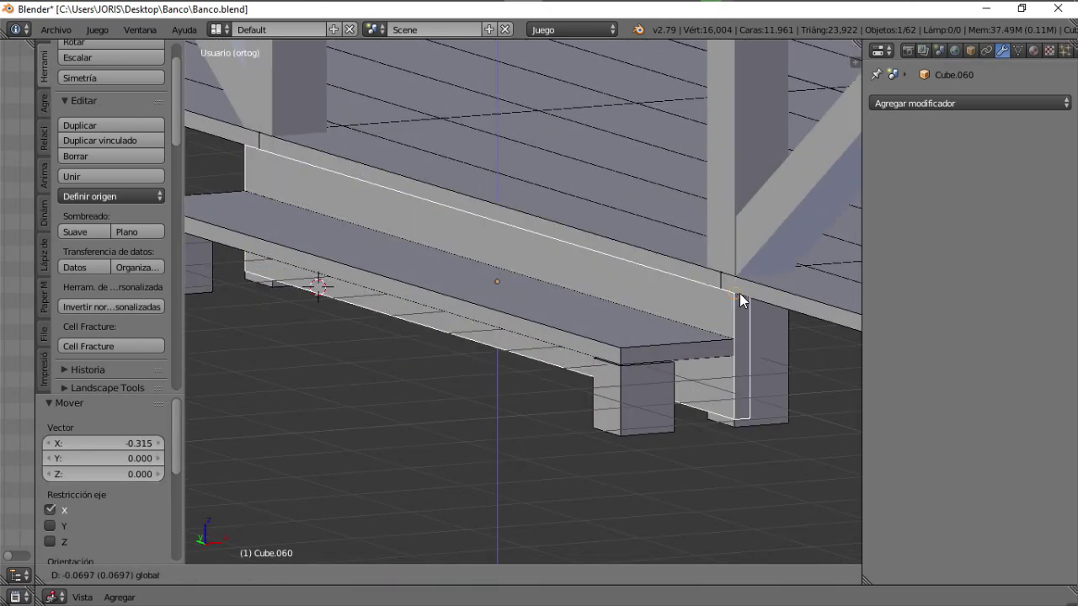
{"action": "right_click", "coordinate": [740, 296]}
Step: Select the upright board's bottom face and raise it 0.503 units along Z to the step board's underside
{"action": "key", "text": "Tab"}
{"action": "key", "text": "z"}
{"action": "right_click", "coordinate": [488, 342]}
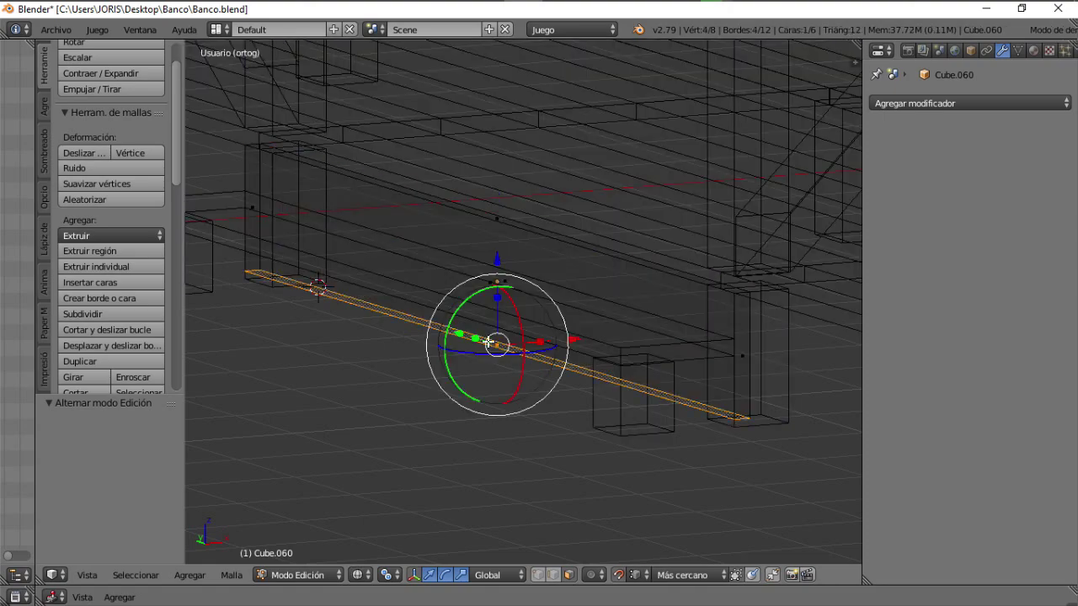
{"action": "key", "text": "z"}
{"action": "key", "text": "g"}
{"action": "key", "text": "z"}
{"action": "left_click", "coordinate": [734, 355]}
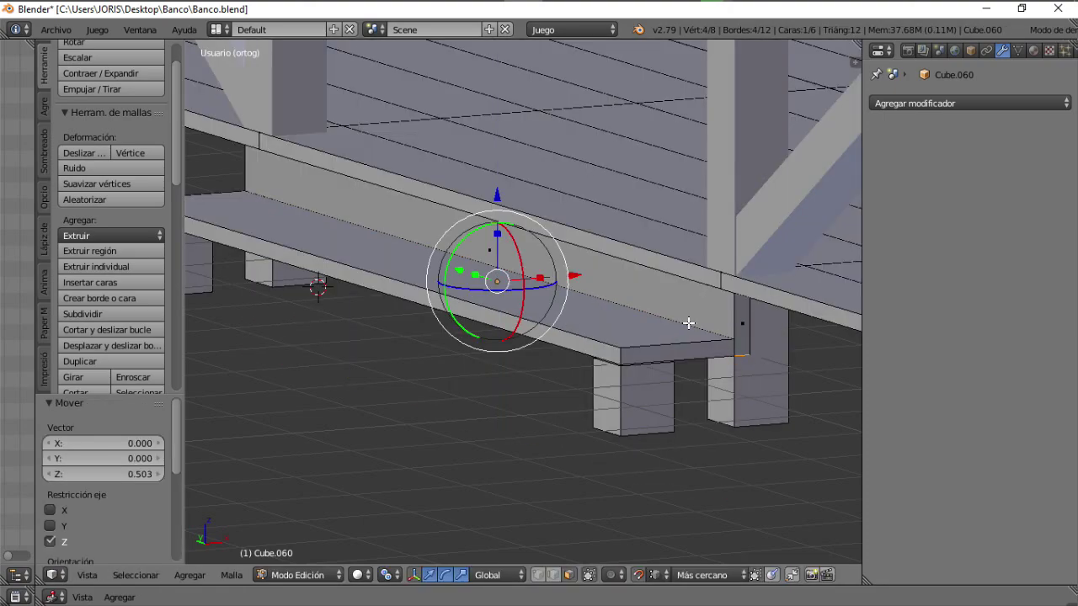
Step: Move the riser board's near end face inward along Y to the side of the adjacent porch post
{"action": "middle_click_drag", "start_coordinate": [690, 320], "coordinate": [753, 365]}
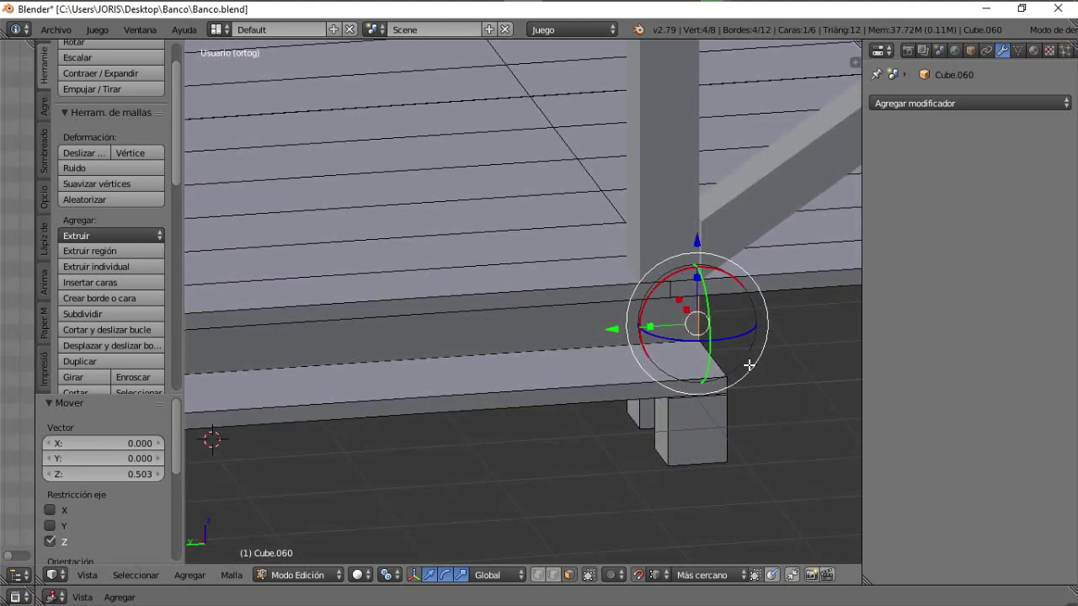
{"action": "key", "text": "z"}
{"action": "key", "text": "g"}
{"action": "key", "text": "y"}
{"action": "left_click", "coordinate": [642, 314]}
Step: Select the riser board's opposite end face and move it -0.474 units along Y to the other porch post
{"action": "middle_click_drag", "start_coordinate": [559, 375], "coordinate": [842, 360], "text": "shift"}
{"action": "mouse_move", "coordinate": [213, 370]}
{"action": "middle_mouse_down", "text": "shift"}
{"action": "mouse_move", "coordinate": [586, 337]}
{"action": "mouse_move", "coordinate": [551, 366]}
{"action": "mouse_move", "coordinate": [379, 381]}
{"action": "mouse_move", "coordinate": [522, 359]}
{"action": "middle_mouse_up", "text": "shift"}
{"action": "right_click", "coordinate": [295, 342]}
{"action": "key", "text": "g"}
{"action": "key", "text": "y"}
{"action": "left_click", "coordinate": [371, 333]}
{"action": "key", "text": "z"}
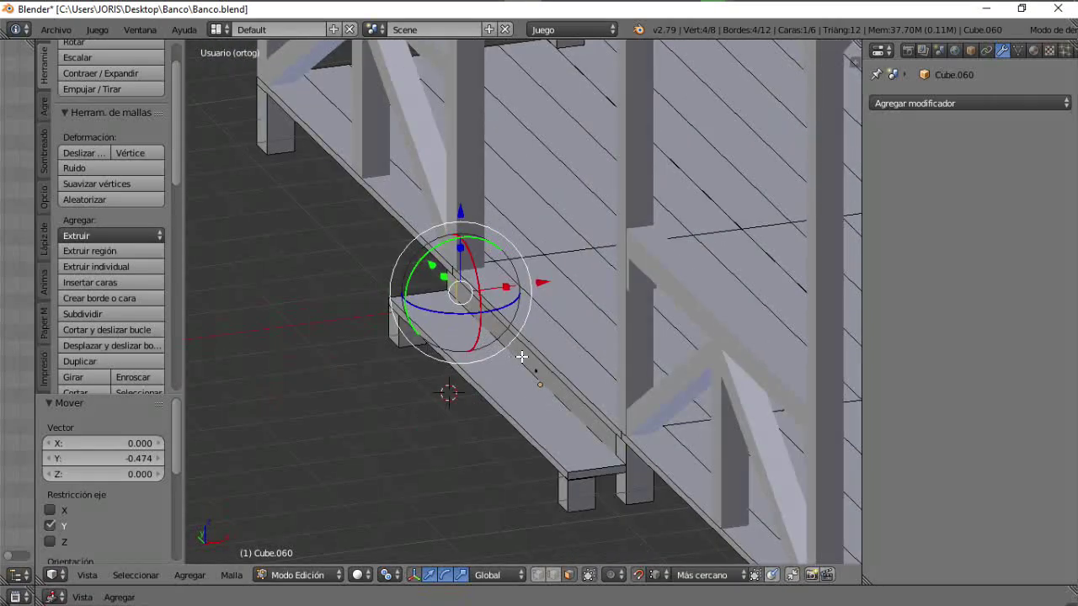
Step: Return to object mode and duplicate the riser board -1.503 units along X in front of the step
{"action": "scroll", "coordinate": [522, 359], "scroll_direction": "up", "scroll_amount": 2}
{"action": "right_click", "coordinate": [525, 352]}
{"action": "key", "text": "Tab"}
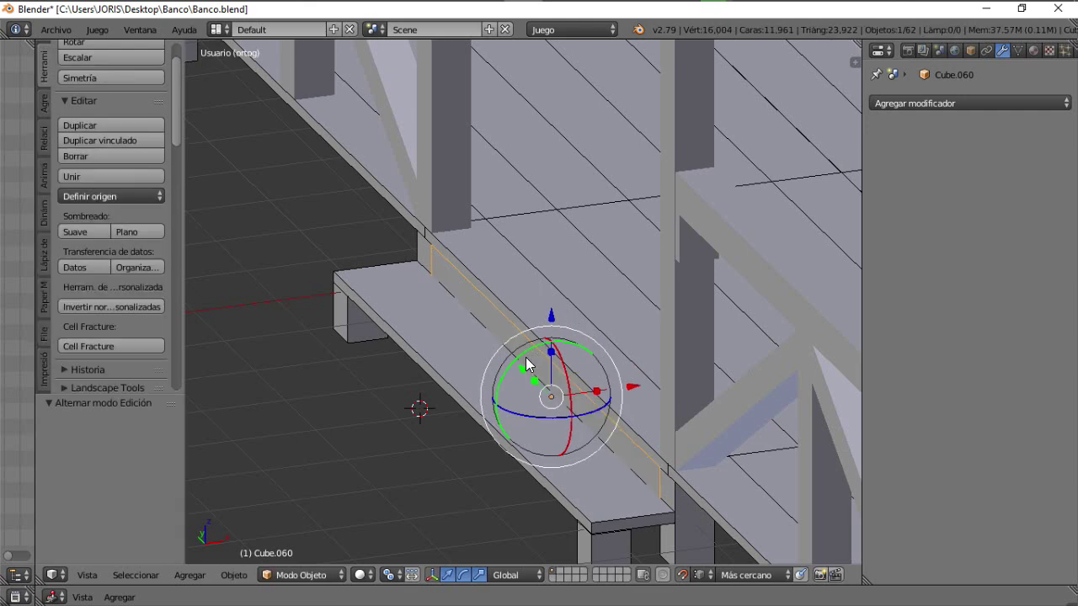
{"action": "key", "text": "shift+d"}
{"action": "key", "text": "x"}
{"action": "left_click", "coordinate": [438, 423]}
Step: In the house mesh, raise the short front post's top face 0.011 units along Z to the tread board's underside
{"action": "middle_click_drag", "start_coordinate": [438, 423], "coordinate": [543, 326]}
{"action": "scroll", "coordinate": [719, 387], "scroll_direction": "up", "scroll_amount": 4}
{"action": "middle_click_drag", "start_coordinate": [721, 391], "coordinate": [673, 386], "text": "shift"}
{"action": "right_click", "coordinate": [673, 386]}
{"action": "key", "text": "Tab"}
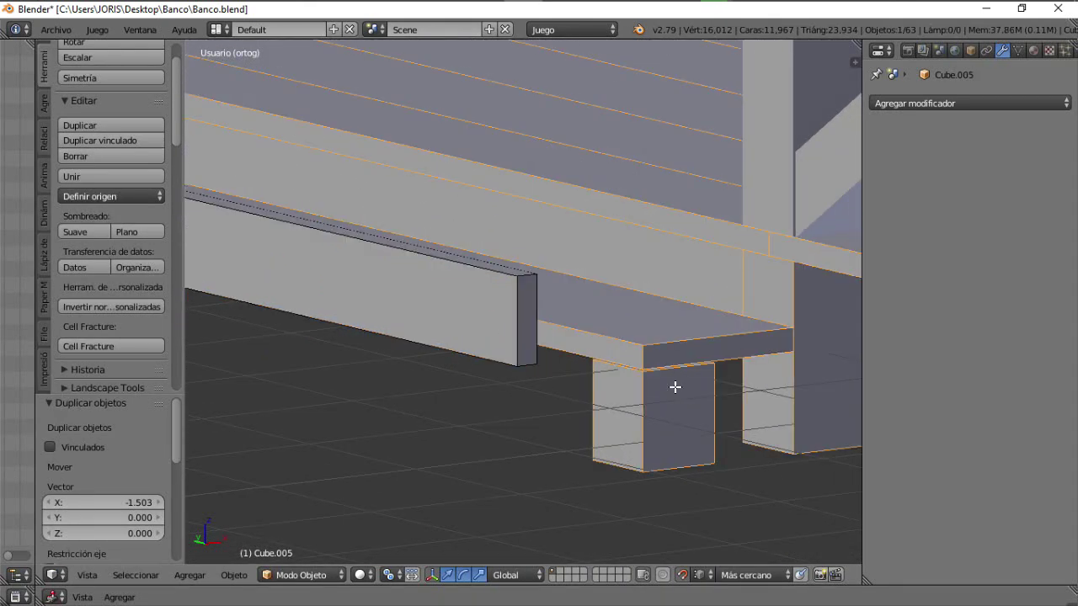
{"action": "right_click", "coordinate": [666, 366]}
{"action": "key", "text": "z"}
{"action": "right_click", "coordinate": [659, 364]}
{"action": "key", "text": "z"}
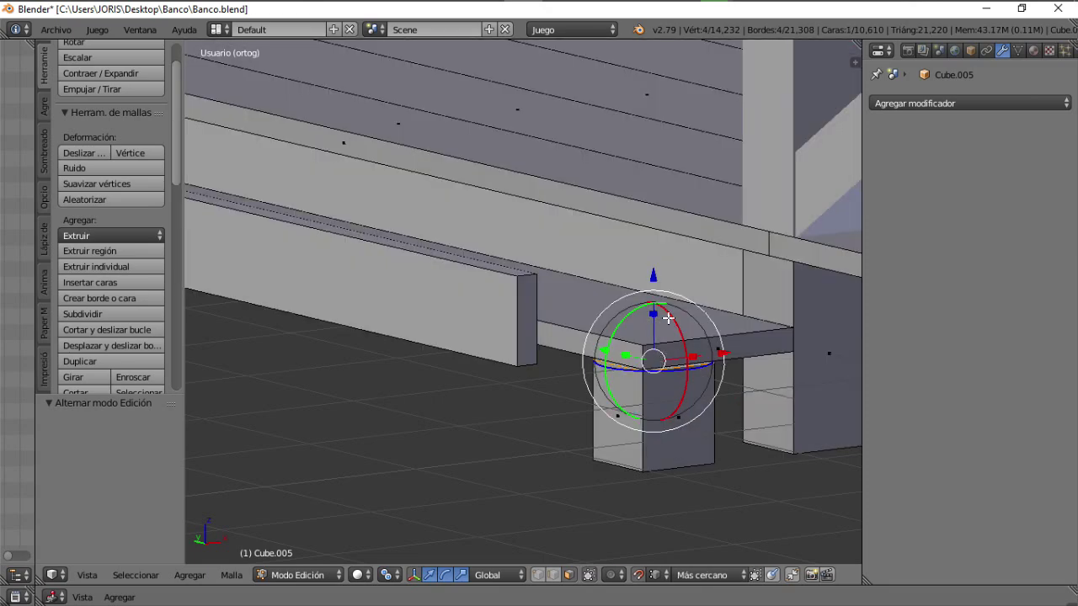
{"action": "left_click_drag", "start_coordinate": [657, 281], "coordinate": [682, 322]}
{"action": "left_click_drag", "start_coordinate": [639, 368], "coordinate": [638, 362]}
{"action": "scroll", "coordinate": [638, 357], "scroll_direction": "down", "scroll_amount": 1}
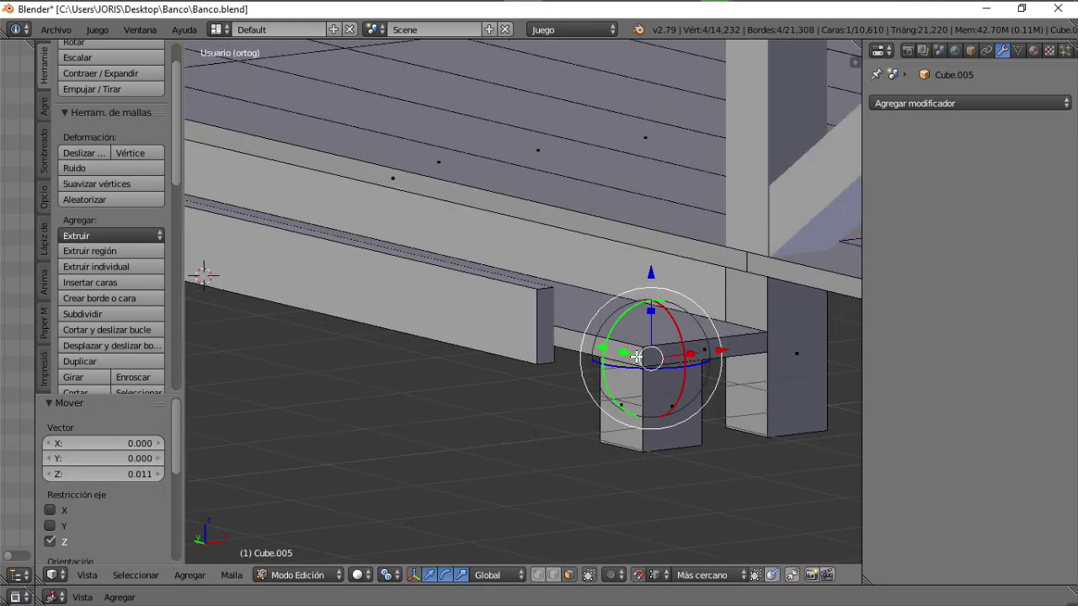
{"action": "key", "text": "Tab"}
Step: Lower the duplicated riser board to the base of the short front post and move it 0.370 units along X against the post
{"action": "middle_click_drag", "start_coordinate": [271, 244], "coordinate": [548, 385], "text": "shift"}
{"action": "middle_click_drag", "start_coordinate": [248, 328], "coordinate": [325, 337]}
{"action": "scroll", "coordinate": [556, 387], "scroll_direction": "down", "scroll_amount": 5}
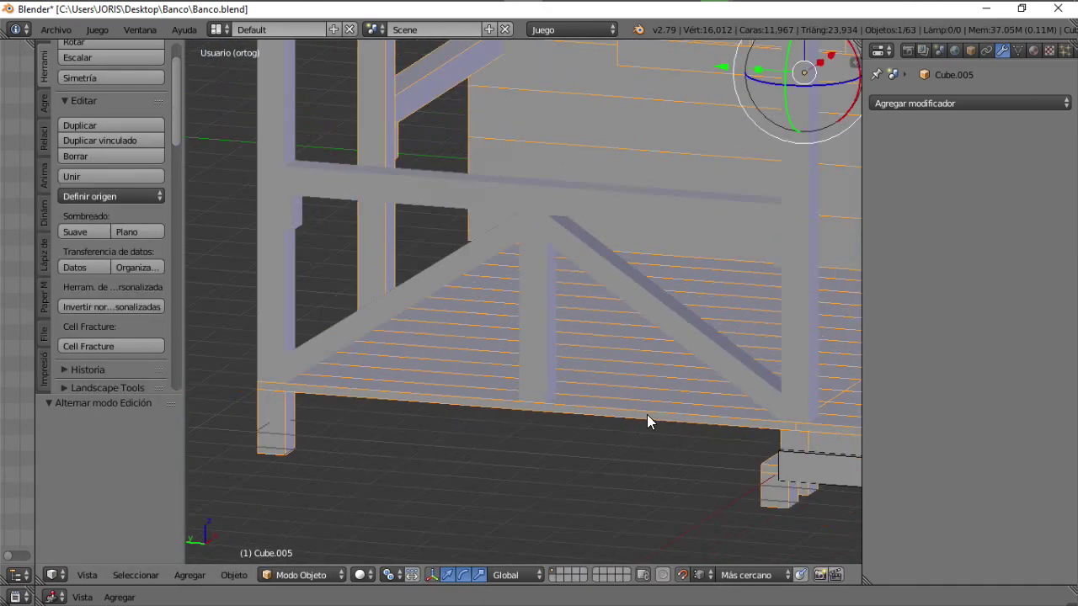
{"action": "middle_click_drag", "start_coordinate": [786, 461], "coordinate": [568, 449], "text": "shift"}
{"action": "scroll", "coordinate": [568, 449], "scroll_direction": "up", "scroll_amount": 3}
{"action": "scroll", "coordinate": [568, 443], "scroll_direction": "up", "scroll_amount": 2}
{"action": "right_click", "coordinate": [628, 430]}
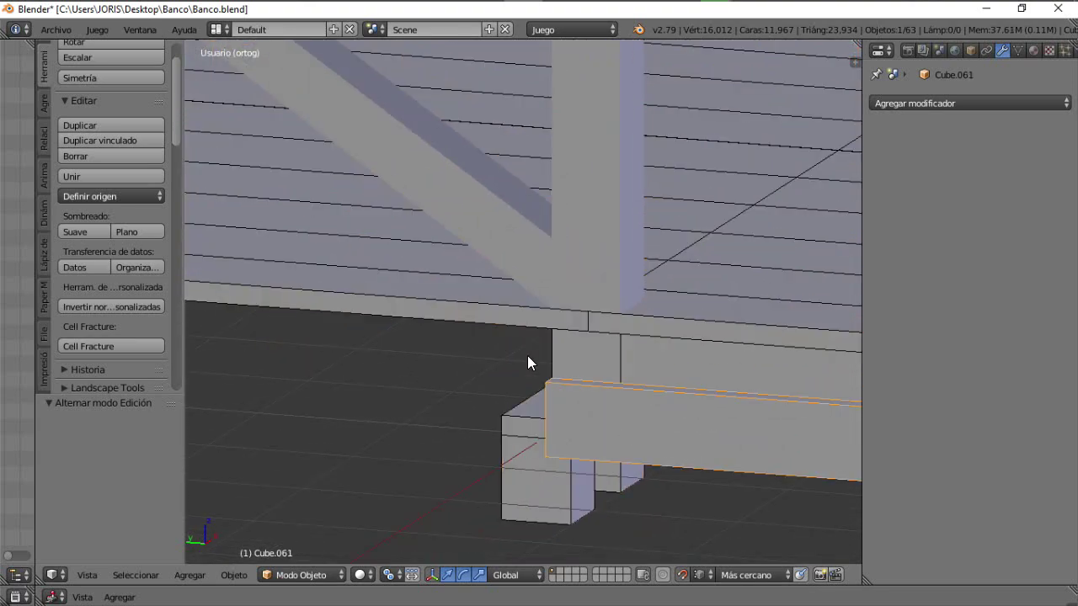
{"action": "scroll", "coordinate": [527, 355], "scroll_direction": "down", "scroll_amount": 2}
{"action": "middle_click_drag", "start_coordinate": [527, 355], "coordinate": [649, 288]}
{"action": "scroll", "coordinate": [628, 387], "scroll_direction": "down", "scroll_amount": 1}
{"action": "scroll", "coordinate": [649, 289], "scroll_direction": "up", "scroll_amount": 2}
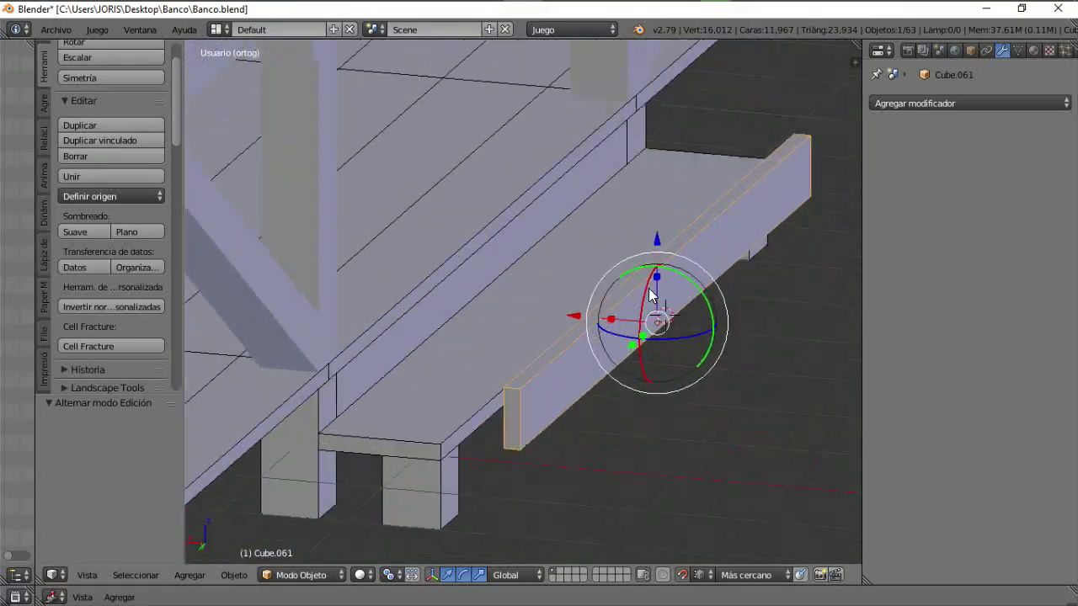
{"action": "middle_click_drag", "start_coordinate": [695, 347], "coordinate": [677, 324]}
{"action": "left_click_drag", "start_coordinate": [656, 239], "coordinate": [544, 380]}
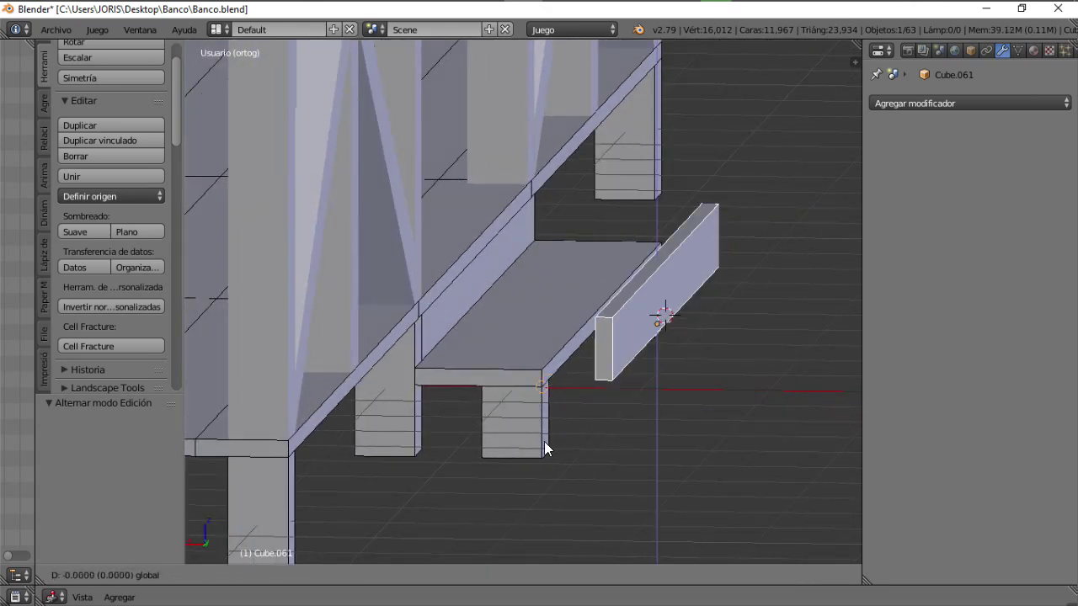
{"action": "left_click_drag", "start_coordinate": [544, 442], "coordinate": [537, 448]}
{"action": "scroll", "coordinate": [554, 413], "scroll_direction": "up", "scroll_amount": 1}
{"action": "left_click_drag", "start_coordinate": [586, 394], "coordinate": [539, 457]}
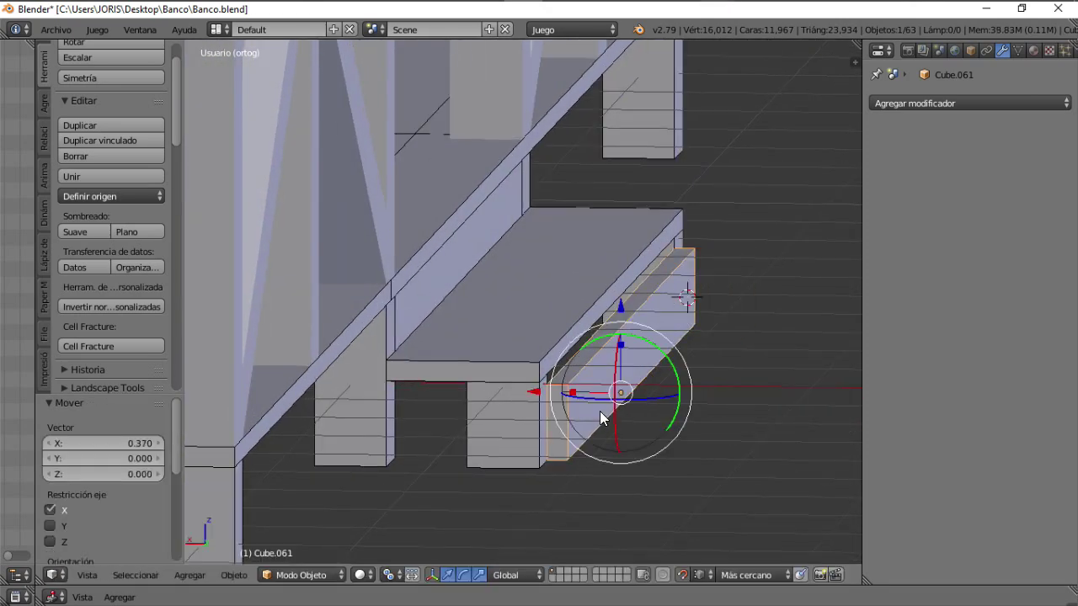
Step: Move the front riser board's end face 0.474 units along Y to the outer side of the short front post
{"action": "middle_click_drag", "start_coordinate": [600, 412], "coordinate": [594, 357]}
{"action": "key", "text": "Tab"}
{"action": "right_click", "coordinate": [399, 424]}
{"action": "middle_click_drag", "start_coordinate": [422, 446], "coordinate": [381, 461]}
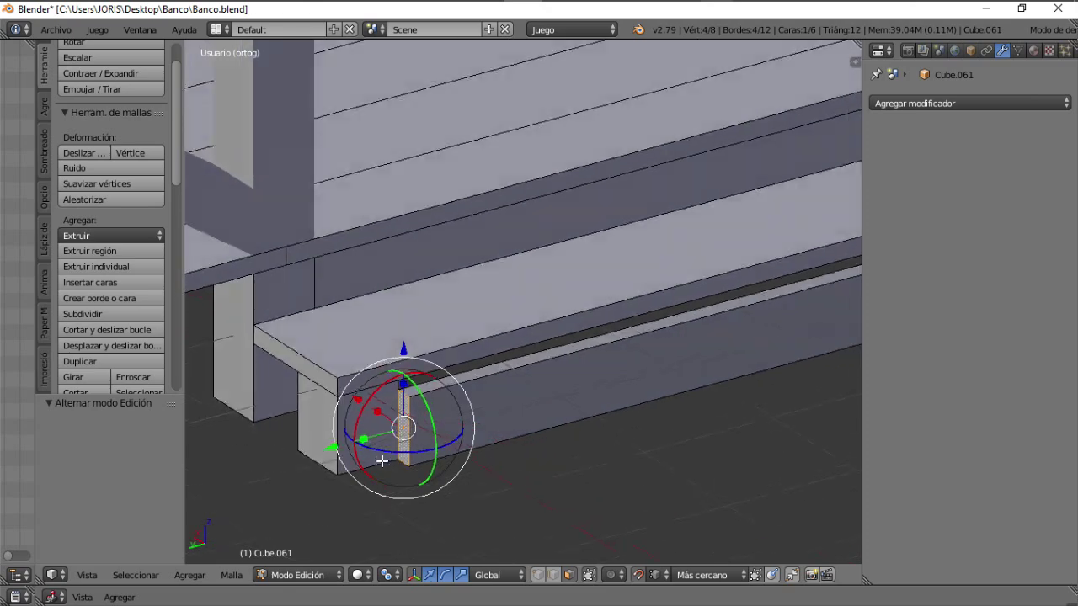
{"action": "left_click_drag", "start_coordinate": [335, 453], "coordinate": [270, 469]}
Step: Move the front riser board's opposite end face -0.474 units along Y to the other short front post's outer side
{"action": "middle_click_drag", "start_coordinate": [585, 337], "coordinate": [469, 363]}
{"action": "middle_click_drag", "start_coordinate": [842, 522], "coordinate": [333, 265], "text": "shift"}
{"action": "scroll", "coordinate": [649, 390], "scroll_direction": "up", "scroll_amount": 2}
{"action": "right_click", "coordinate": [621, 382]}
{"action": "right_click", "coordinate": [630, 383]}
{"action": "left_click_drag", "start_coordinate": [558, 363], "coordinate": [664, 393]}
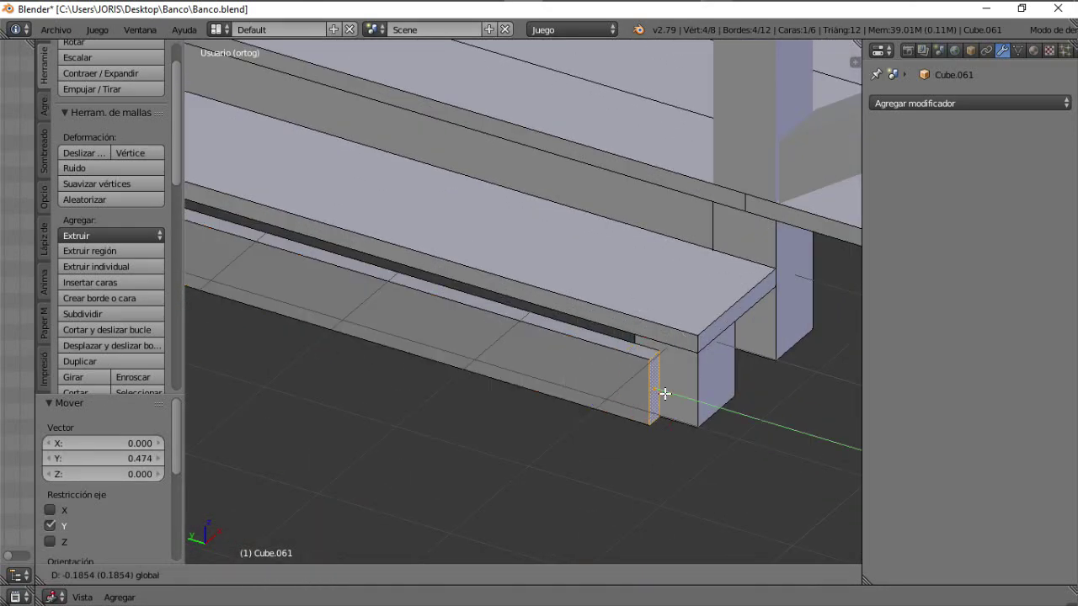
{"action": "middle_click_drag", "start_coordinate": [469, 302], "coordinate": [640, 376], "text": "shift"}
Step: Raise the front riser board's top face 0.201 units along Z to the tread board's upper surface
{"action": "right_click", "coordinate": [293, 268]}
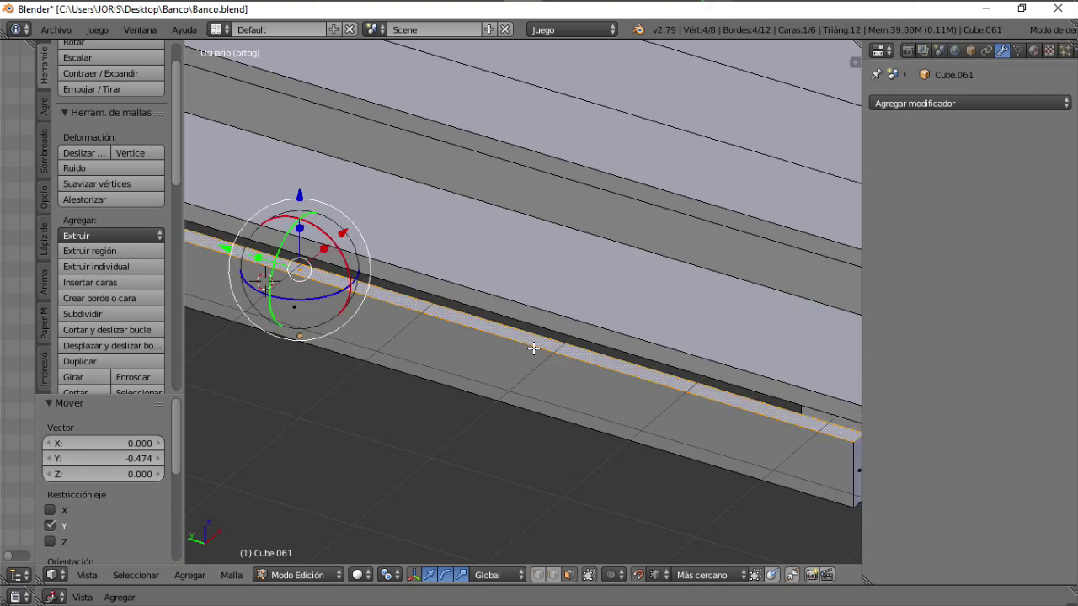
{"action": "scroll", "coordinate": [443, 308], "scroll_direction": "down", "scroll_amount": 2}
{"action": "mouse_move", "coordinate": [531, 346]}
{"action": "middle_mouse_down"}
{"action": "mouse_move", "coordinate": [443, 308]}
{"action": "mouse_move", "coordinate": [550, 343]}
{"action": "middle_mouse_up"}
{"action": "scroll", "coordinate": [550, 342], "scroll_direction": "up", "scroll_amount": 2}
{"action": "left_click_drag", "start_coordinate": [457, 244], "coordinate": [766, 448]}
{"action": "scroll", "coordinate": [572, 373], "scroll_direction": "down", "scroll_amount": 4}
{"action": "middle_click_drag", "start_coordinate": [572, 373], "coordinate": [515, 399], "text": "shift"}
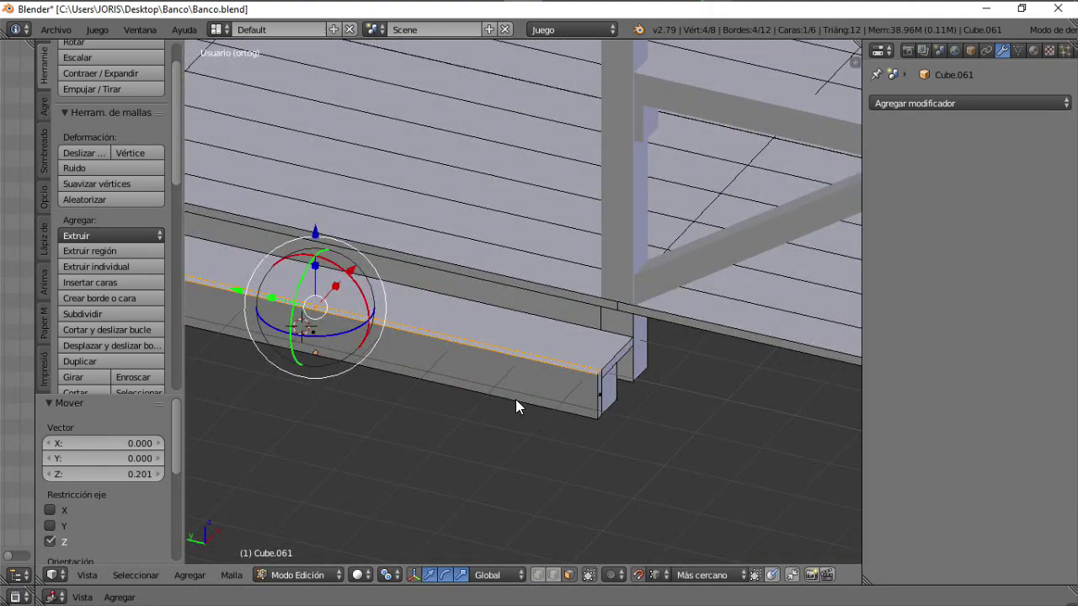
Step: Return to object mode, duplicate the front riser board -3.557 units along Y and rotate the copy 90° about Z
{"action": "key", "text": "Tab"}
{"action": "scroll", "coordinate": [519, 401], "scroll_direction": "down", "scroll_amount": 2}
{"action": "key", "text": "shift+d"}
{"action": "key", "text": "y"}
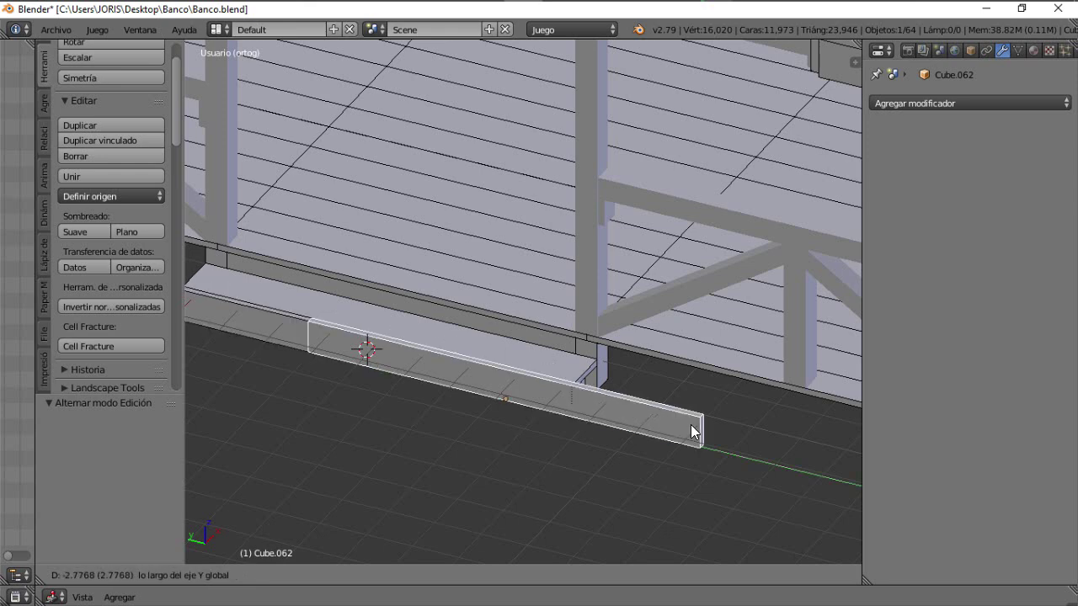
{"action": "left_click", "coordinate": [692, 427]}
{"action": "scroll", "coordinate": [551, 417], "scroll_direction": "up", "scroll_amount": 2}
{"action": "type", "text": "r"}
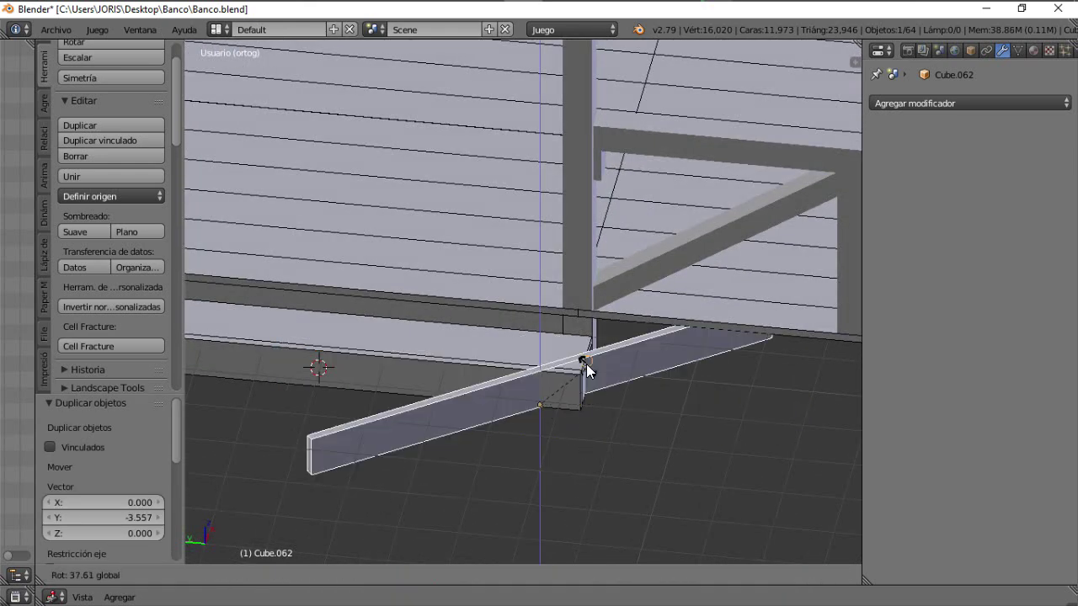
{"action": "type", "text": "z90"}
{"action": "key", "text": "Return"}
Step: Move the rotated board -2.884 and then 2.137 units along Y, placing it against the end of the step
{"action": "key", "text": "g"}
{"action": "key", "text": "y"}
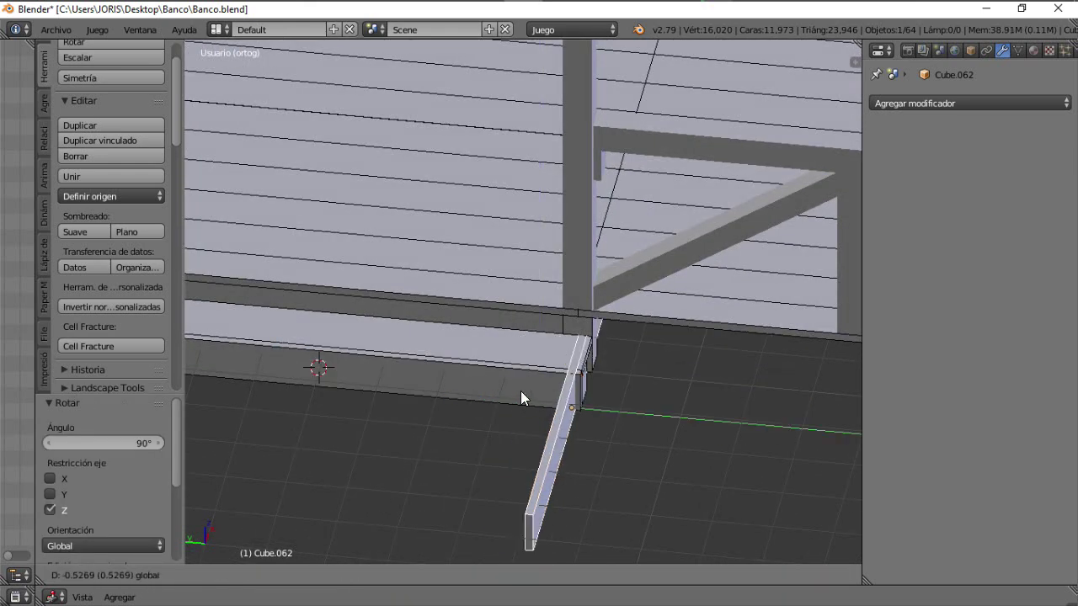
{"action": "left_click", "coordinate": [630, 389]}
{"action": "scroll", "coordinate": [662, 399], "scroll_direction": "up", "scroll_amount": 3}
{"action": "key", "text": "g"}
{"action": "key", "text": "y"}
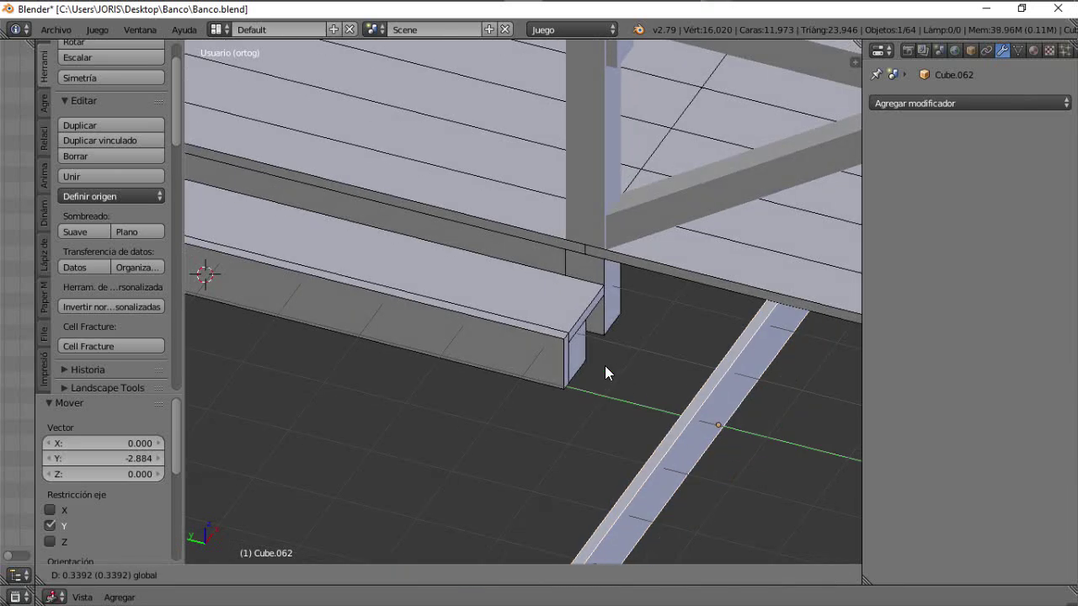
{"action": "left_click", "coordinate": [574, 347]}
Step: Scale the side board down along X to roughly the step's depth and move it 1 unit along X
{"action": "middle_click_drag", "start_coordinate": [574, 347], "coordinate": [614, 385]}
{"action": "key", "text": "s"}
{"action": "key", "text": "x"}
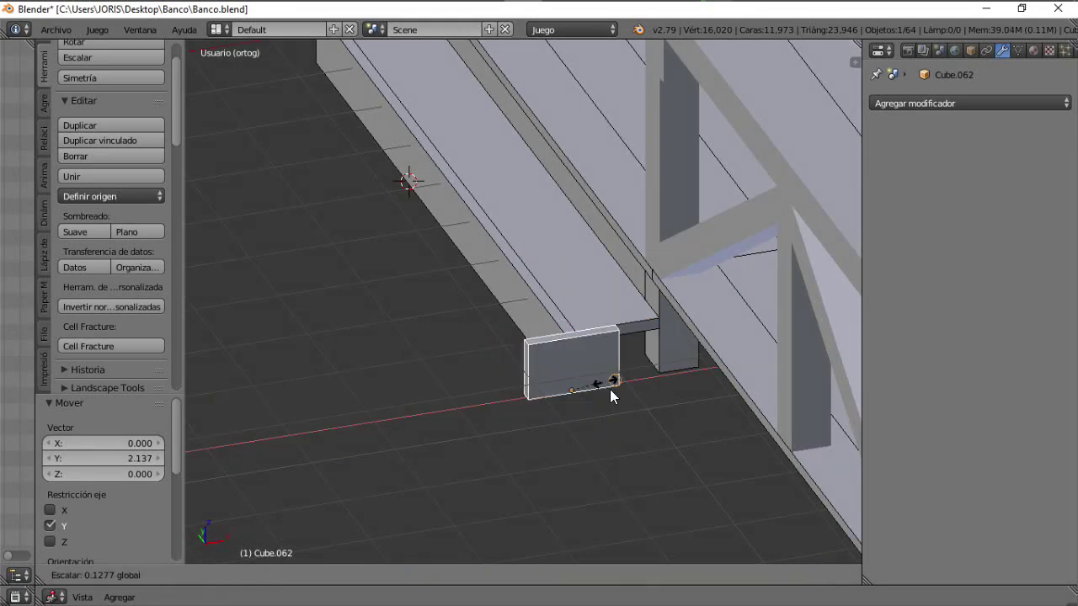
{"action": "left_click", "coordinate": [615, 384]}
{"action": "scroll", "coordinate": [630, 374], "scroll_direction": "up", "scroll_amount": 2}
{"action": "key", "text": "g"}
{"action": "key", "text": "x"}
{"action": "key", "text": "1"}
{"action": "key", "text": "Return"}
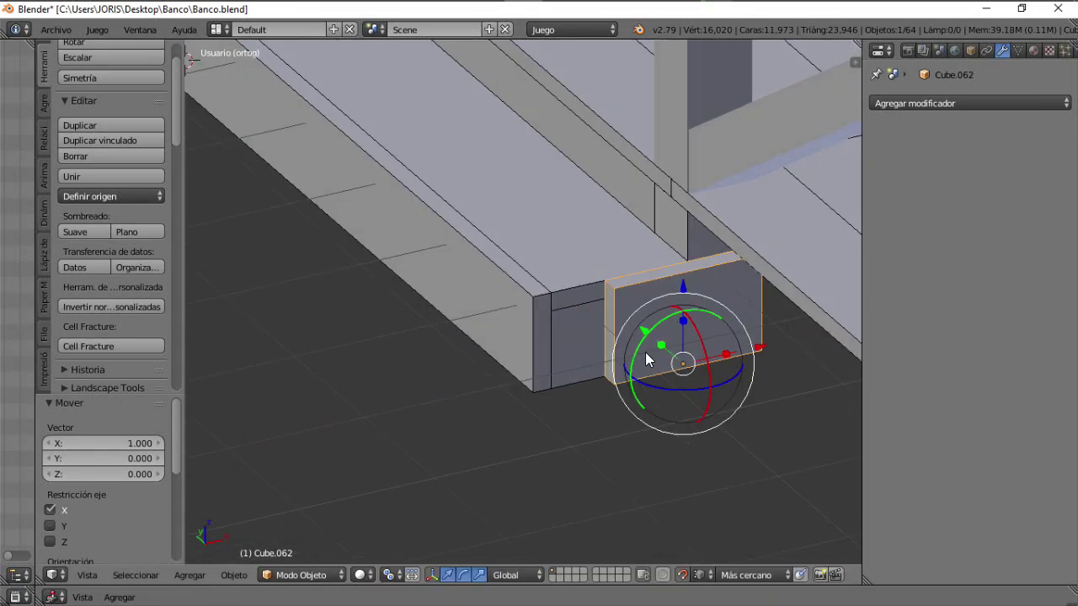
Step: Extend the side board's outer end face -0.526 units along X to the front riser board's face, and return to object mode
{"action": "middle_click_drag", "start_coordinate": [645, 358], "coordinate": [575, 360]}
{"action": "key", "text": "Tab"}
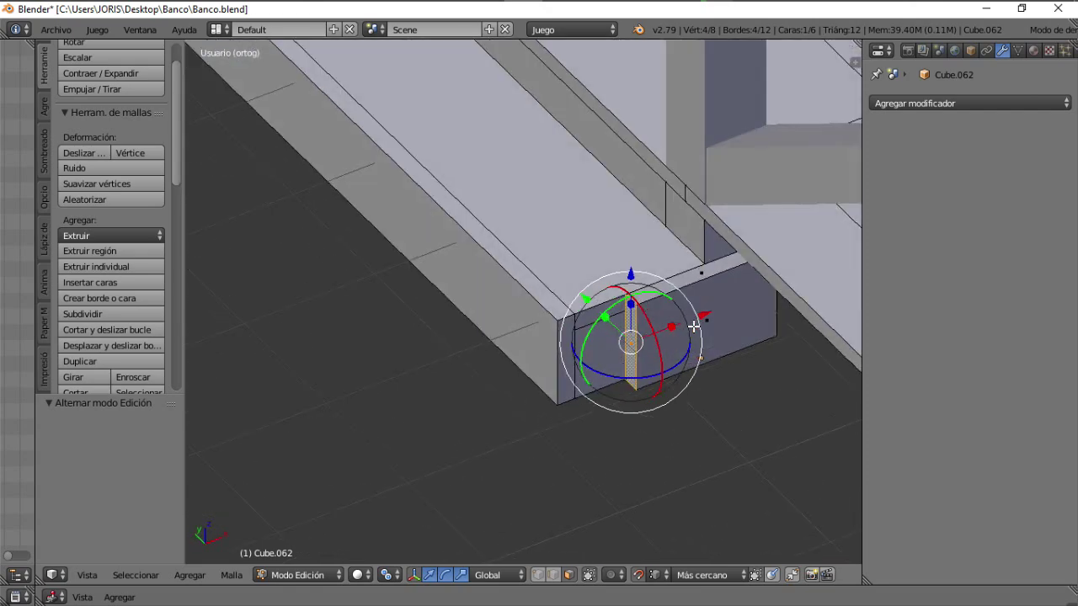
{"action": "left_click_drag", "start_coordinate": [694, 326], "coordinate": [597, 357]}
{"action": "left_click", "coordinate": [561, 402]}
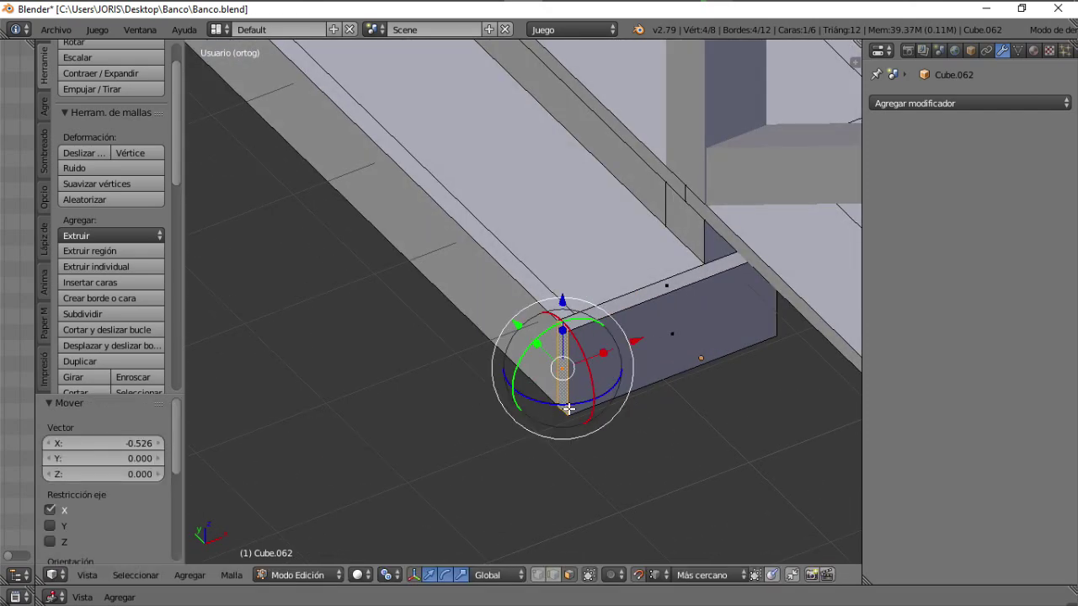
{"action": "middle_click_drag", "start_coordinate": [560, 402], "coordinate": [769, 358]}
{"action": "key", "text": "Tab"}
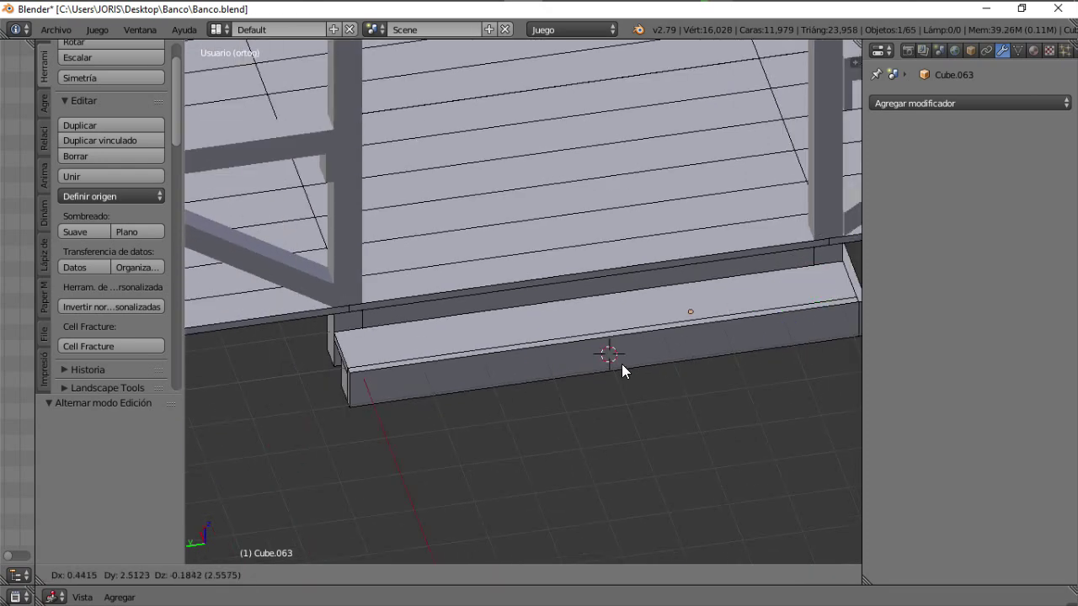
Step: Duplicate the side board 8.840 units along Y and shift the copy -0.233 units along Y against the step's other end
{"action": "left_click", "coordinate": [227, 400]}
{"action": "scroll", "coordinate": [252, 392], "scroll_direction": "up", "scroll_amount": 3}
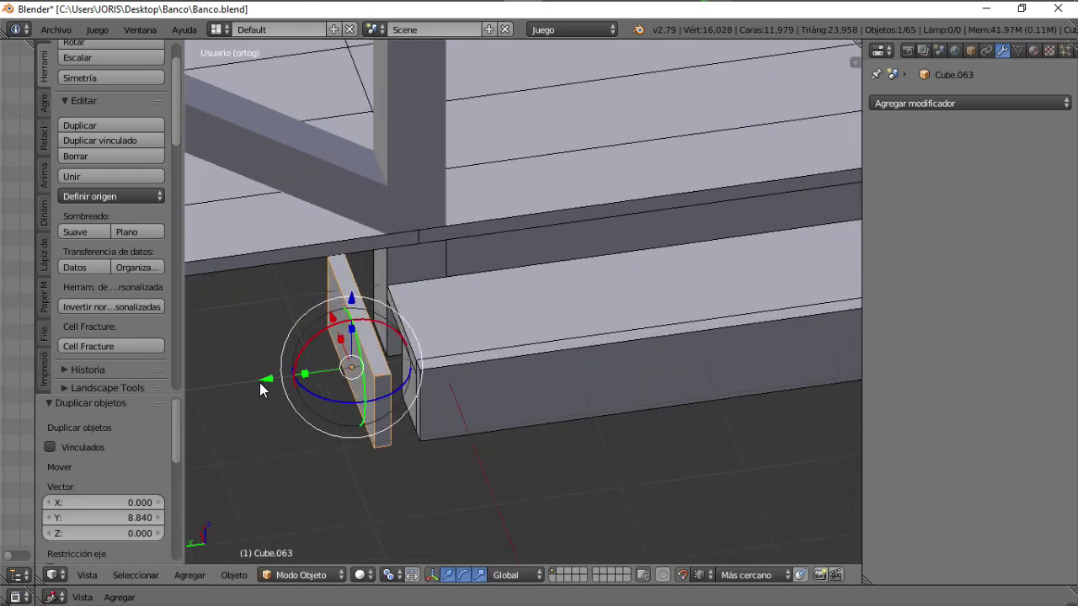
{"action": "left_click_drag", "start_coordinate": [266, 378], "coordinate": [446, 370]}
{"action": "scroll", "coordinate": [504, 372], "scroll_direction": "down", "scroll_amount": 8}
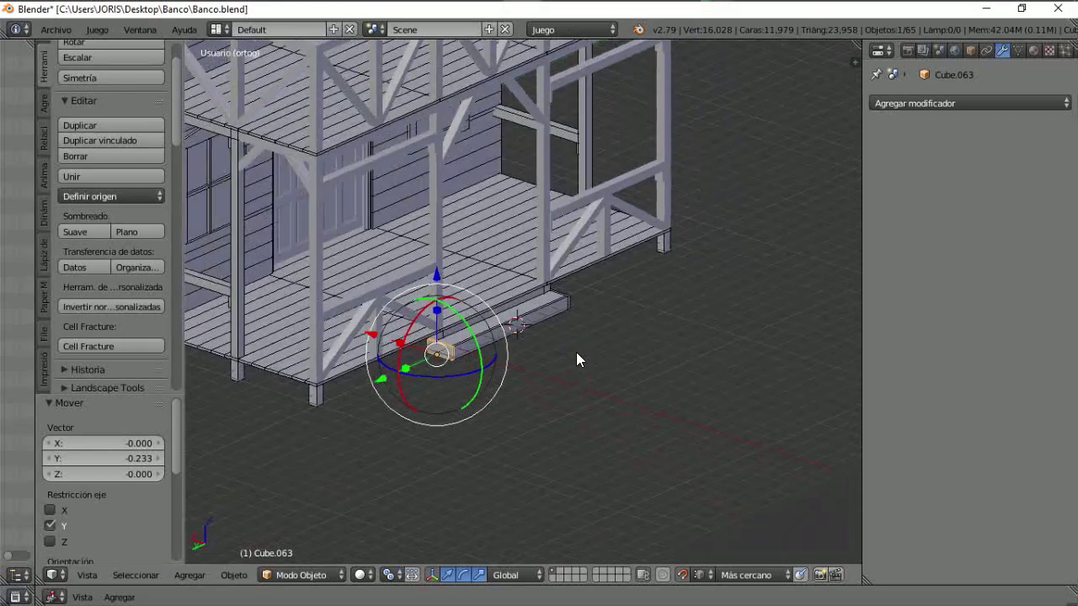
Step: Examine the boarded entrance step and porch front from several angles
{"action": "middle_click_drag", "start_coordinate": [577, 354], "coordinate": [462, 370]}
{"action": "scroll", "coordinate": [537, 358], "scroll_direction": "up", "scroll_amount": 5}
{"action": "scroll", "coordinate": [579, 360], "scroll_direction": "down", "scroll_amount": 2}
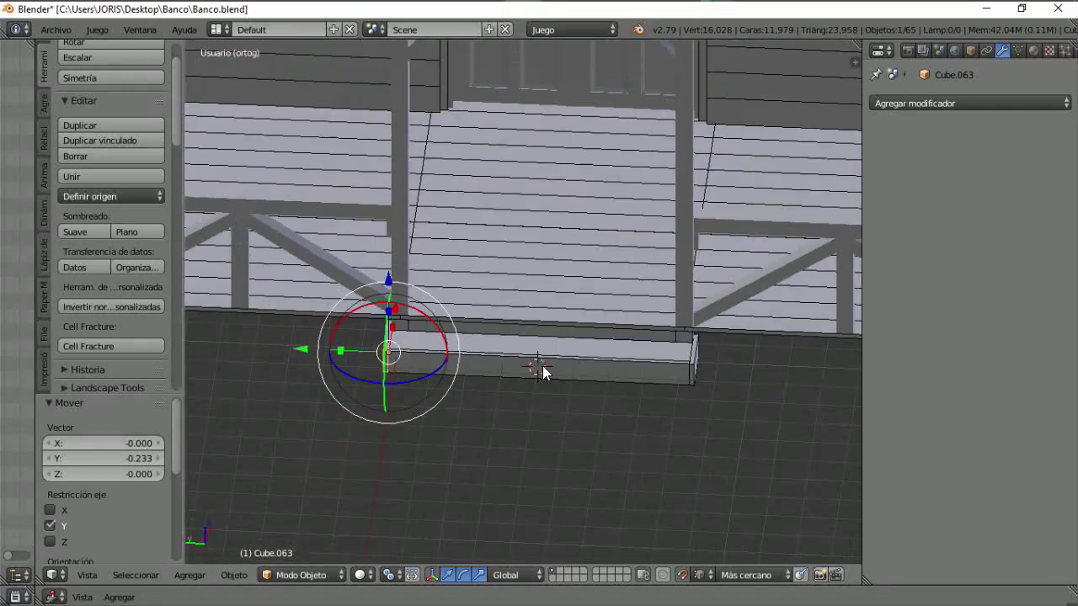
{"action": "right_click", "coordinate": [543, 372]}
{"action": "middle_click_drag", "start_coordinate": [469, 418], "coordinate": [608, 426]}
{"action": "right_click", "coordinate": [622, 291]}
{"action": "scroll", "coordinate": [602, 413], "scroll_direction": "down", "scroll_amount": 5}
{"action": "middle_click_drag", "start_coordinate": [581, 350], "coordinate": [696, 403], "text": "shift"}
{"action": "middle_click_drag", "start_coordinate": [608, 391], "coordinate": [697, 438], "text": "shift"}
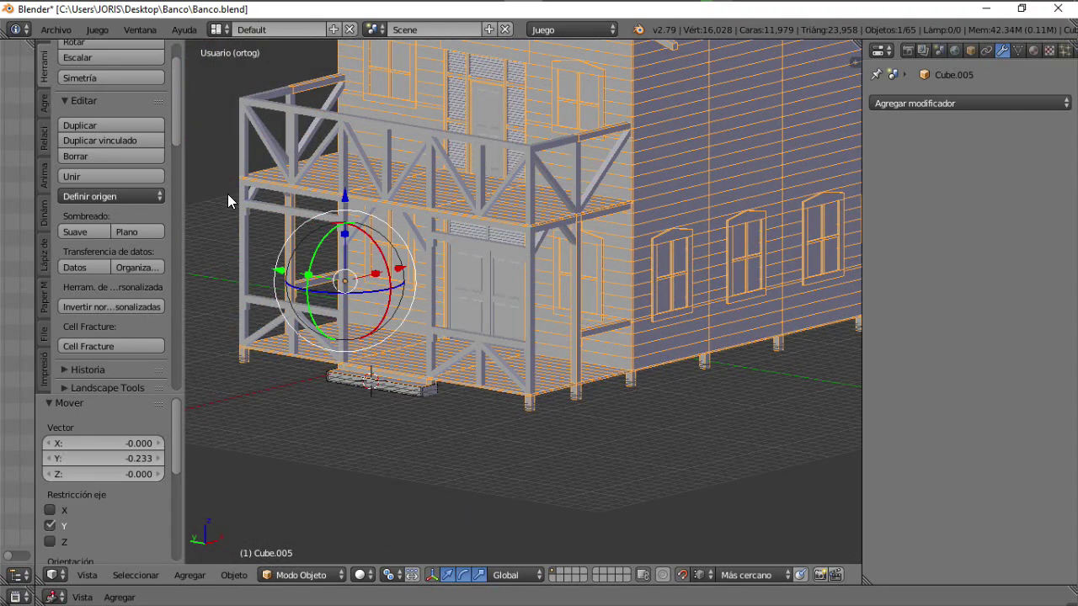
Step: In wireframe, select the linked geometry of the step's short front post and duplicate it 8.092 units along Y
{"action": "mouse_move", "coordinate": [227, 194]}
{"action": "middle_mouse_down"}
{"action": "mouse_move", "coordinate": [345, 368]}
{"action": "mouse_move", "coordinate": [441, 354]}
{"action": "mouse_move", "coordinate": [479, 415]}
{"action": "mouse_move", "coordinate": [642, 449]}
{"action": "mouse_move", "coordinate": [502, 373]}
{"action": "mouse_move", "coordinate": [630, 435]}
{"action": "mouse_move", "coordinate": [660, 438]}
{"action": "middle_mouse_up"}
{"action": "key", "text": "z"}
{"action": "scroll", "coordinate": [660, 438], "scroll_direction": "up", "scroll_amount": 4}
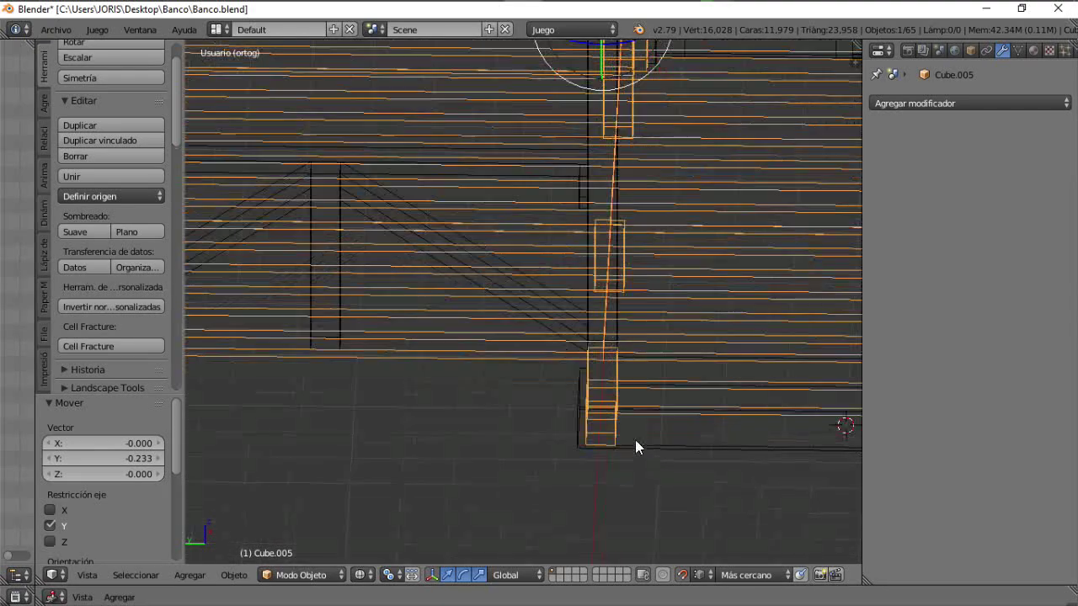
{"action": "key", "text": "Tab"}
{"action": "right_click", "coordinate": [587, 426]}
{"action": "middle_click_drag", "start_coordinate": [587, 427], "coordinate": [667, 427]}
{"action": "key", "text": "l"}
{"action": "scroll", "coordinate": [592, 427], "scroll_direction": "down", "scroll_amount": 3}
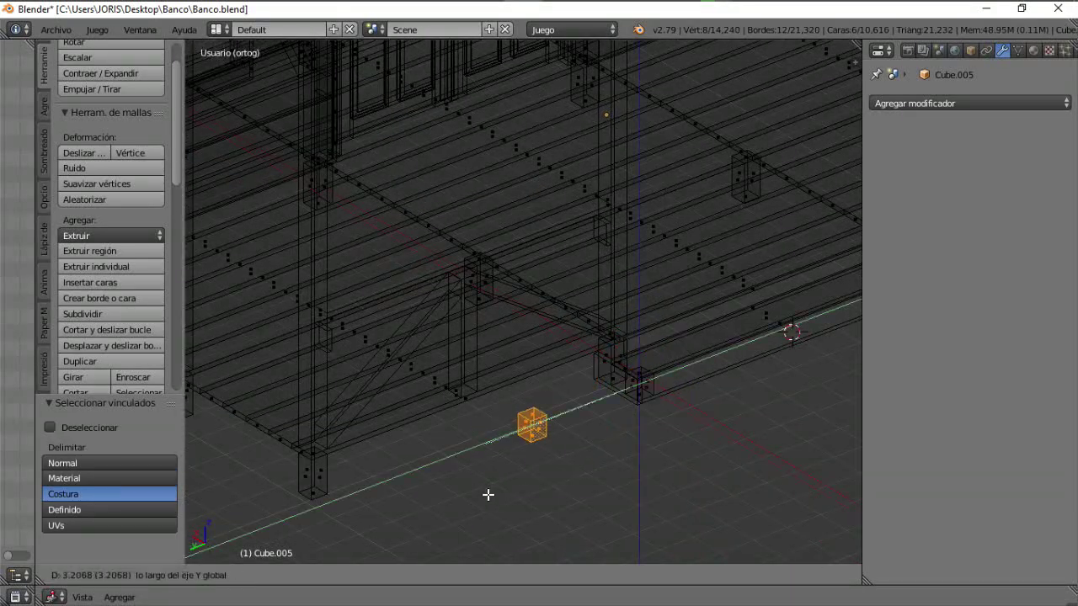
{"action": "left_click", "coordinate": [327, 529]}
Step: Separate the duplicated short post from the house mesh and select it as its own object
{"action": "middle_click_drag", "start_coordinate": [326, 530], "coordinate": [389, 399]}
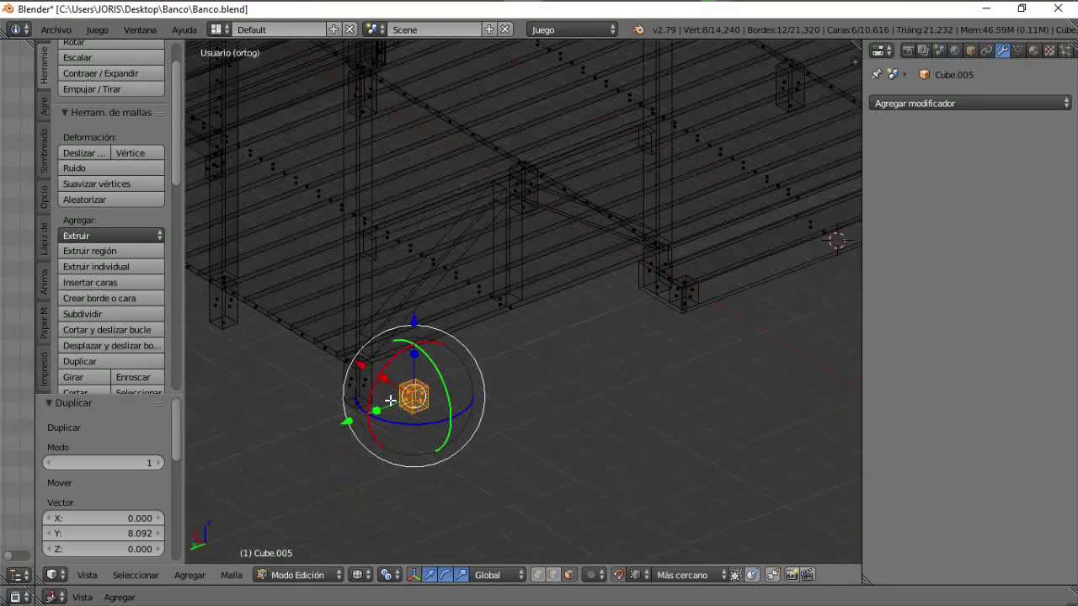
{"action": "key", "text": "p"}
{"action": "left_click", "coordinate": [389, 400]}
{"action": "key", "text": "Tab"}
{"action": "right_click", "coordinate": [413, 402]}
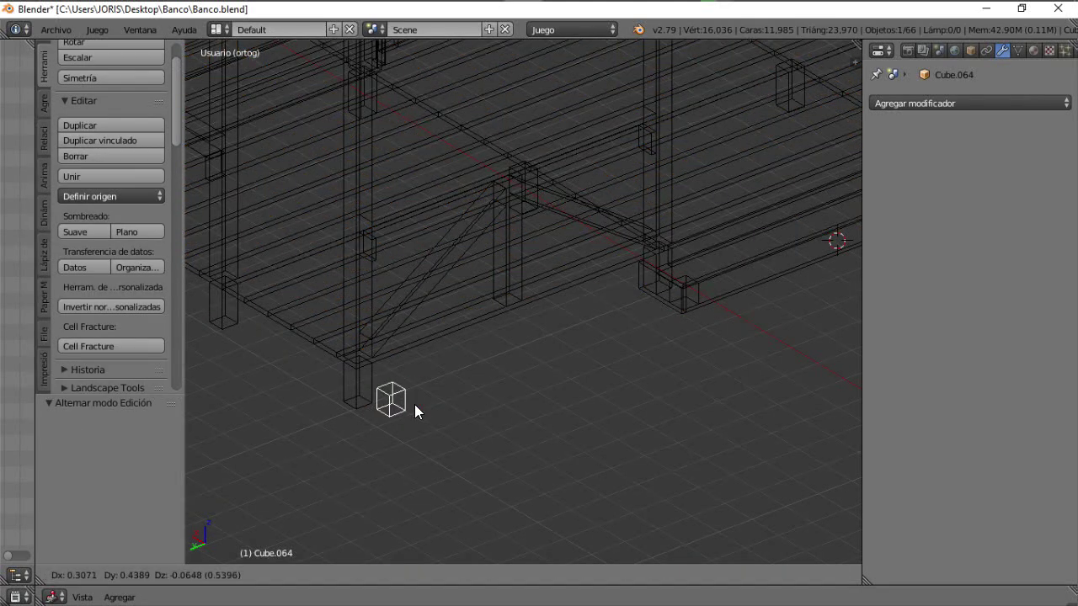
Step: Snap the 3D cursor to the separated post's geometry and set the object's origin to the cursor
{"action": "key", "text": "Tab"}
{"action": "key", "text": "a"}
{"action": "key", "text": "shift+s"}
{"action": "left_click", "coordinate": [414, 407]}
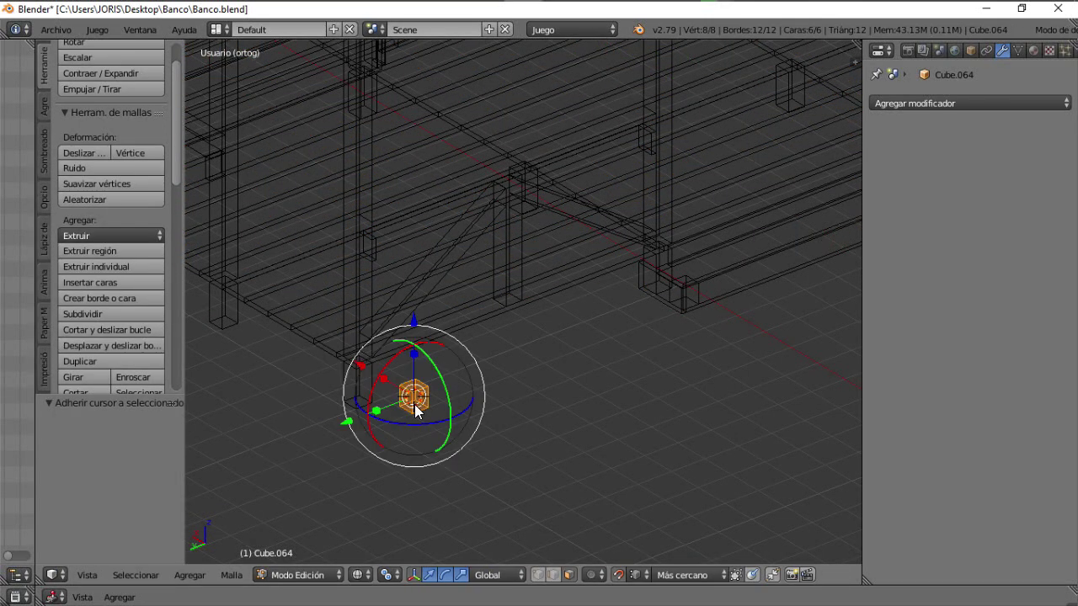
{"action": "key", "text": "Tab"}
{"action": "left_click", "coordinate": [143, 196]}
{"action": "left_click", "coordinate": [157, 251]}
Step: Move the short post 1 unit along X and 0.790 units along Y beside the porch's corner post
{"action": "key", "text": "z"}
{"action": "scroll", "coordinate": [544, 413], "scroll_direction": "up", "scroll_amount": 6}
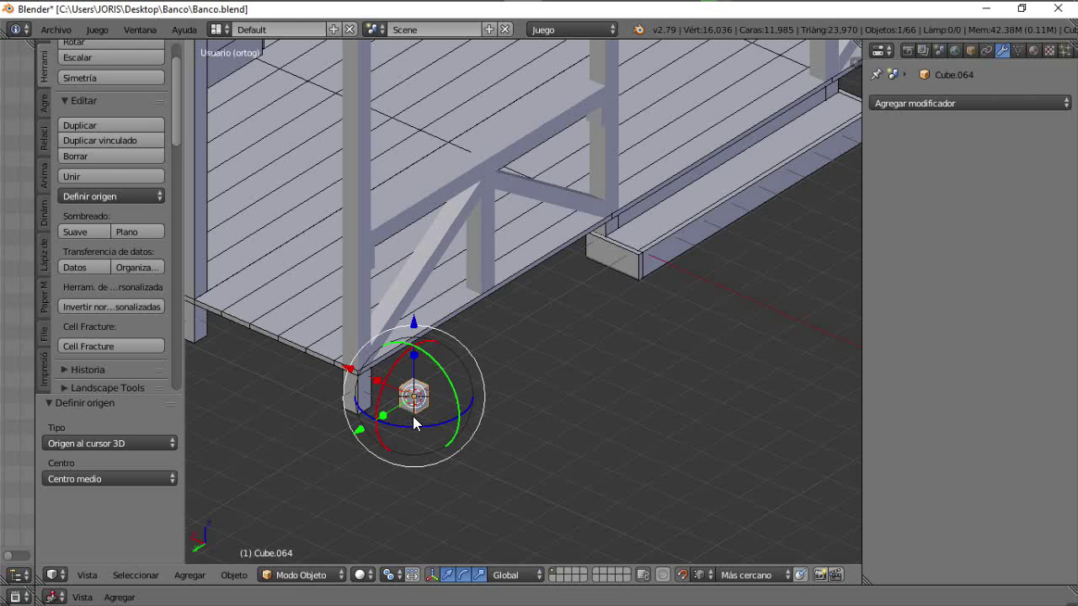
{"action": "key", "text": "g"}
{"action": "key", "text": "x"}
{"action": "key", "text": "1"}
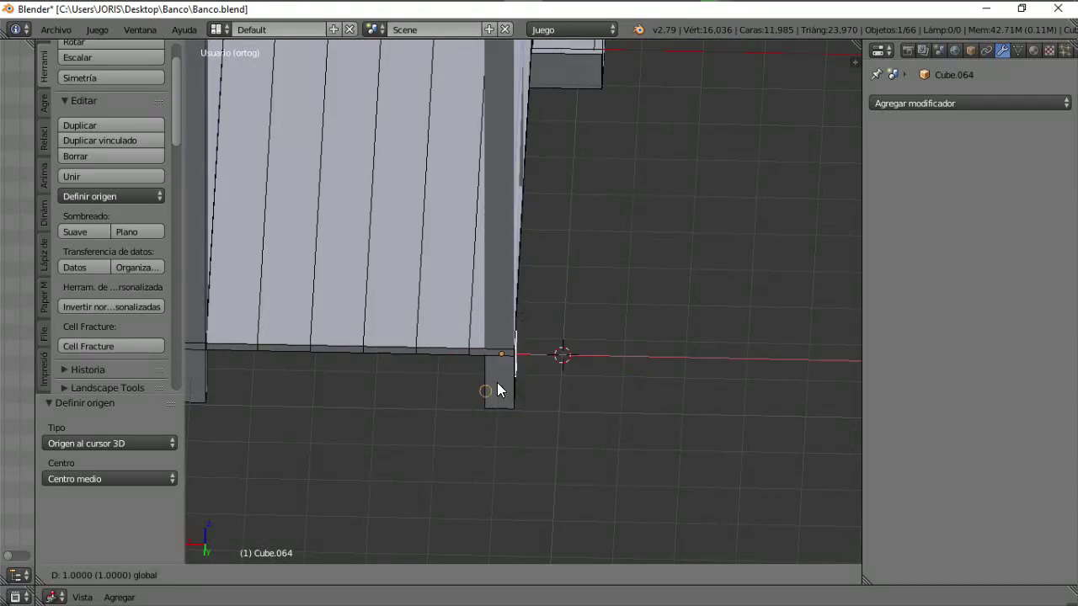
{"action": "key", "text": "Return"}
{"action": "middle_click_drag", "start_coordinate": [496, 382], "coordinate": [431, 396]}
{"action": "mouse_move", "coordinate": [426, 383]}
{"action": "left_mouse_down"}
{"action": "mouse_move", "coordinate": [418, 415]}
{"action": "mouse_move", "coordinate": [437, 396]}
{"action": "left_mouse_up"}
{"action": "scroll", "coordinate": [438, 395], "scroll_direction": "up", "scroll_amount": 1}
{"action": "left_click_drag", "start_coordinate": [384, 395], "coordinate": [330, 414]}
{"action": "middle_click_drag", "start_coordinate": [330, 414], "coordinate": [604, 284]}
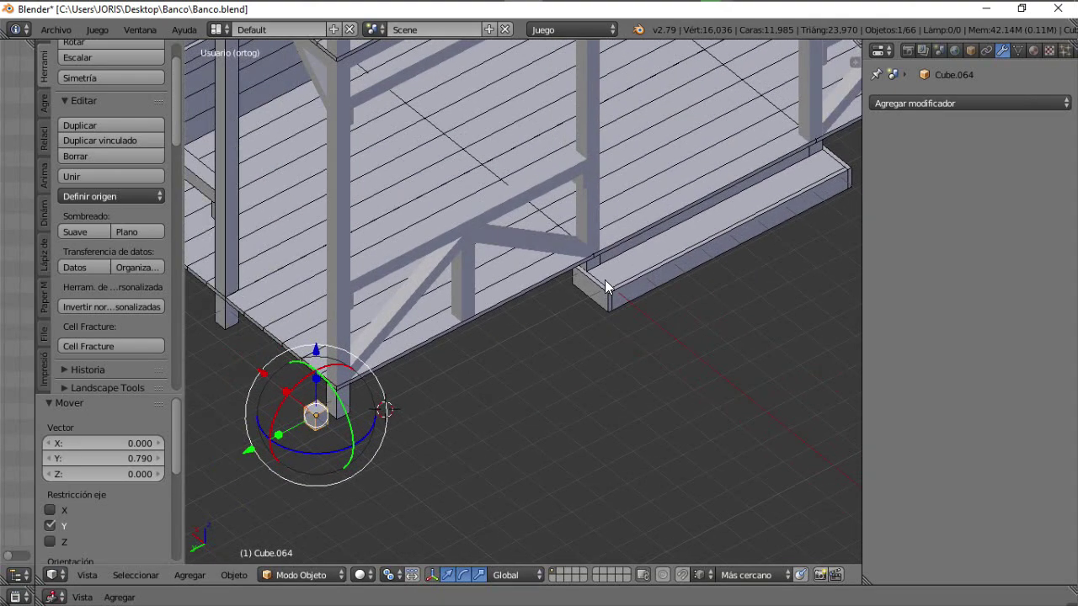
Step: In the house mesh, select the linked geometry of the front step's tread board and duplicate it 15.210 units along Y
{"action": "right_click", "coordinate": [605, 279]}
{"action": "right_click", "coordinate": [634, 264]}
{"action": "key", "text": "Tab"}
{"action": "key", "text": "Tab"}
{"action": "key", "text": "Tab"}
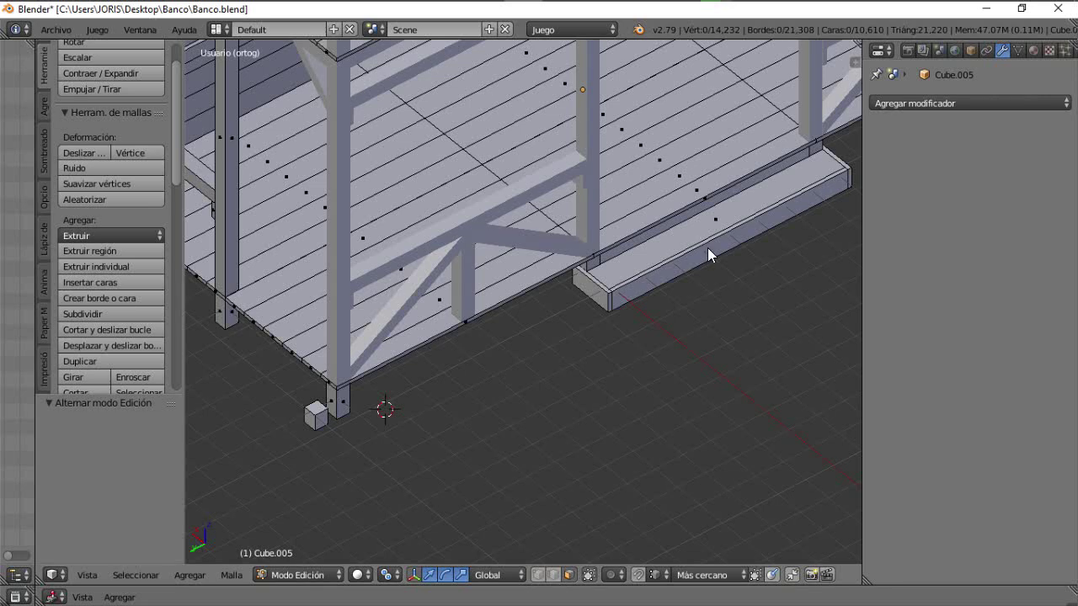
{"action": "key", "text": "l"}
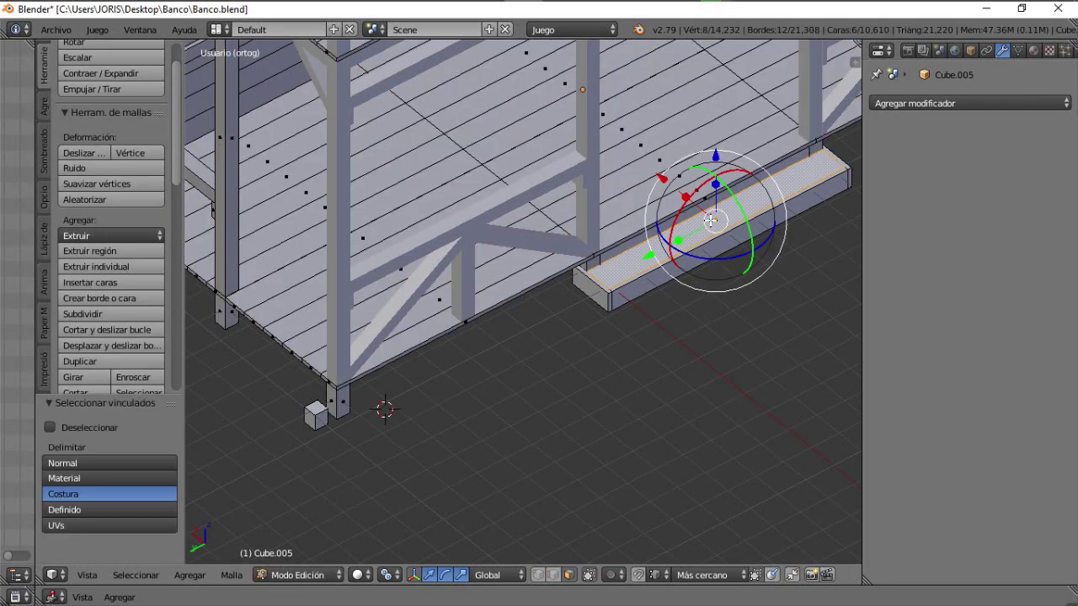
{"action": "key", "text": "shift+d"}
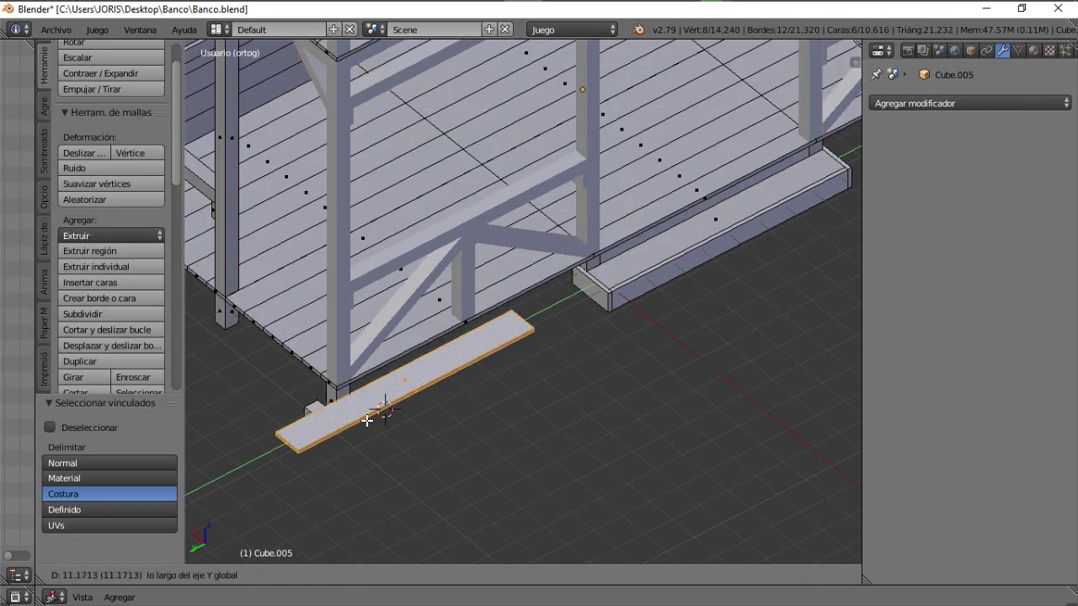
{"action": "left_click", "coordinate": [357, 425]}
Step: Separate the duplicated tread board from the house mesh and select all geometry of the new object in Edit Mode
{"action": "middle_click_drag", "start_coordinate": [354, 450], "coordinate": [536, 388], "text": "shift"}
{"action": "scroll", "coordinate": [597, 385], "scroll_direction": "up", "scroll_amount": 3}
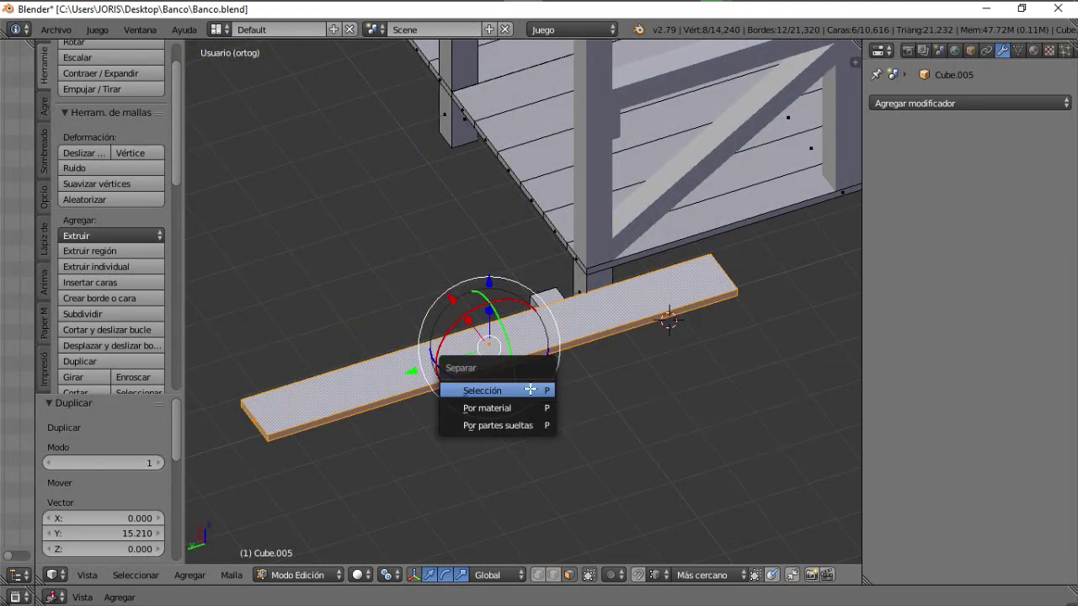
{"action": "left_click", "coordinate": [529, 390]}
{"action": "key", "text": "Tab"}
{"action": "key", "text": "Tab"}
{"action": "key", "text": "a"}
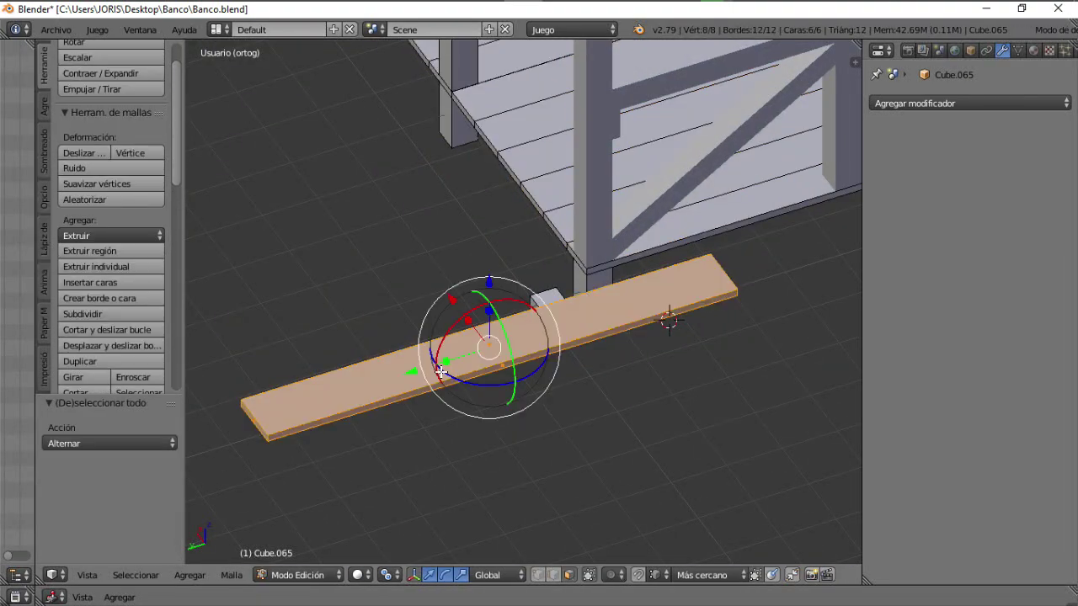
Step: Snap the 3D cursor to the tread board's selected geometry and set the object's origin to the cursor
{"action": "key", "text": "shift+s"}
{"action": "left_click", "coordinate": [440, 372]}
{"action": "key", "text": "Tab"}
{"action": "left_click", "coordinate": [108, 195]}
{"action": "left_click", "coordinate": [253, 251]}
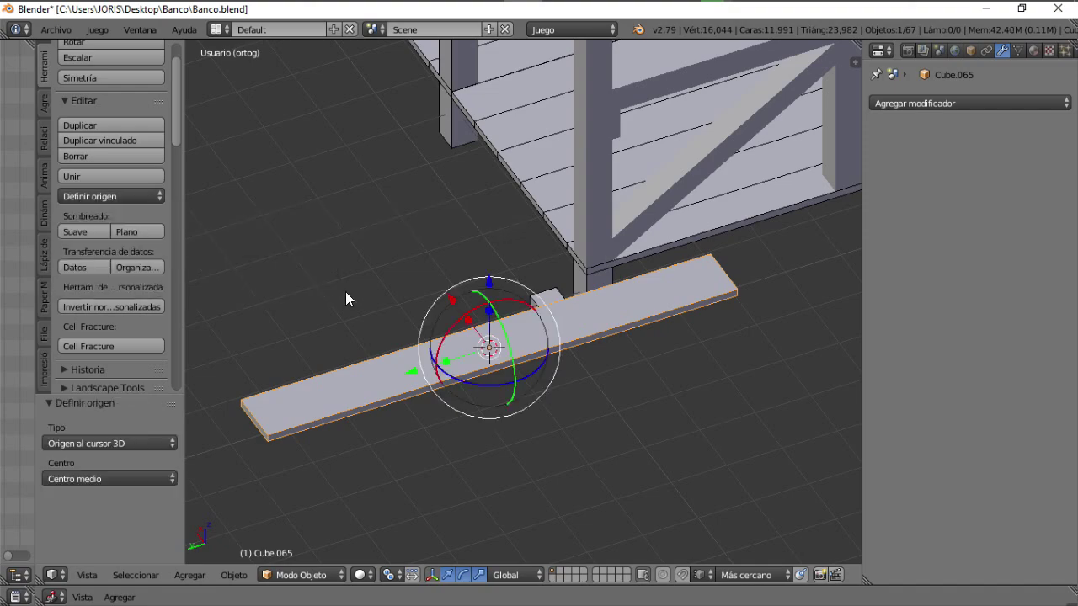
Step: Rotate the separated tread board 90° around the Z axis
{"action": "middle_click_drag", "start_coordinate": [345, 291], "coordinate": [490, 370]}
{"action": "type", "text": "rz"}
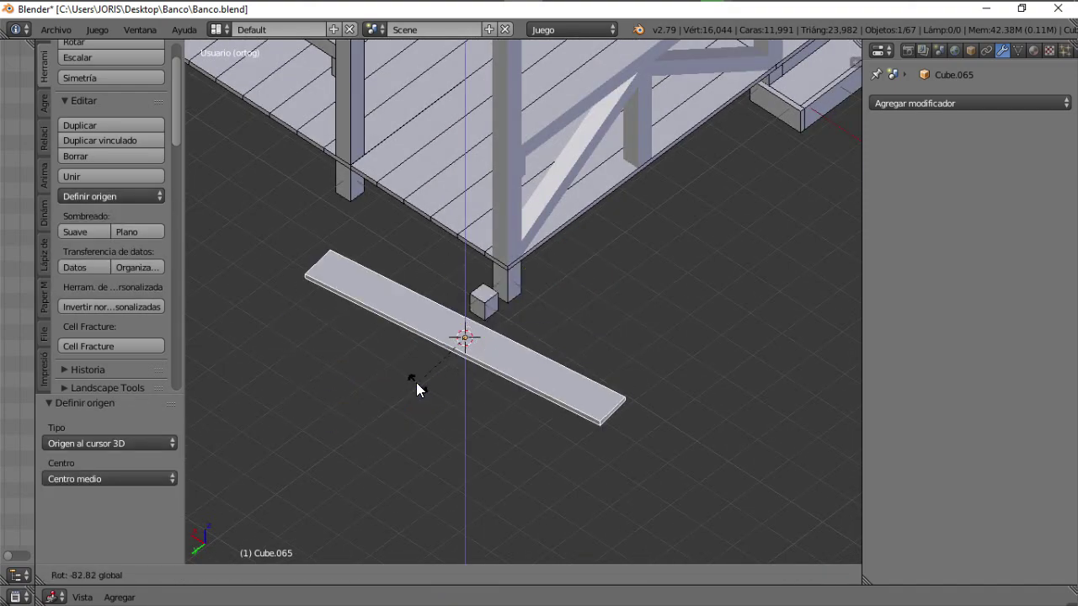
{"action": "type", "text": "90"}
{"action": "key", "text": "Return"}
{"action": "middle_click_drag", "start_coordinate": [414, 383], "coordinate": [551, 327]}
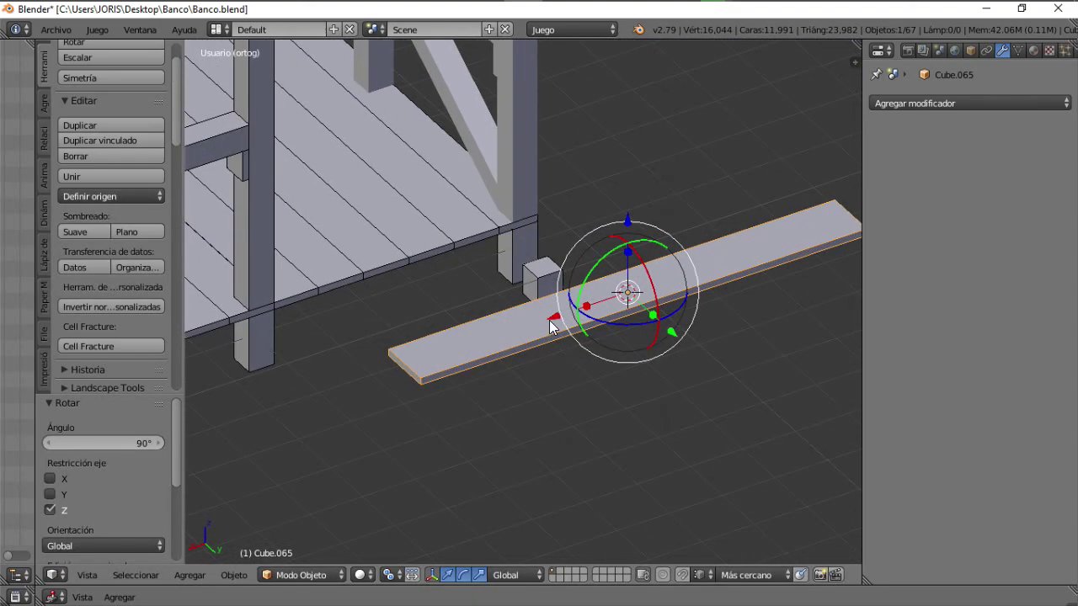
Step: With snapping on, move the tread board 1.737 units along X, and along Y against the porch edge over the short post
{"action": "left_click", "coordinate": [683, 575]}
{"action": "key", "text": "g"}
{"action": "key", "text": "x"}
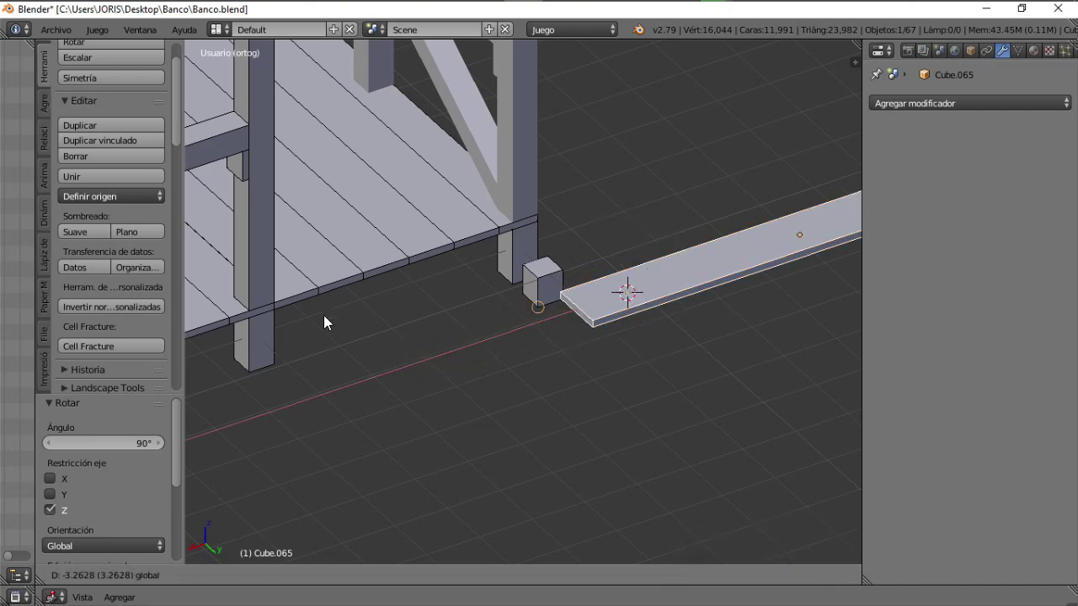
{"action": "left_click", "coordinate": [344, 337]}
{"action": "middle_click_drag", "start_coordinate": [343, 337], "coordinate": [435, 368]}
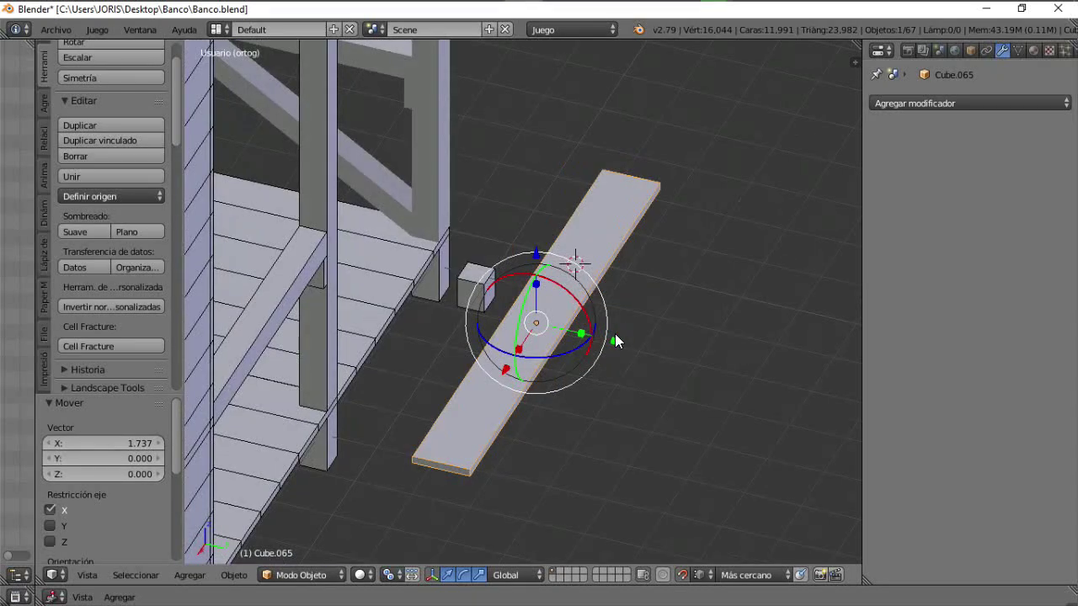
{"action": "key", "text": "g"}
{"action": "key", "text": "y"}
{"action": "left_click", "coordinate": [500, 344]}
{"action": "middle_click_drag", "start_coordinate": [500, 343], "coordinate": [567, 396]}
Step: Shorten the tread board by snapping its projecting end face along X to the porch's corner post
{"action": "key", "text": "Tab"}
{"action": "left_click", "coordinate": [568, 396]}
{"action": "scroll", "coordinate": [568, 396], "scroll_direction": "up", "scroll_amount": 3}
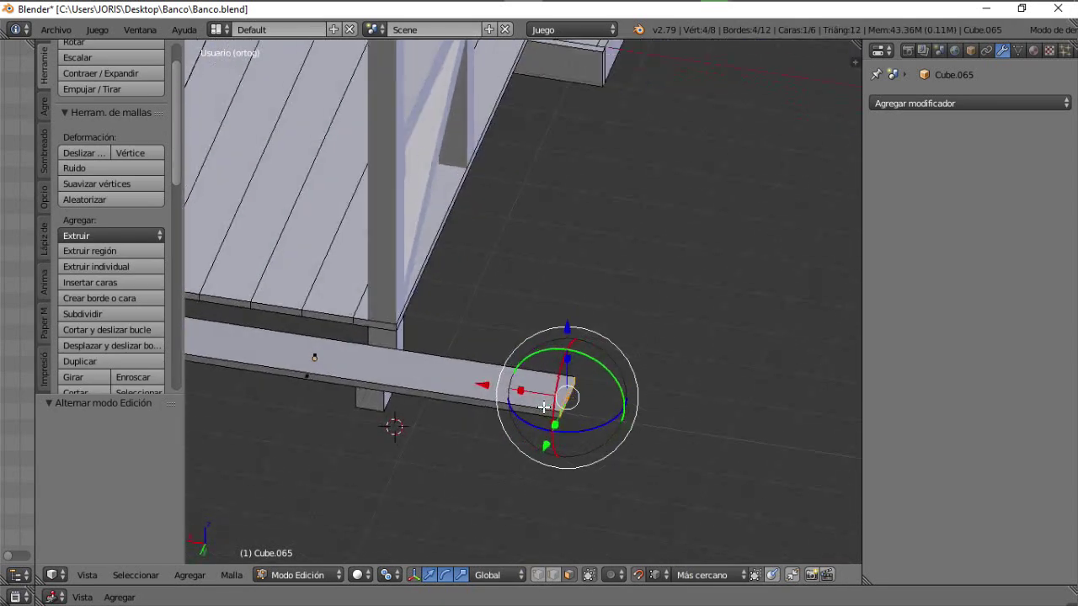
{"action": "key", "text": "g"}
{"action": "key", "text": "x"}
{"action": "left_click", "coordinate": [392, 372]}
{"action": "middle_click_drag", "start_coordinate": [379, 367], "coordinate": [538, 354]}
{"action": "middle_click_drag", "start_coordinate": [597, 375], "coordinate": [547, 366]}
Step: Move the short post under the tread 0.210 units along Y
{"action": "key", "text": "Tab"}
{"action": "right_click_drag", "start_coordinate": [575, 391], "coordinate": [570, 380]}
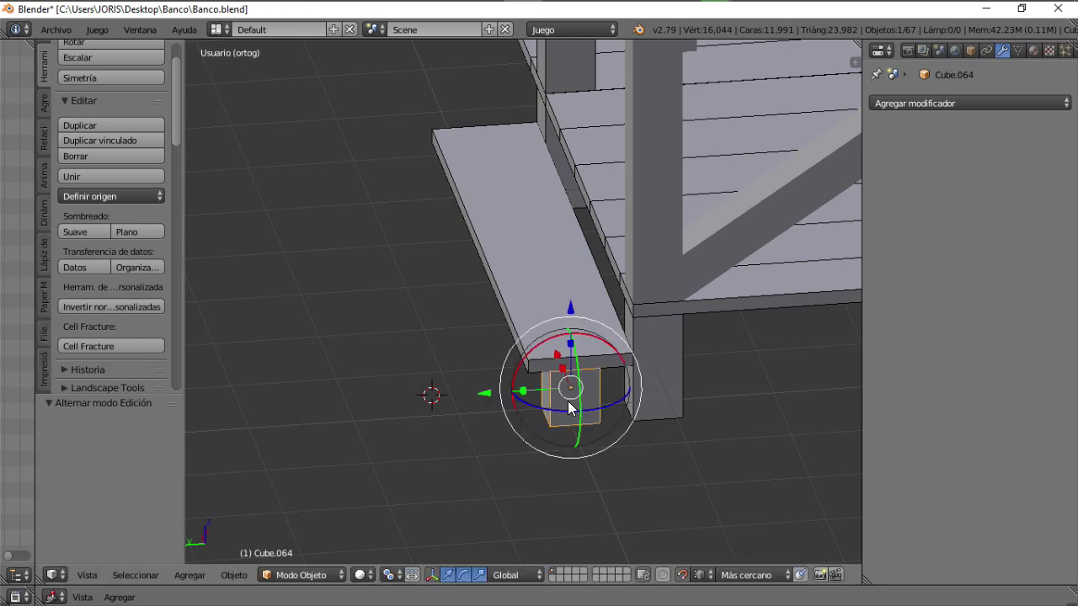
{"action": "middle_click_drag", "start_coordinate": [569, 408], "coordinate": [581, 414]}
{"action": "left_click_drag", "start_coordinate": [486, 386], "coordinate": [508, 362], "text": "ctrl"}
{"action": "middle_click_drag", "start_coordinate": [507, 362], "coordinate": [534, 412]}
Step: Duplicate the short post 5 units along X to support the tread's other end
{"action": "middle_click_drag", "start_coordinate": [508, 418], "coordinate": [777, 328], "text": "shift"}
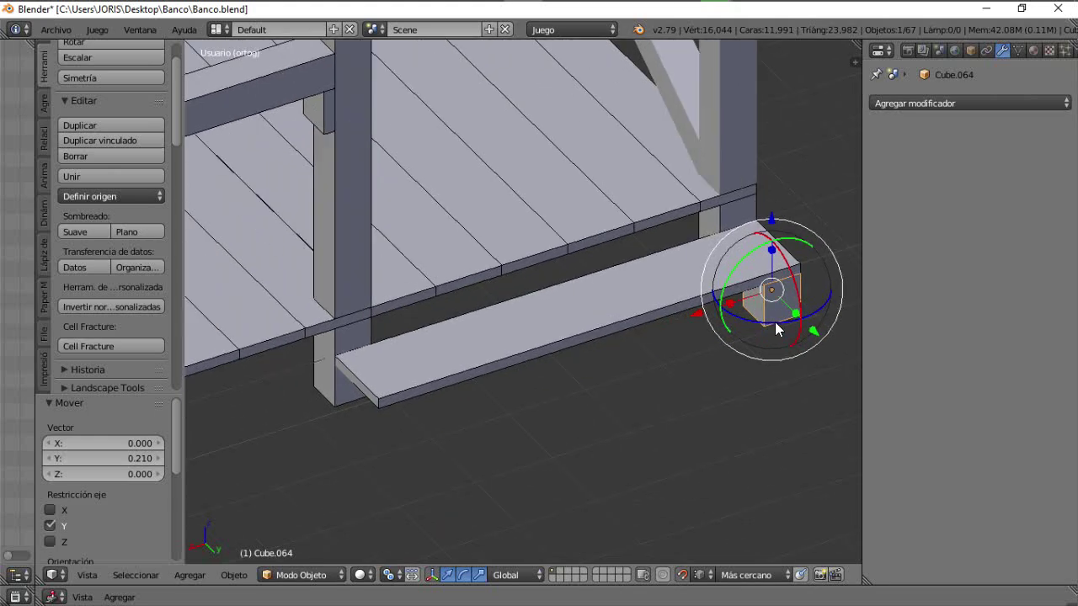
{"action": "key", "text": "Return"}
{"action": "middle_click_drag", "start_coordinate": [381, 408], "coordinate": [462, 321]}
{"action": "middle_click_drag", "start_coordinate": [748, 358], "coordinate": [496, 318], "text": "shift"}
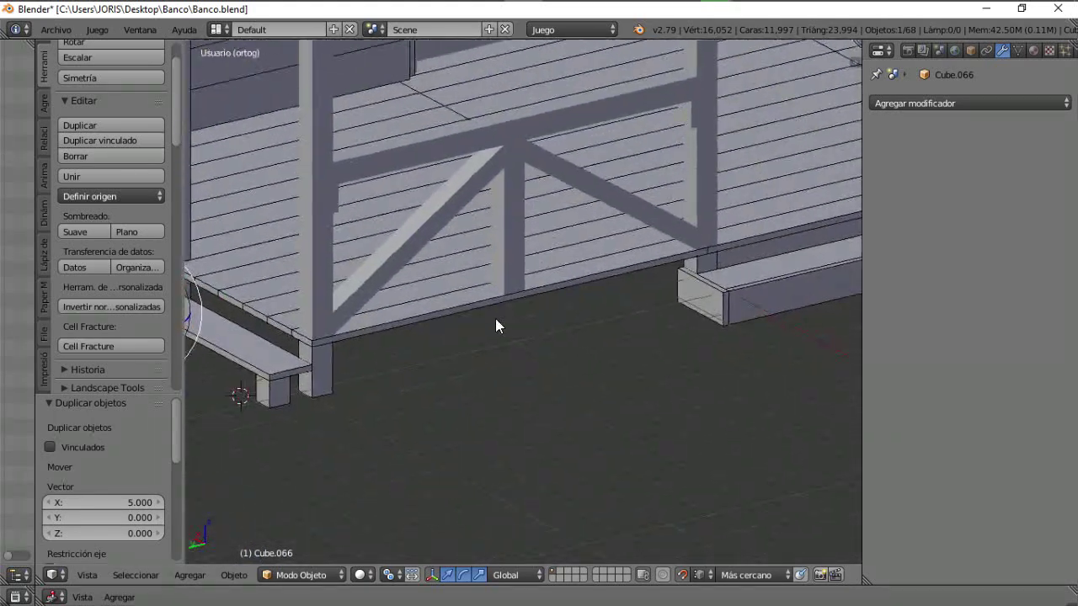
{"action": "scroll", "coordinate": [496, 320], "scroll_direction": "down", "scroll_amount": 3}
{"action": "scroll", "coordinate": [498, 322], "scroll_direction": "up", "scroll_amount": 2}
{"action": "middle_click_drag", "start_coordinate": [333, 339], "coordinate": [426, 339], "text": "shift"}
{"action": "scroll", "coordinate": [367, 315], "scroll_direction": "up", "scroll_amount": 3}
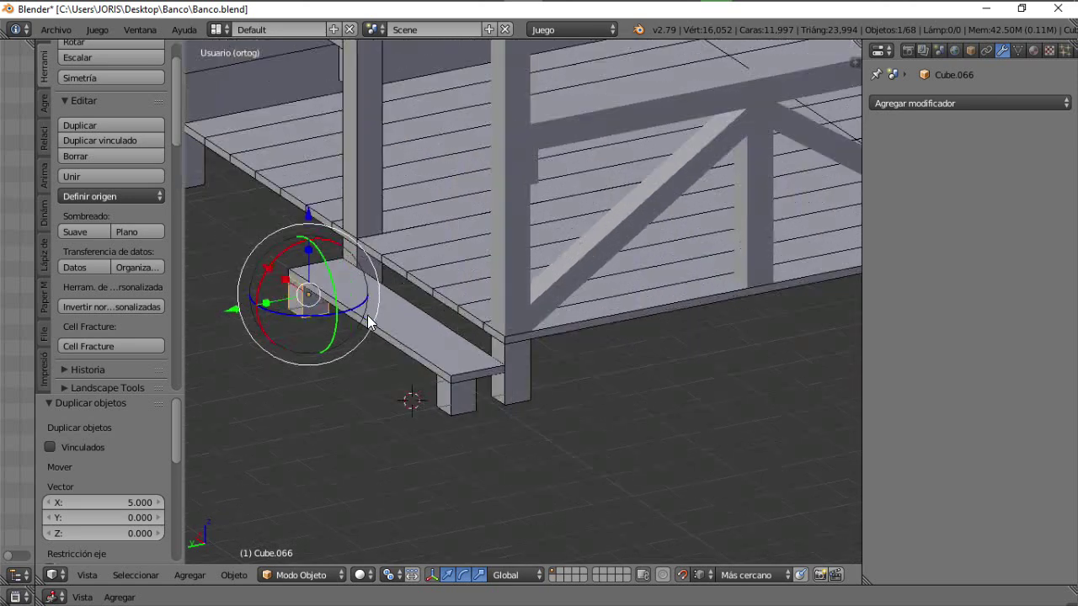
Step: Select the side step's tread board and duplicate it 1.628 units along Y
{"action": "right_click_drag", "start_coordinate": [367, 315], "coordinate": [398, 329]}
{"action": "right_click", "coordinate": [399, 329]}
{"action": "scroll", "coordinate": [406, 330], "scroll_direction": "up", "scroll_amount": 3}
{"action": "middle_click_drag", "start_coordinate": [457, 354], "coordinate": [503, 335], "text": "shift"}
{"action": "scroll", "coordinate": [512, 326], "scroll_direction": "down", "scroll_amount": 2}
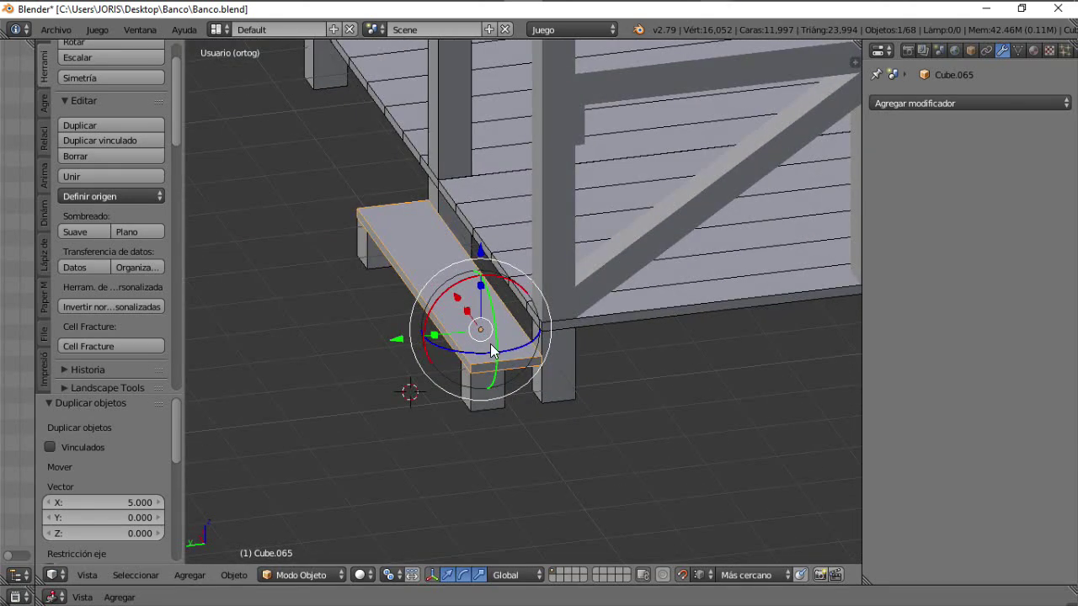
{"action": "key", "text": "shift+d"}
{"action": "key", "text": "y"}
{"action": "left_click", "coordinate": [389, 380]}
{"action": "scroll", "coordinate": [389, 380], "scroll_direction": "up", "scroll_amount": 2}
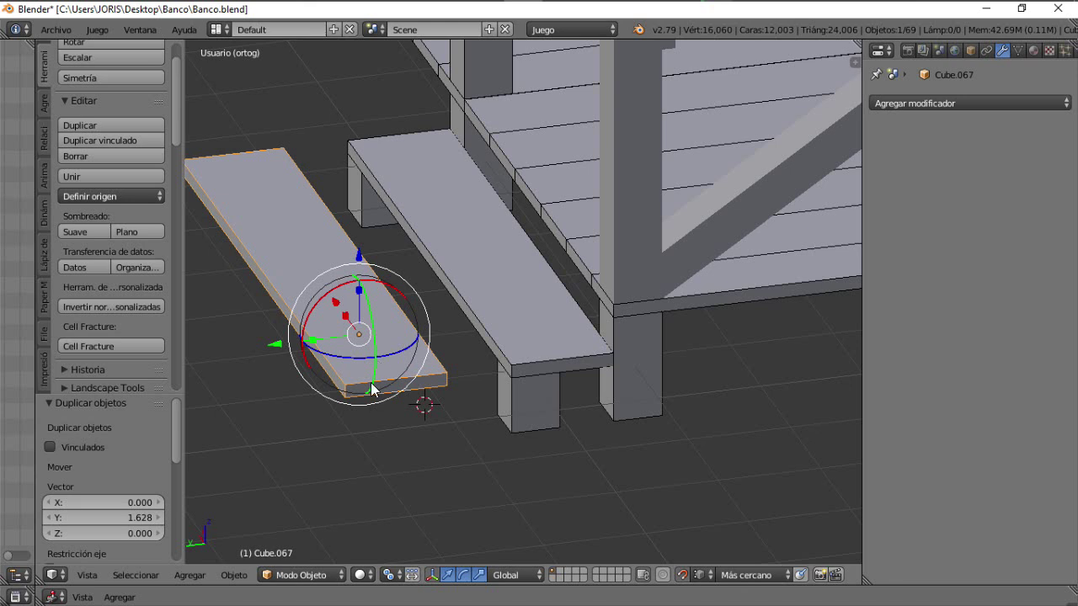
Step: Rotate the duplicated board 90° around the X axis so it stands upright
{"action": "scroll", "coordinate": [382, 276], "scroll_direction": "up", "scroll_amount": 2}
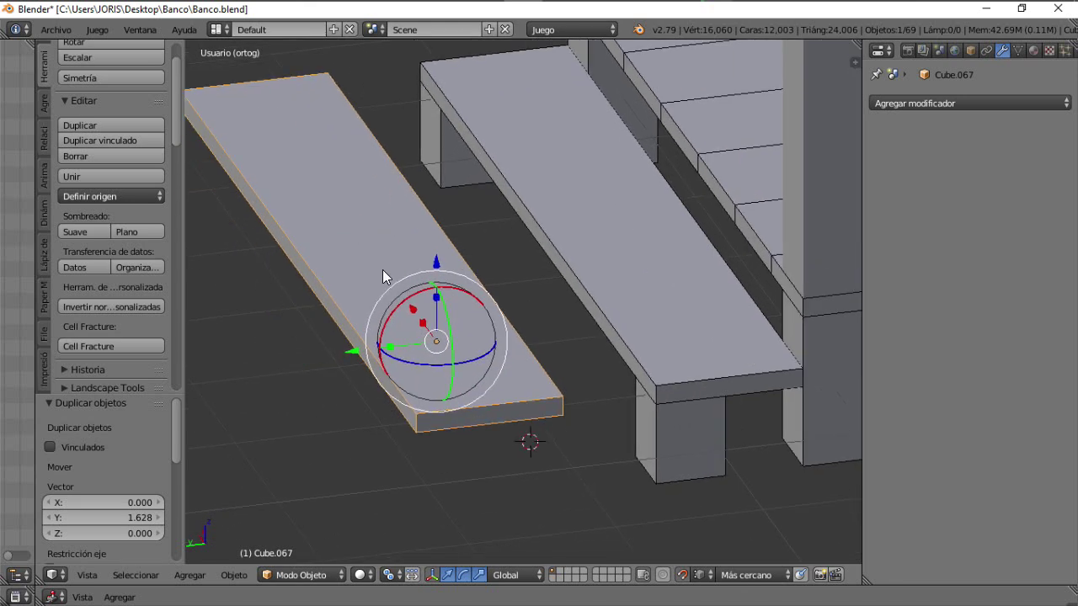
{"action": "key", "text": "r"}
{"action": "key", "text": "x"}
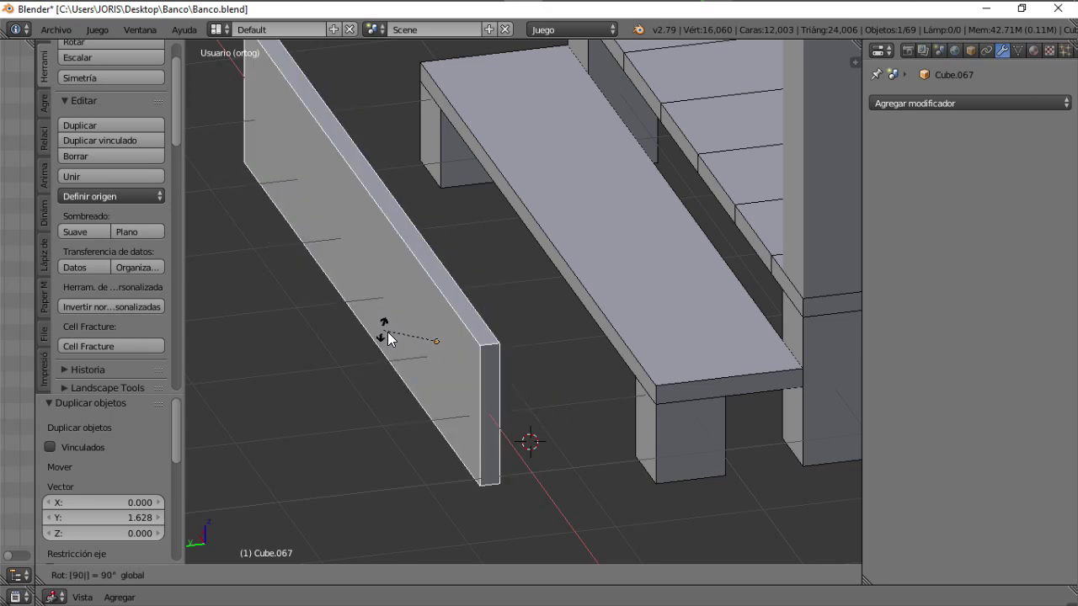
{"action": "left_click", "coordinate": [387, 331]}
{"action": "middle_click_drag", "start_coordinate": [388, 332], "coordinate": [431, 323]}
Step: Move the upright board -1.061 units along Y and -0.132 units along Z against the front of the short posts
{"action": "key", "text": "g"}
{"action": "key", "text": "y"}
{"action": "left_click", "coordinate": [537, 446]}
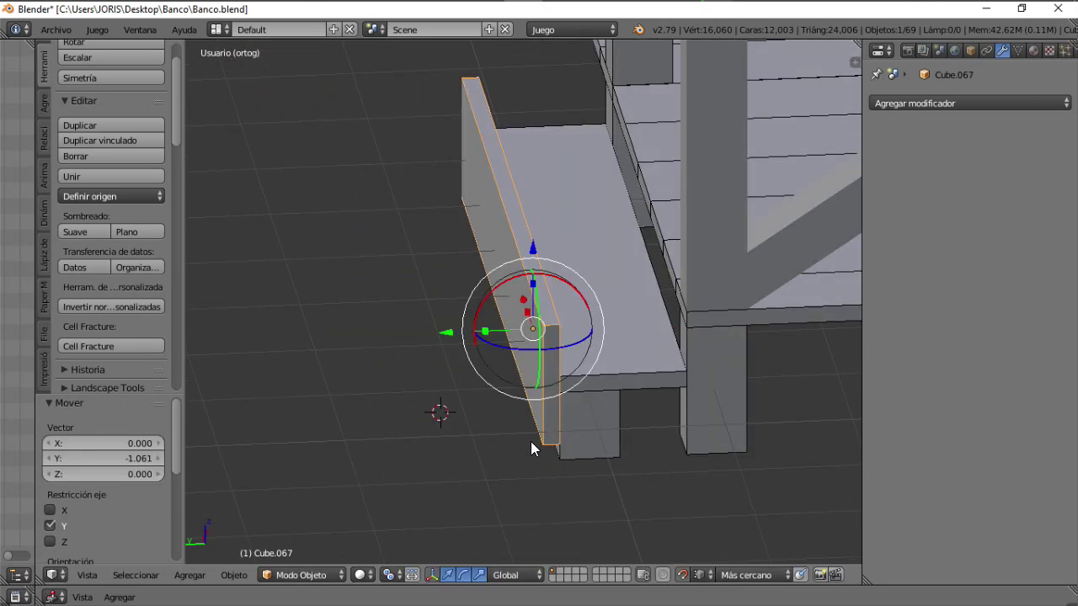
{"action": "scroll", "coordinate": [568, 223], "scroll_direction": "up", "scroll_amount": 2}
{"action": "key", "text": "r"}
{"action": "left_click", "coordinate": [567, 349]}
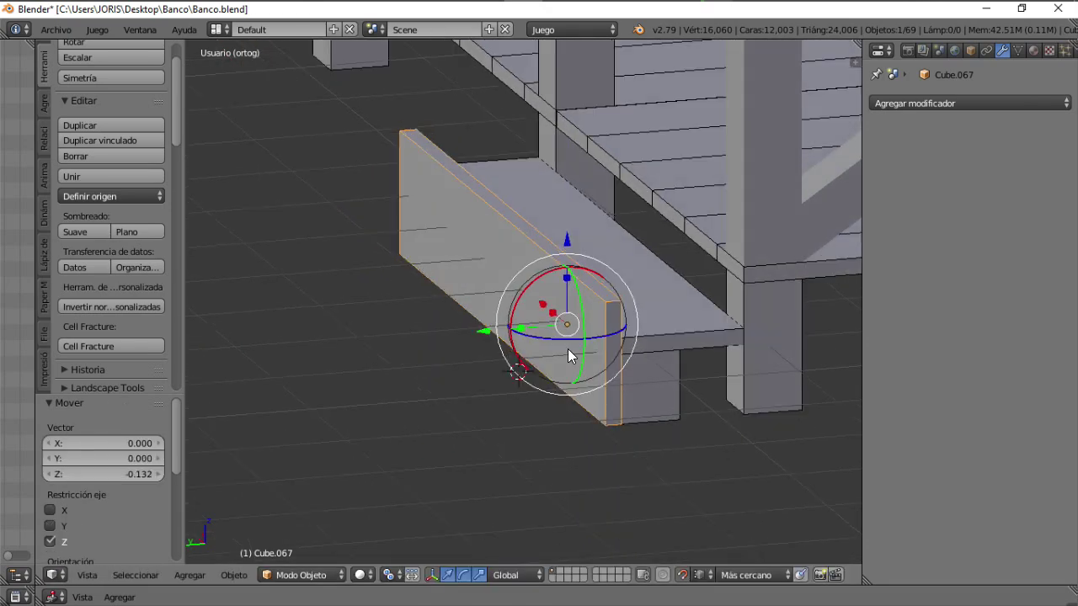
Step: Lower the front board's top face 0.302 units along Z to sit flush with the tread's top
{"action": "key", "text": "Tab"}
{"action": "key", "text": "g"}
{"action": "key", "text": "z"}
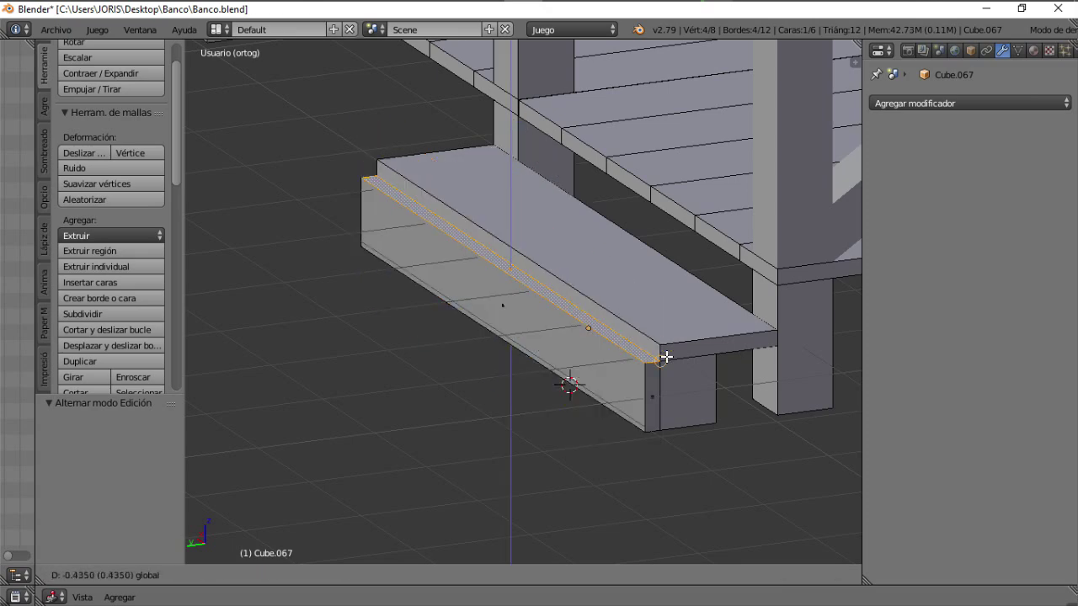
{"action": "left_click", "coordinate": [658, 345]}
{"action": "middle_click_drag", "start_coordinate": [658, 344], "coordinate": [535, 322]}
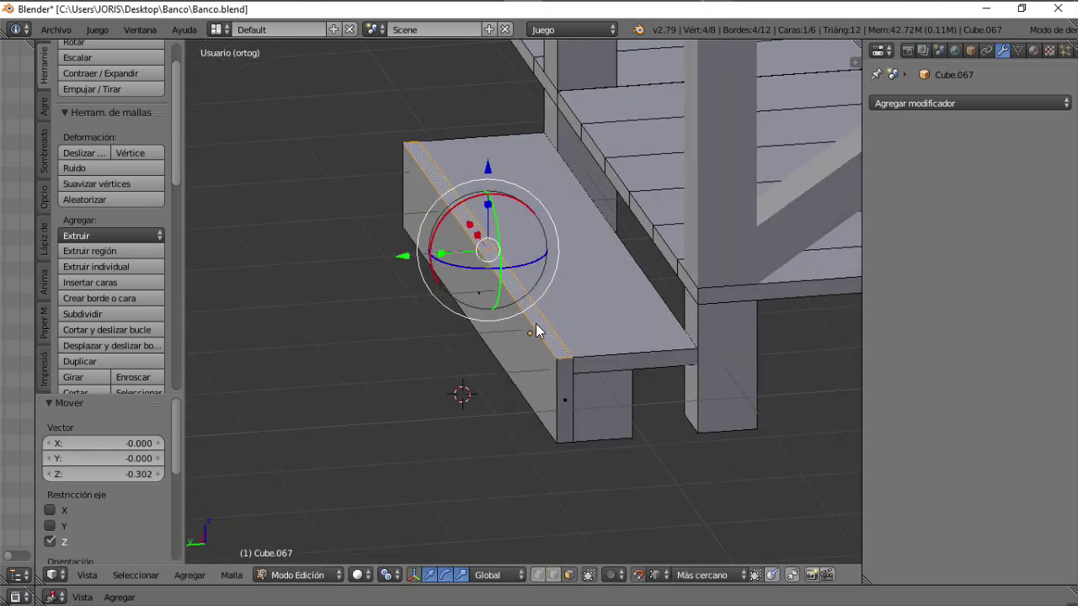
Step: Duplicate the front board along Y to the tread's back edge and raise the copy along Z to the porch floor's underside
{"action": "key", "text": "Tab"}
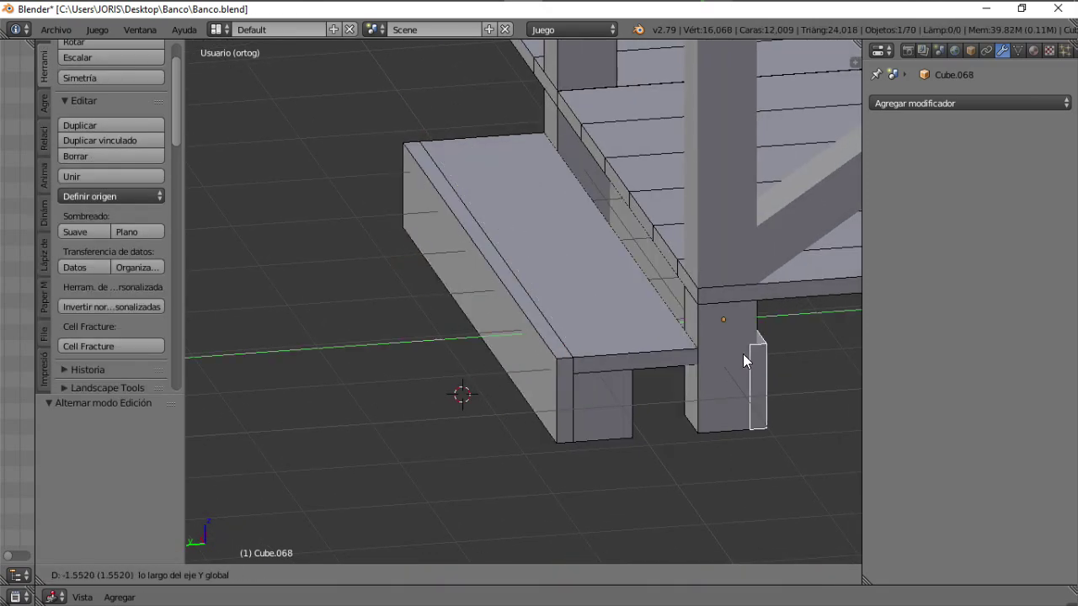
{"action": "left_click", "coordinate": [743, 354]}
{"action": "key", "text": "g"}
{"action": "key", "text": "y"}
{"action": "left_click_drag", "start_coordinate": [672, 355], "coordinate": [672, 355]}
{"action": "middle_click_drag", "start_coordinate": [665, 353], "coordinate": [680, 313]}
{"action": "scroll", "coordinate": [647, 327], "scroll_direction": "up", "scroll_amount": 2}
{"action": "key", "text": "g"}
{"action": "key", "text": "z"}
{"action": "left_click", "coordinate": [656, 301]}
Step: Move the rear board's end face at the corner post 0.474 units along X
{"action": "key", "text": "Tab"}
{"action": "scroll", "coordinate": [680, 313], "scroll_direction": "up", "scroll_amount": 2}
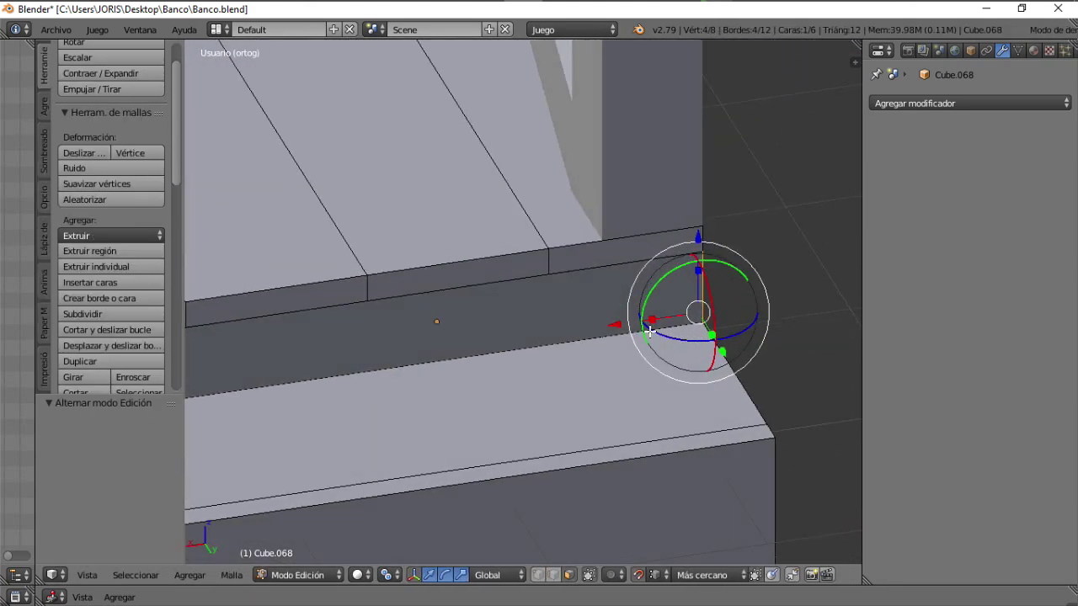
{"action": "key", "text": "g"}
{"action": "key", "text": "x"}
{"action": "left_click", "coordinate": [608, 263]}
Step: Move the rear board's opposite end face -0.474 units along X to meet the other porch post
{"action": "middle_click_drag", "start_coordinate": [608, 263], "coordinate": [270, 353]}
{"action": "right_click", "coordinate": [337, 366]}
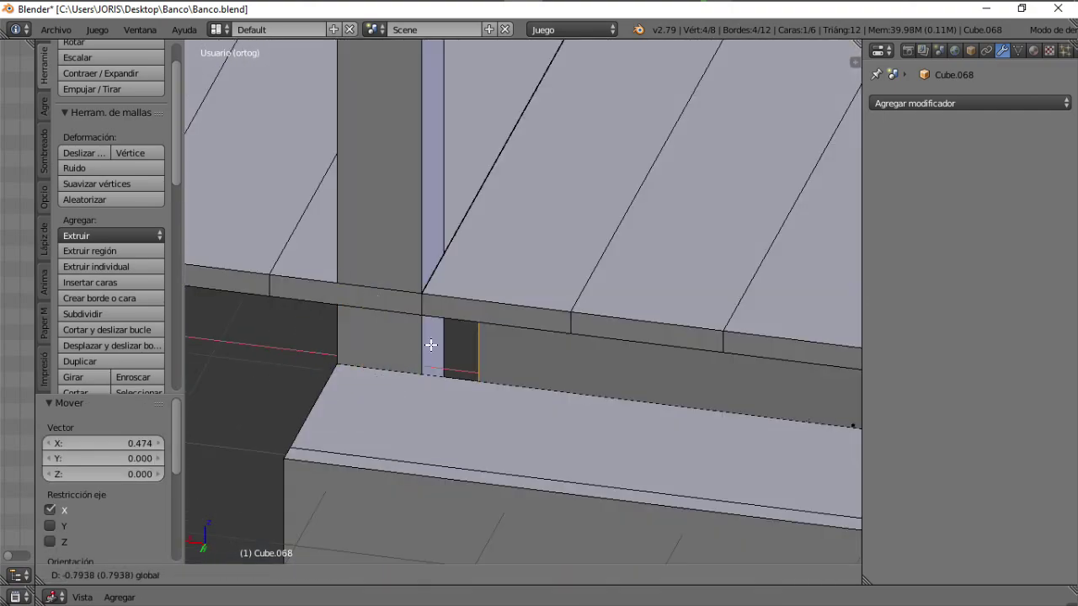
{"action": "left_click", "coordinate": [420, 327]}
{"action": "scroll", "coordinate": [420, 327], "scroll_direction": "down", "scroll_amount": 6}
{"action": "middle_click_drag", "start_coordinate": [522, 321], "coordinate": [399, 278]}
{"action": "scroll", "coordinate": [344, 329], "scroll_direction": "up", "scroll_amount": 2}
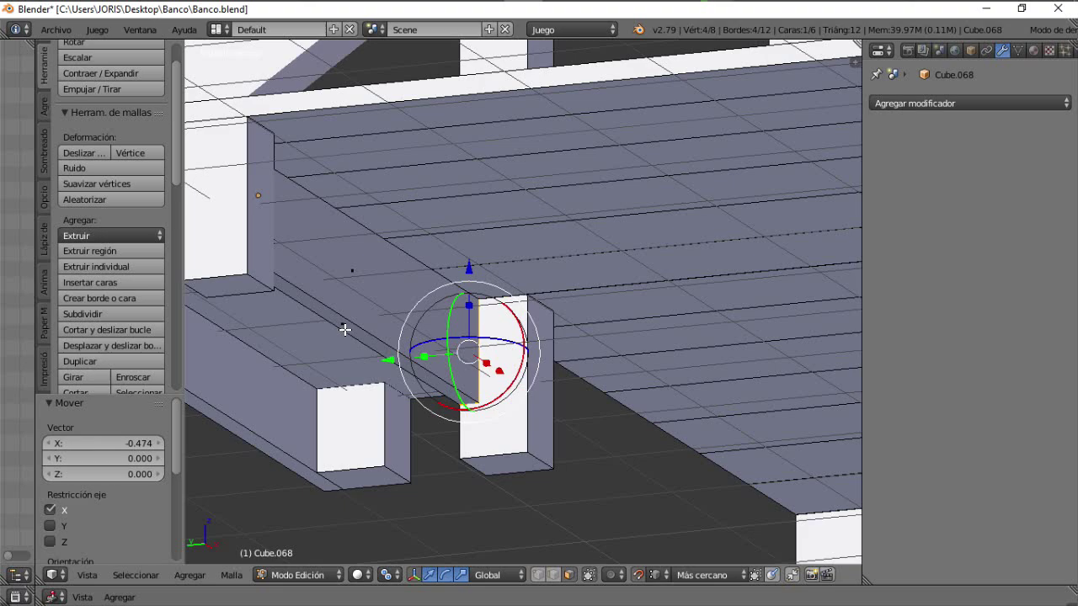
Step: Raise the rear board's bottom face 0.455 units along Z, then finish editing the board
{"action": "right_click", "coordinate": [345, 329]}
{"action": "middle_click_drag", "start_coordinate": [345, 329], "coordinate": [311, 320]}
{"action": "middle_click_drag", "start_coordinate": [311, 320], "coordinate": [341, 331], "text": "shift"}
{"action": "left_click_drag", "start_coordinate": [368, 251], "coordinate": [538, 332]}
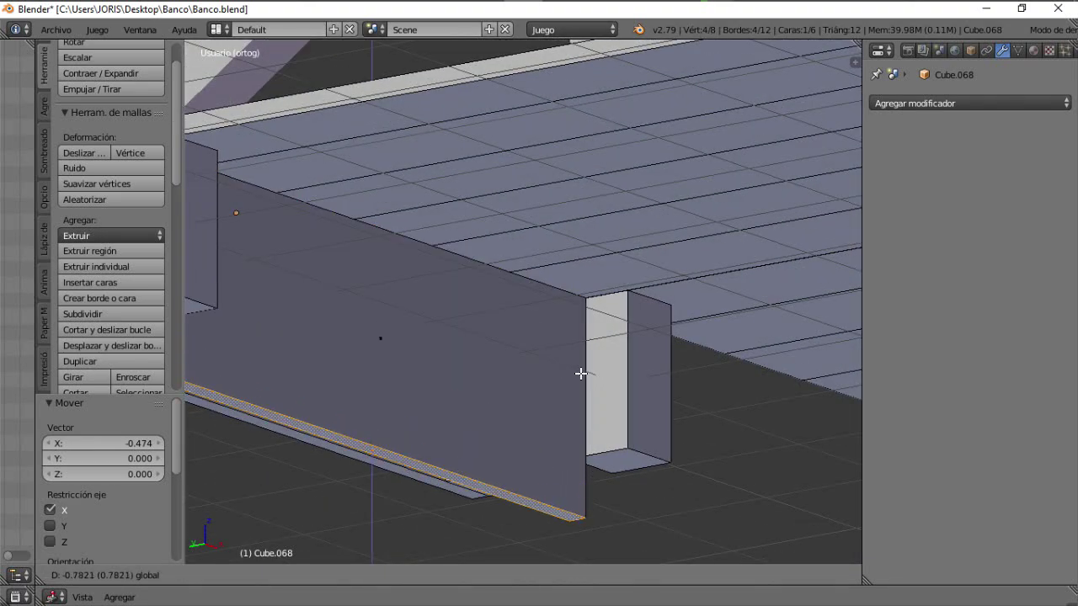
{"action": "left_click_drag", "start_coordinate": [401, 290], "coordinate": [401, 274]}
{"action": "scroll", "coordinate": [400, 300], "scroll_direction": "down", "scroll_amount": 3}
{"action": "middle_click_drag", "start_coordinate": [426, 335], "coordinate": [479, 313]}
{"action": "scroll", "coordinate": [432, 321], "scroll_direction": "up", "scroll_amount": 4}
{"action": "left_click_drag", "start_coordinate": [336, 264], "coordinate": [539, 327]}
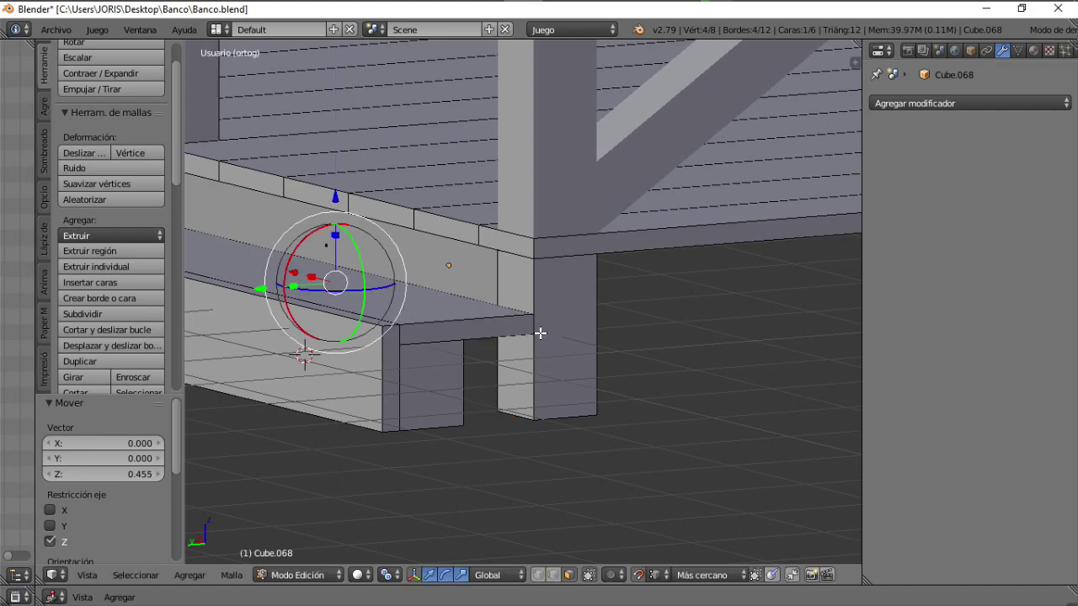
{"action": "middle_click_drag", "start_coordinate": [540, 332], "coordinate": [525, 414]}
{"action": "key", "text": "Tab"}
Step: Duplicate the side step's front board -2.884 units along X and rotate the copy 90° around Z
{"action": "right_click", "coordinate": [544, 396]}
{"action": "key", "text": "shift+d"}
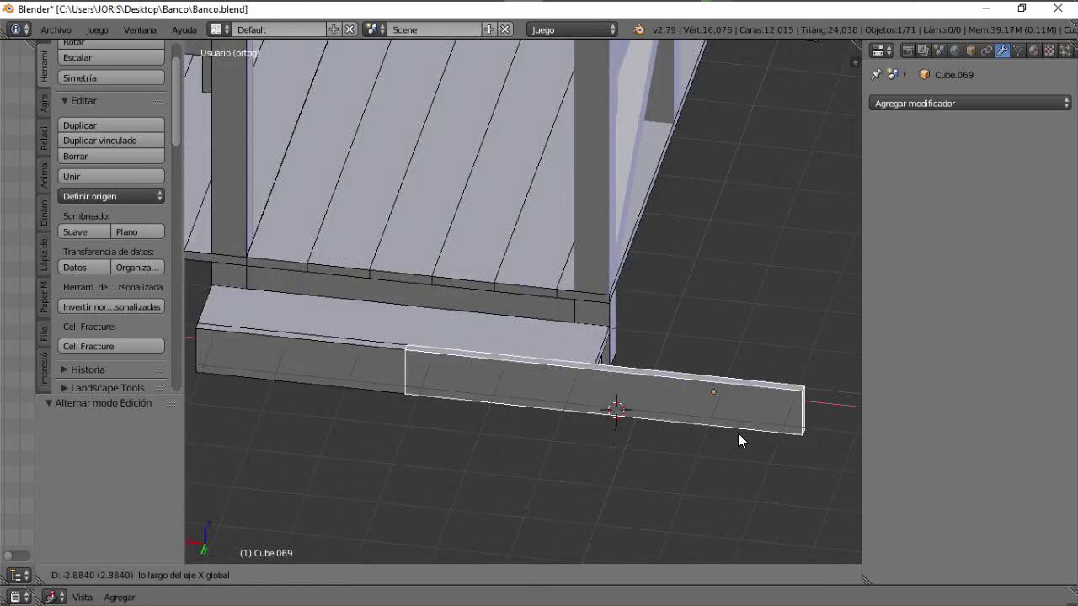
{"action": "left_click", "coordinate": [738, 433]}
{"action": "scroll", "coordinate": [630, 411], "scroll_direction": "down", "scroll_amount": 2, "text": "ctrl"}
{"action": "type", "text": "r"}
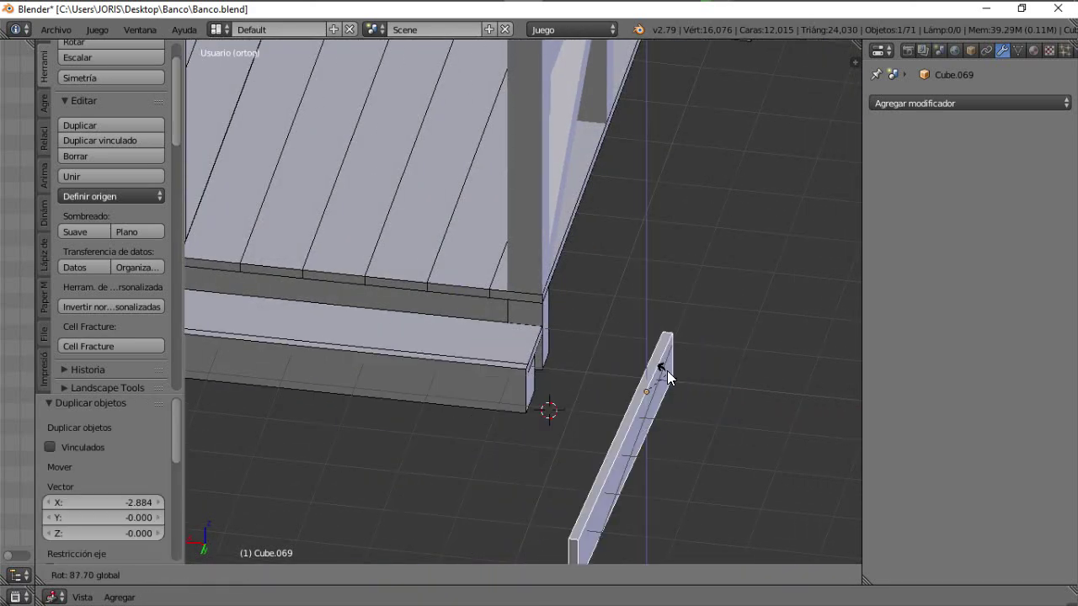
{"action": "type", "text": "90"}
{"action": "key", "text": "Return"}
{"action": "middle_click_drag", "start_coordinate": [667, 368], "coordinate": [581, 386]}
Step: Move the rotated board 1.580 units along X and -0.304 units along Y against the step's open end
{"action": "key", "text": "g"}
{"action": "key", "text": "x"}
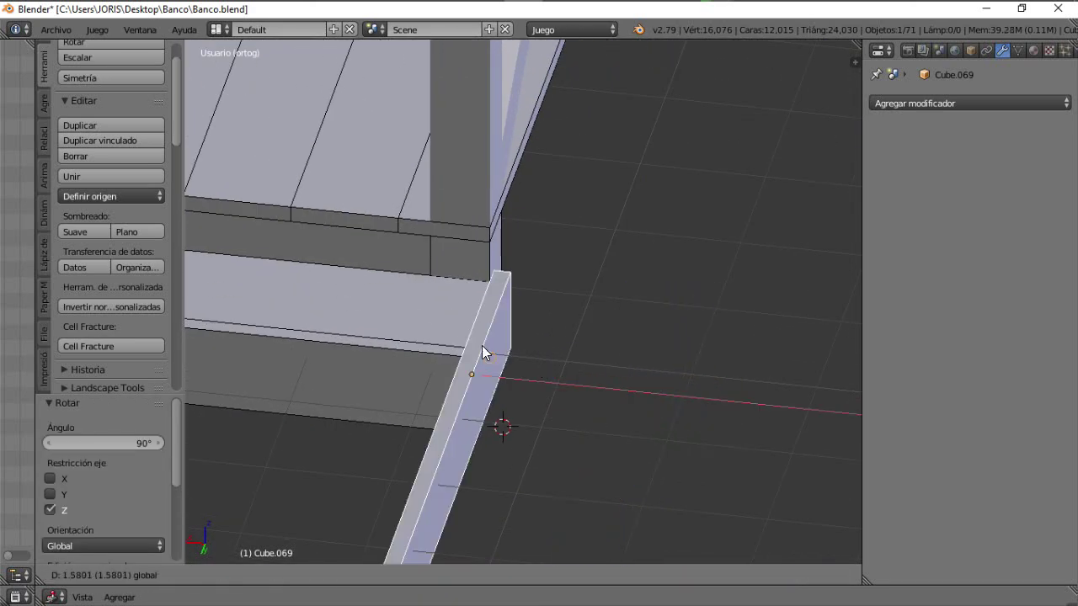
{"action": "left_click", "coordinate": [481, 346]}
{"action": "middle_click_drag", "start_coordinate": [482, 345], "coordinate": [318, 412]}
{"action": "key", "text": "g"}
{"action": "key", "text": "y"}
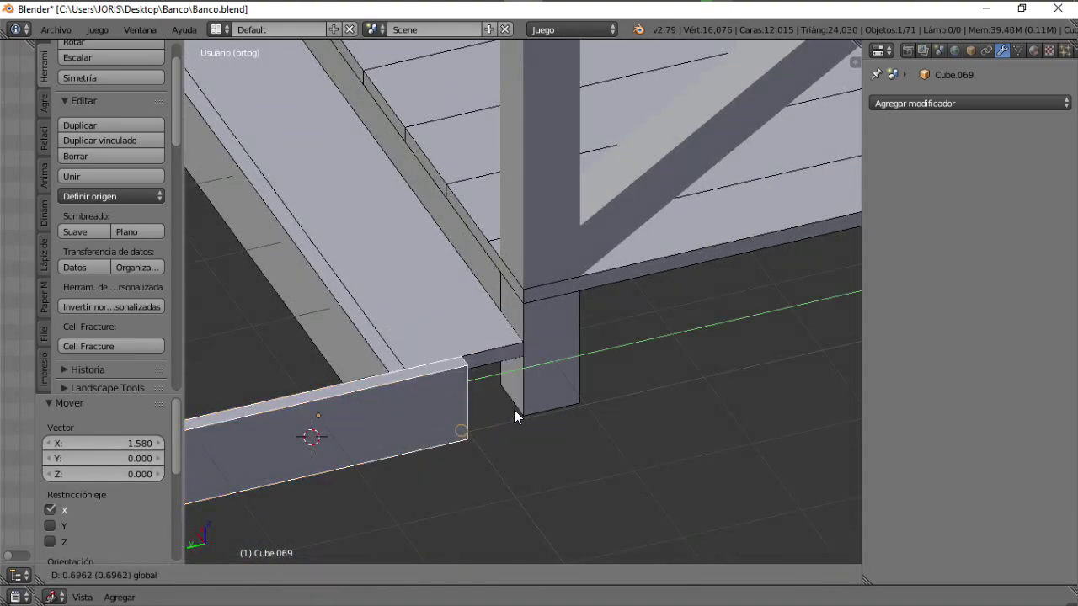
{"action": "left_click", "coordinate": [575, 390]}
{"action": "middle_click_drag", "start_coordinate": [574, 391], "coordinate": [409, 438]}
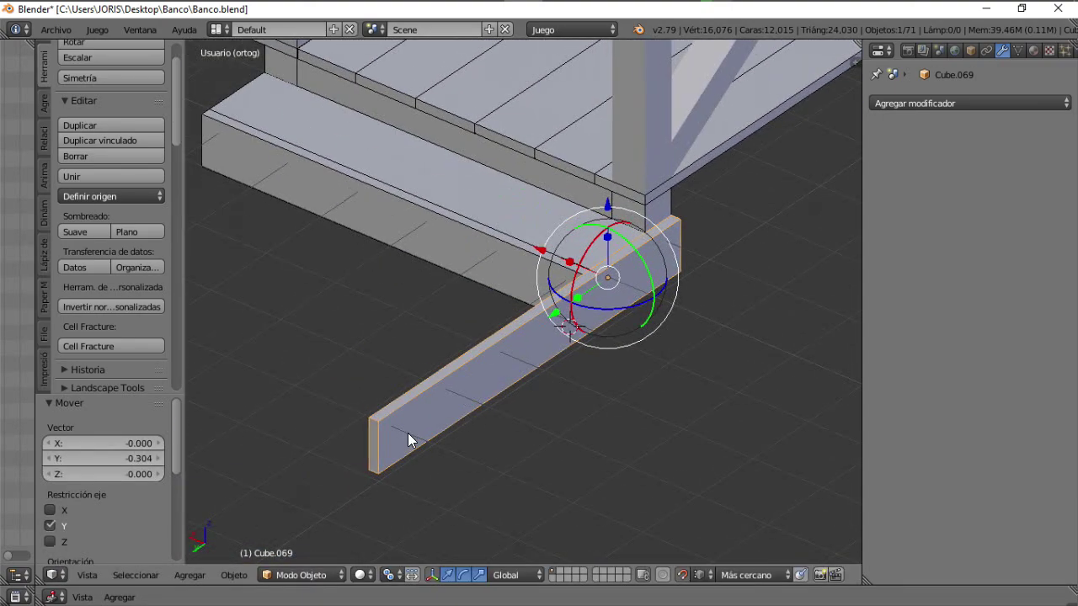
Step: Shorten the rotated side board by moving its protruding end face -3.867 units along Y, then finish editing the board
{"action": "key", "text": "Tab"}
{"action": "middle_click_drag", "start_coordinate": [492, 391], "coordinate": [589, 408]}
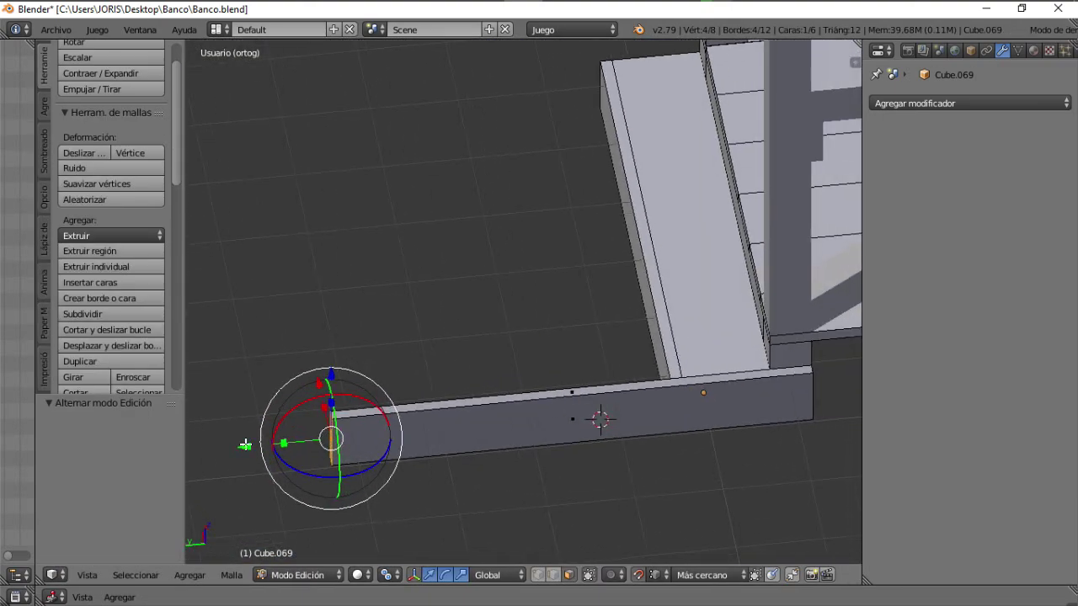
{"action": "key", "text": "g"}
{"action": "key", "text": "y"}
{"action": "left_click", "coordinate": [659, 383]}
{"action": "middle_click_drag", "start_coordinate": [698, 397], "coordinate": [800, 389]}
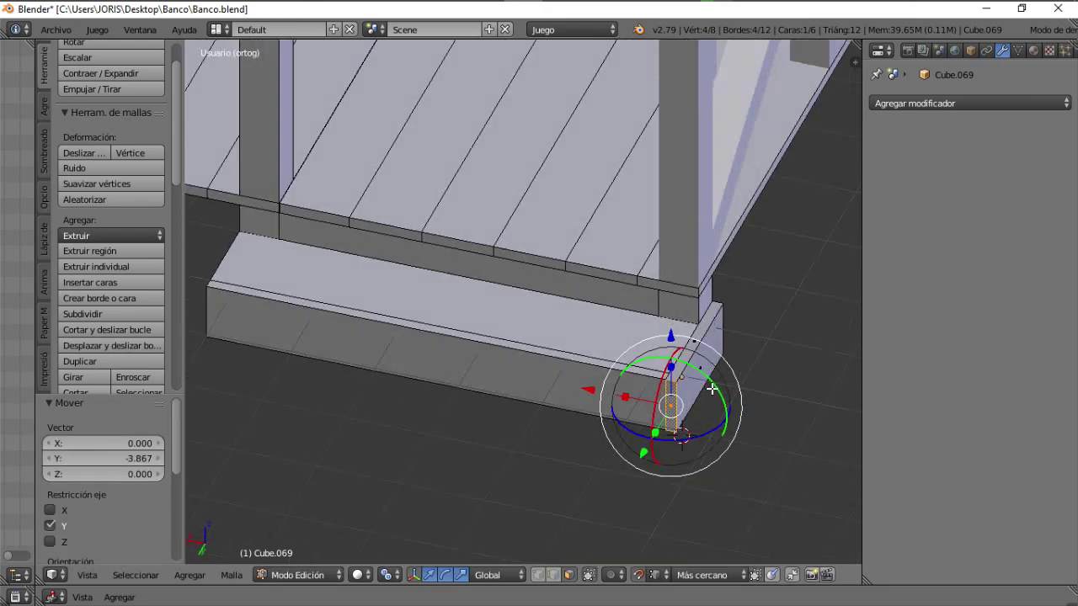
{"action": "key", "text": "Tab"}
Step: Duplicate the short side board 5.962 units along X and shift the copy -0.354 units along X against the step's other end
{"action": "middle_click_drag", "start_coordinate": [626, 404], "coordinate": [685, 391]}
{"action": "key", "text": "shift+d"}
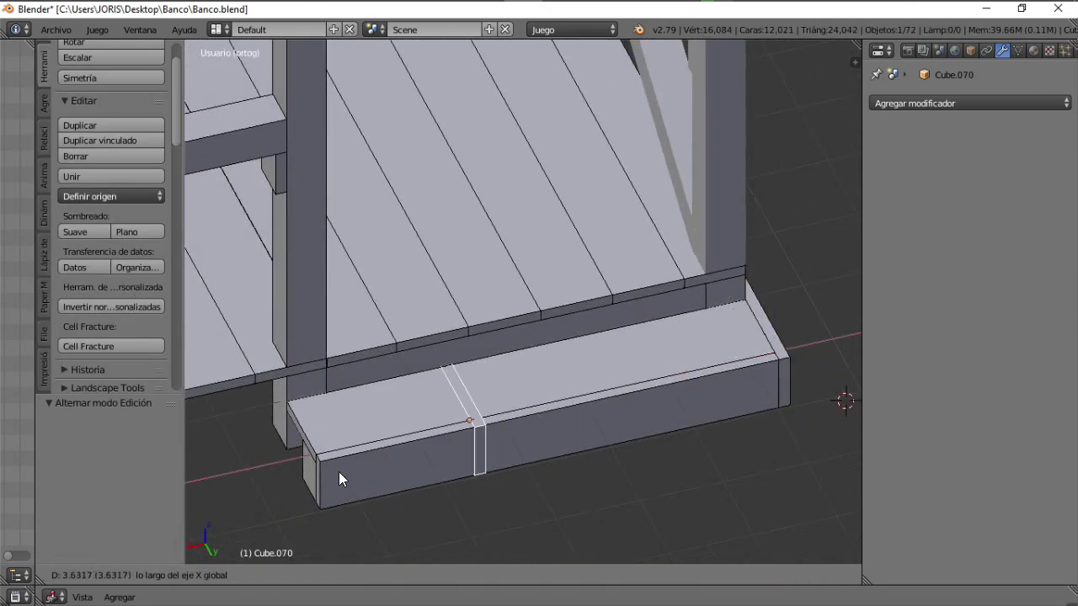
{"action": "left_click", "coordinate": [267, 493]}
{"action": "scroll", "coordinate": [387, 442], "scroll_direction": "up", "scroll_amount": 2}
{"action": "middle_click_drag", "start_coordinate": [387, 441], "coordinate": [462, 423], "text": "shift"}
{"action": "left_click_drag", "start_coordinate": [279, 417], "coordinate": [458, 410]}
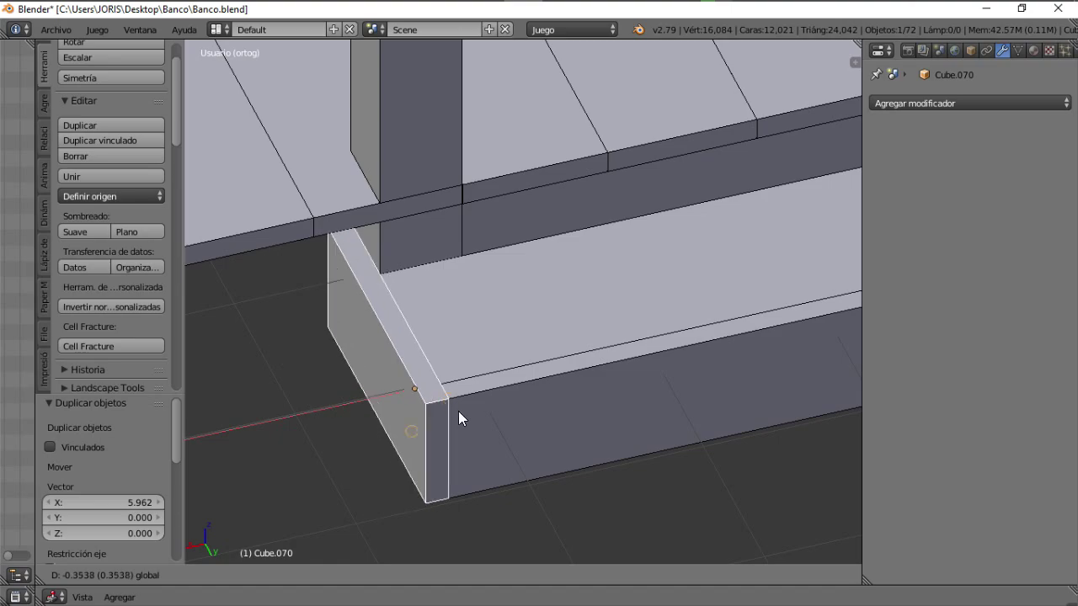
{"action": "middle_click_drag", "start_coordinate": [458, 406], "coordinate": [485, 374]}
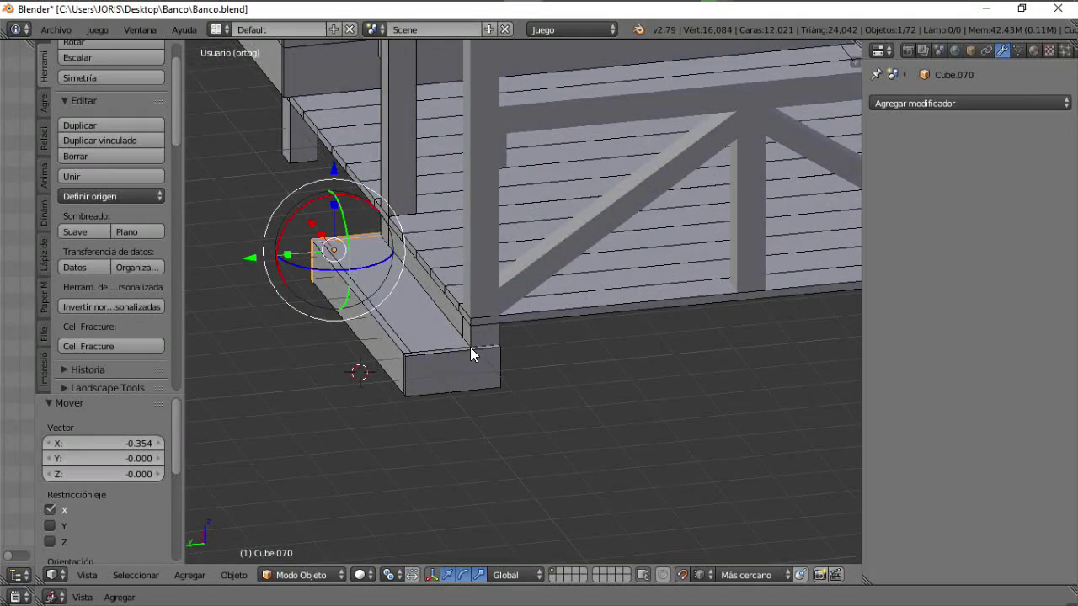
Step: Join the corner step's tread, front, rear and side boards and both short posts into one object
{"action": "right_click", "coordinate": [419, 368]}
{"action": "key", "text": "KP_Decimal"}
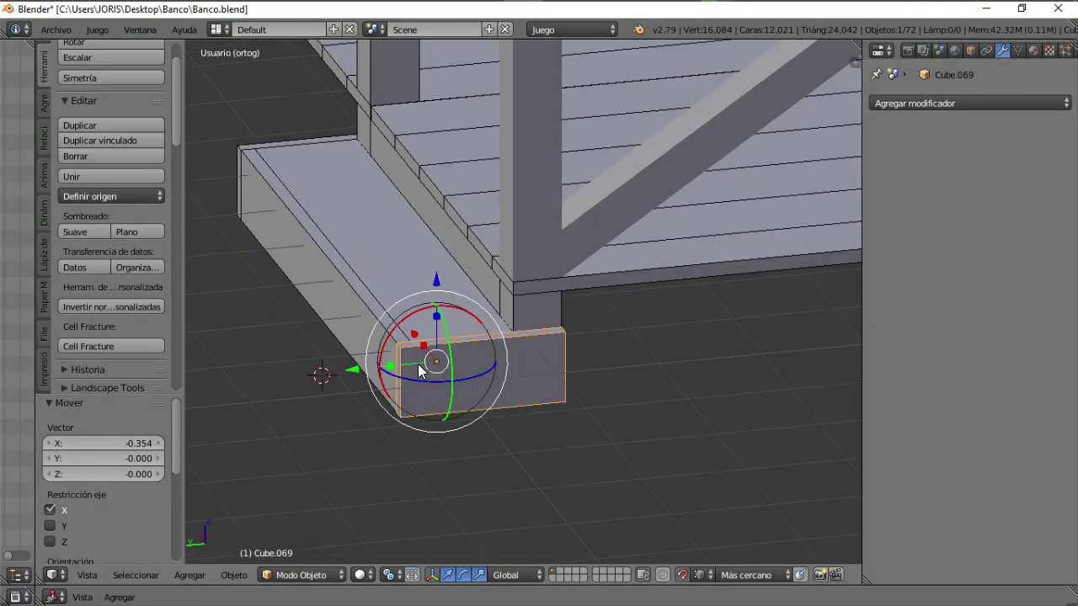
{"action": "mouse_move", "coordinate": [418, 365]}
{"action": "middle_mouse_down"}
{"action": "mouse_move", "coordinate": [446, 362]}
{"action": "mouse_move", "coordinate": [427, 375]}
{"action": "middle_mouse_up"}
{"action": "middle_click_drag", "start_coordinate": [381, 260], "coordinate": [419, 320], "text": "shift"}
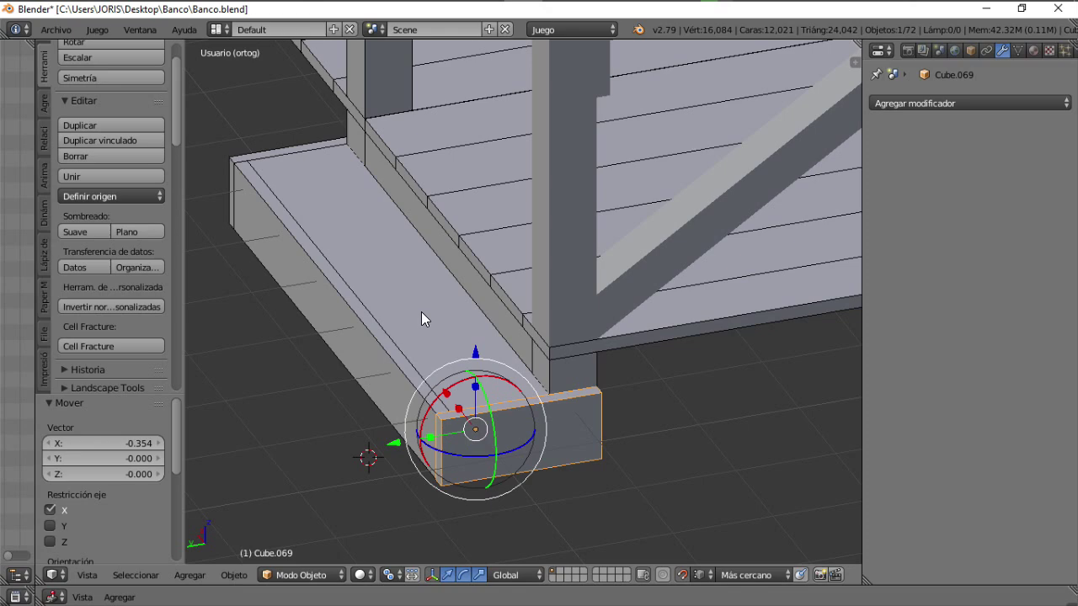
{"action": "right_click", "coordinate": [422, 312], "text": "shift"}
{"action": "right_click", "coordinate": [362, 338], "text": "shift"}
{"action": "middle_click_drag", "start_coordinate": [362, 338], "coordinate": [448, 400]}
{"action": "right_click", "coordinate": [414, 416], "text": "shift"}
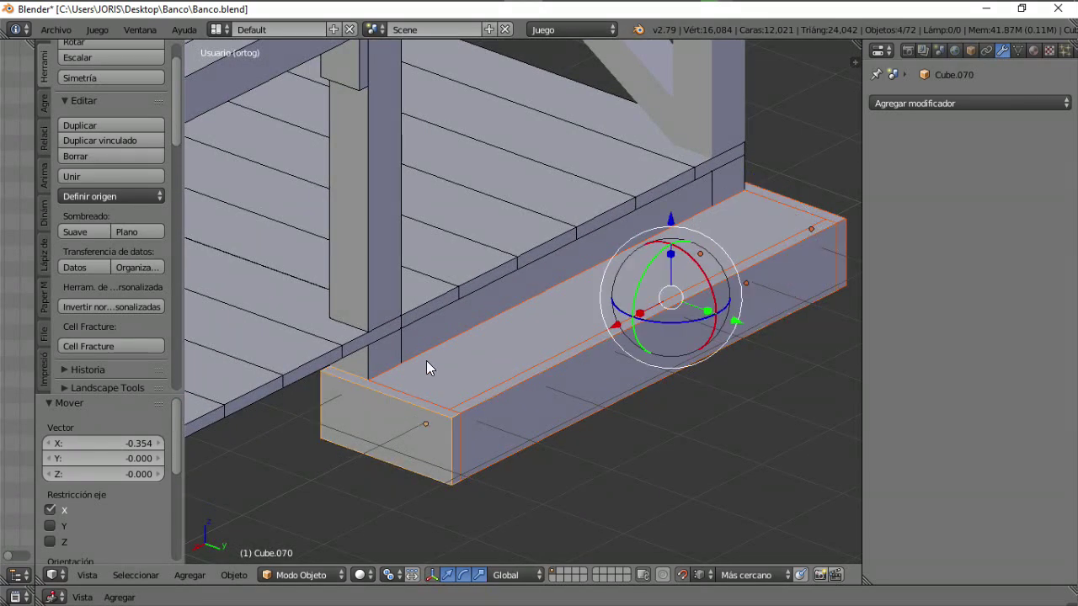
{"action": "right_click", "coordinate": [448, 327], "text": "shift"}
{"action": "mouse_move", "coordinate": [459, 333]}
{"action": "middle_mouse_down"}
{"action": "mouse_move", "coordinate": [475, 379]}
{"action": "mouse_move", "coordinate": [585, 379]}
{"action": "middle_mouse_up"}
{"action": "key", "text": "z"}
{"action": "right_click", "coordinate": [441, 392], "text": "shift"}
{"action": "right_click", "coordinate": [441, 392], "text": "shift"}
{"action": "middle_click_drag", "start_coordinate": [656, 358], "coordinate": [533, 352]}
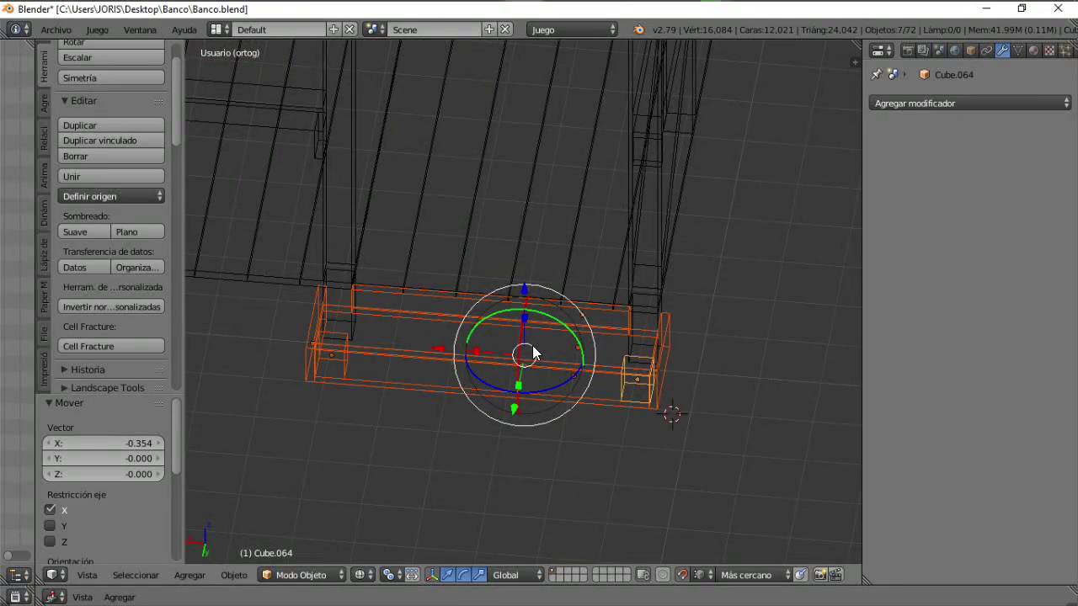
{"action": "key", "text": "ctrl+j"}
{"action": "mouse_move", "coordinate": [529, 348]}
{"action": "middle_mouse_down"}
{"action": "mouse_move", "coordinate": [627, 360]}
{"action": "mouse_move", "coordinate": [574, 341]}
{"action": "mouse_move", "coordinate": [715, 344]}
{"action": "mouse_move", "coordinate": [578, 373]}
{"action": "middle_mouse_up"}
{"action": "key", "text": "z"}
{"action": "scroll", "coordinate": [537, 339], "scroll_direction": "up", "scroll_amount": 2}
Step: Snap the 3D cursor to the centre of the step's rear board and set the joined step's origin to the 3D cursor
{"action": "key", "text": "Tab"}
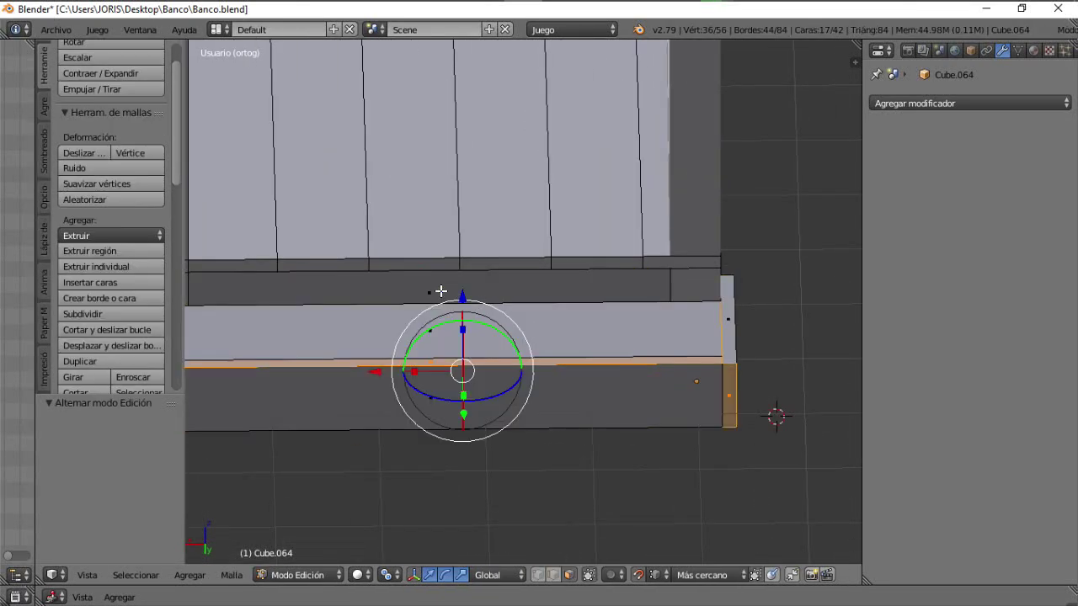
{"action": "right_click", "coordinate": [438, 289]}
{"action": "key", "text": "ctrl+l"}
{"action": "mouse_move", "coordinate": [439, 289]}
{"action": "middle_mouse_down"}
{"action": "mouse_move", "coordinate": [429, 305]}
{"action": "mouse_move", "coordinate": [439, 306]}
{"action": "middle_mouse_up"}
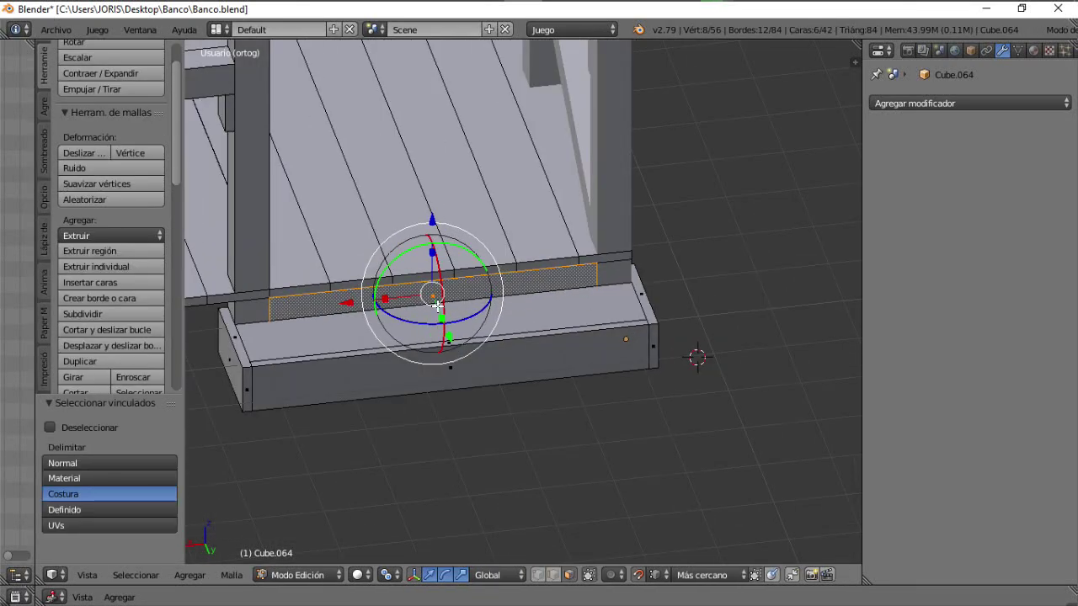
{"action": "key", "text": "shift+s"}
{"action": "left_click", "coordinate": [438, 307]}
{"action": "key", "text": "Tab"}
{"action": "left_click", "coordinate": [118, 196]}
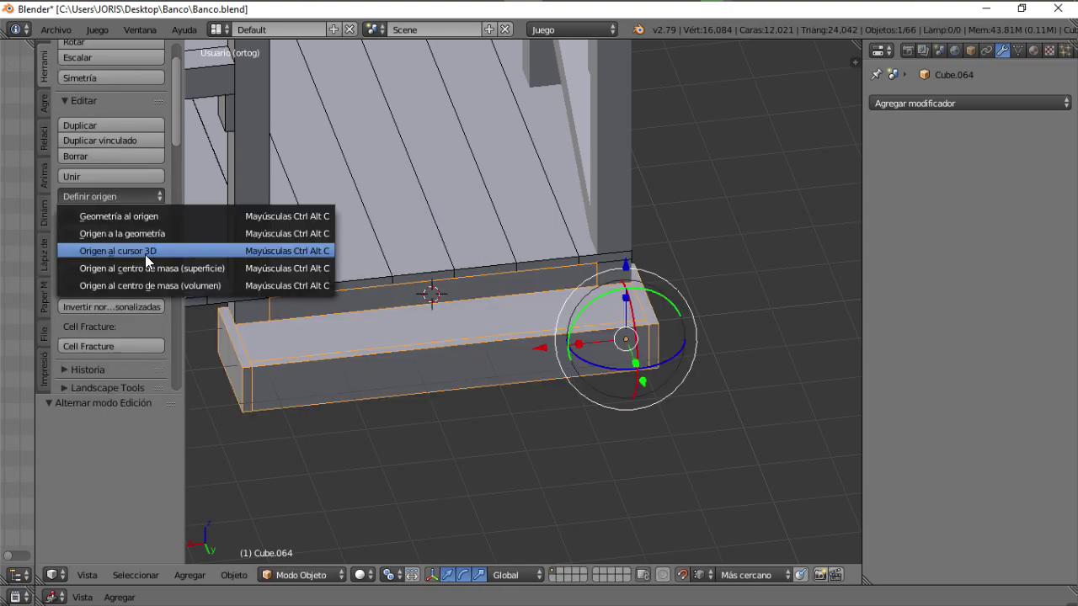
{"action": "left_click", "coordinate": [143, 243]}
Step: Duplicate the joined step -13.089 units along Y, then move the copy -12.414 and -5.174 units further along Y past the porch's opposite side
{"action": "scroll", "coordinate": [508, 281], "scroll_direction": "down", "scroll_amount": 4}
{"action": "middle_click_drag", "start_coordinate": [500, 292], "coordinate": [403, 340]}
{"action": "key", "text": "shift+d"}
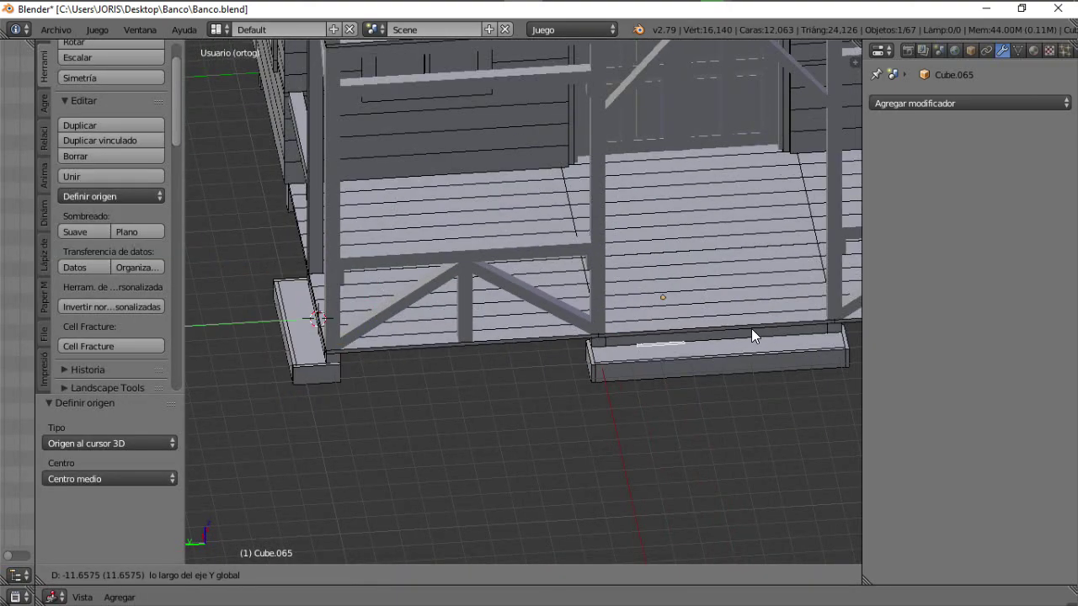
{"action": "left_click", "coordinate": [751, 329]}
{"action": "middle_click_drag", "start_coordinate": [680, 344], "coordinate": [376, 369], "text": "shift"}
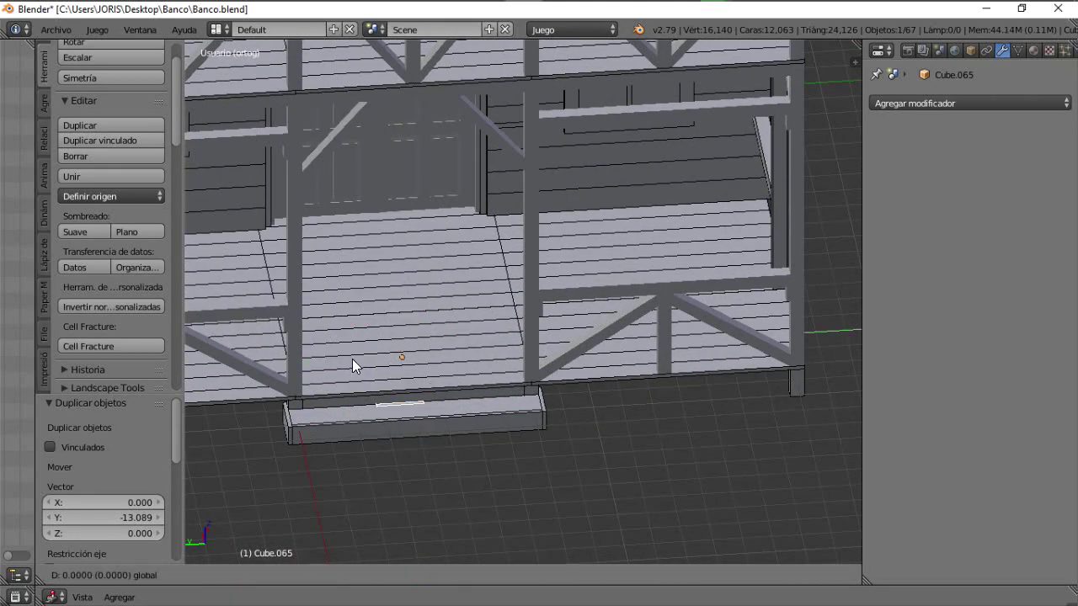
{"action": "left_click_drag", "start_coordinate": [788, 377], "coordinate": [798, 382]}
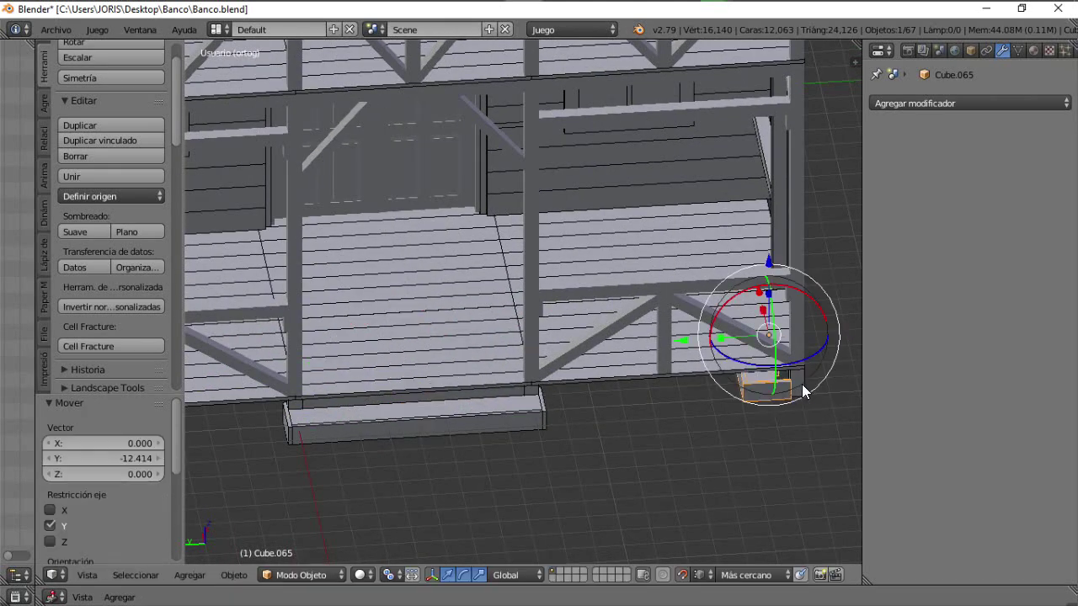
{"action": "middle_click_drag", "start_coordinate": [768, 351], "coordinate": [512, 363], "text": "shift"}
{"action": "scroll", "coordinate": [510, 362], "scroll_direction": "up", "scroll_amount": 2}
{"action": "left_click_drag", "start_coordinate": [446, 354], "coordinate": [724, 366]}
Step: Rotate the copied step 180° around Z so its front faces away from the porch
{"action": "scroll", "coordinate": [724, 366], "scroll_direction": "up", "scroll_amount": 2}
{"action": "middle_click_drag", "start_coordinate": [724, 366], "coordinate": [563, 350], "text": "shift"}
{"action": "left_click_drag", "start_coordinate": [564, 348], "coordinate": [620, 295]}
{"action": "type", "text": "90"}
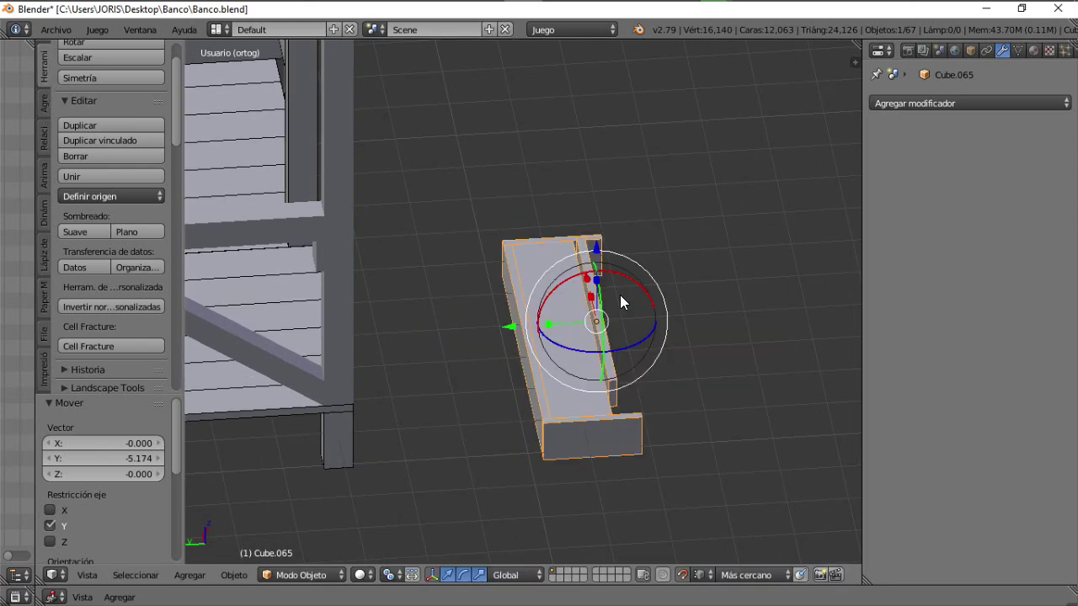
{"action": "left_click_drag", "start_coordinate": [559, 355], "coordinate": [660, 279]}
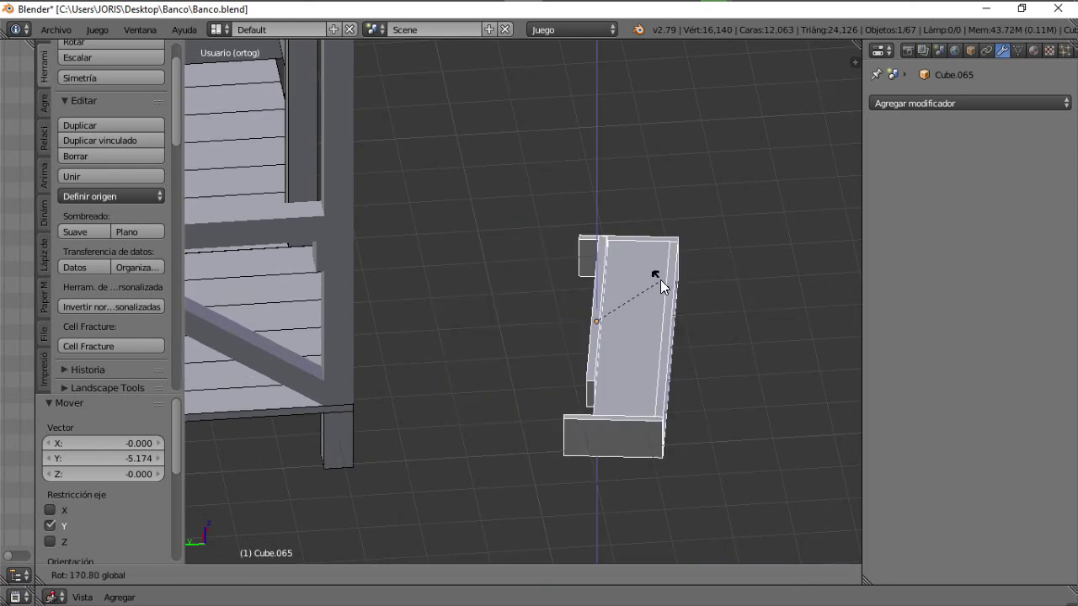
{"action": "type", "text": "180"}
{"action": "key", "text": "Return"}
Step: Snap the 3D cursor to the centre of the linked support posts under the porch's opposite side, then leave mesh editing
{"action": "middle_click_drag", "start_coordinate": [660, 279], "coordinate": [490, 304]}
{"action": "right_click", "coordinate": [554, 234]}
{"action": "key", "text": "Tab"}
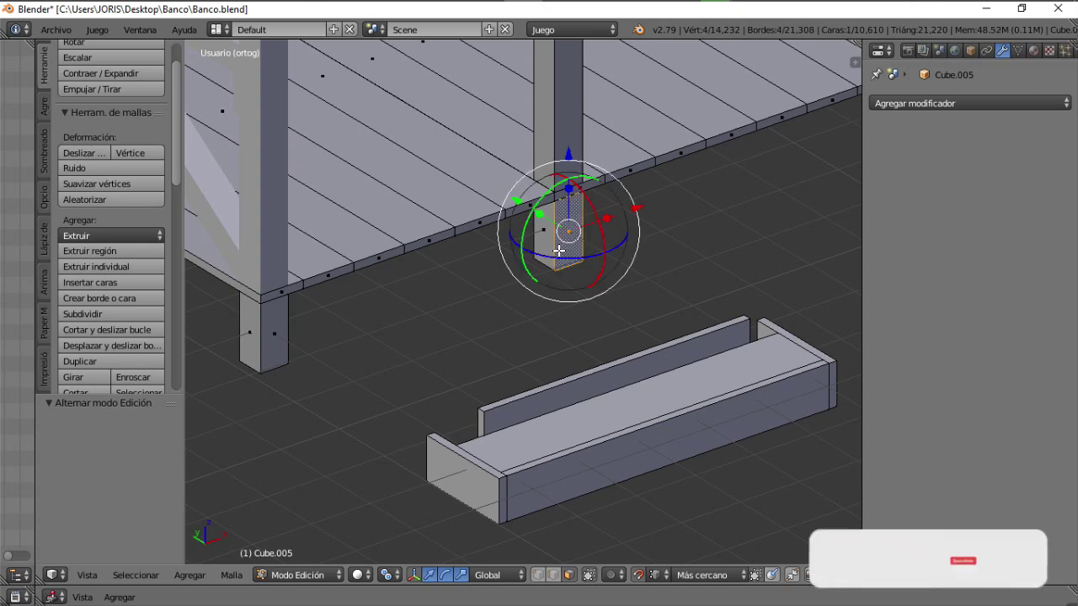
{"action": "key", "text": "l"}
{"action": "key", "text": "shift+s"}
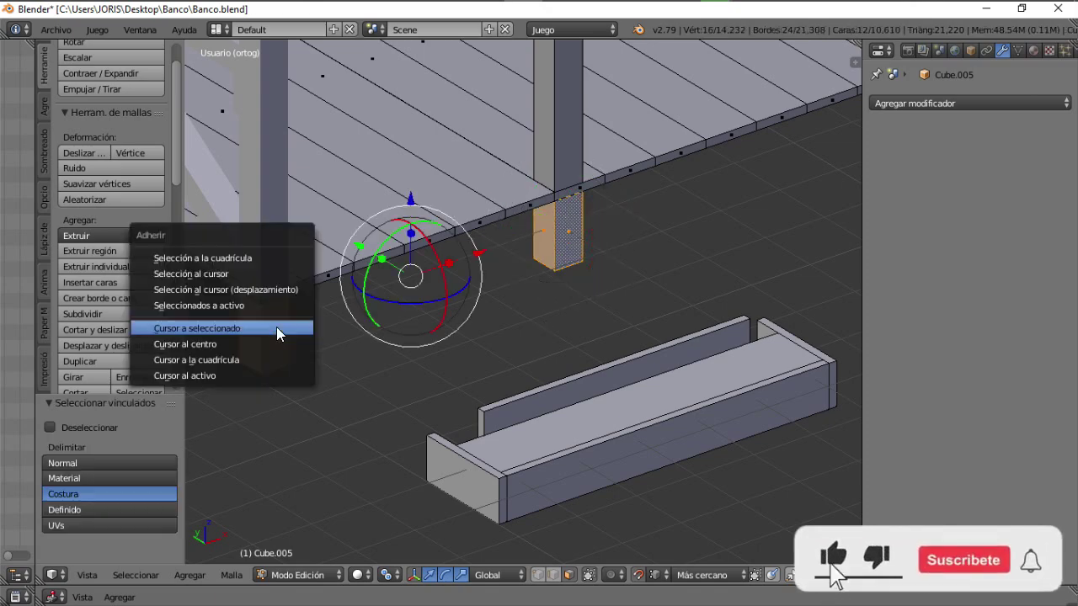
{"action": "left_click", "coordinate": [277, 328]}
{"action": "key", "text": "Tab"}
Step: Snap the copied step to the 3D cursor between the porch's support posts
{"action": "right_click", "coordinate": [605, 389]}
{"action": "middle_click_drag", "start_coordinate": [605, 389], "coordinate": [548, 452]}
{"action": "key", "text": "shift+s"}
{"action": "left_click", "coordinate": [488, 392]}
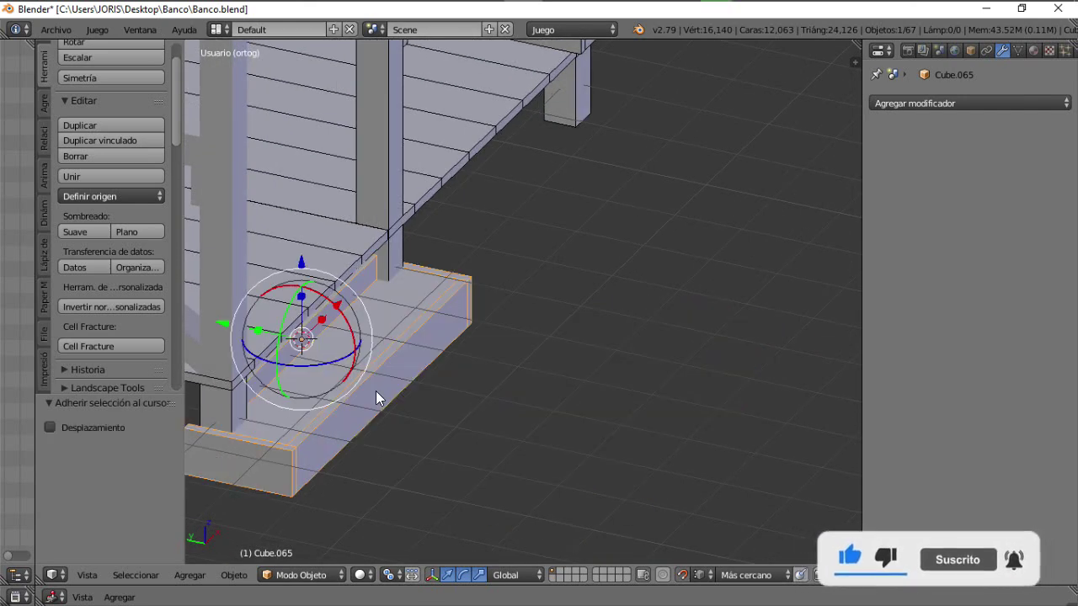
Step: Move the copied step -0.171 units along Y and 0.283 units along Z to fit it beneath the porch floor
{"action": "key", "text": "KP_Decimal"}
{"action": "left_click_drag", "start_coordinate": [332, 317], "coordinate": [473, 272]}
{"action": "scroll", "coordinate": [474, 271], "scroll_direction": "up", "scroll_amount": 4}
{"action": "middle_click_drag", "start_coordinate": [473, 271], "coordinate": [343, 337]}
{"action": "key", "text": "g"}
{"action": "key", "text": "z"}
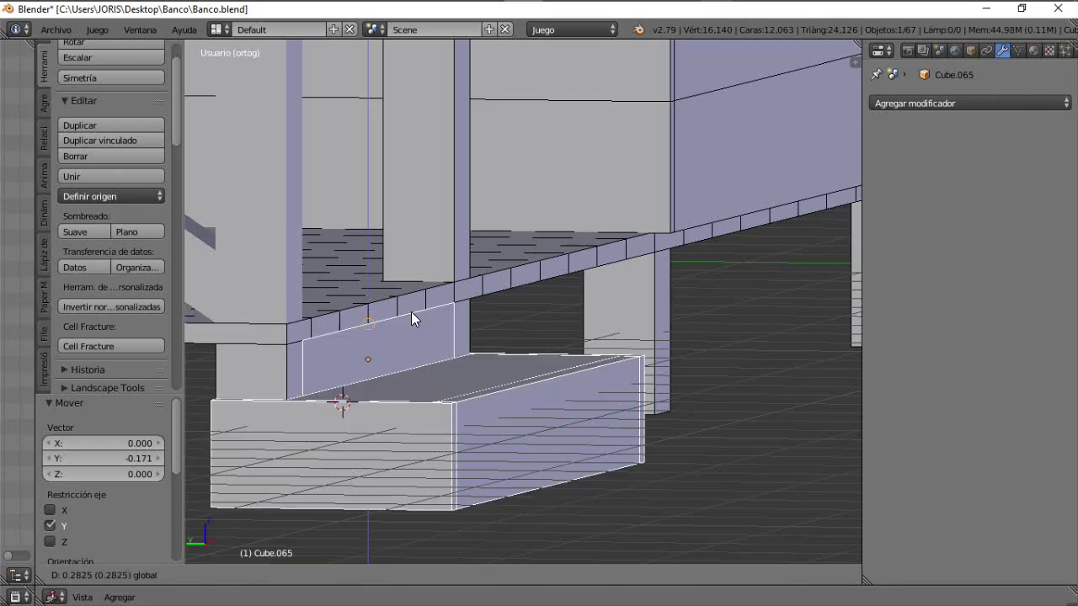
{"action": "left_click", "coordinate": [450, 346]}
{"action": "scroll", "coordinate": [385, 404], "scroll_direction": "down", "scroll_amount": 3}
Step: Examine the whole house from the front corner and check each of the three porch steps
{"action": "middle_click_drag", "start_coordinate": [385, 404], "coordinate": [566, 363]}
{"action": "right_click", "coordinate": [566, 357]}
{"action": "middle_click_drag", "start_coordinate": [395, 450], "coordinate": [581, 439]}
{"action": "scroll", "coordinate": [579, 436], "scroll_direction": "down", "scroll_amount": 2}
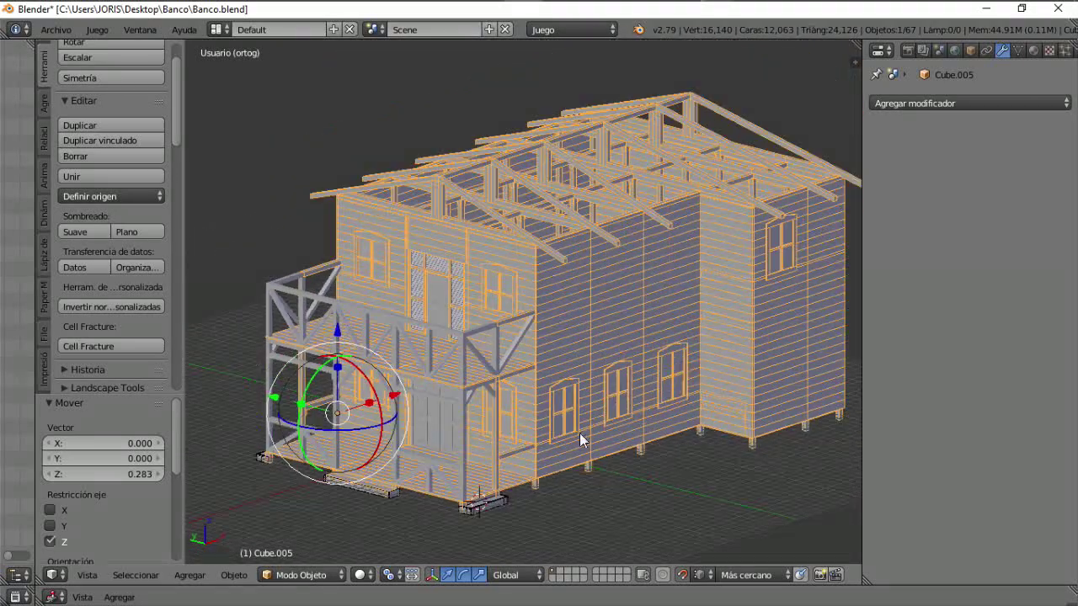
{"action": "right_click", "coordinate": [486, 507]}
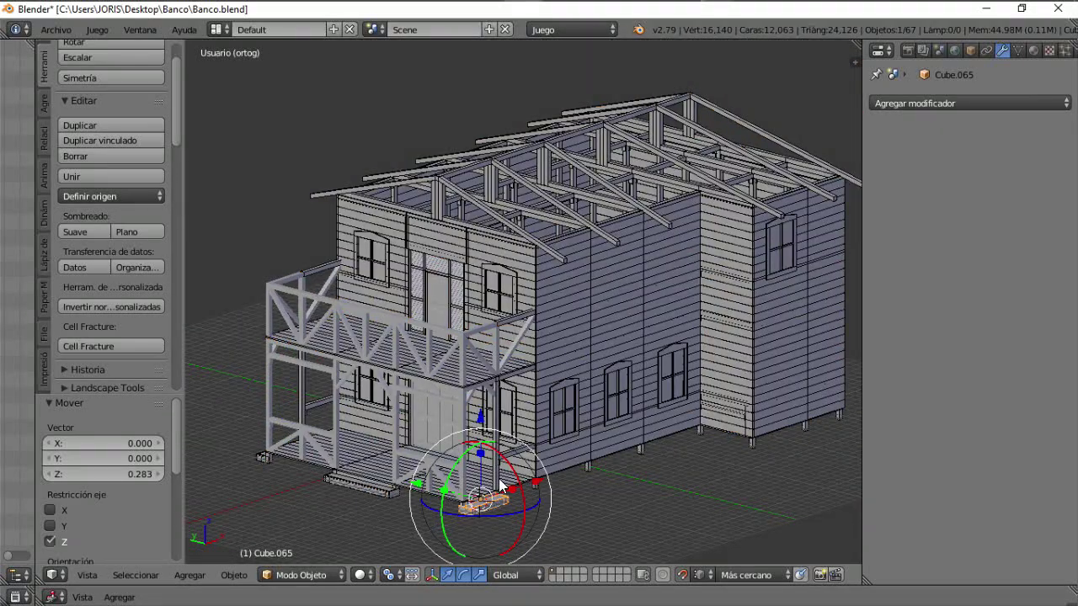
{"action": "middle_click_drag", "start_coordinate": [504, 487], "coordinate": [437, 514]}
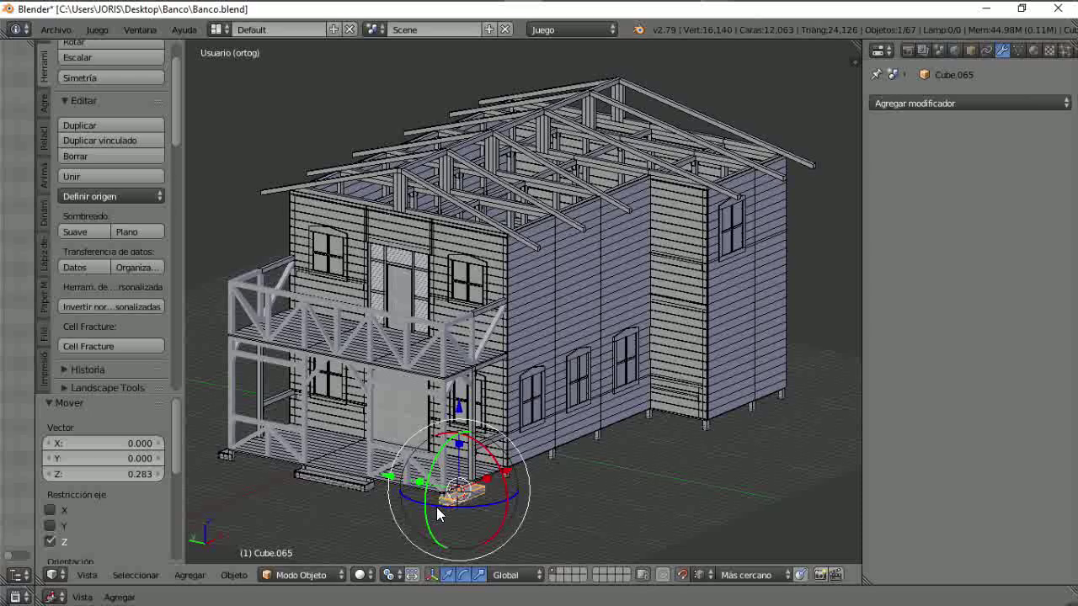
{"action": "right_click", "coordinate": [324, 482]}
{"action": "right_click", "coordinate": [227, 460]}
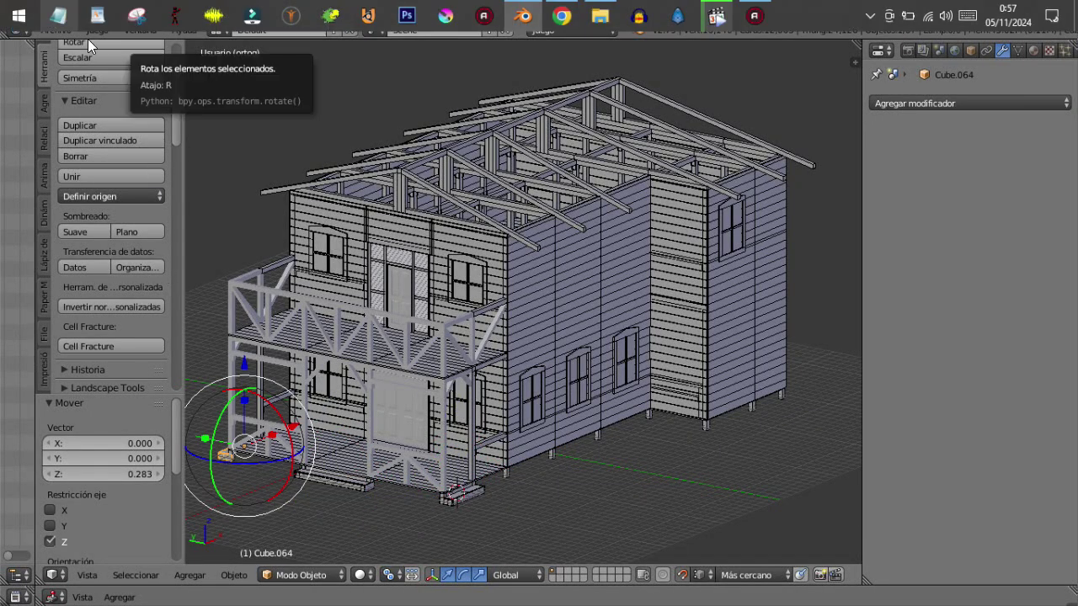
Step: Save the house model to the existing Banco.blend file
{"action": "left_click", "coordinate": [61, 30]}
{"action": "left_click", "coordinate": [80, 188]}
{"action": "left_click", "coordinate": [60, 29]}
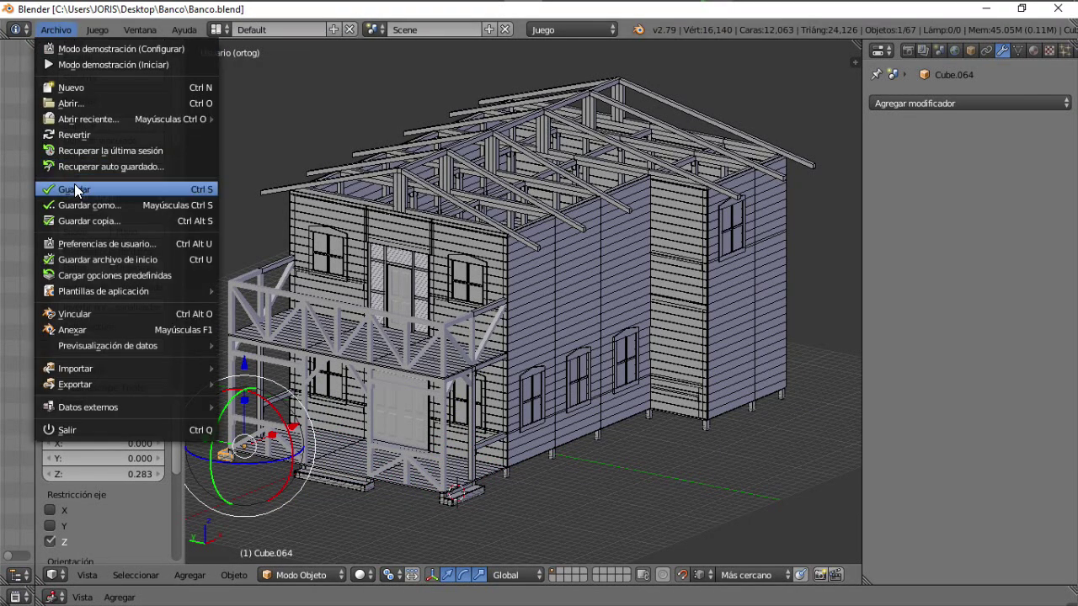